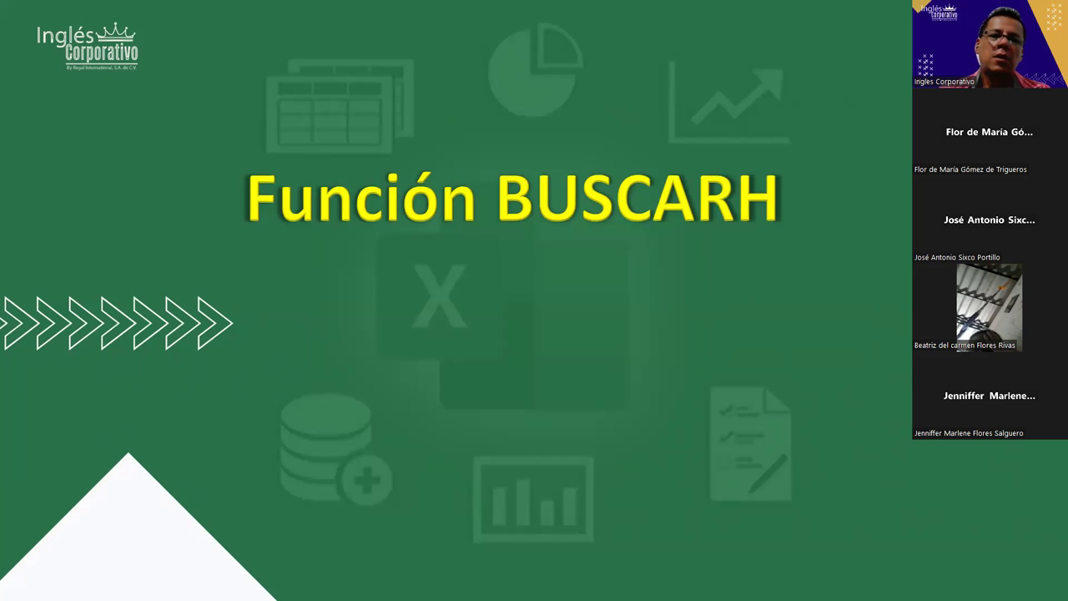
# Advance to the Objetivo slide, then leave the slideshow for the Excel workbook
pyautogui.press('Right')
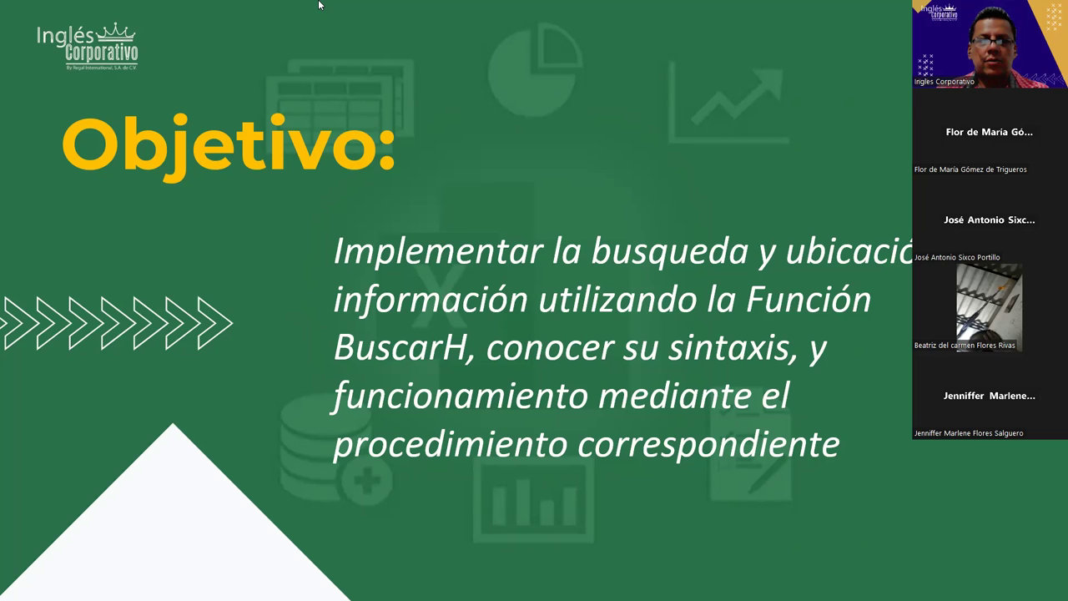
pyautogui.hotkey('alt', 'Tab')
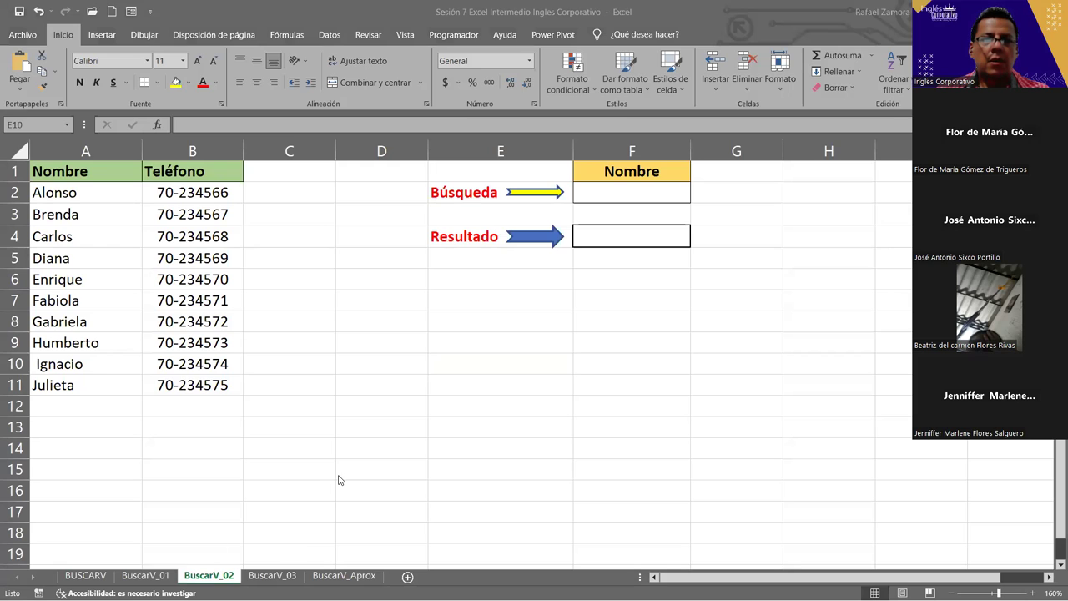
pyautogui.click(159, 577)
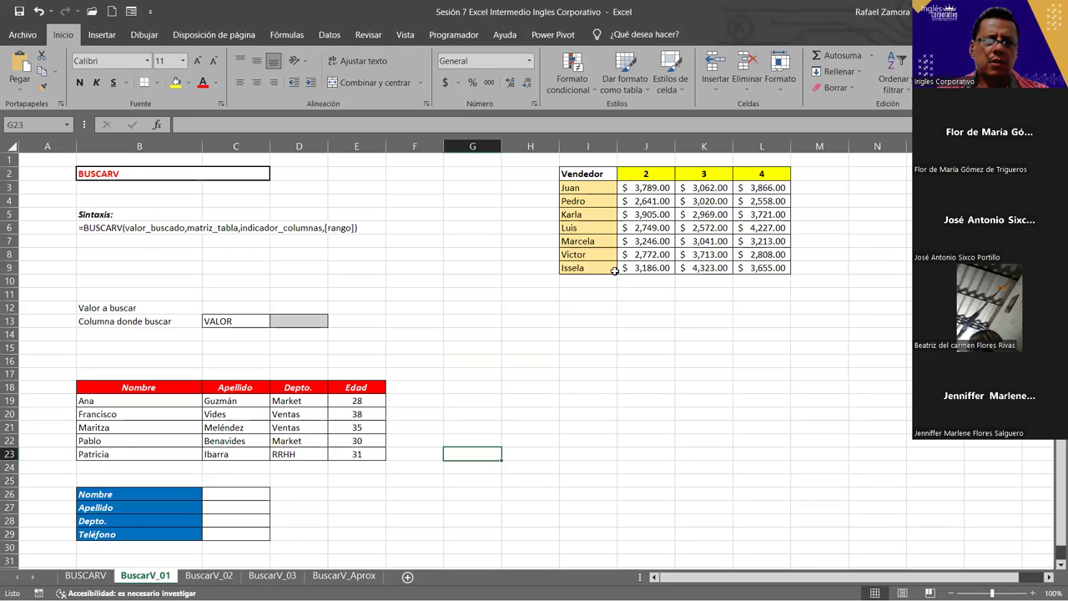
pyautogui.click(225, 576)
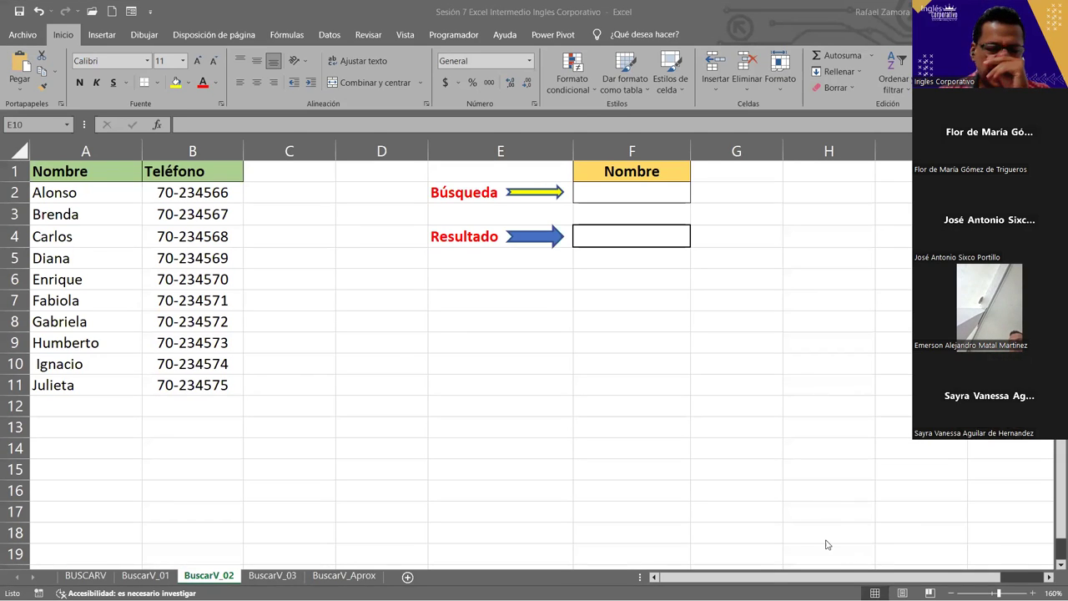
pyautogui.click(626, 196)
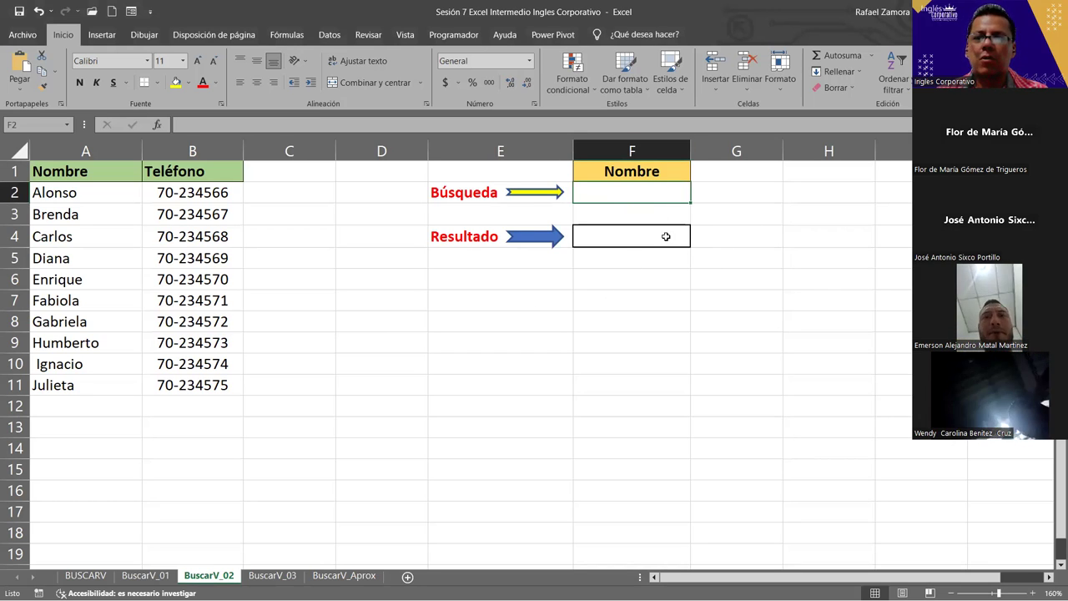
pyautogui.click(624, 233)
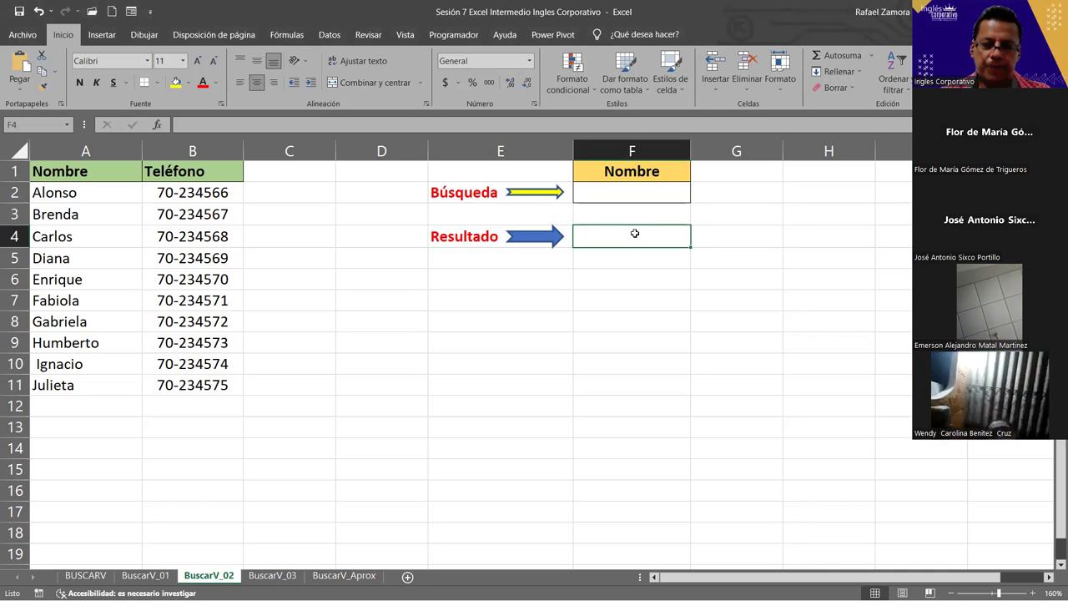
# Start F4's formula as SI.ERROR wrapping BUSCARV, with F2 as the lookup value
pyautogui.write('=')
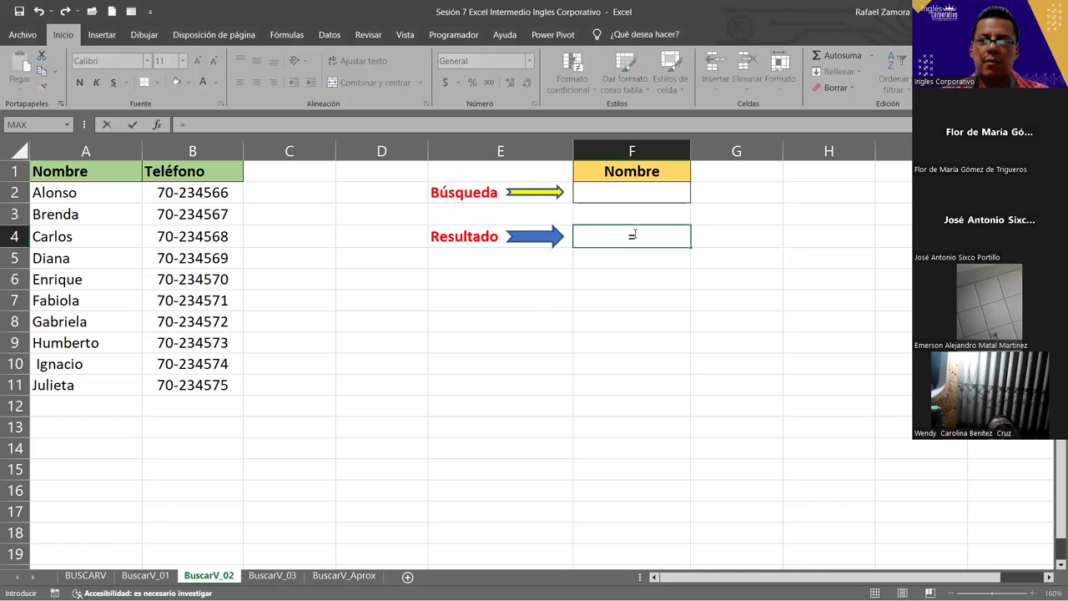
pyautogui.write('s')
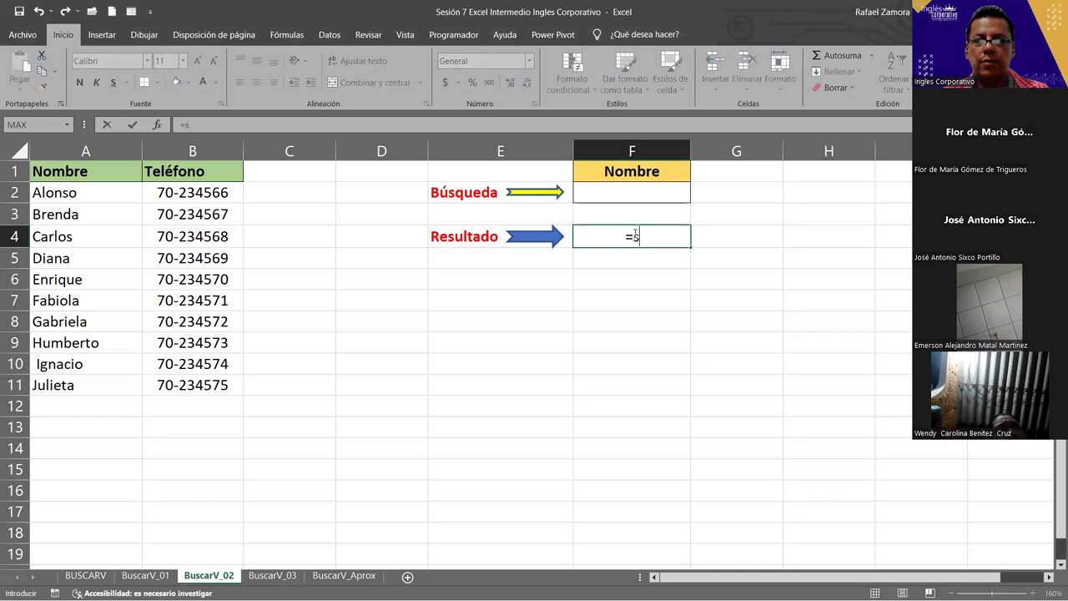
pyautogui.write('i')
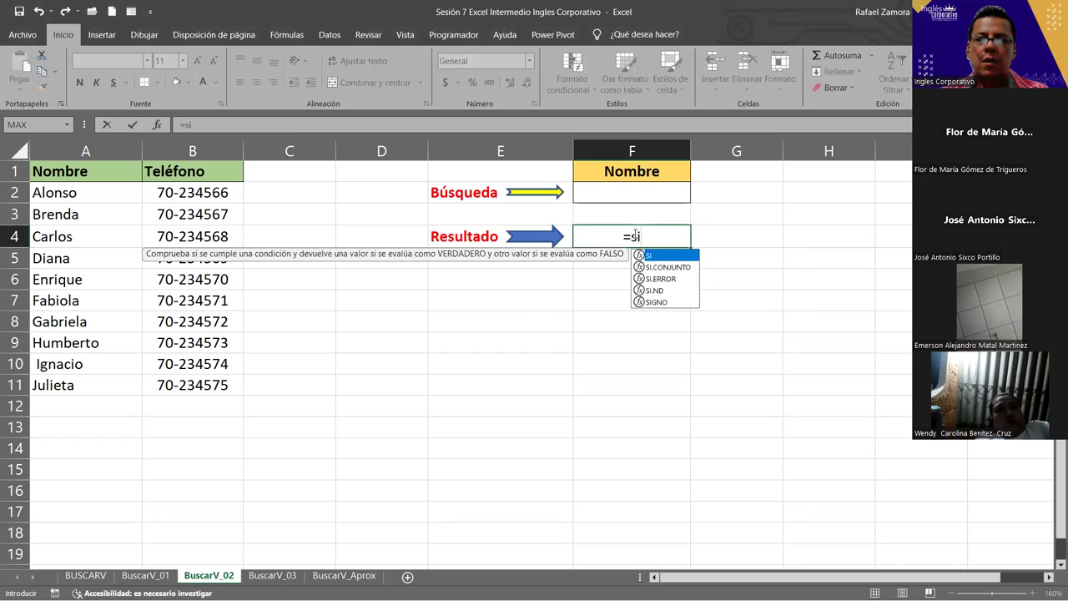
pyautogui.press('Down')
pyautogui.press('Down')
pyautogui.press('Tab')
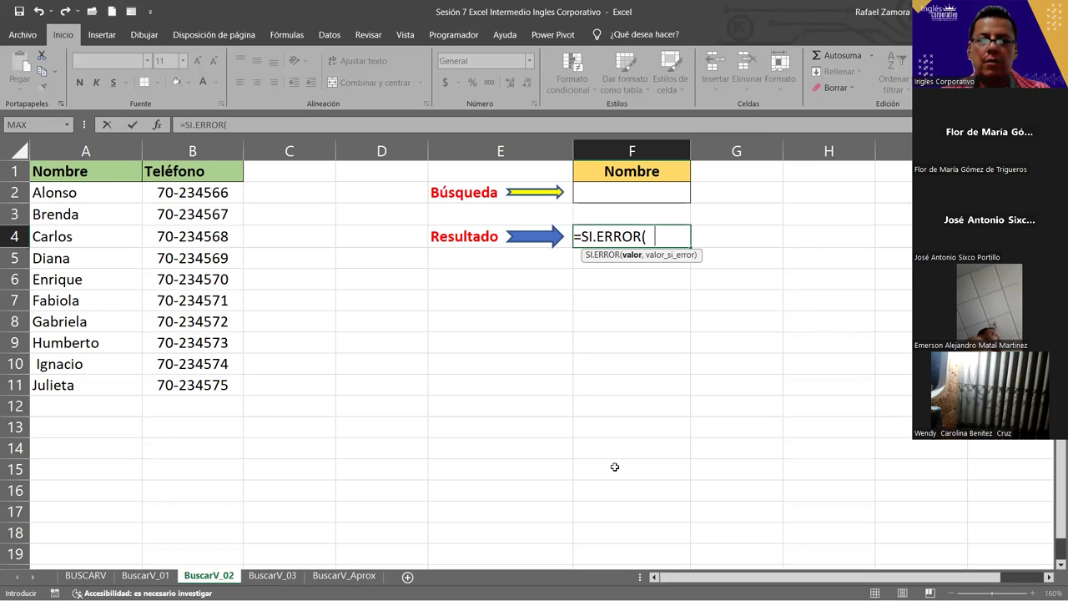
pyautogui.write('buscar')
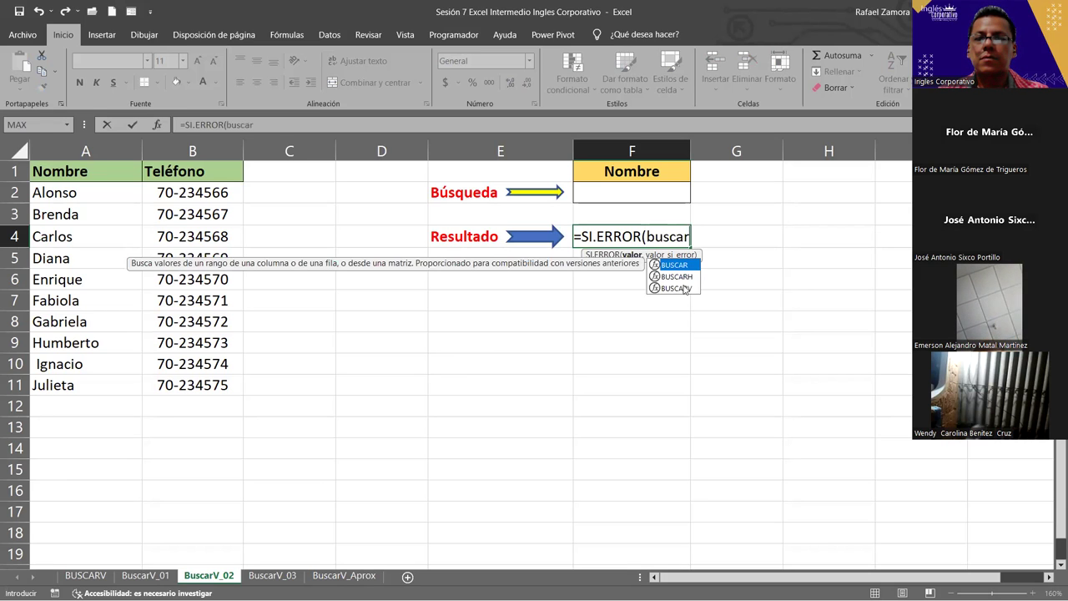
pyautogui.doubleClick(680, 288)
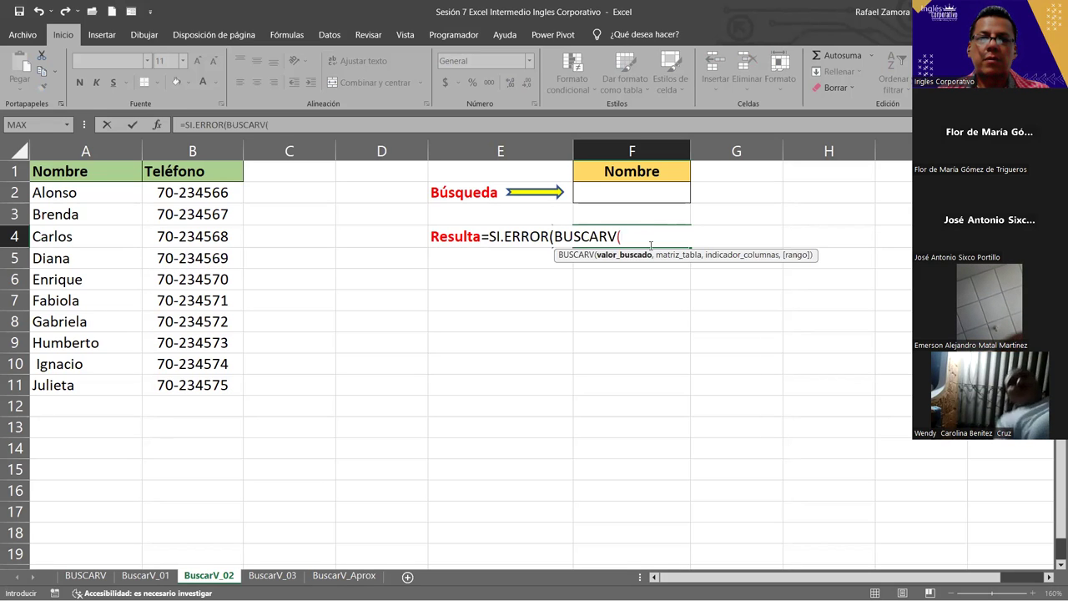
pyautogui.click(656, 199)
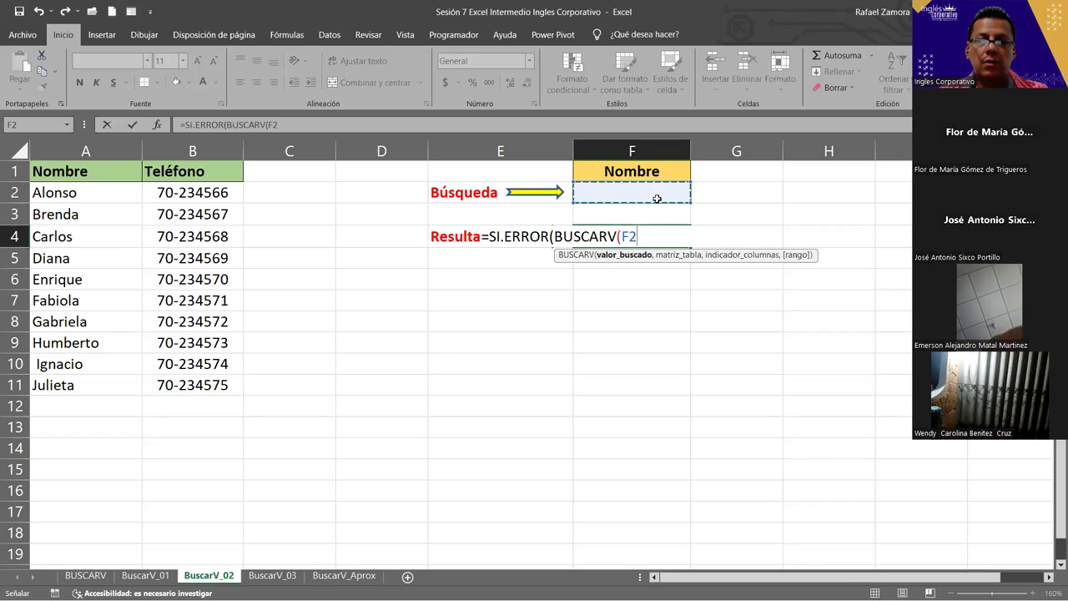
pyautogui.write(',')
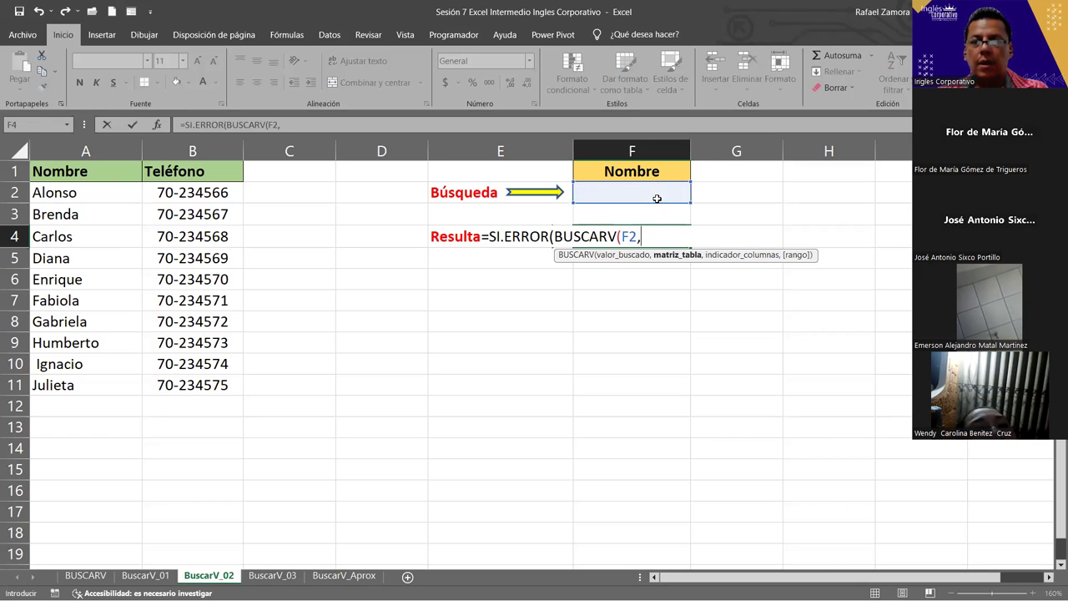
# Complete the formula with table A2:B11, column 2, exact match and an empty-text fallback
pyautogui.click(78, 192)
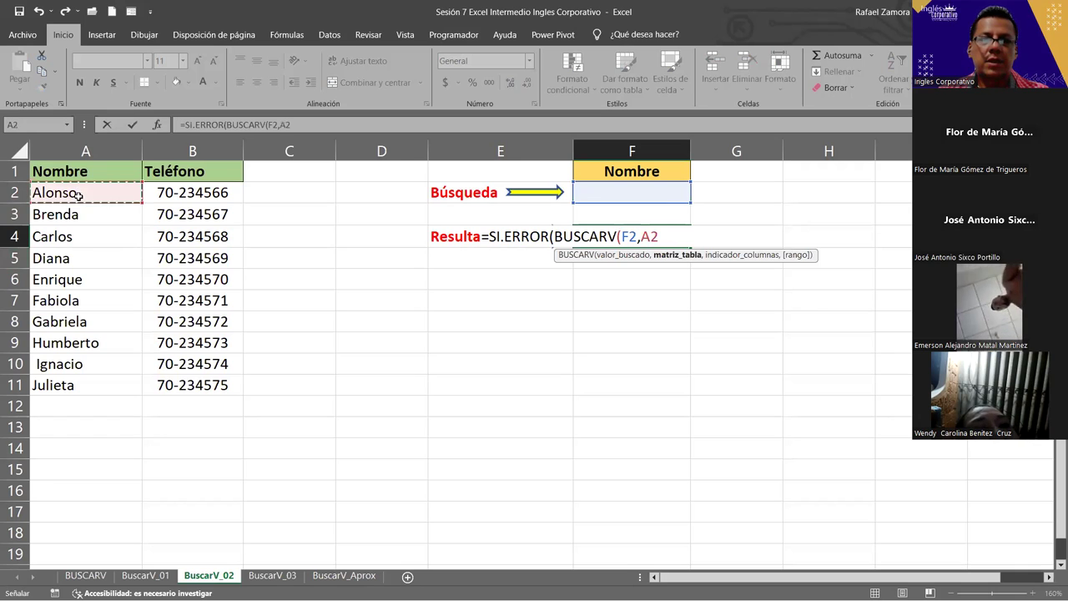
pyautogui.keyDown('shift'); pyautogui.click(172, 382); pyautogui.keyUp('shift')
pyautogui.write(',')
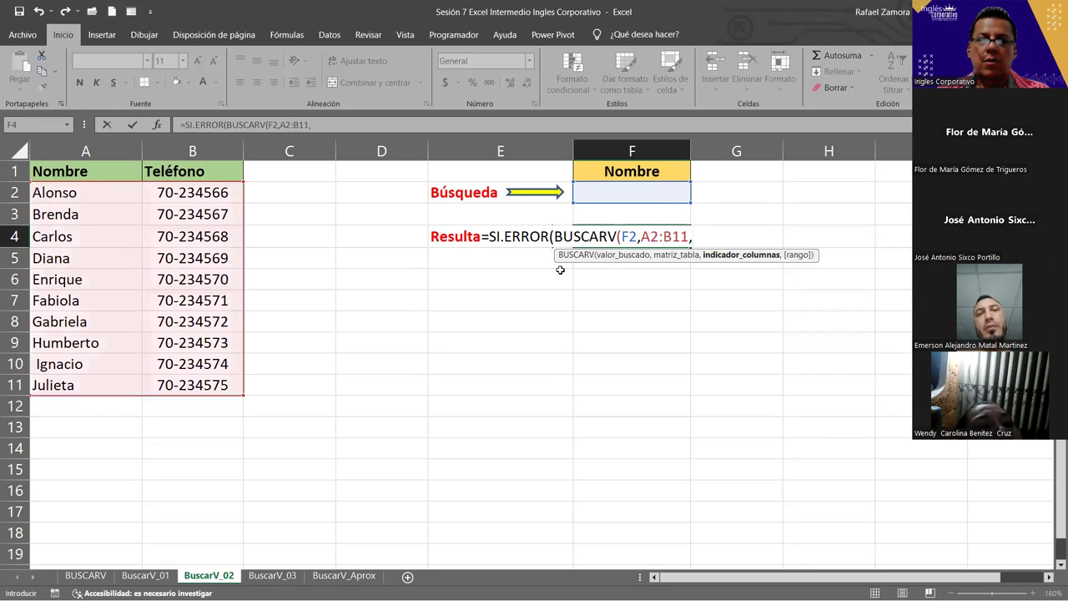
pyautogui.write('2')
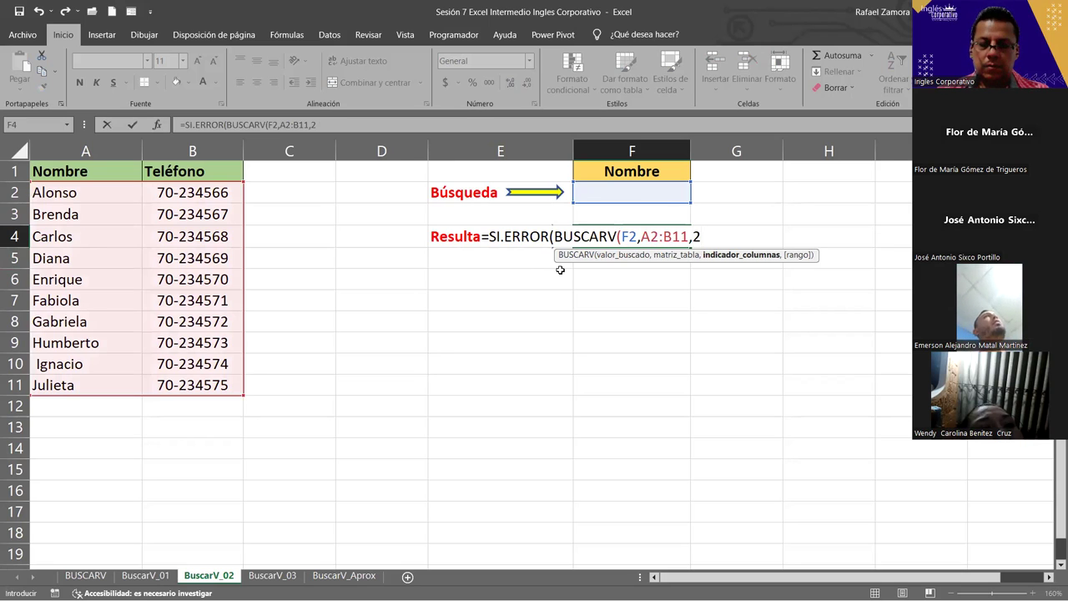
pyautogui.write(',0')
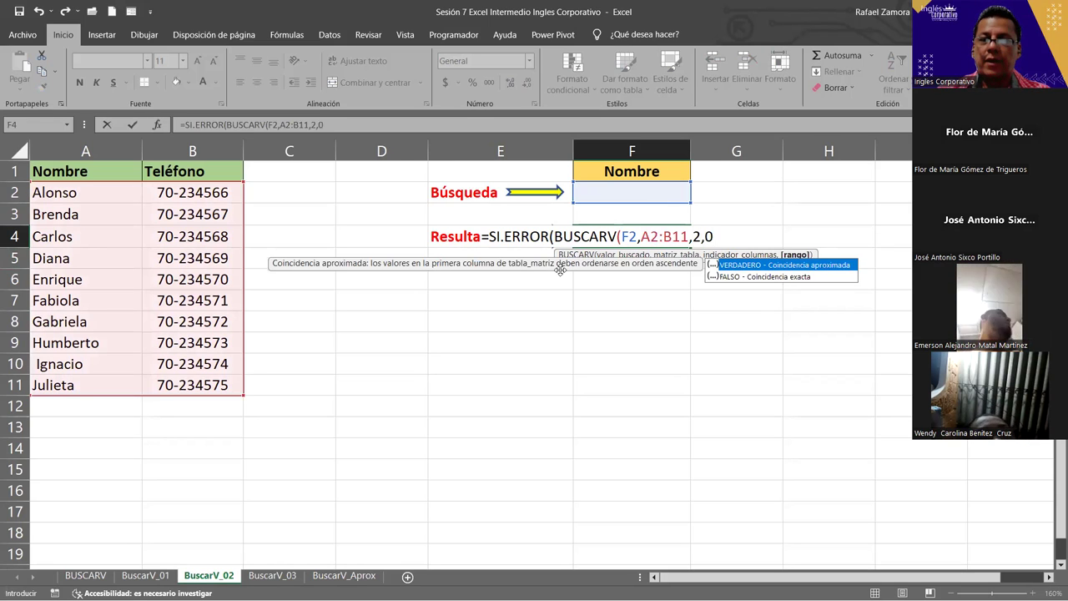
pyautogui.write(')')
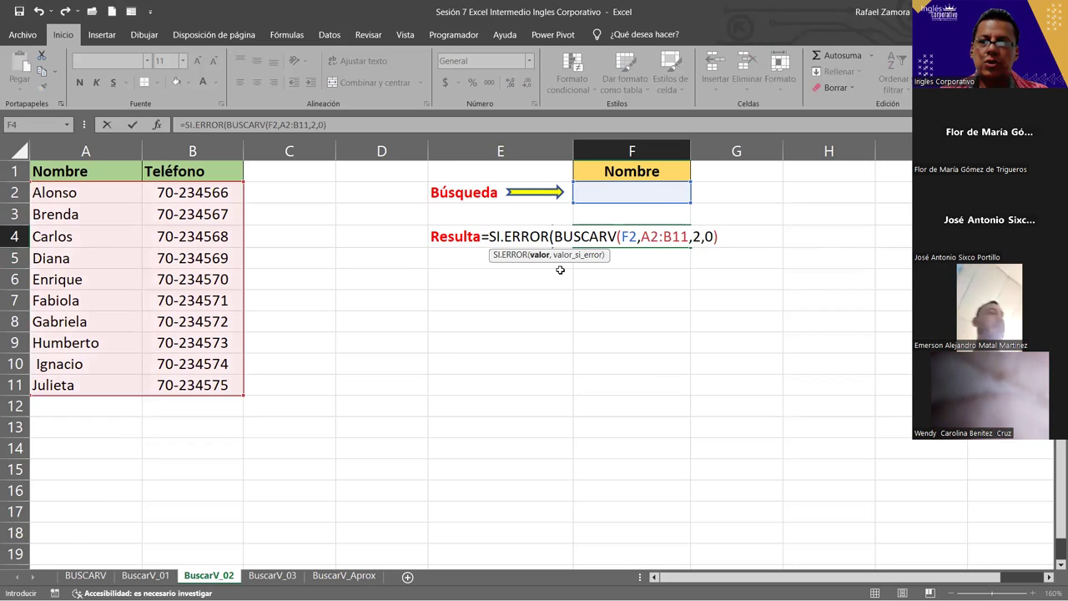
pyautogui.write(',')
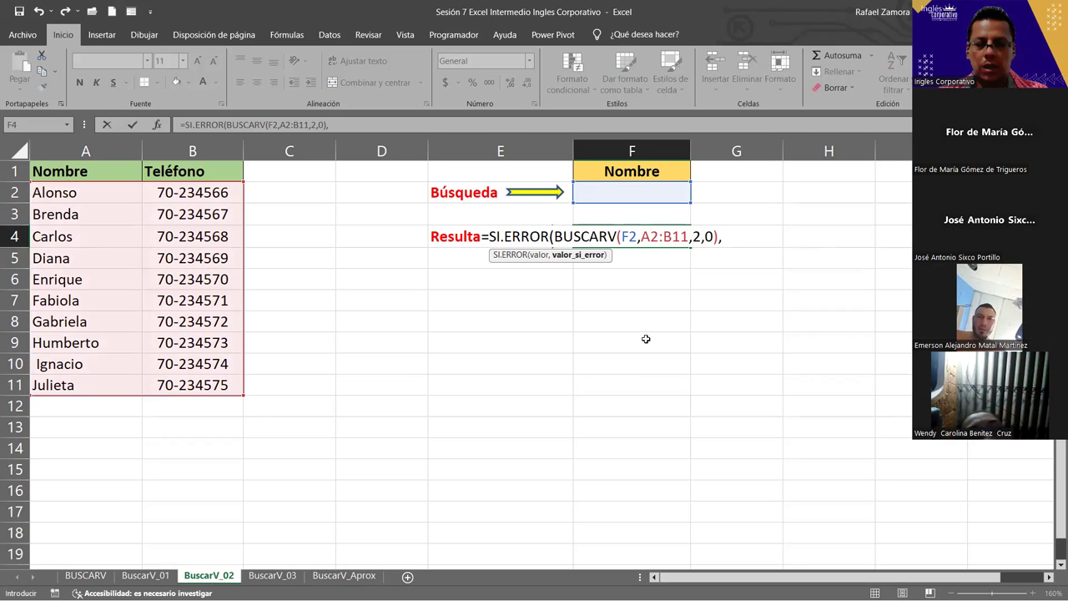
pyautogui.write('[[')
pyautogui.press('BackSpace')
pyautogui.write('")')
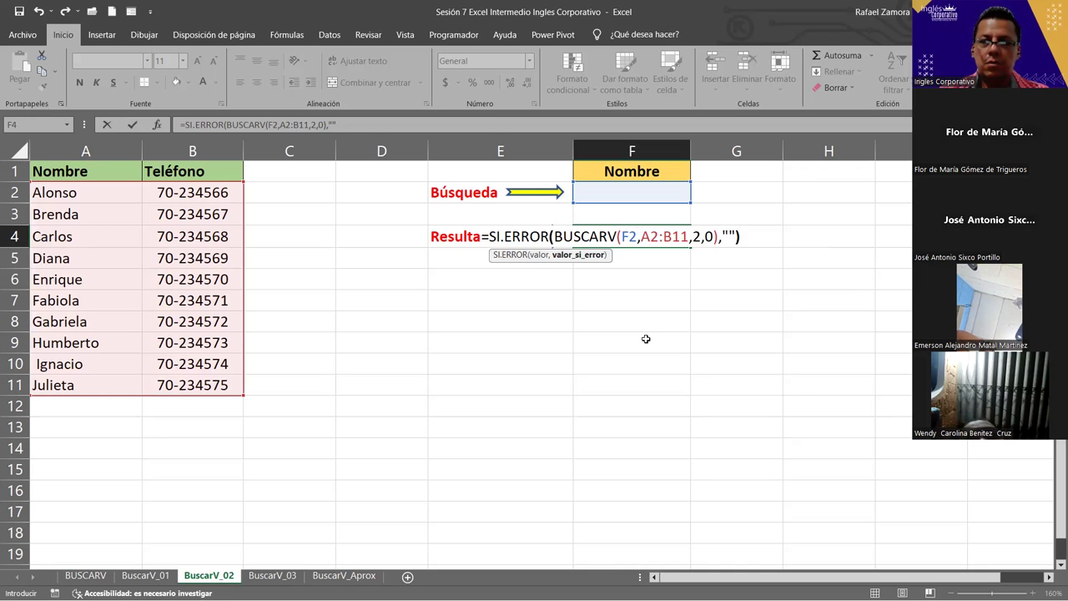
pyautogui.press('Return')
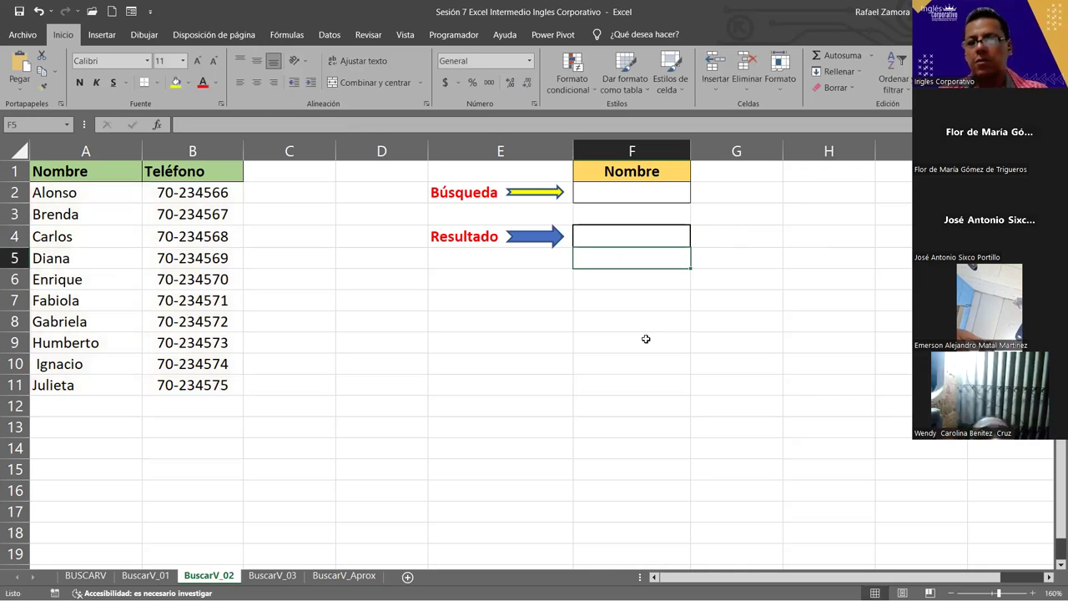
# Test the lookup by entering Alonso, Brenda, Carlos and Diana in the Búsqueda cell F2
pyautogui.click(714, 482)
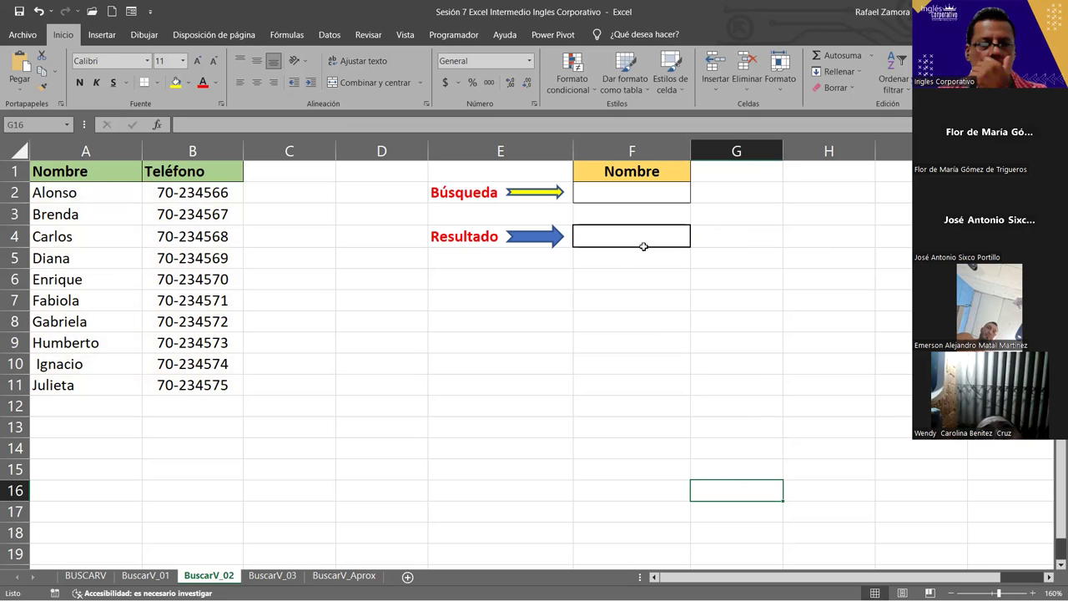
pyautogui.click(672, 199)
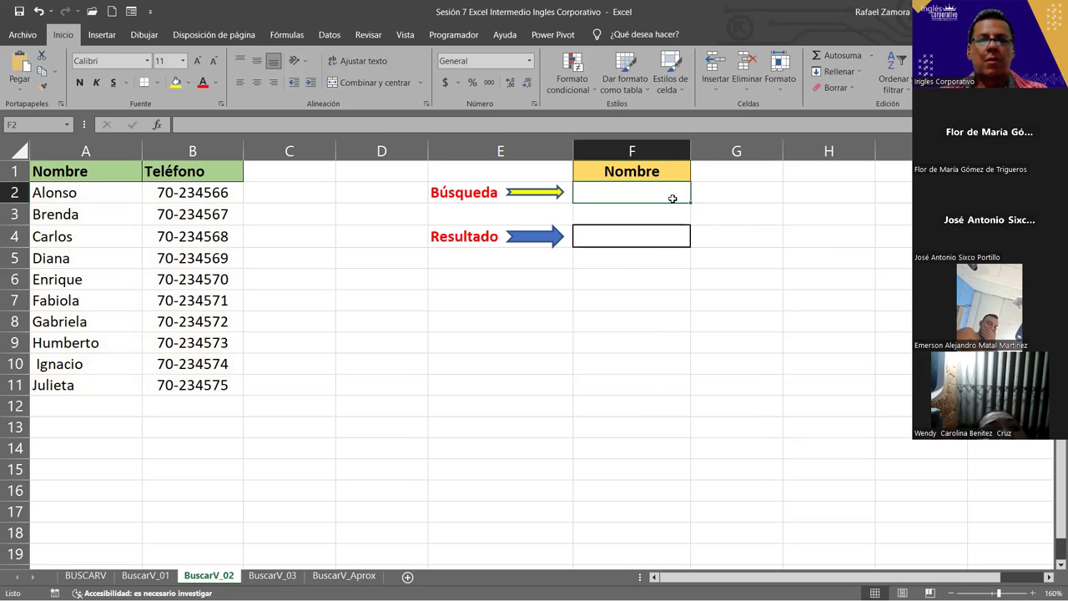
pyautogui.write('Alonso')
pyautogui.press('Return')
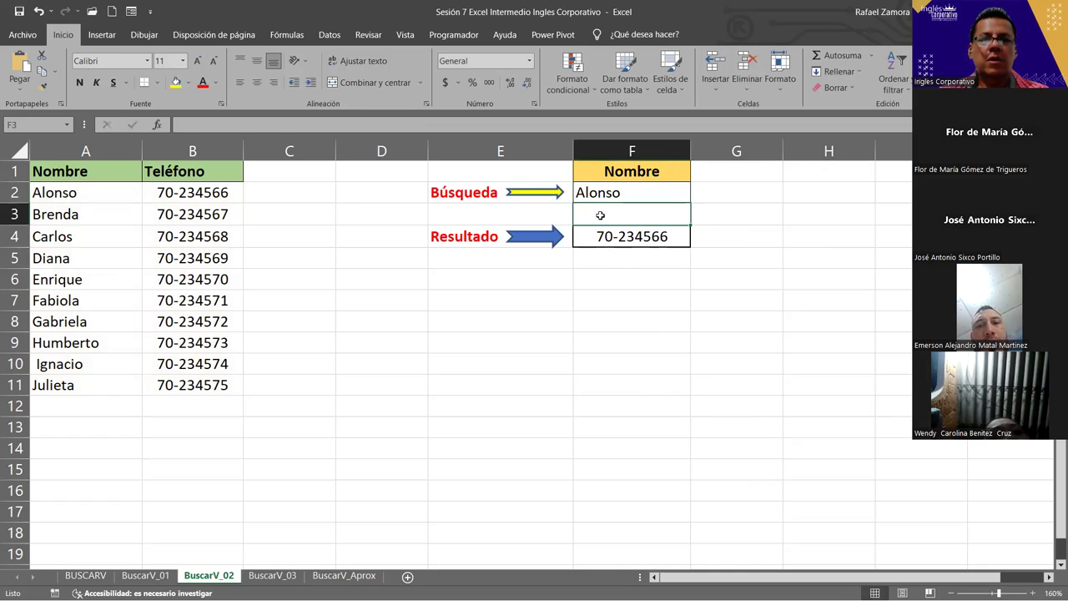
pyautogui.click(670, 191)
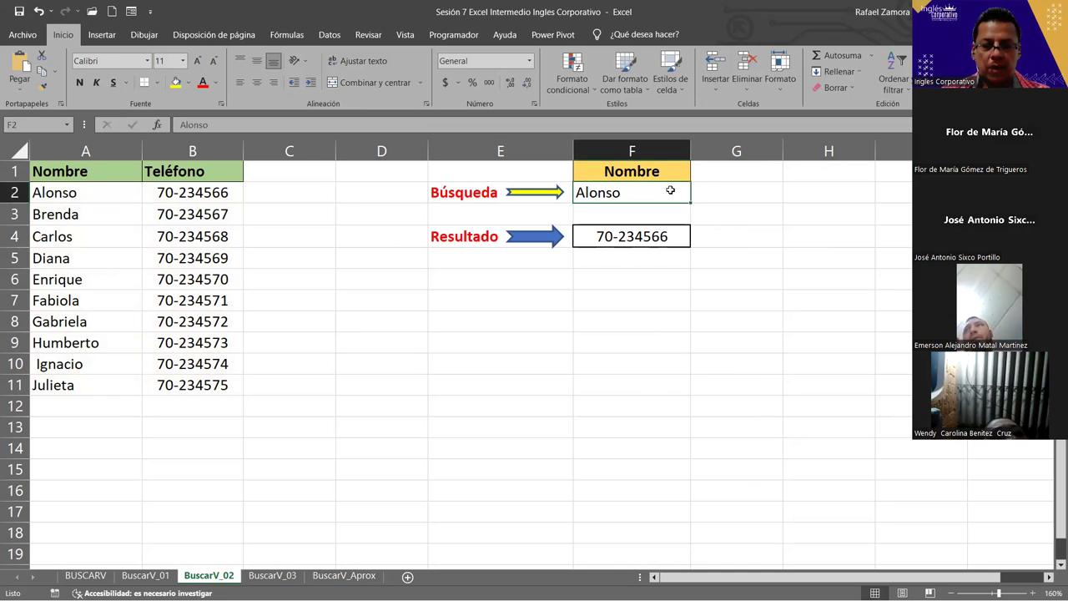
pyautogui.write('Brenda')
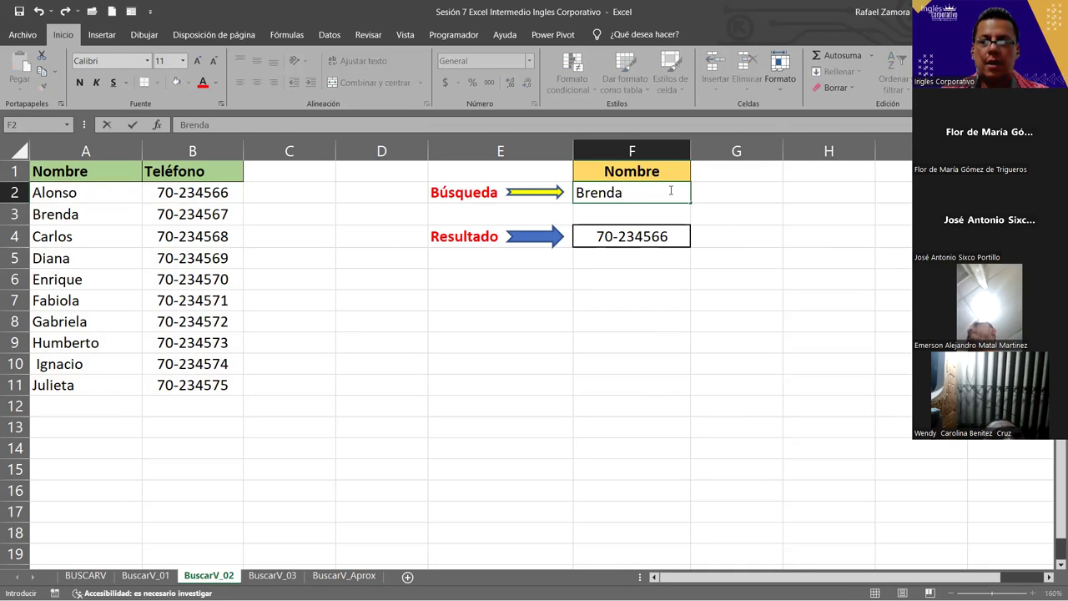
pyautogui.hotkey('ctrl', 'Return')
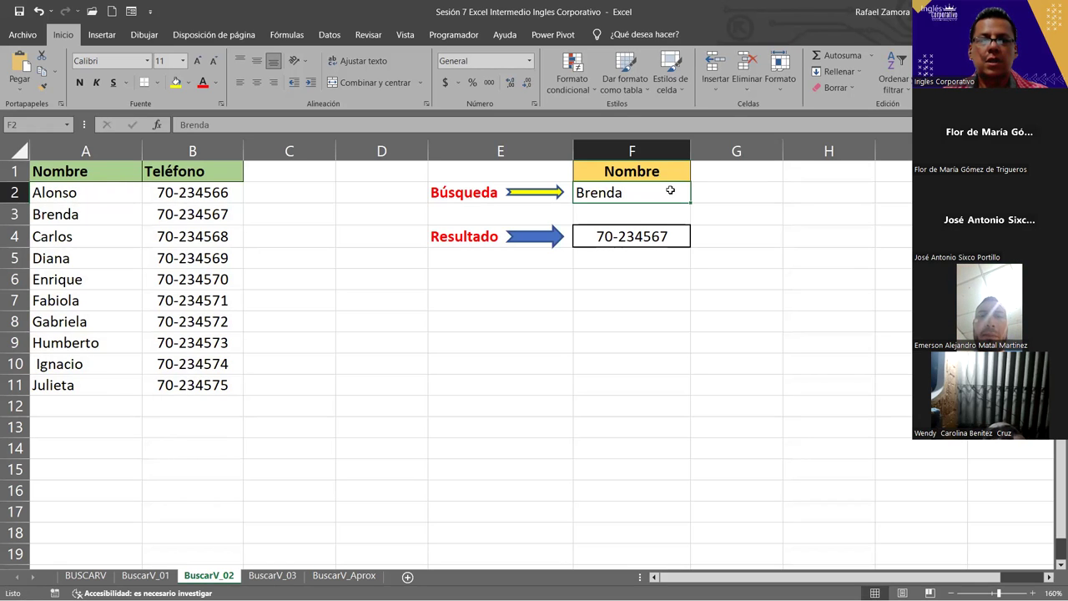
pyautogui.write('Carlos')
pyautogui.hotkey('ctrl', 'Return')
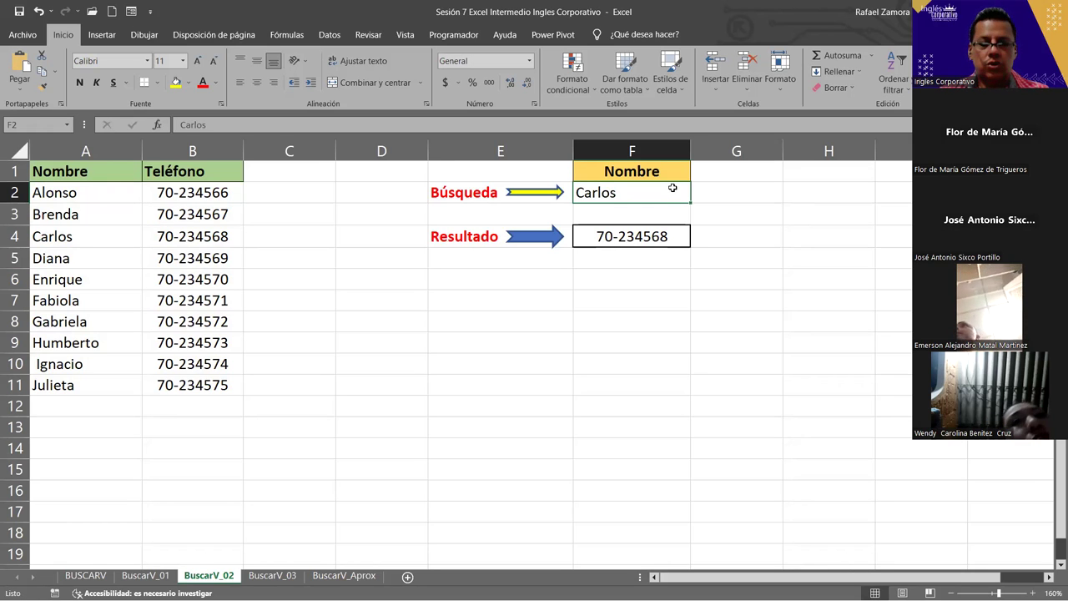
pyautogui.write('Diana')
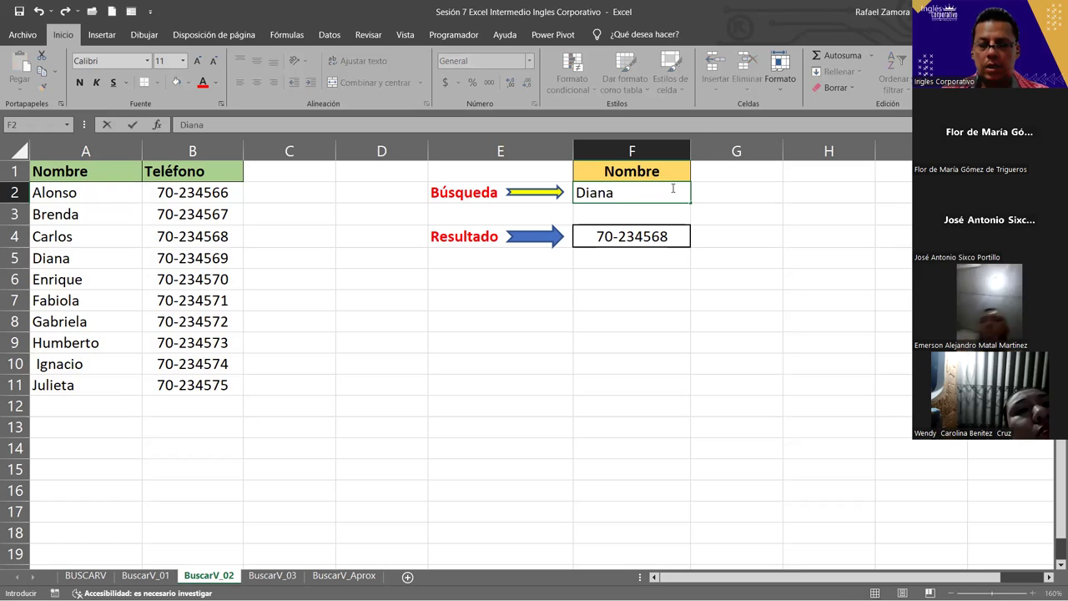
pyautogui.hotkey('ctrl', 'Return')
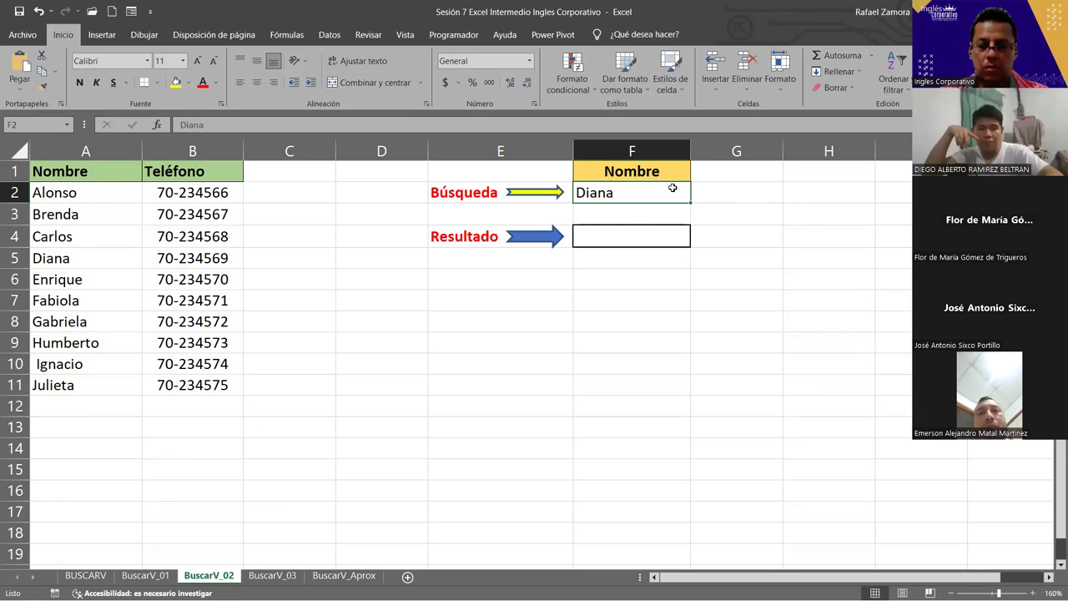
# Continue testing F2 with Enrique, Fabiola, Gabriela, Humberto, Ignacio and finally Julieta
pyautogui.write('Enrique')
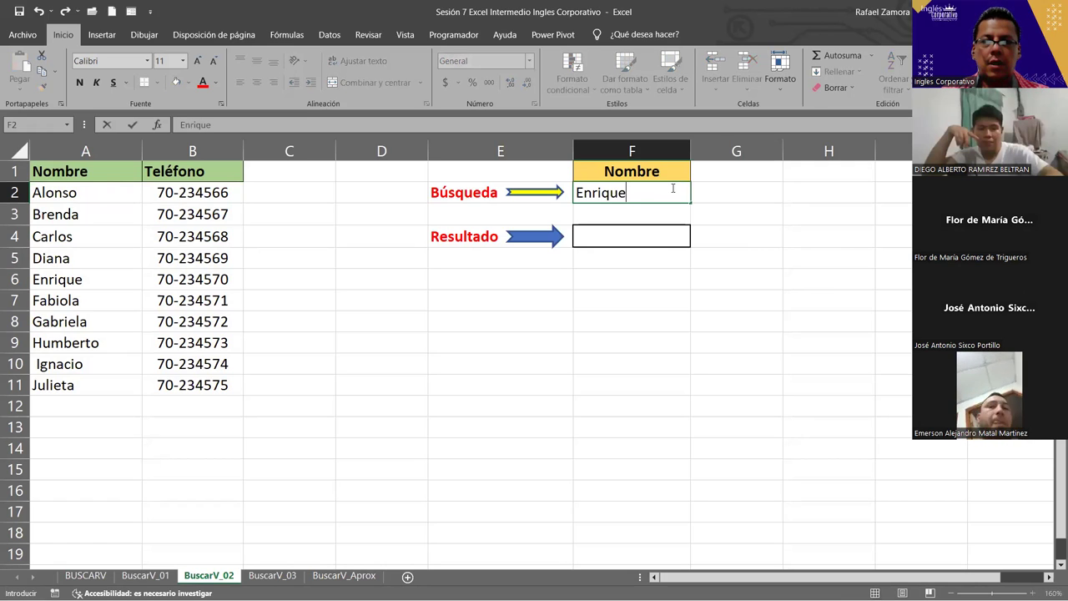
pyautogui.hotkey('ctrl', 'Return')
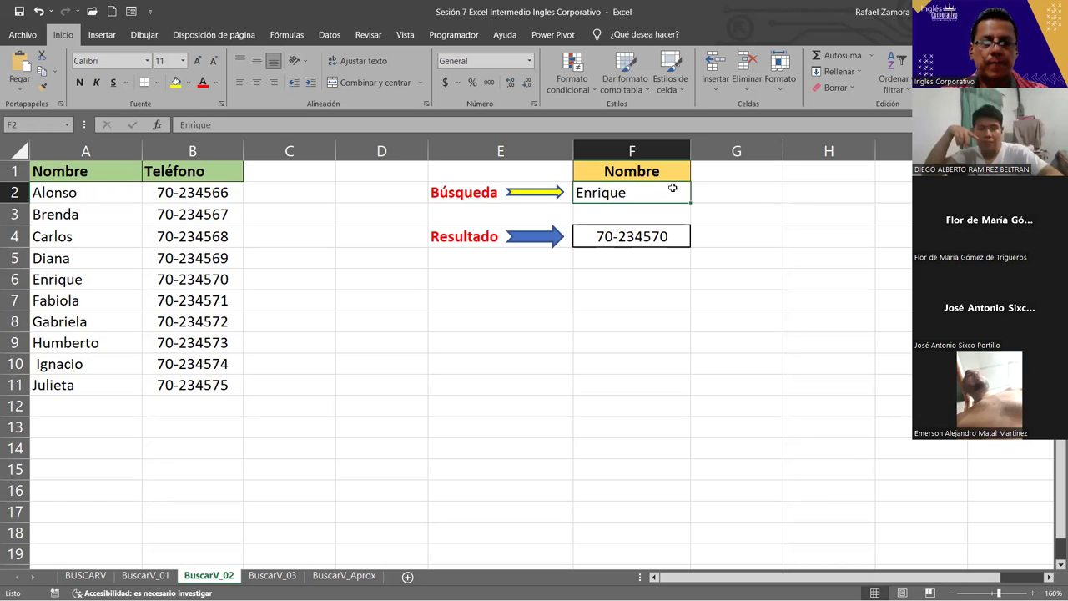
pyautogui.write('Fabiola')
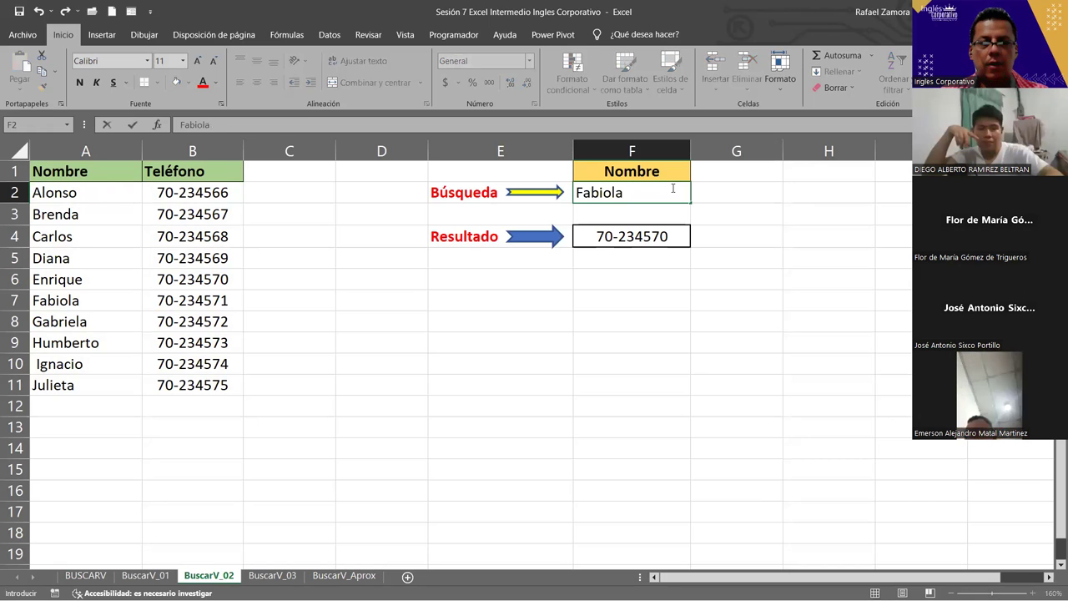
pyautogui.hotkey('ctrl', 'Return')
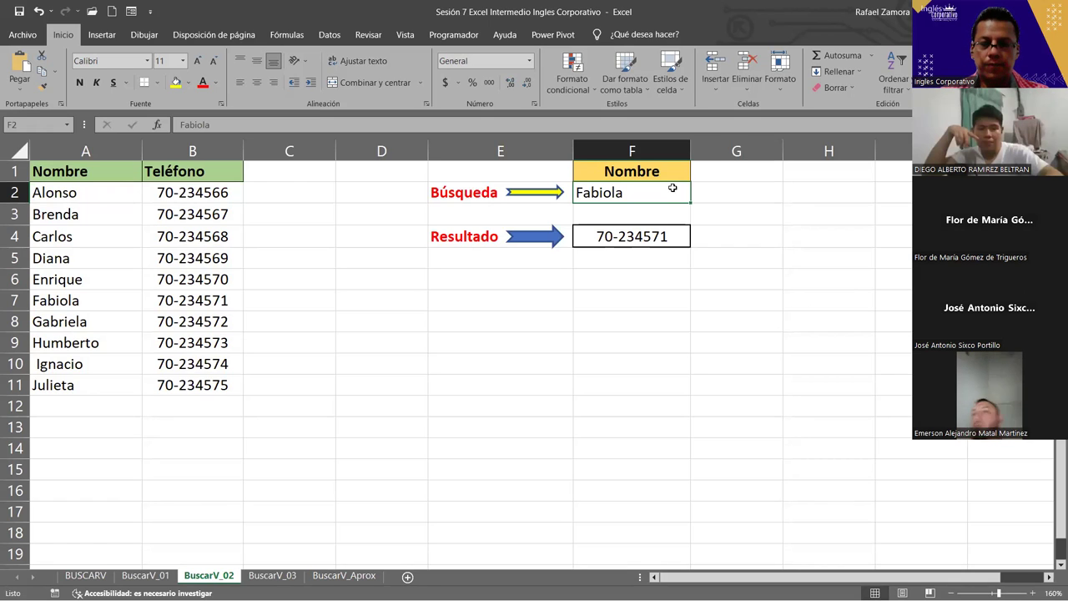
pyautogui.write('Gabrie')
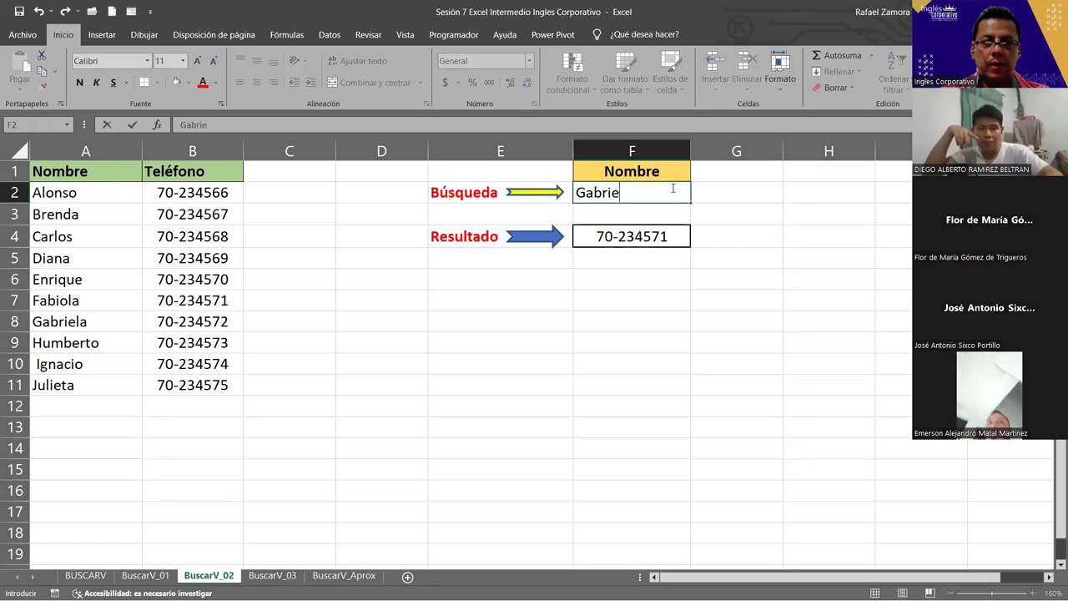
pyautogui.write('la')
pyautogui.hotkey('ctrl', 'Return')
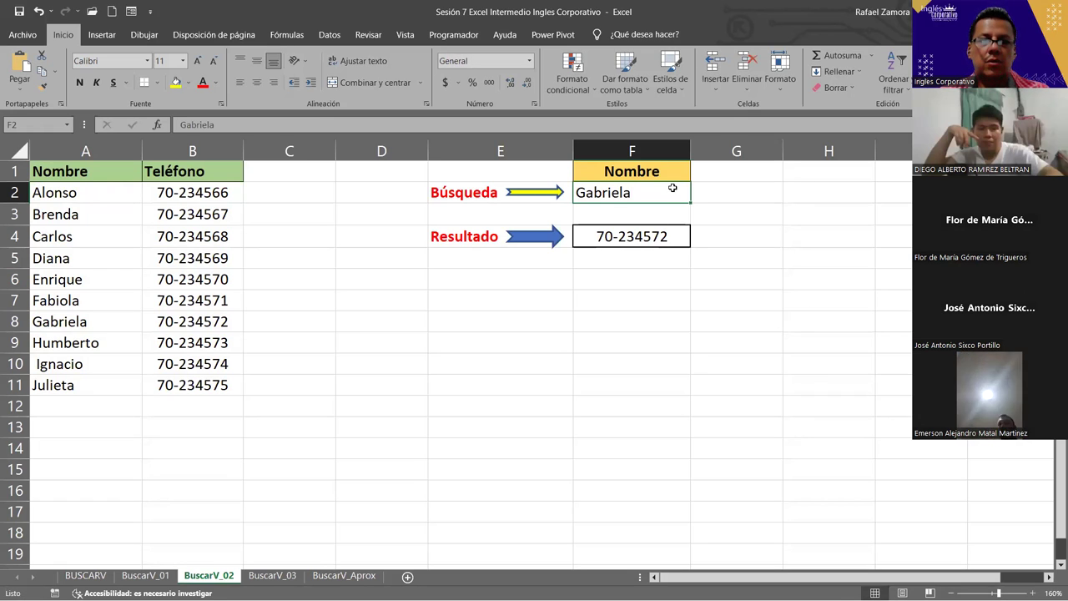
pyautogui.write('Humberto')
pyautogui.hotkey('ctrl', 'Return')
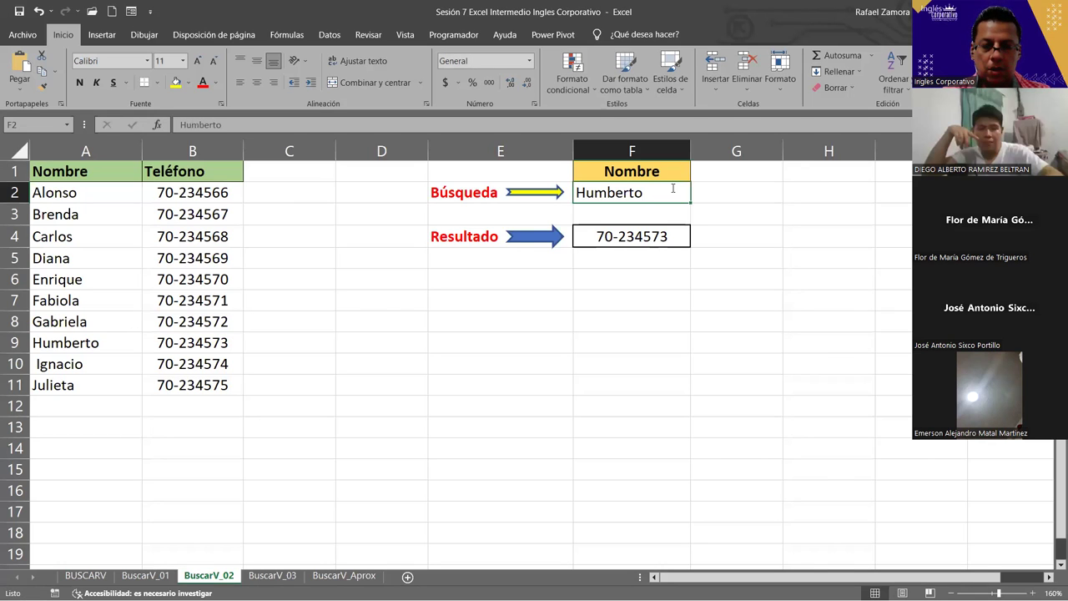
pyautogui.write('Ignacio')
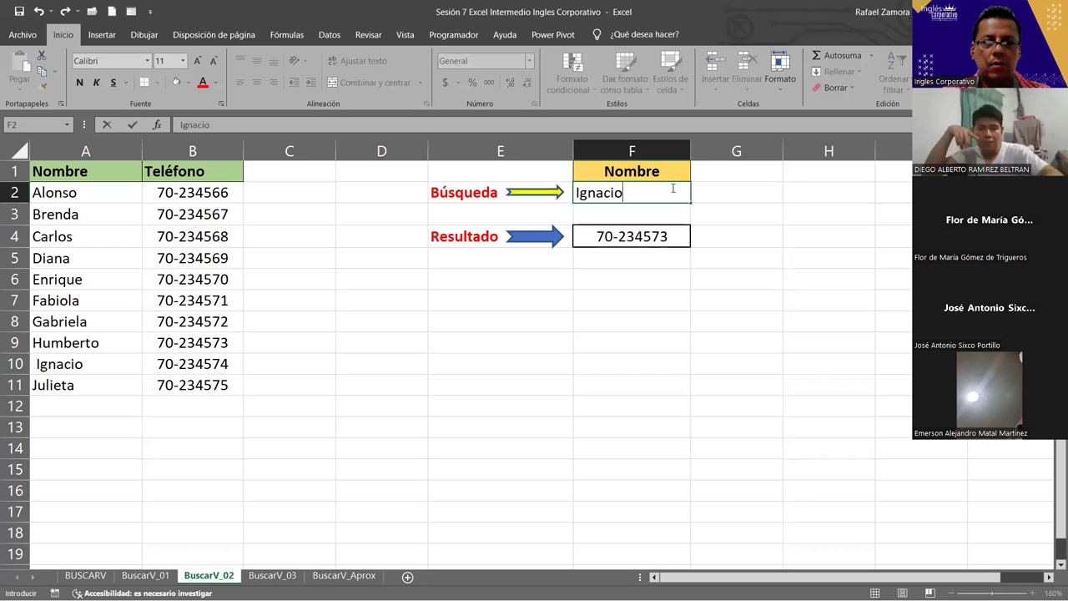
pyautogui.hotkey('ctrl', 'Return')
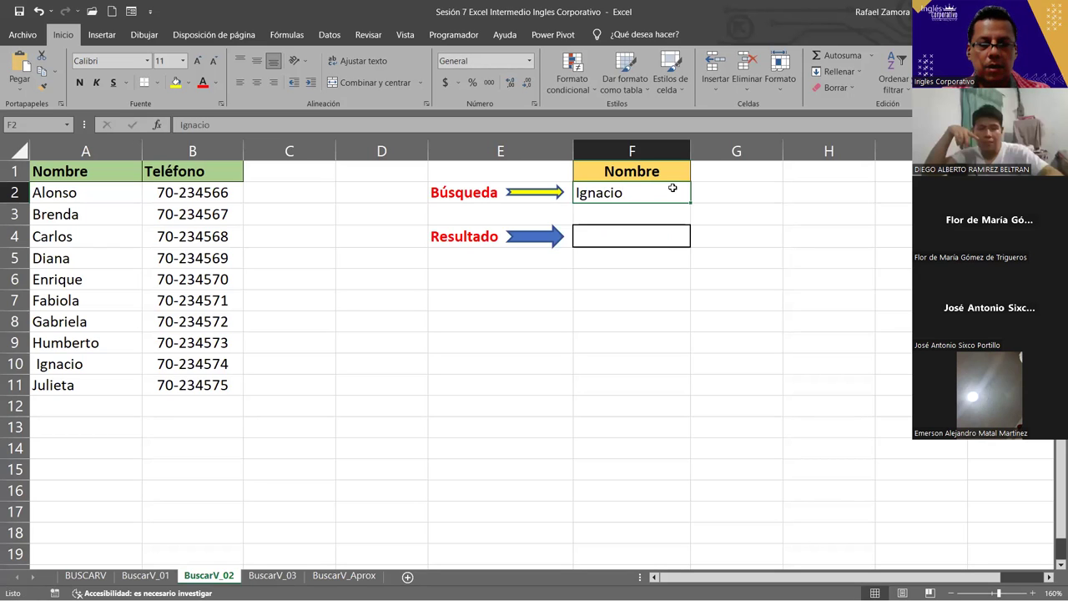
pyautogui.write('Julieta')
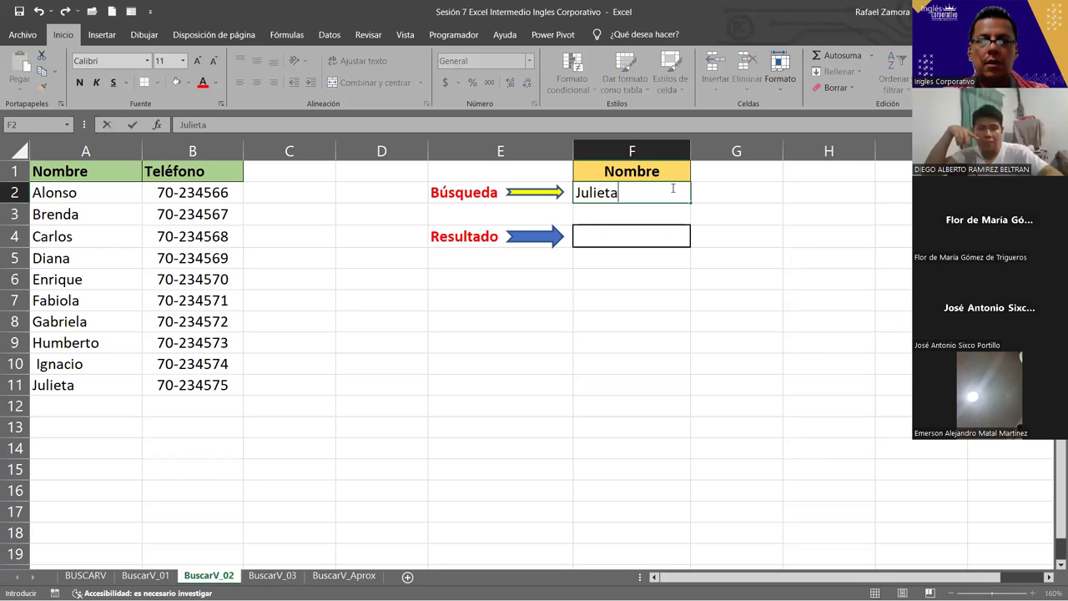
pyautogui.hotkey('ctrl', 'Return')
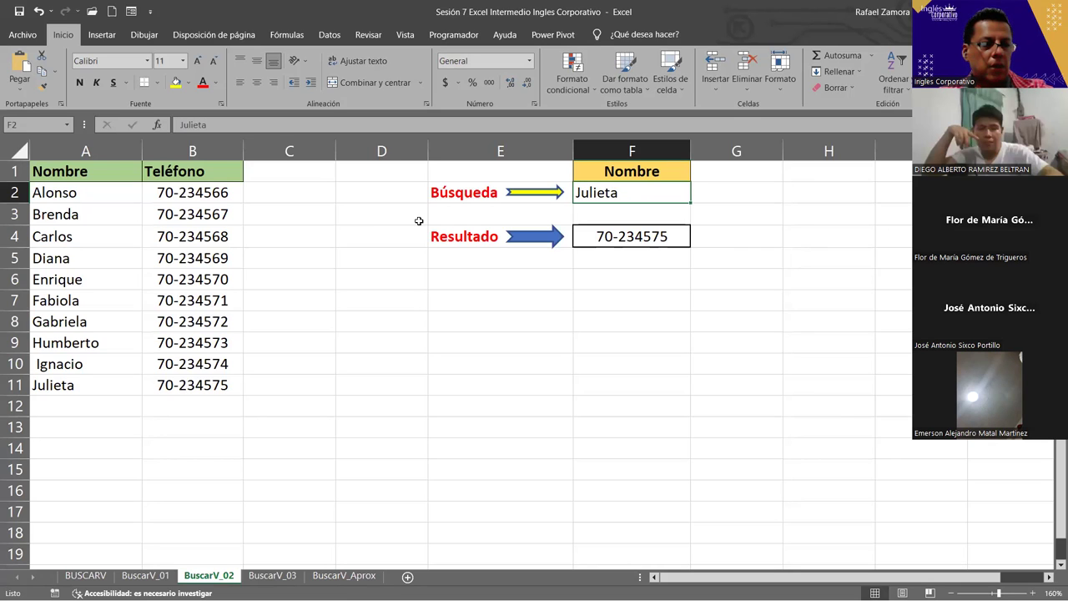
pyautogui.click(672, 346)
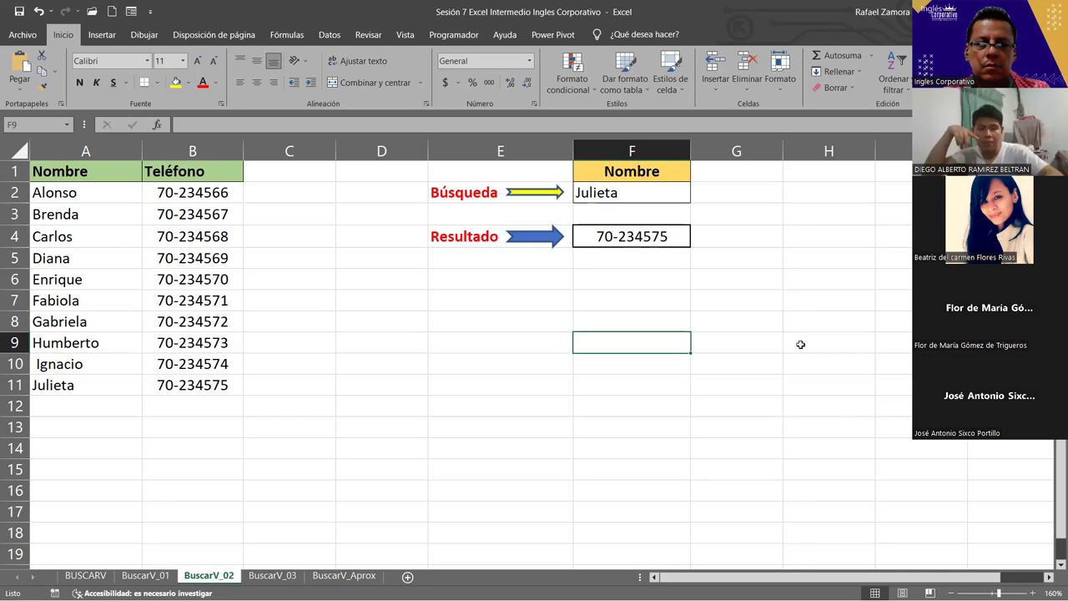
pyautogui.click(800, 344)
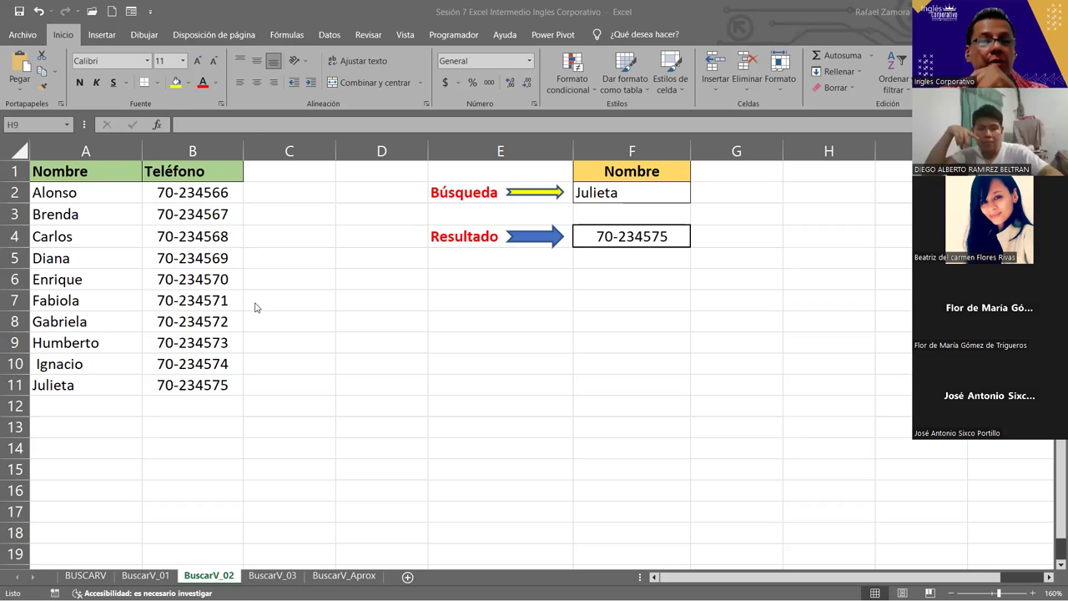
# Search for Diana and then Ignacio in the Búsqueda cell F2
pyautogui.click(637, 187)
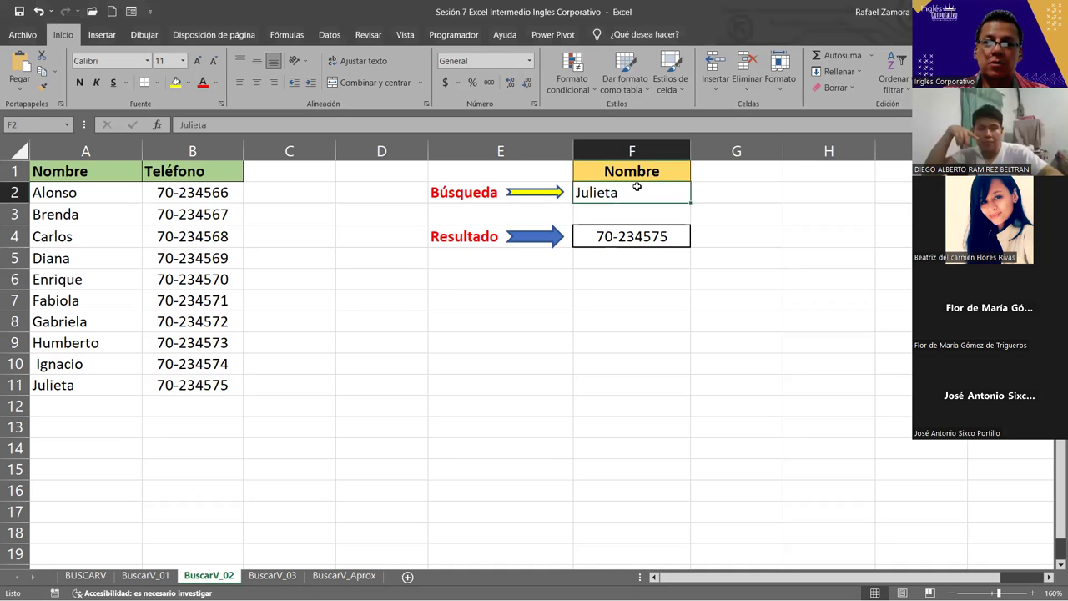
pyautogui.write('Diana')
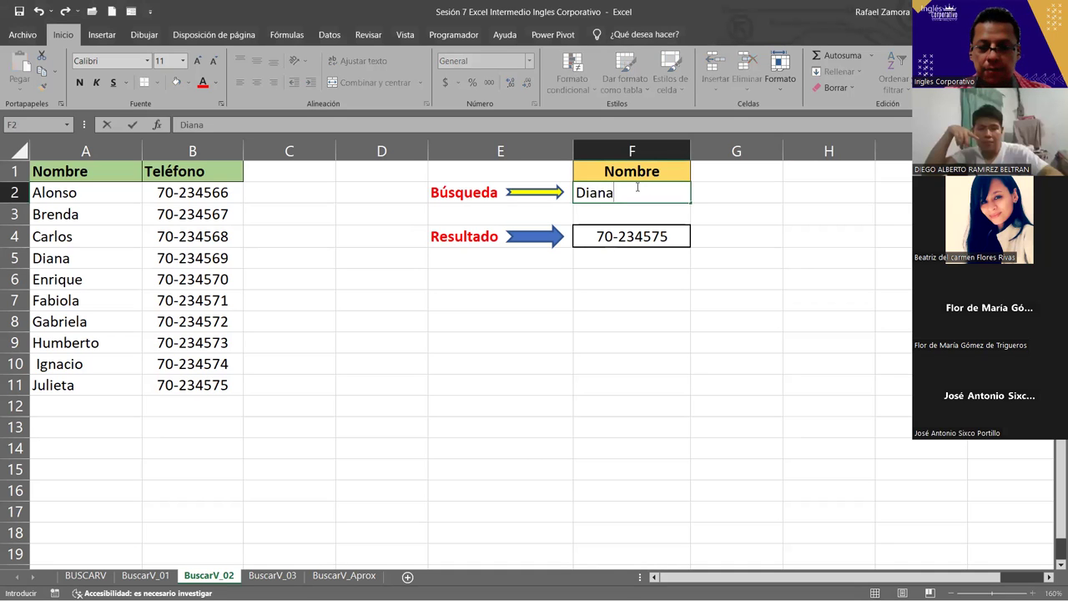
pyautogui.hotkey('ctrl', 'Return')
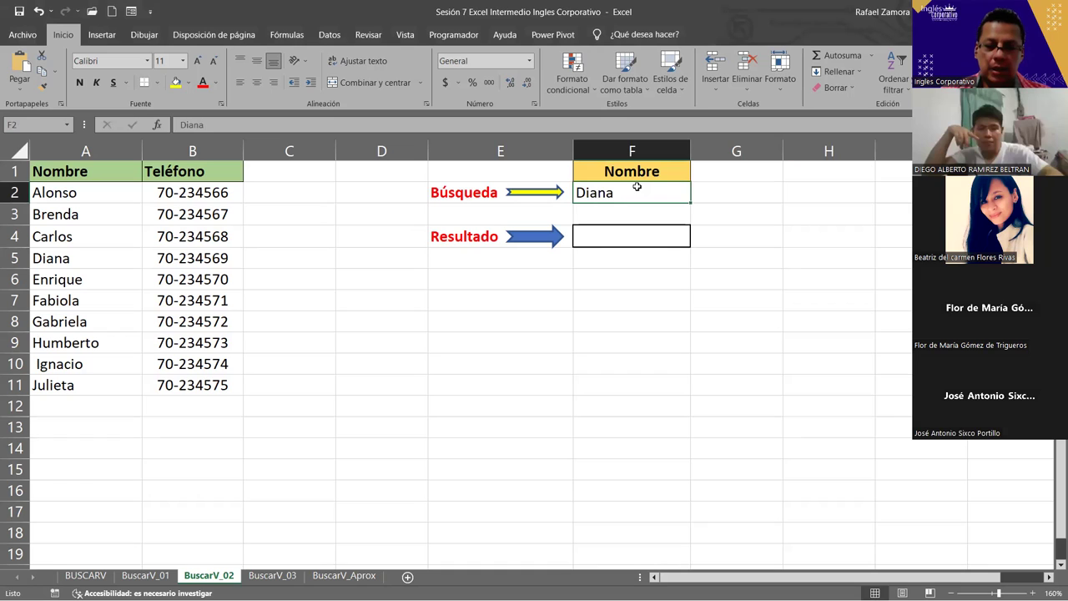
pyautogui.write('Ignacio')
pyautogui.hotkey('ctrl', 'Return')
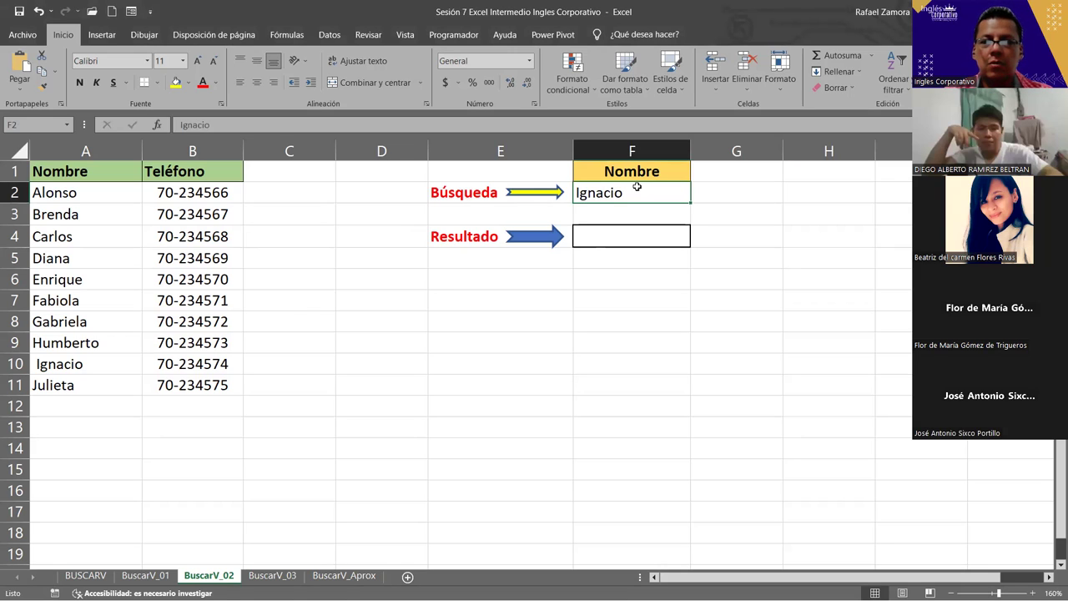
# Retry the search with lowercase ignacio and then uppercase IGNACIO, which still returns nothing
pyautogui.doubleClick(636, 187)
pyautogui.moveTo(636, 186); pyautogui.dragTo(461, 191)
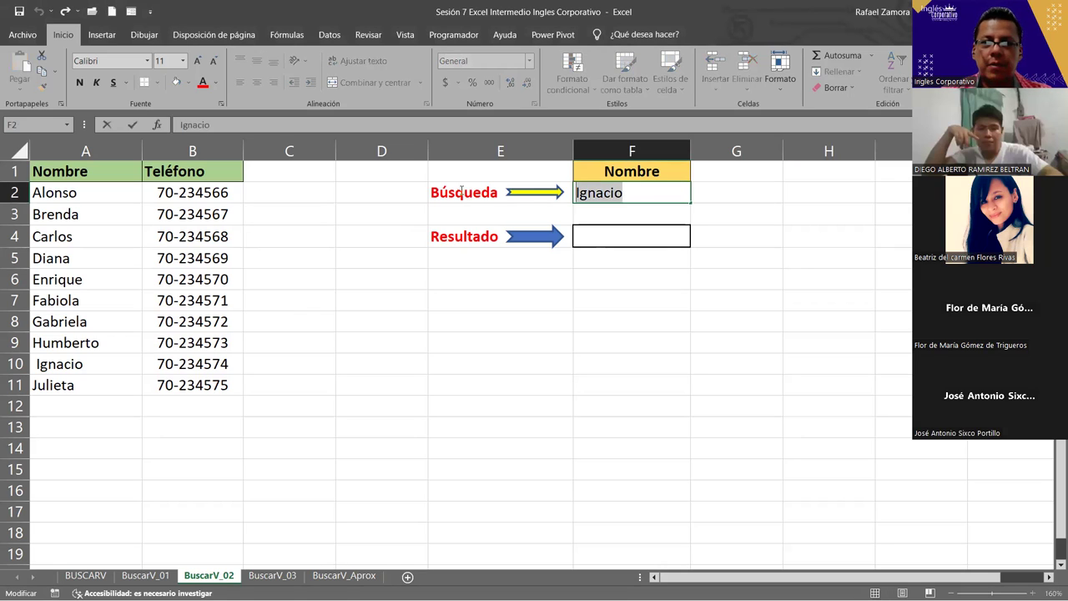
pyautogui.write('ignacio')
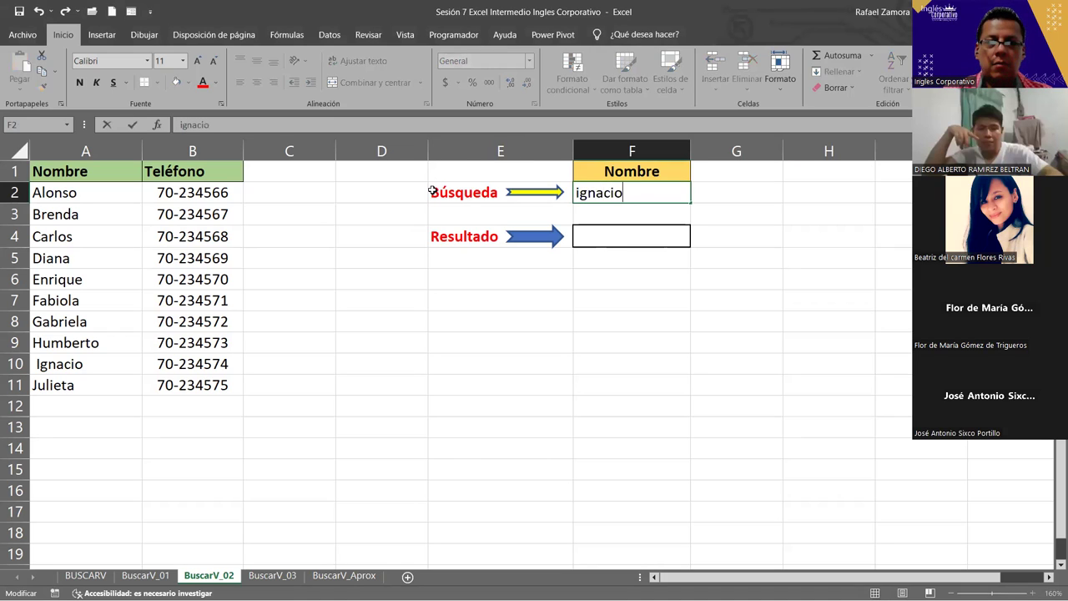
pyautogui.hotkey('ctrl', 'Return')
pyautogui.press('BackSpace')
pyautogui.write('ignaci')
pyautogui.write('o')
pyautogui.press('BackSpace')
pyautogui.press('BackSpace')
pyautogui.press('BackSpace')
pyautogui.press('BackSpace')
pyautogui.press('BackSpace')
pyautogui.press('BackSpace')
pyautogui.press('BackSpace')
pyautogui.write('IGNACIO')
pyautogui.hotkey('ctrl', 'Return')
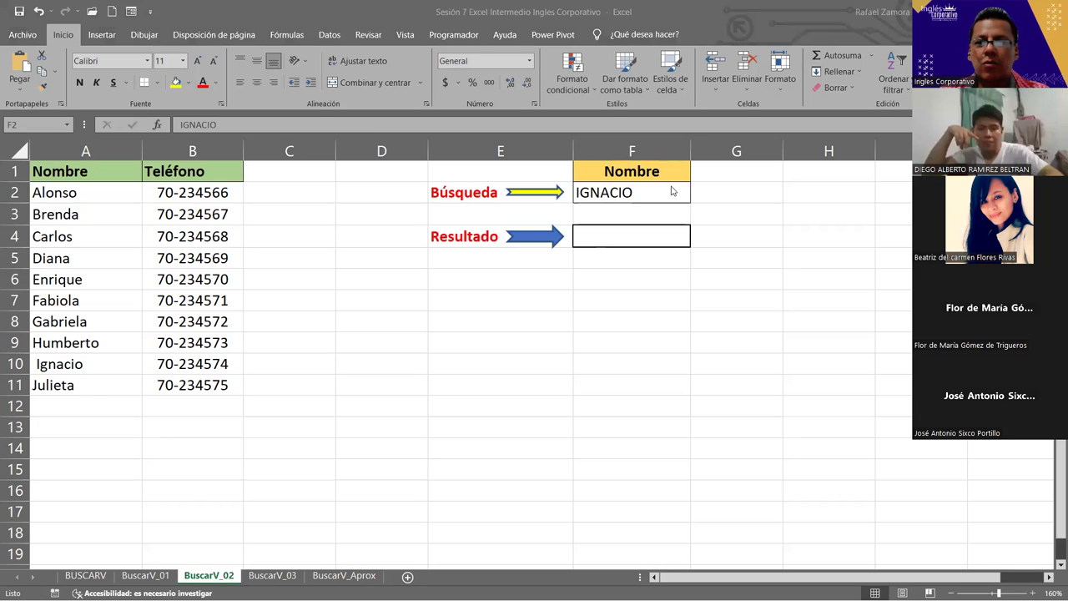
# Enter Ignacio again as the search name in F2
pyautogui.click(636, 192)
pyautogui.write('I')
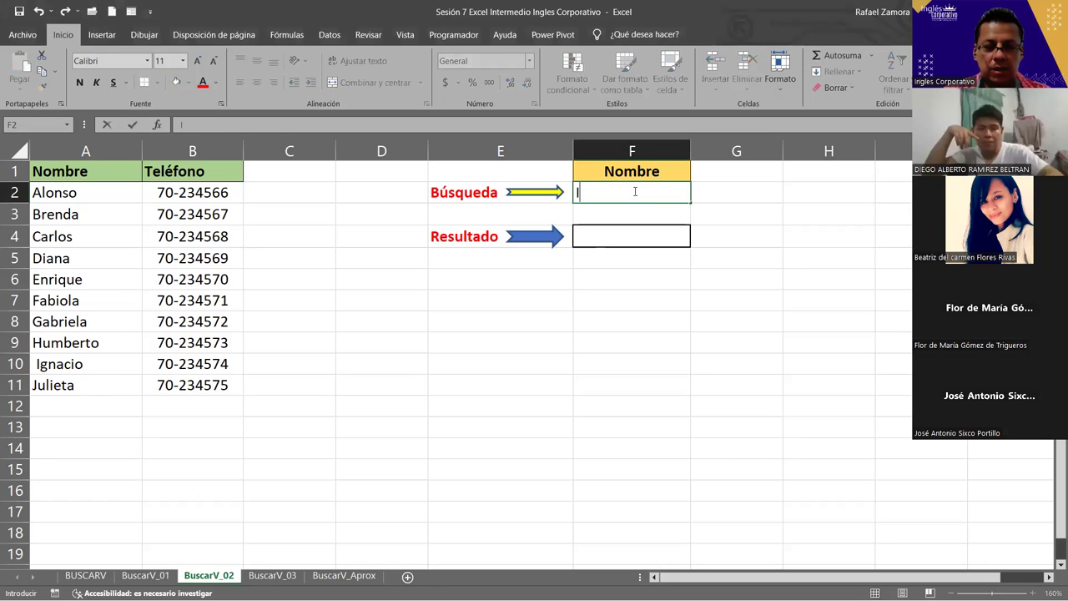
pyautogui.write('gnacio')
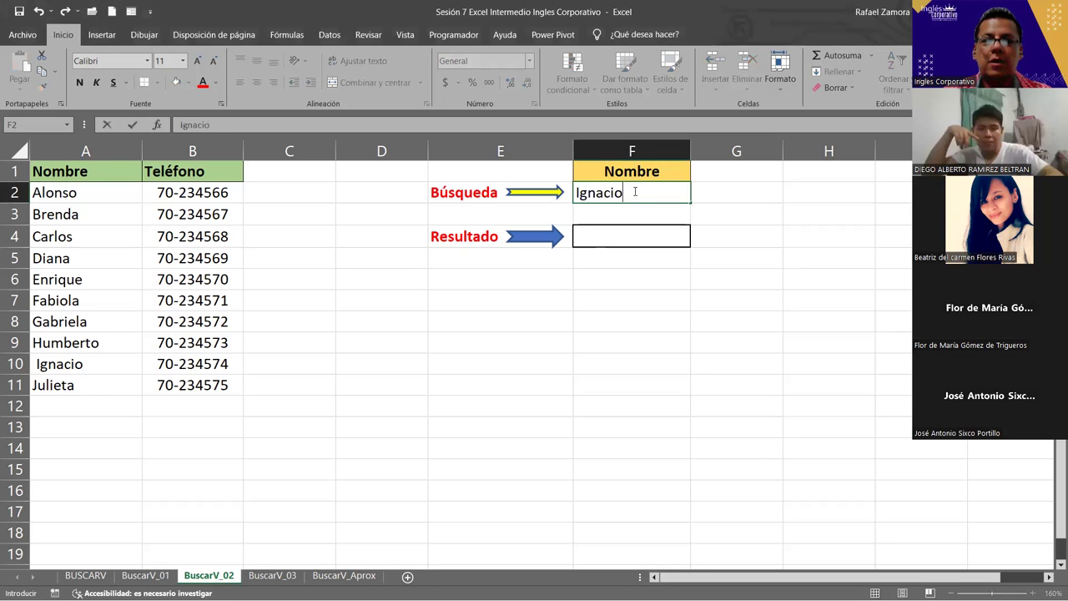
pyautogui.press('Return')
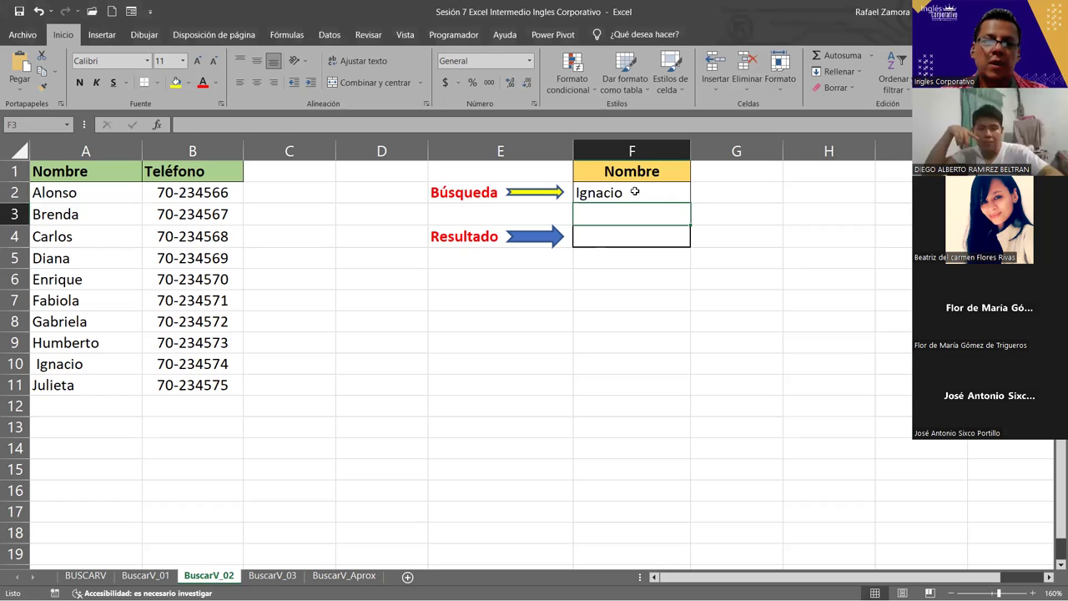
pyautogui.doubleClick(55, 364)
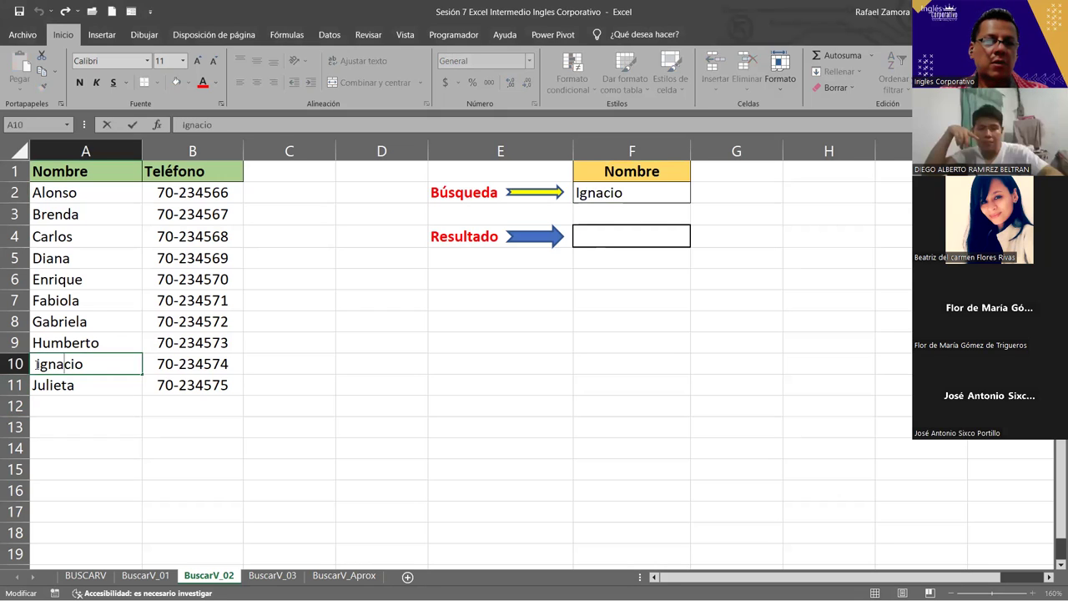
pyautogui.press('BackSpace')
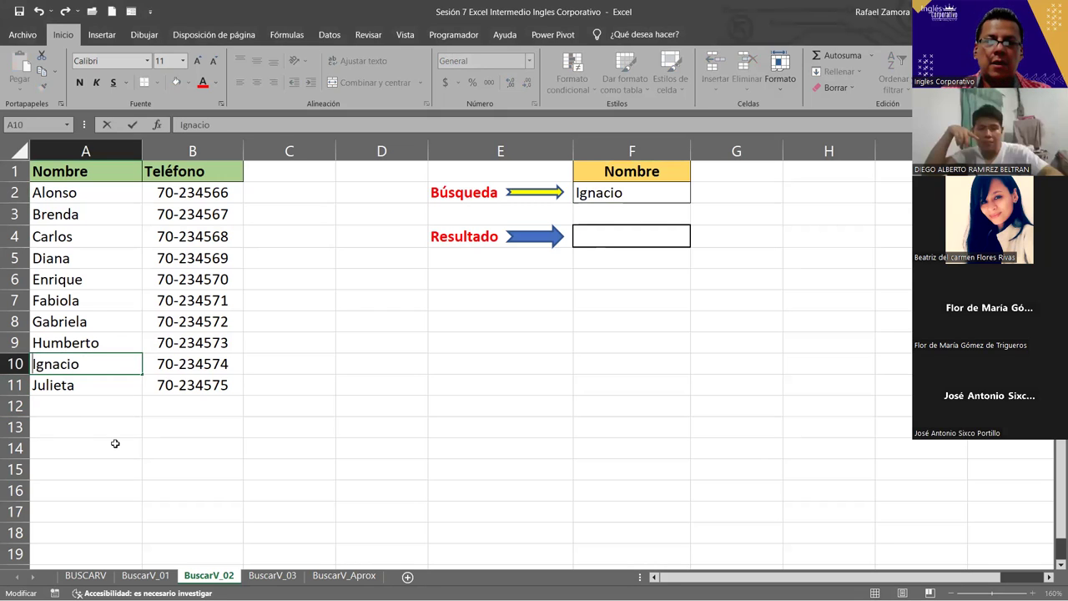
pyautogui.press('Return')
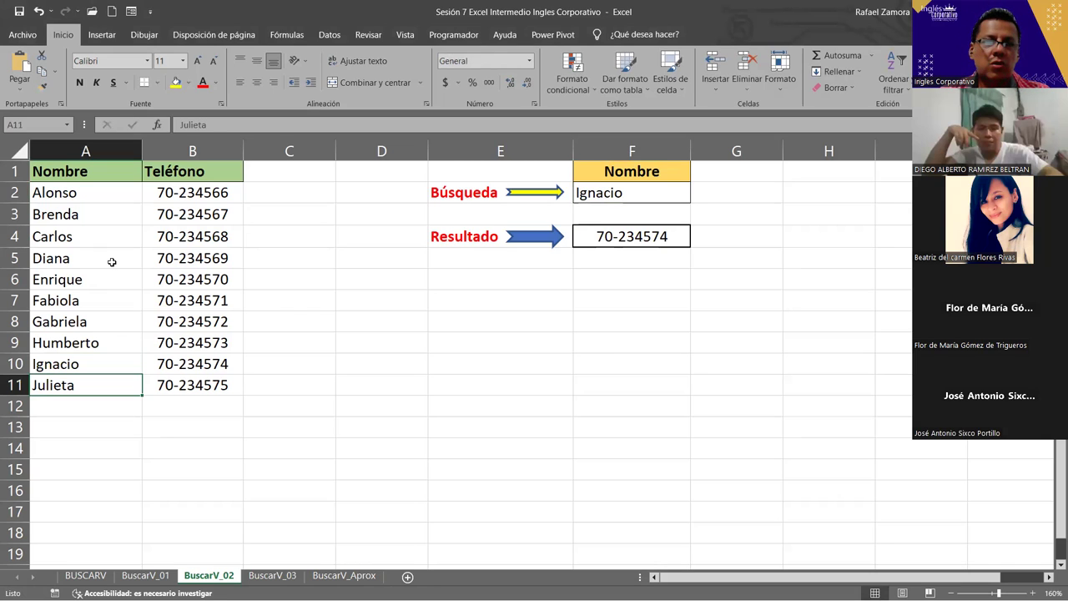
# Inspect the name Diana in cell A5 without changing it
pyautogui.doubleClick(111, 262)
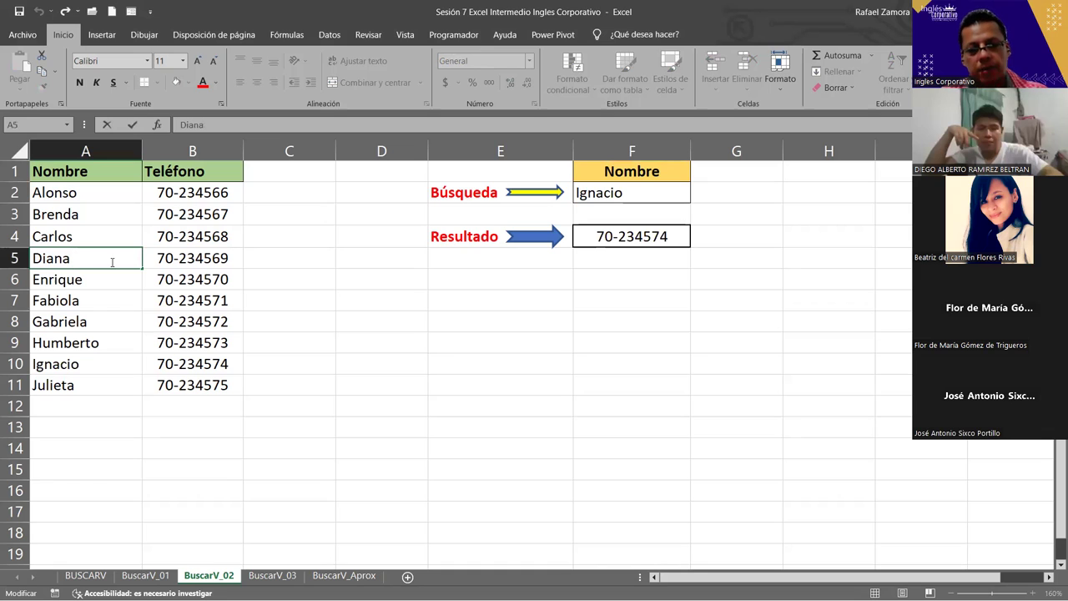
pyautogui.press('Escape')
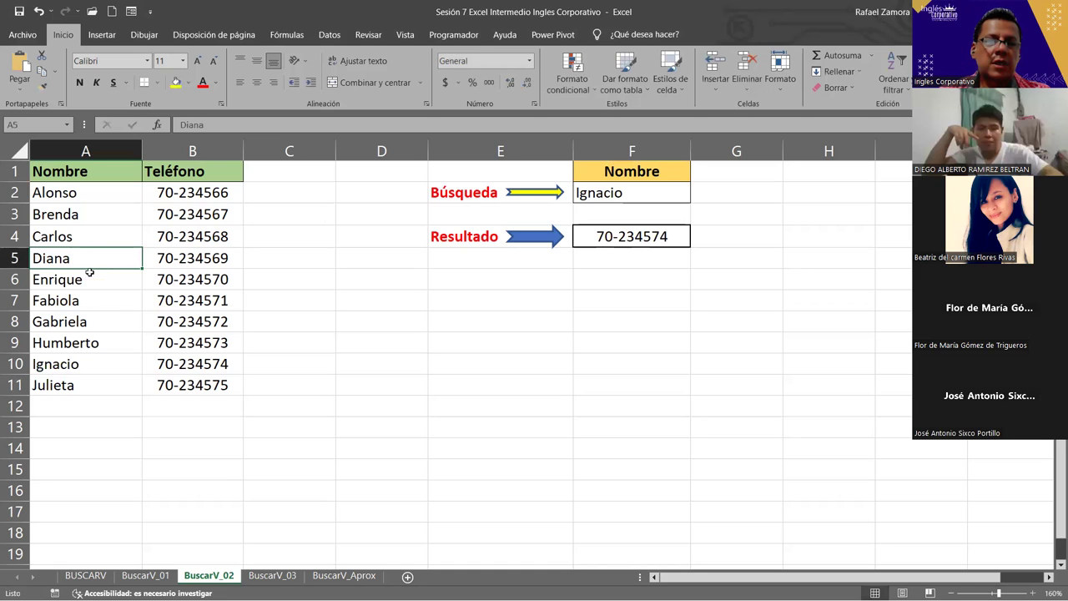
pyautogui.click(300, 121)
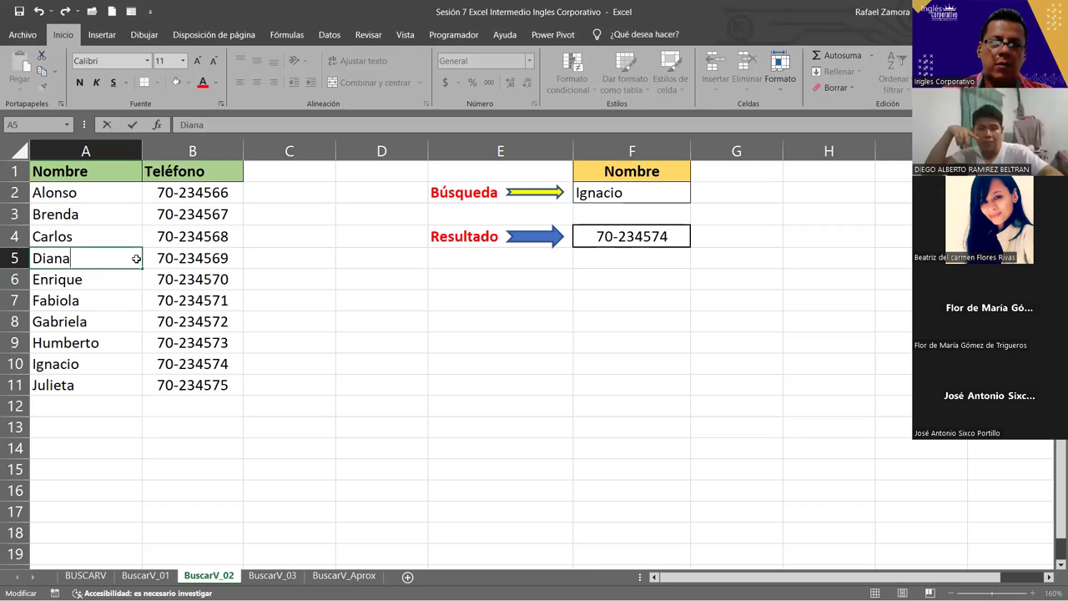
pyautogui.press('Return')
# Search for Diana in F2 to get 70-234569, then move to the BuscarV_03 sheet
pyautogui.click(624, 190)
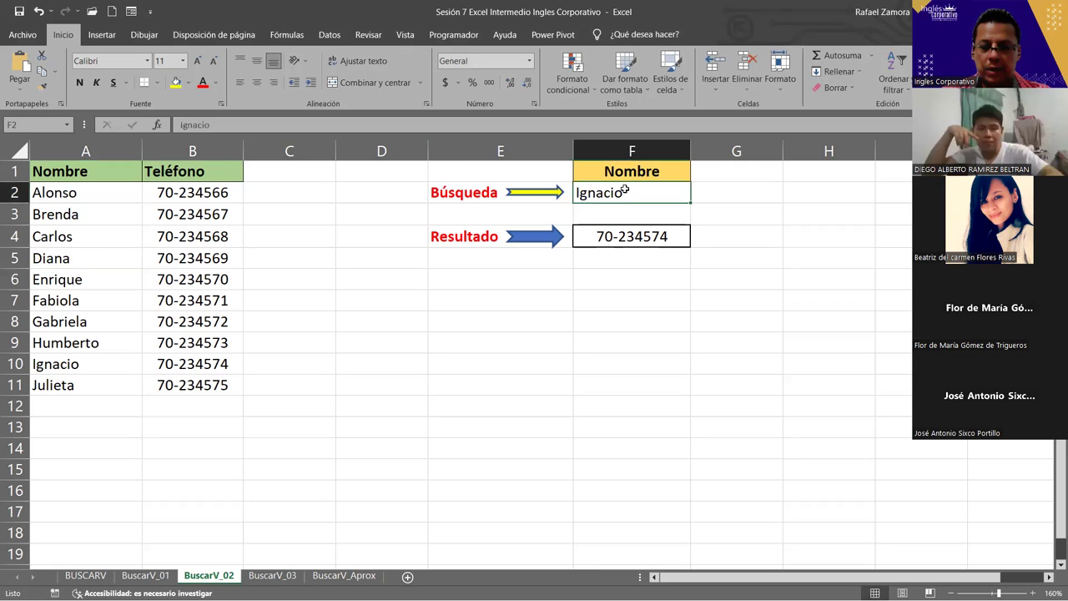
pyautogui.write('Diana')
pyautogui.press('Return')
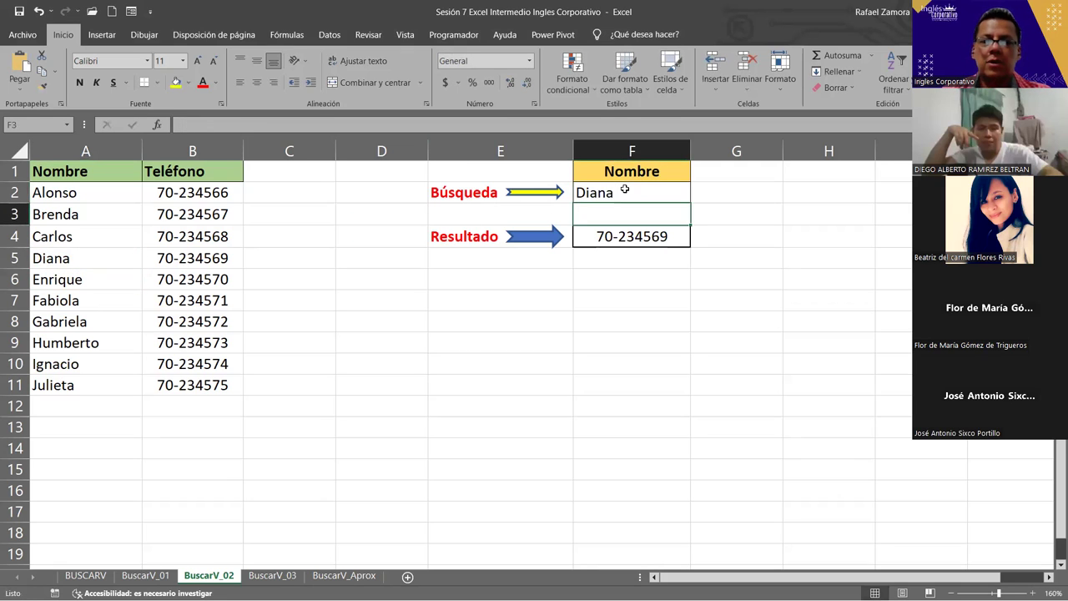
pyautogui.click(729, 365)
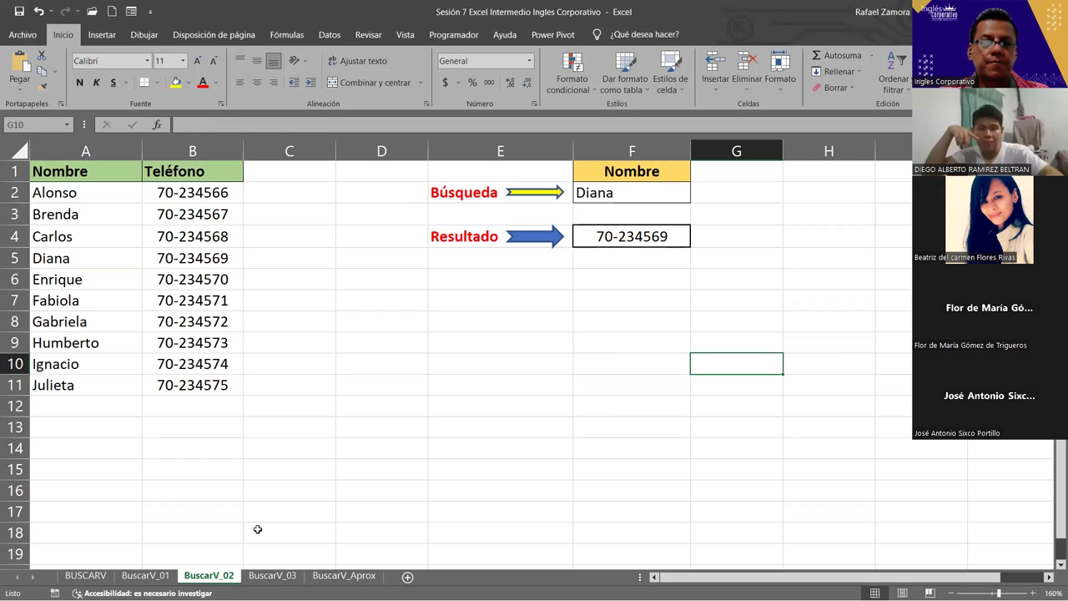
pyautogui.click(674, 198)
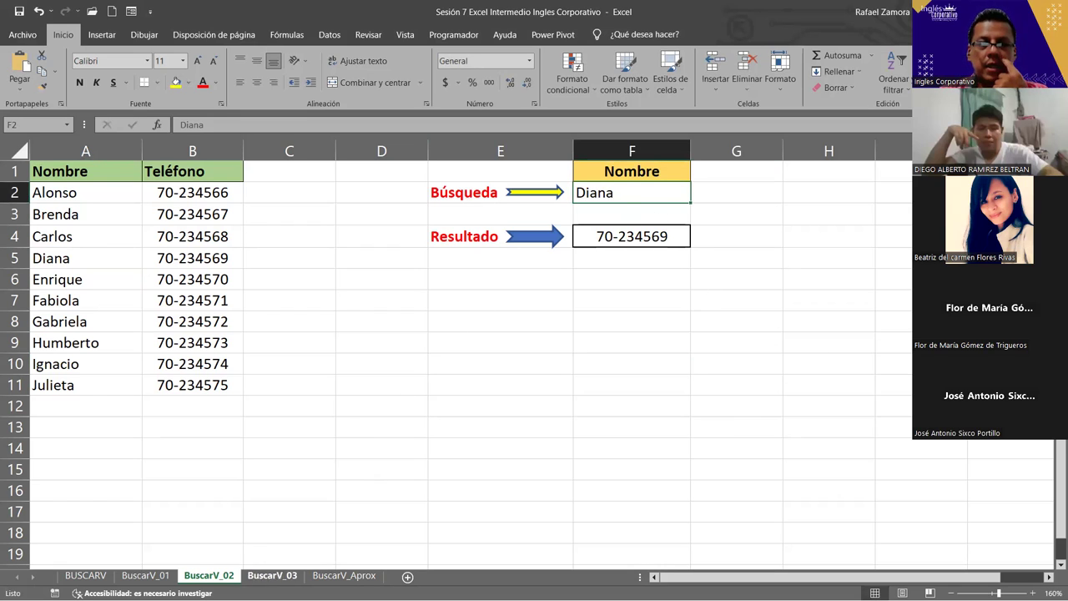
pyautogui.click(273, 575)
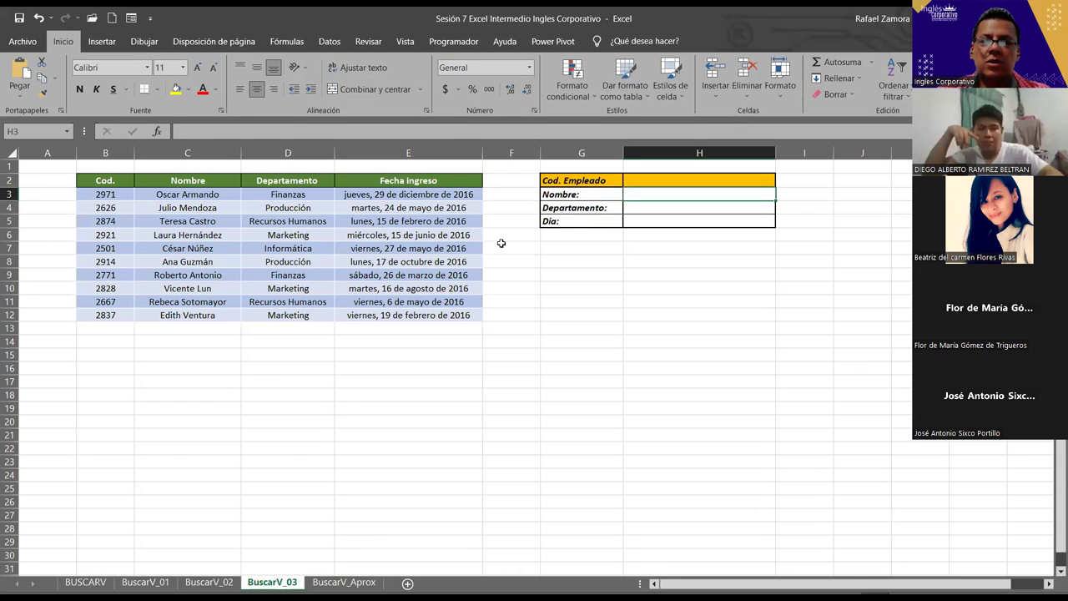
# Zoom BuscarV_03 to 130% and review the employee codes in B3:B12
pyautogui.scroll(1, 703, 265)
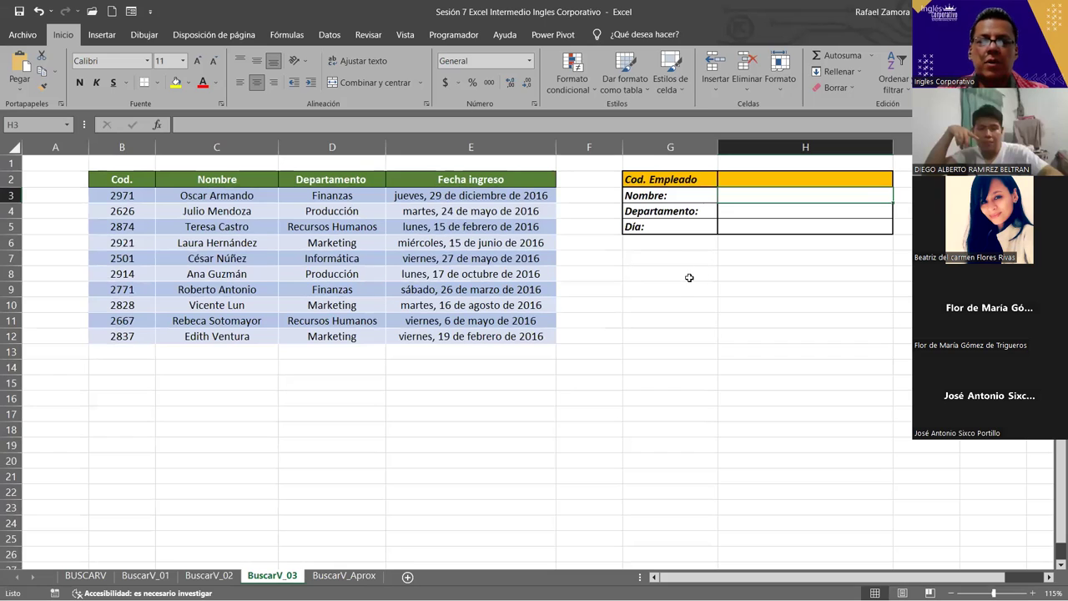
pyautogui.hscroll(1, 538, 359)
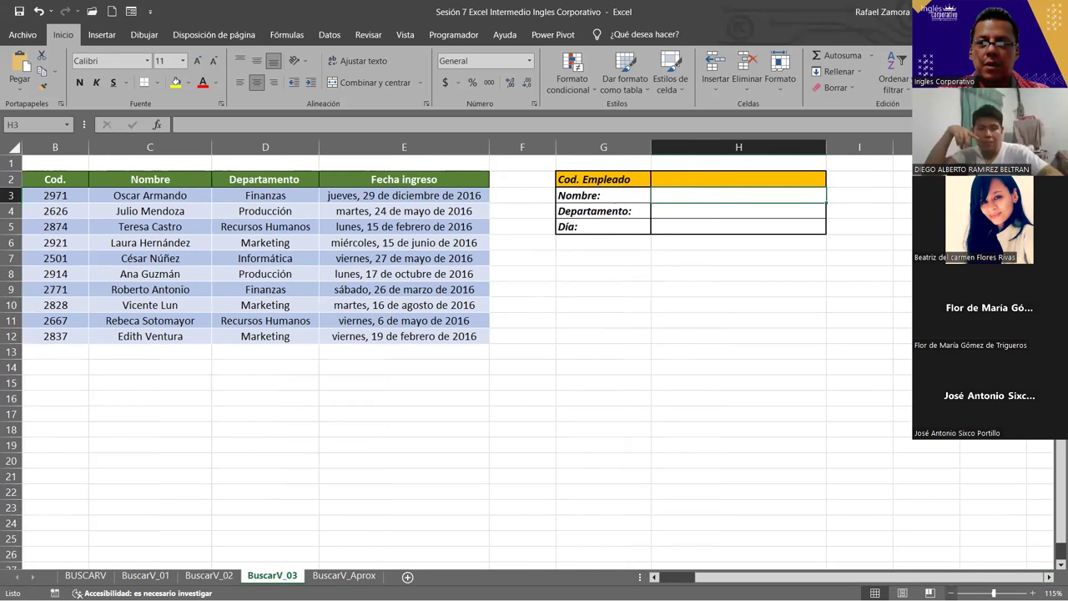
pyautogui.hscroll(-1, 539, 358)
pyautogui.scroll(1, 538, 358)
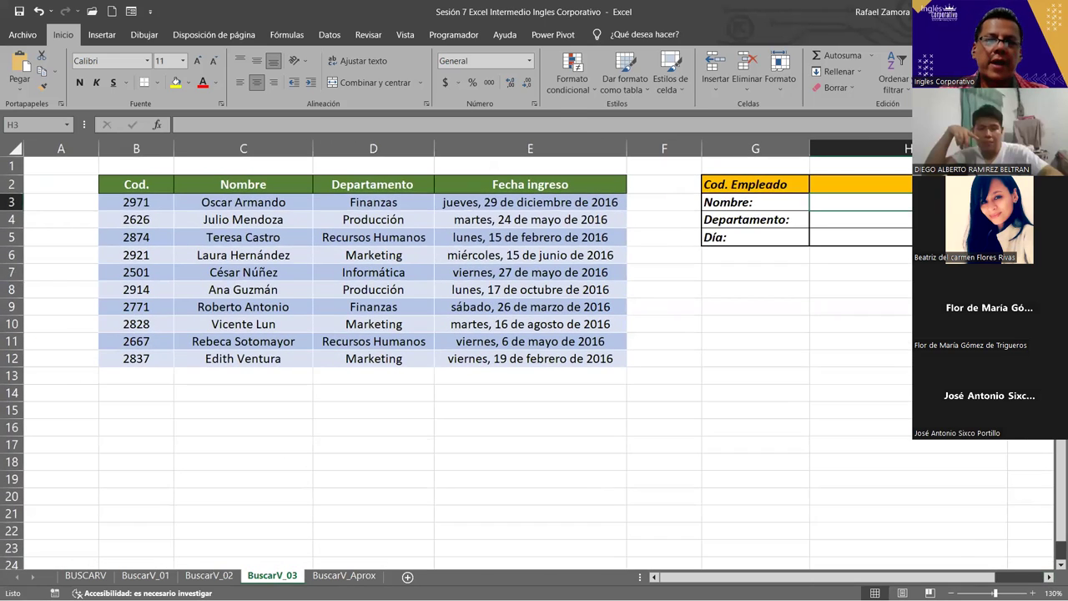
pyautogui.click(1048, 576)
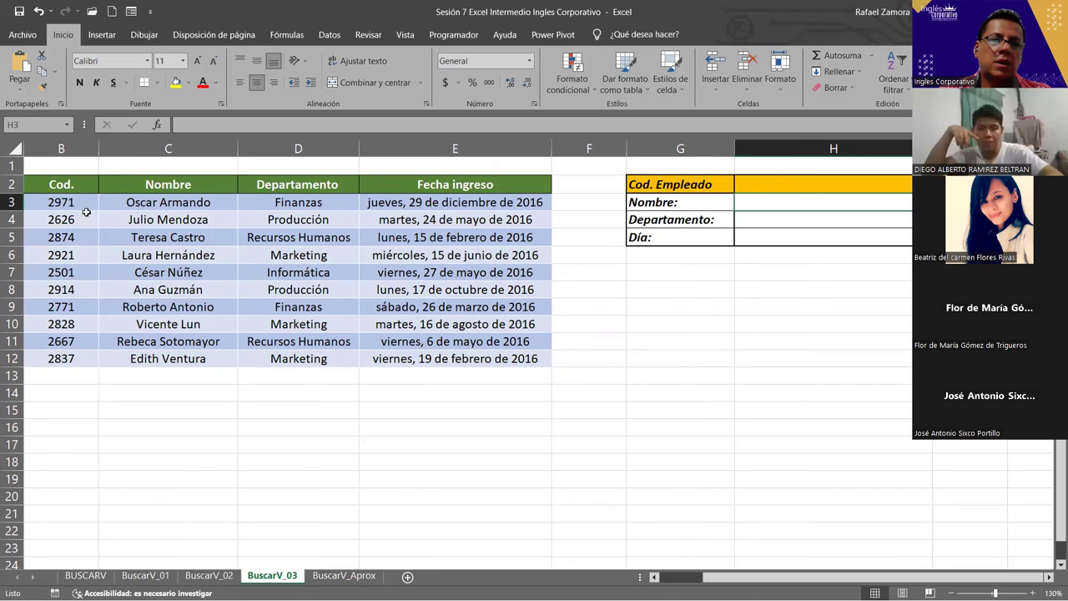
pyautogui.moveTo(80, 202); pyautogui.dragTo(54, 358)
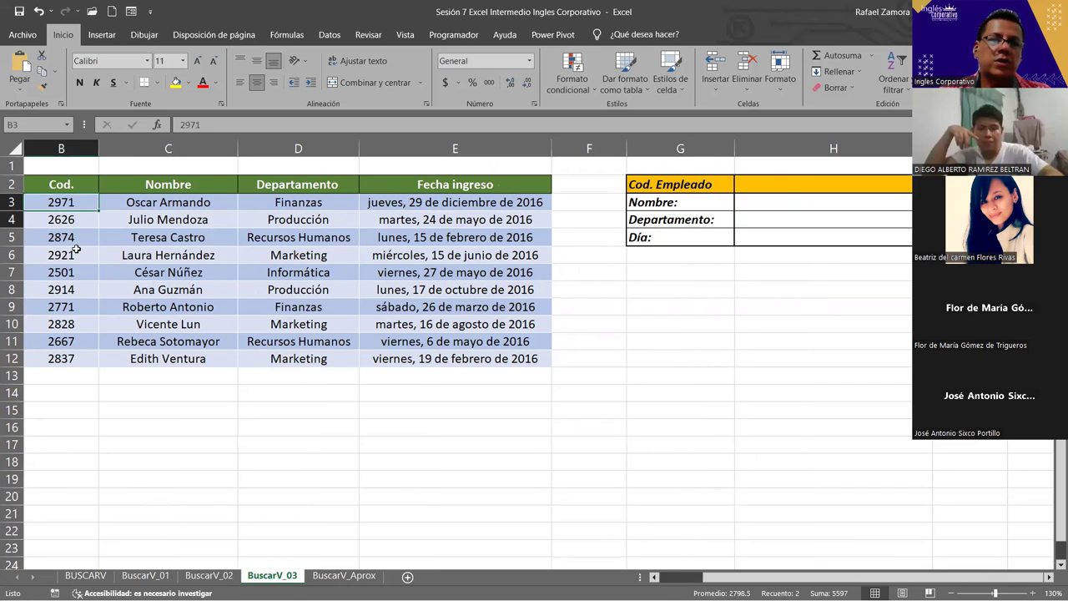
pyautogui.click(841, 180)
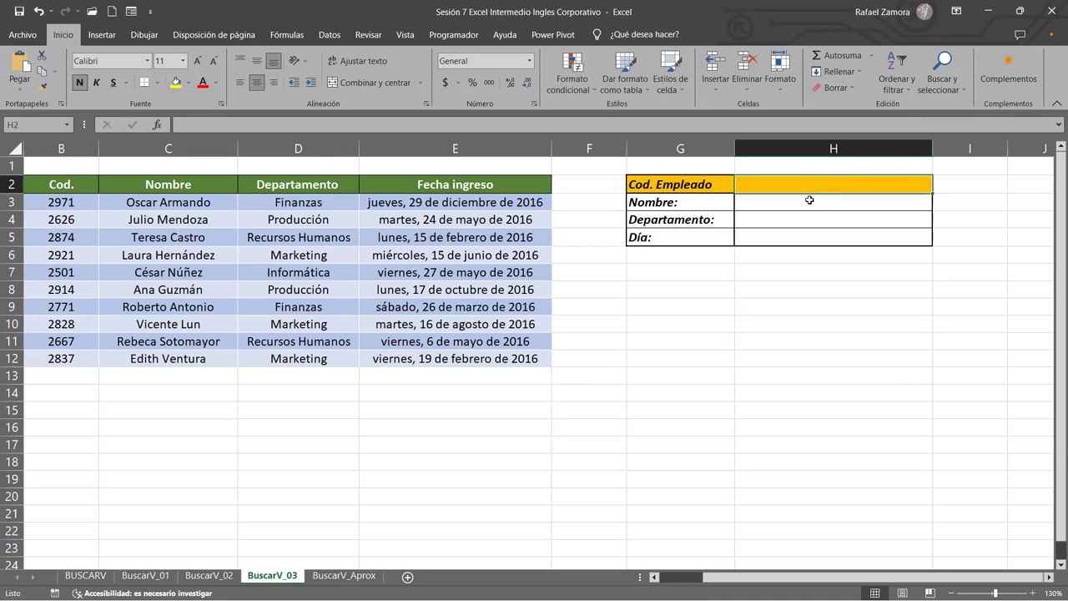
pyautogui.write('2971')
pyautogui.press('Return')
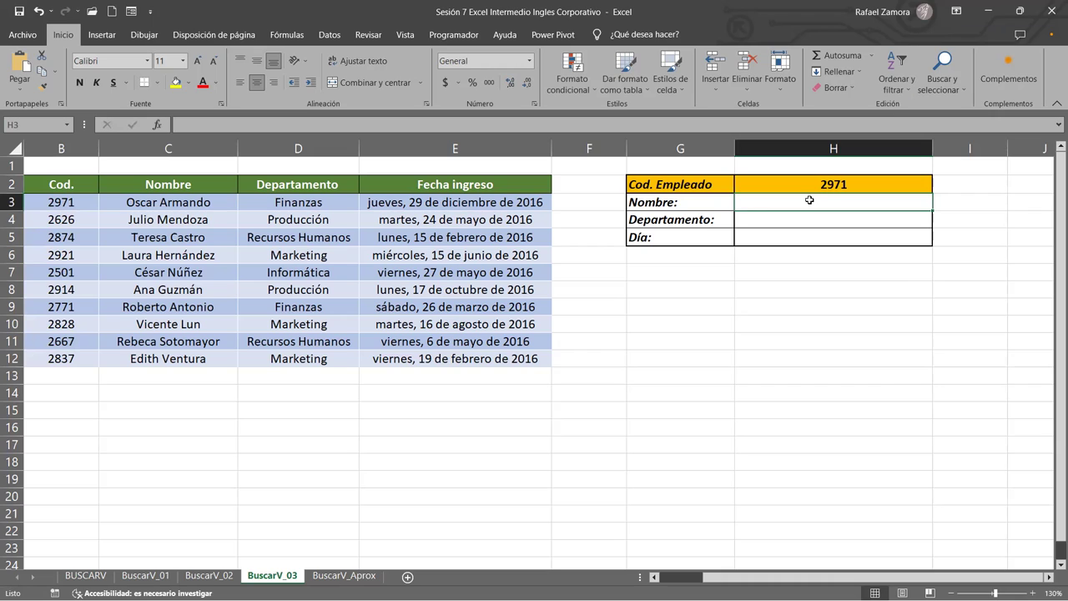
pyautogui.write('Oscar Armando')
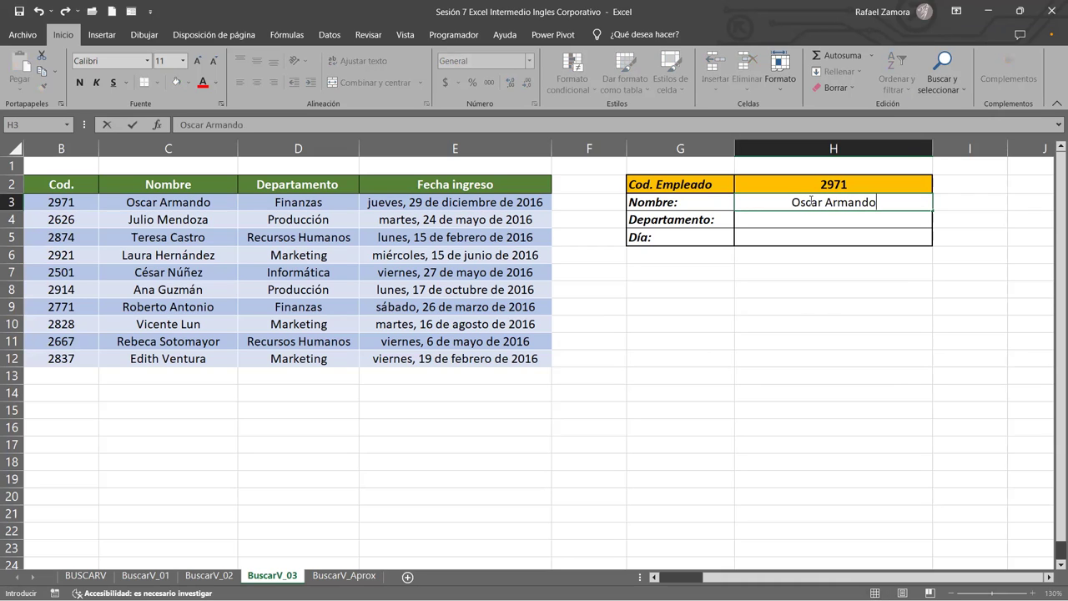
pyautogui.press('Return')
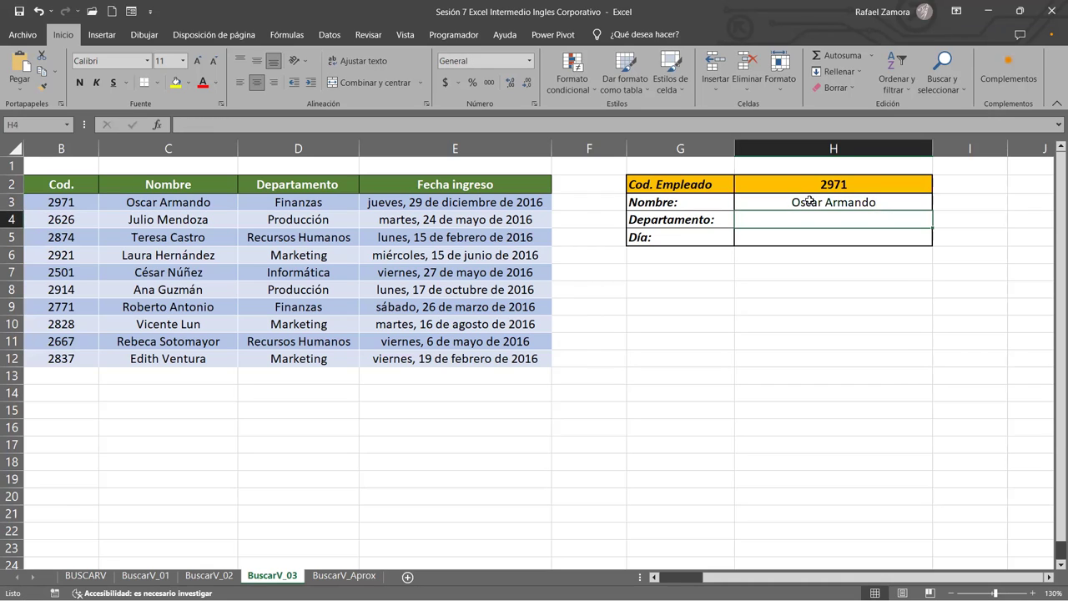
pyautogui.write('Finanzas')
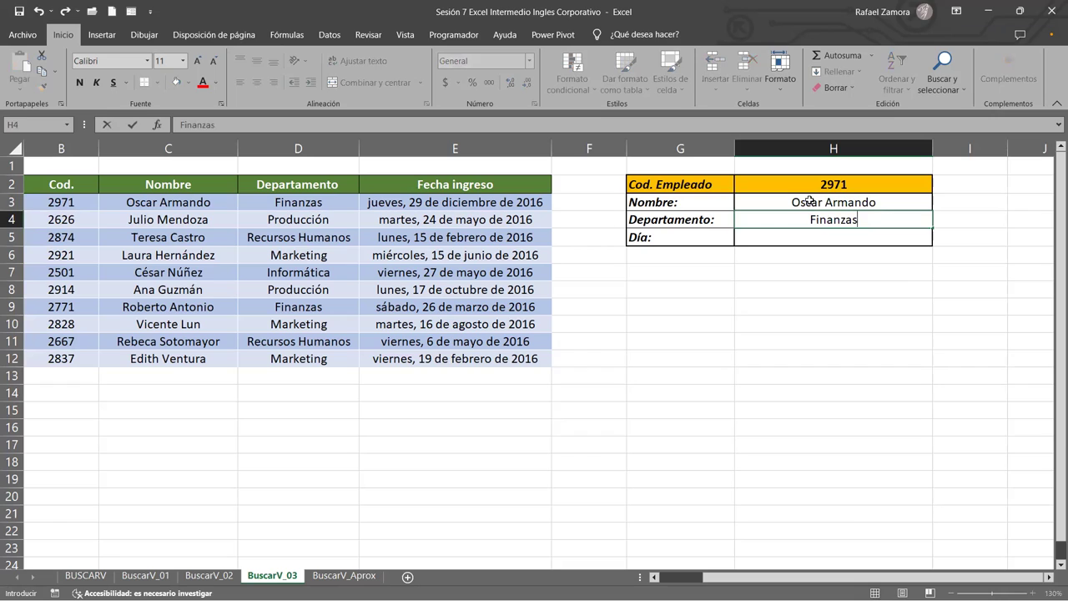
pyautogui.press('Return')
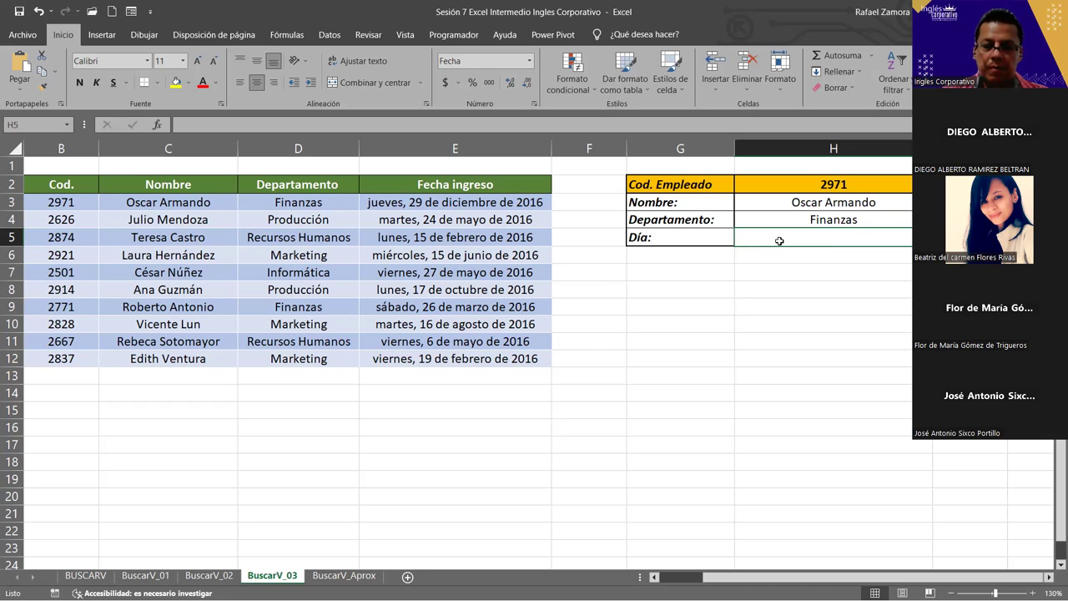
pyautogui.write('jueves')
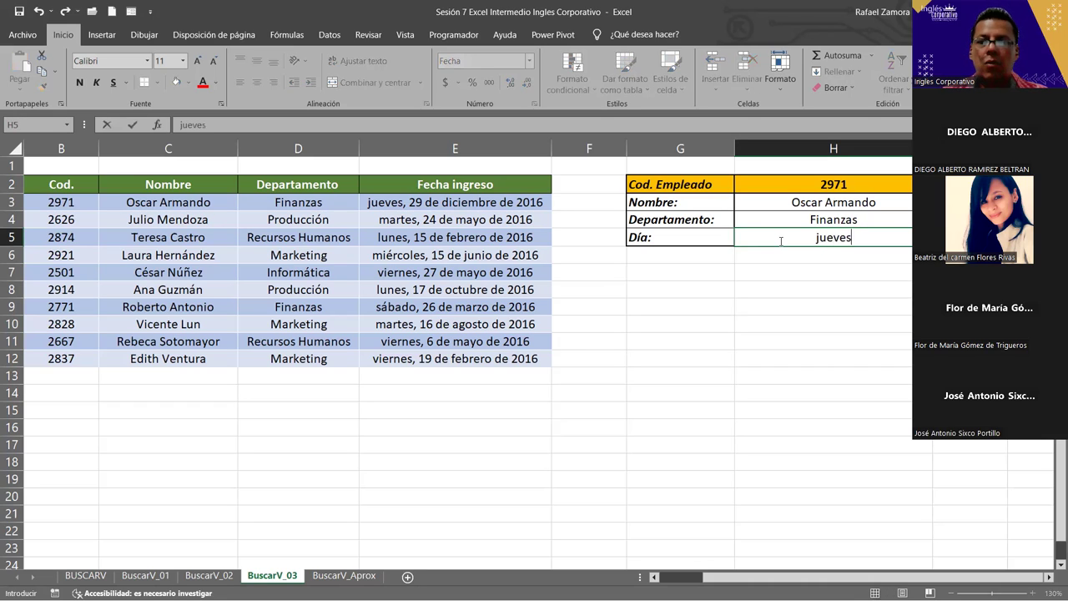
pyautogui.press('Return')
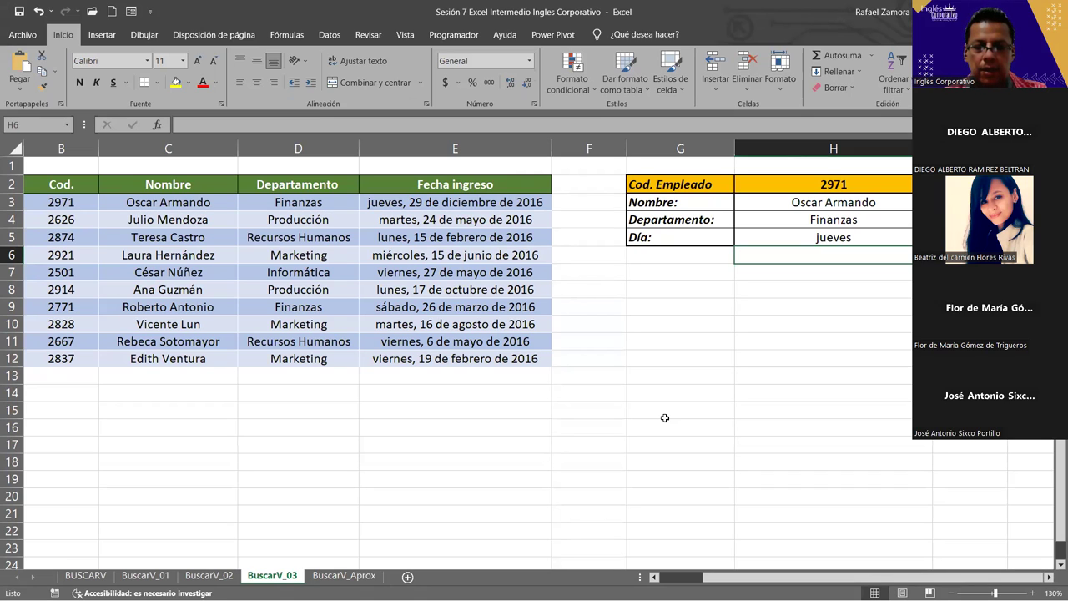
pyautogui.click(665, 417)
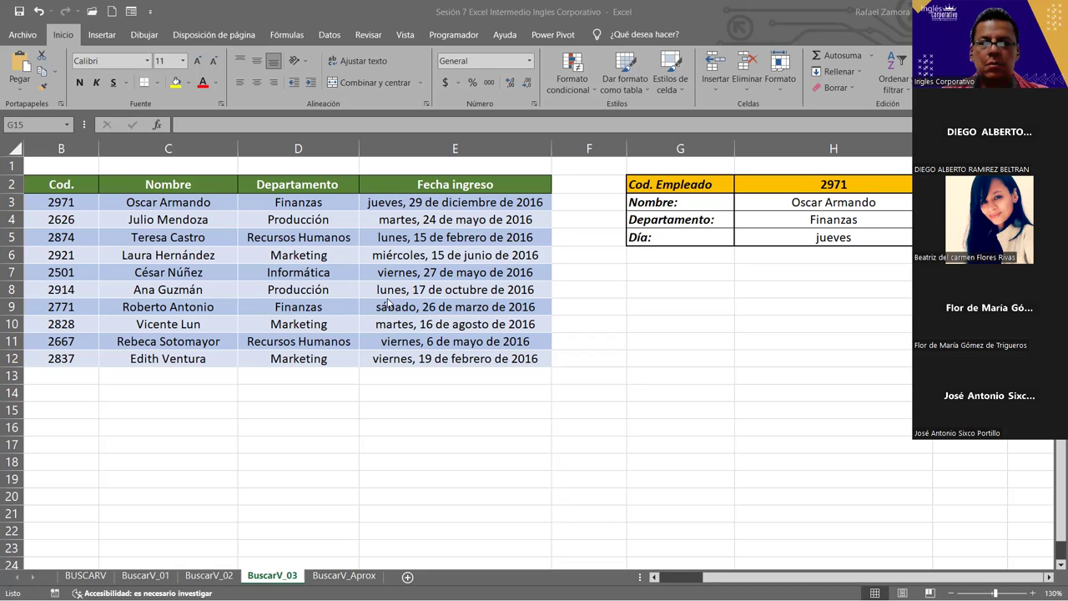
# Paste the EN PRACTICA banner and position it below the employee table
pyautogui.hotkey('ctrl', 'v')
pyautogui.moveTo(670, 402); pyautogui.dragTo(482, 444)
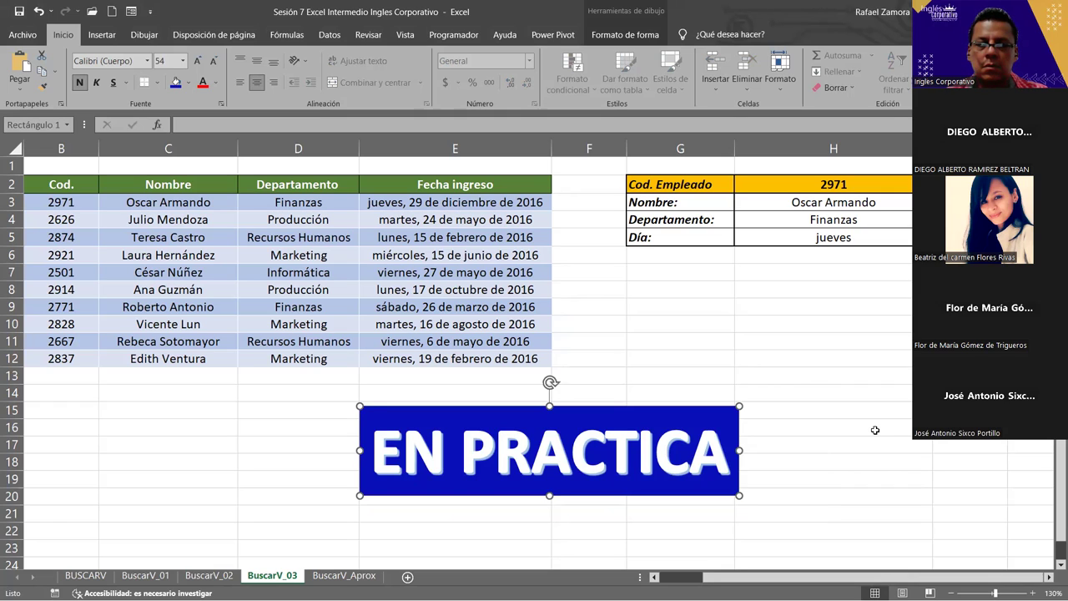
pyautogui.click(873, 412)
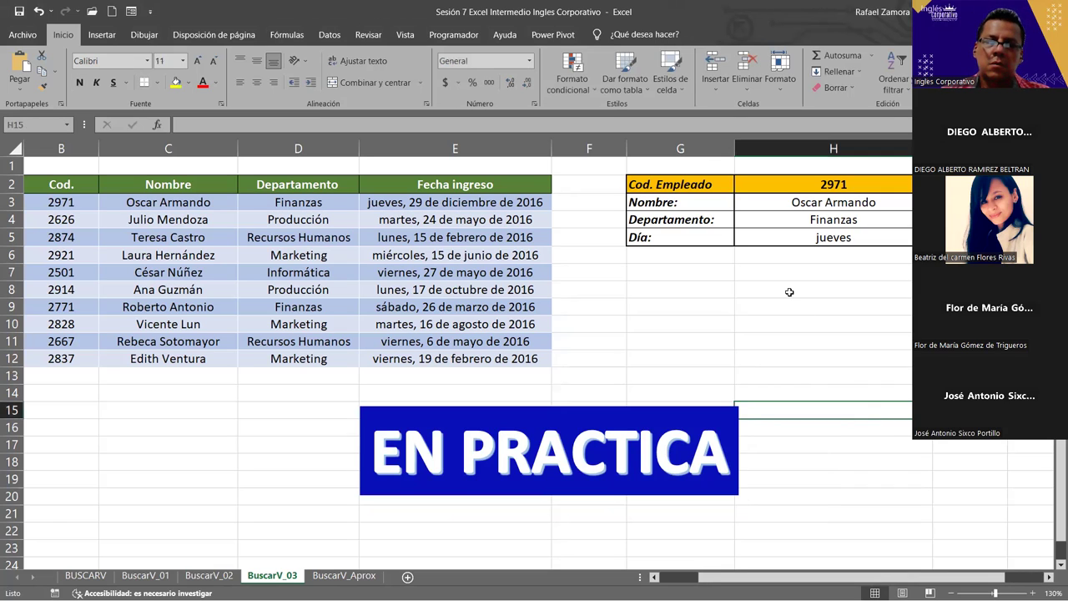
pyautogui.moveTo(600, 406)
pyautogui.mouseDown()
pyautogui.moveTo(312, 400)
pyautogui.moveTo(339, 400)
pyautogui.mouseUp()
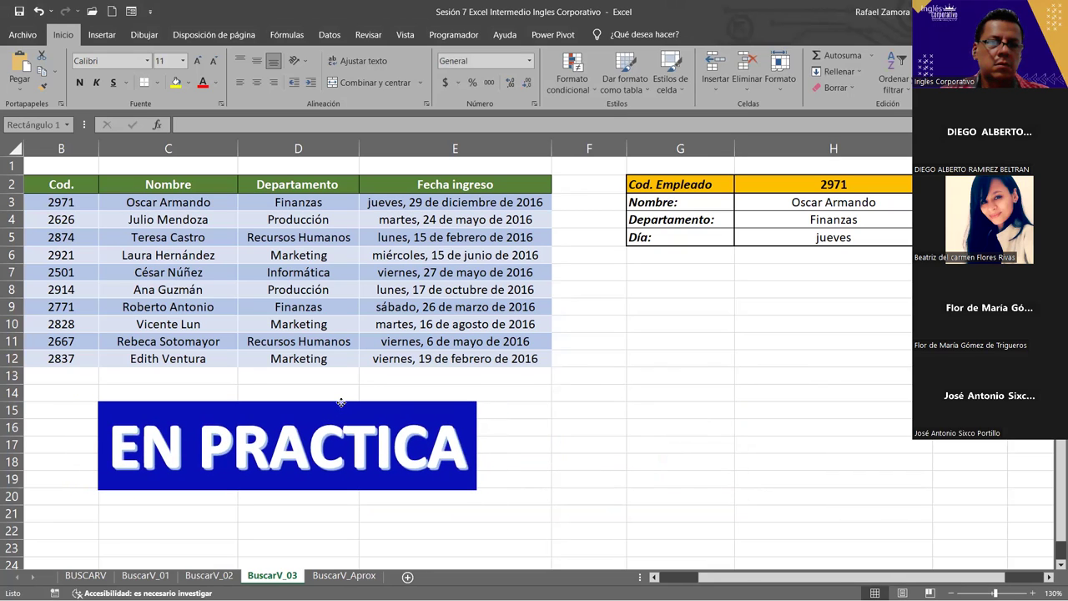
# Deselect the EN PRACTICA banner by clicking a worksheet cell
pyautogui.click(628, 408)
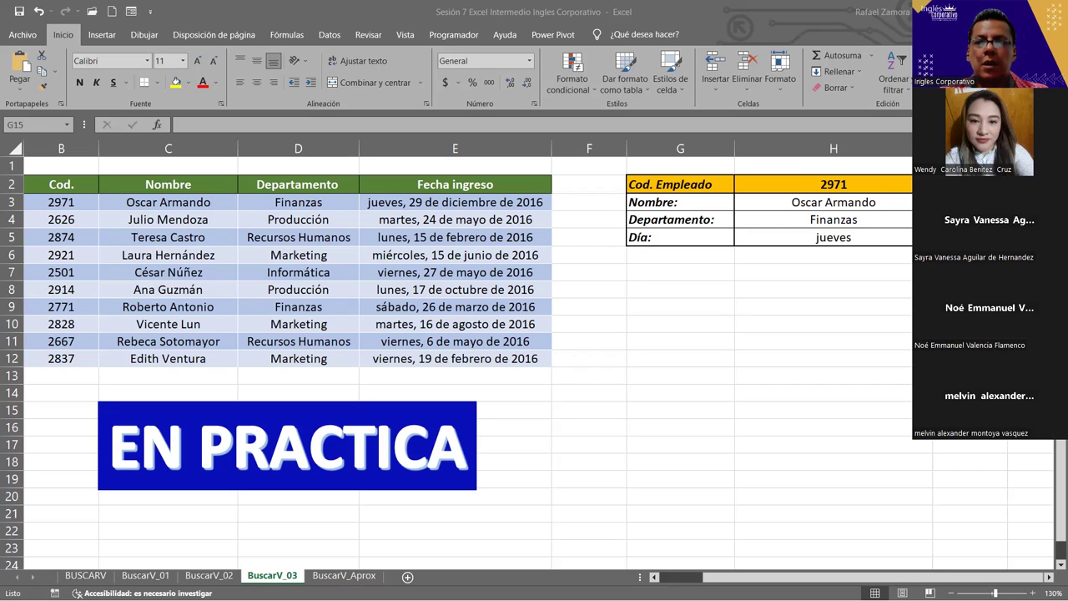
pyautogui.click(667, 301)
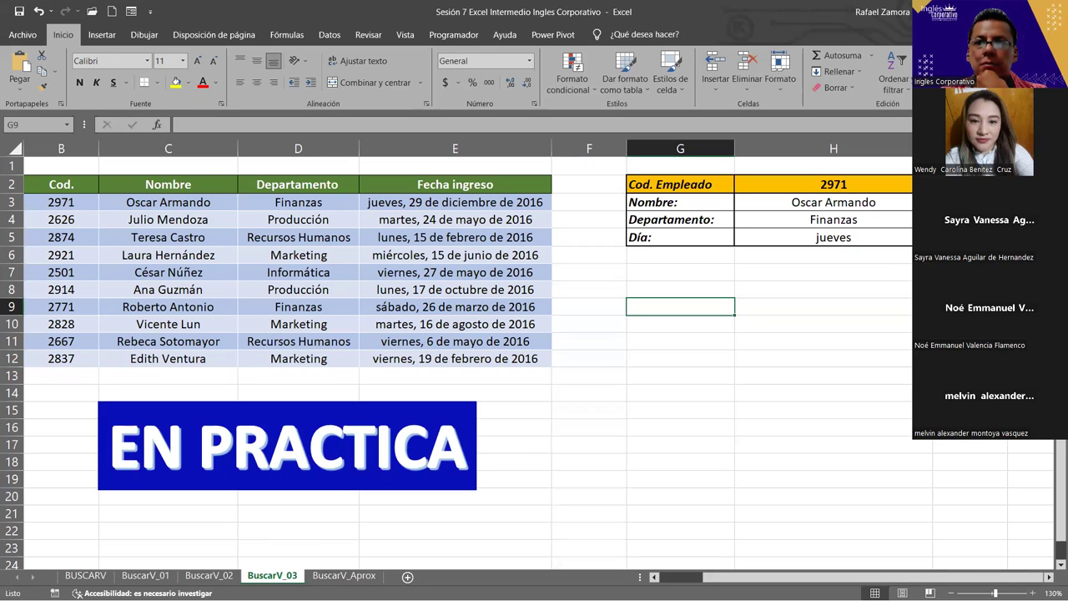
pyautogui.click(677, 477)
pyautogui.keyDown('ctrl'); pyautogui.scroll(-1, 677, 477); pyautogui.keyUp('ctrl')
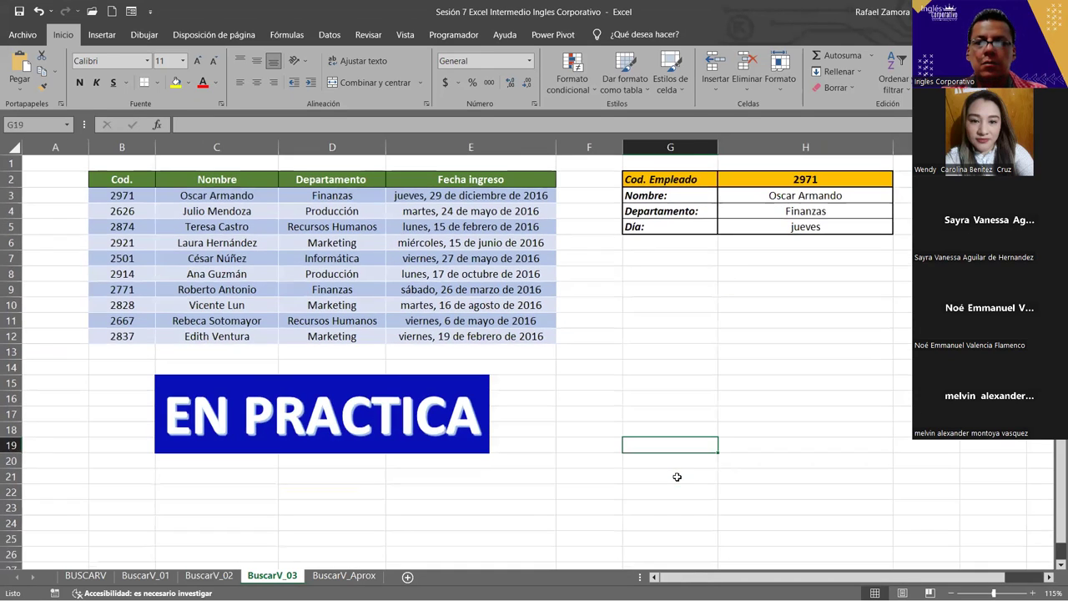
pyautogui.click(1048, 576)
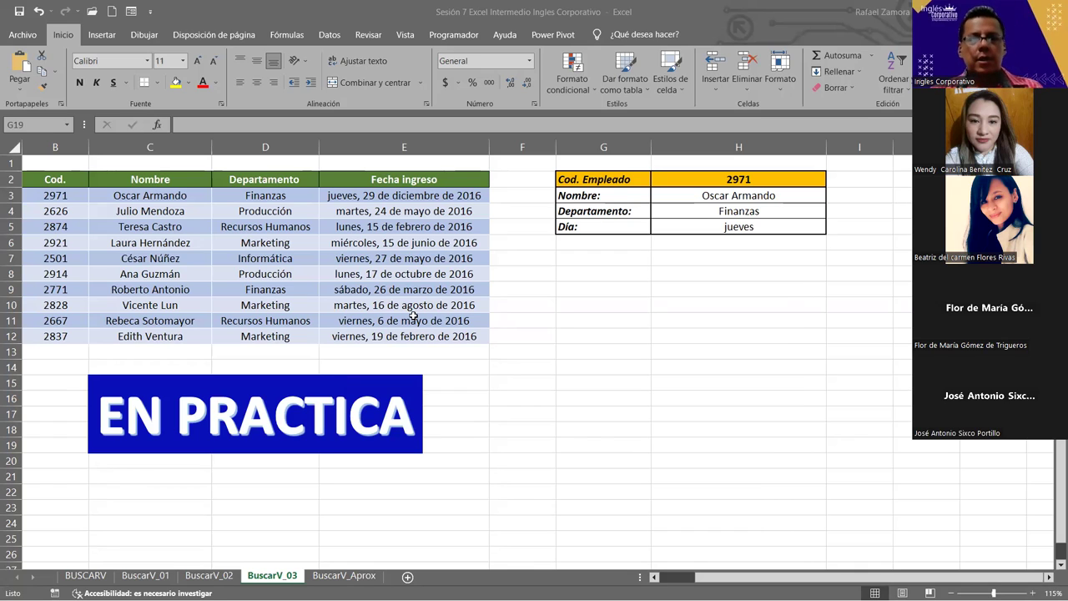
pyautogui.hotkey('alt', 'Tab')
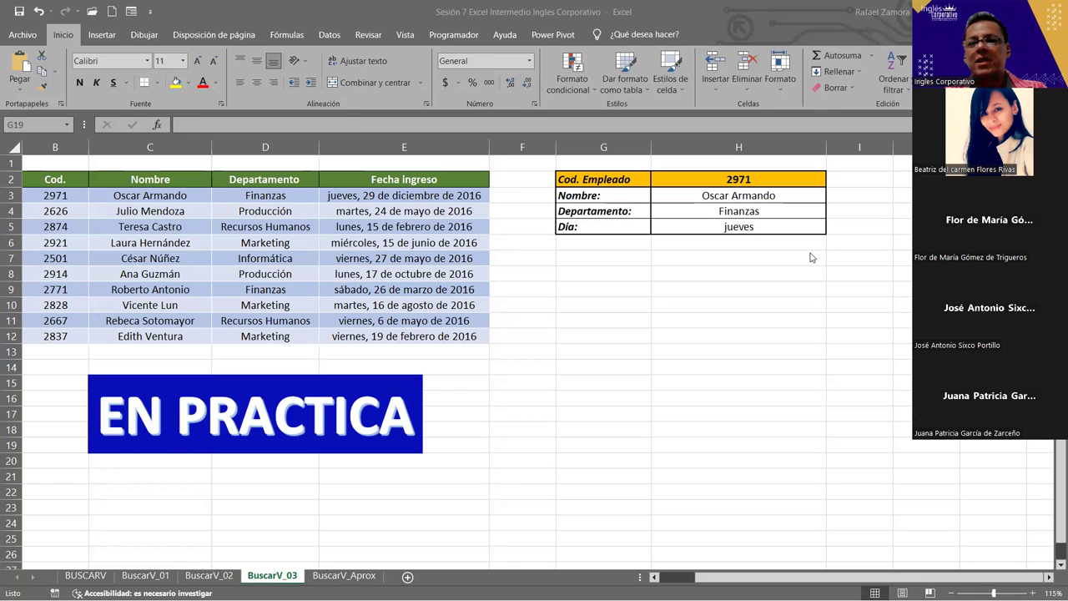
# Clear the Nombre, Departamento and Día results and abandon a started SI formula in H3
pyautogui.moveTo(722, 197); pyautogui.dragTo(720, 244)
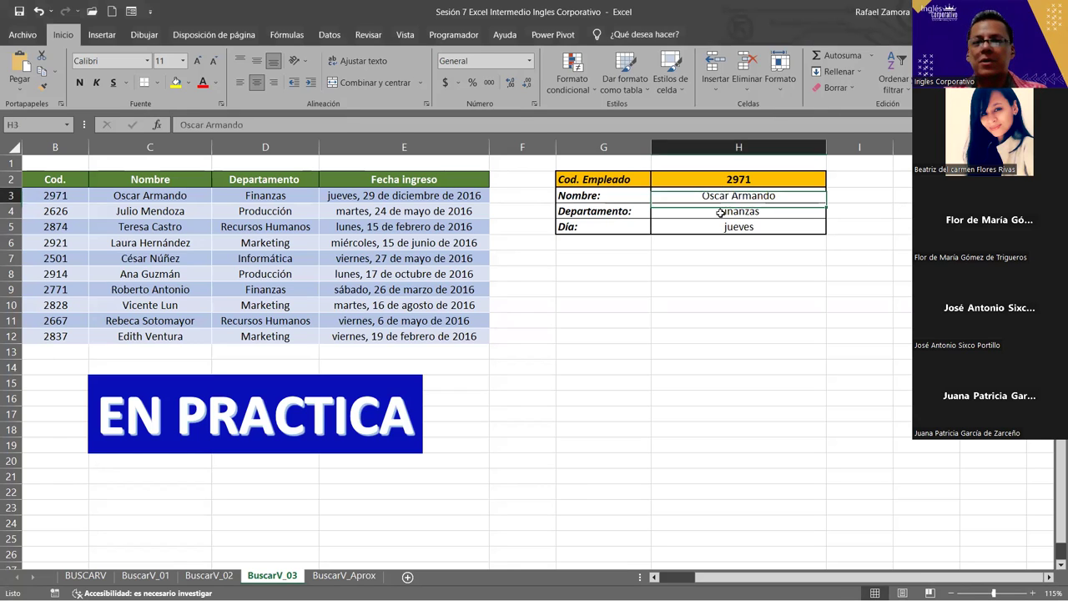
pyautogui.click(751, 338)
pyautogui.press('Up')
pyautogui.press('Up')
pyautogui.press('Up')
pyautogui.click(775, 203)
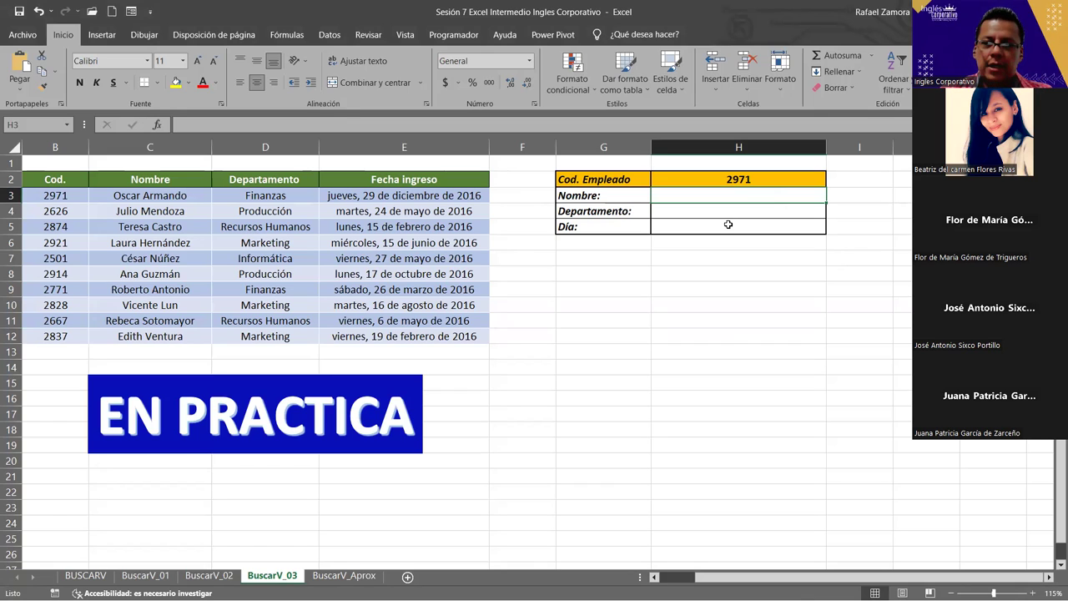
pyautogui.write('=')
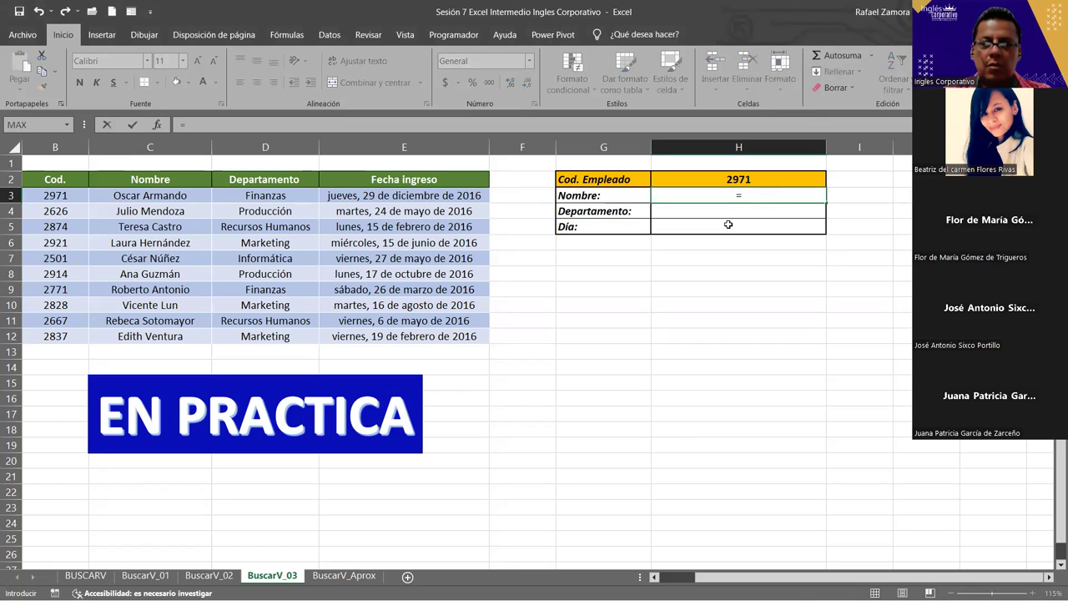
pyautogui.write('SI(')
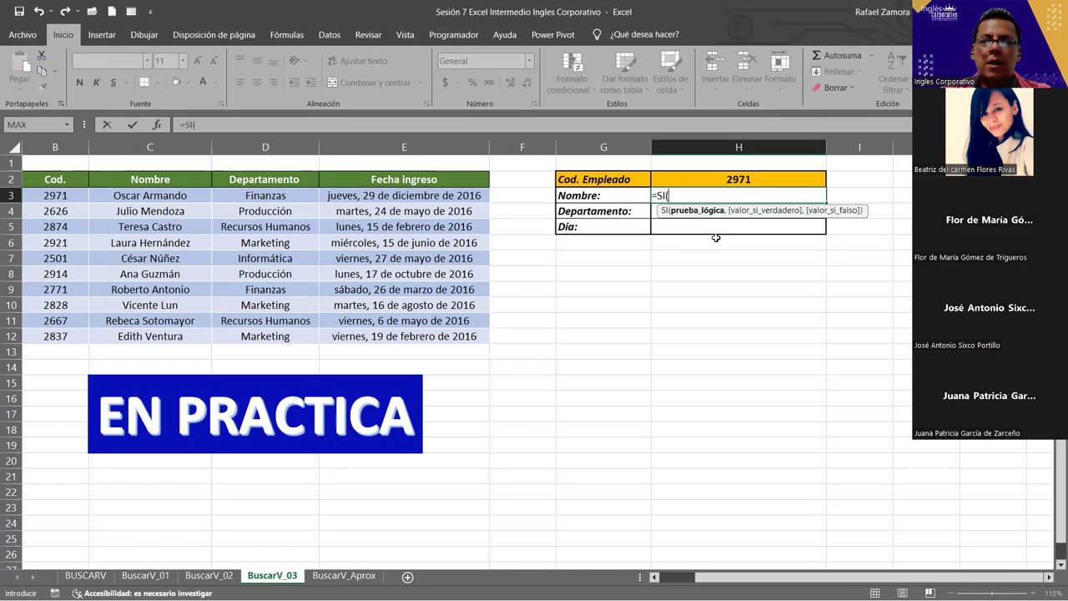
pyautogui.click(744, 180)
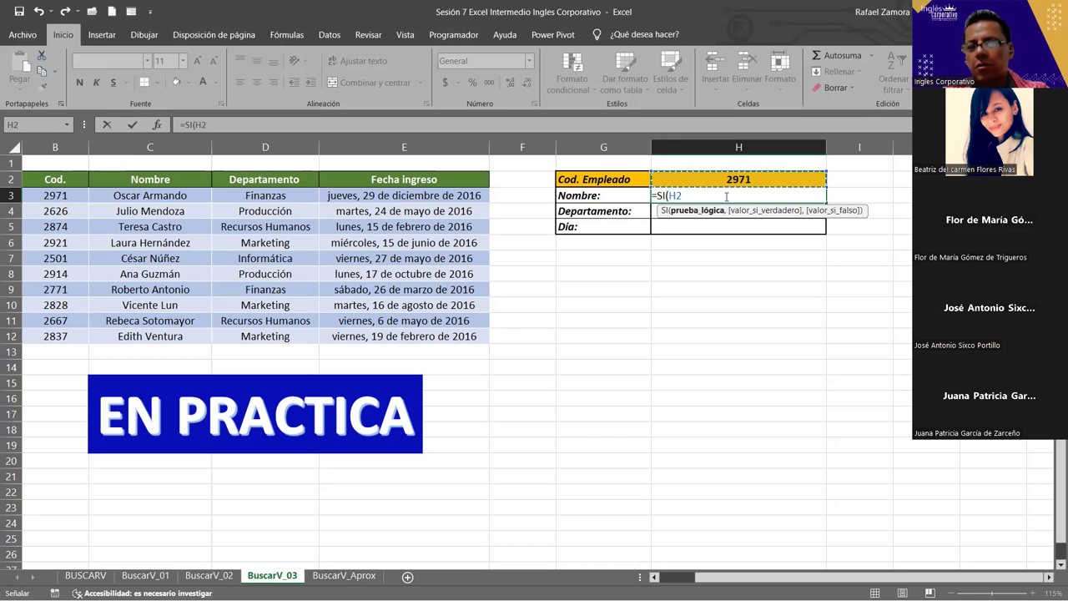
pyautogui.press('Escape')
# Enter =BUSCARV($H$2,B3:C12,2,0) in the Nombre cell H3
pyautogui.write('?')
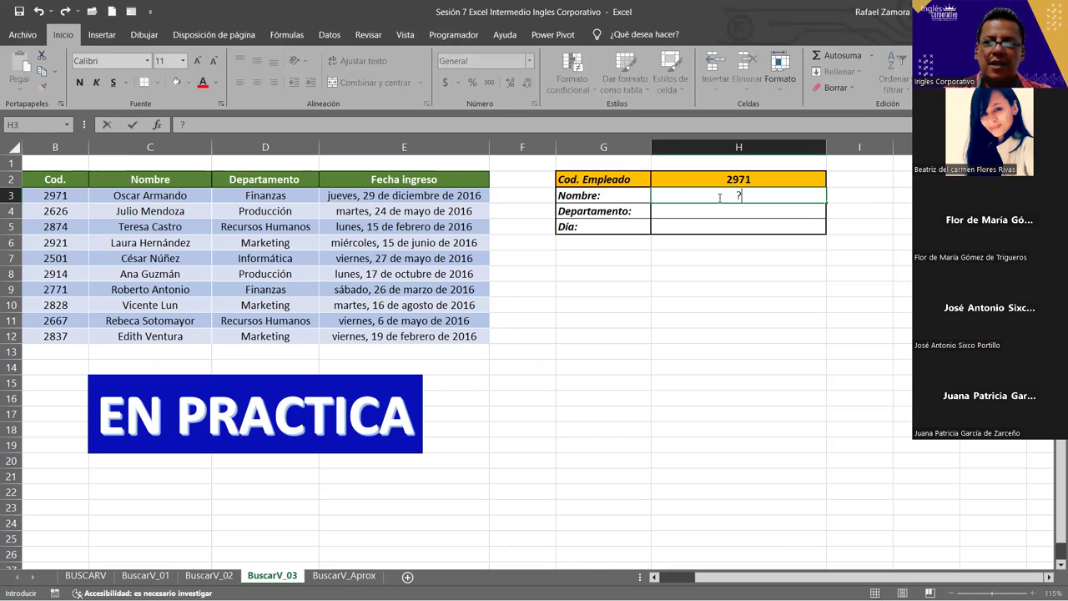
pyautogui.write('=')
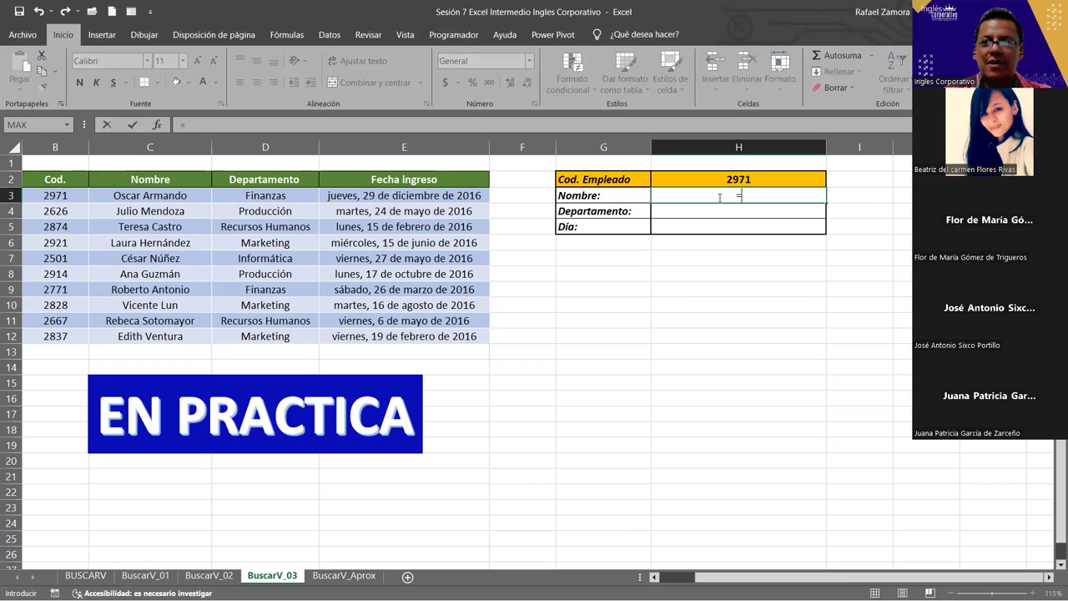
pyautogui.write('busv')
pyautogui.press('BackSpace')
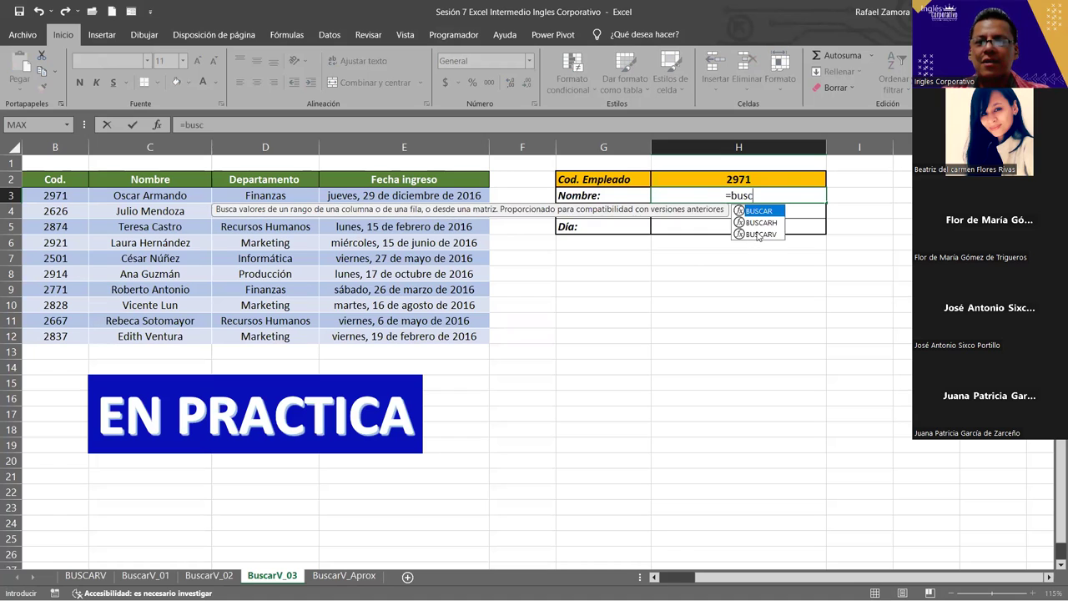
pyautogui.doubleClick(755, 232)
pyautogui.click(737, 181)
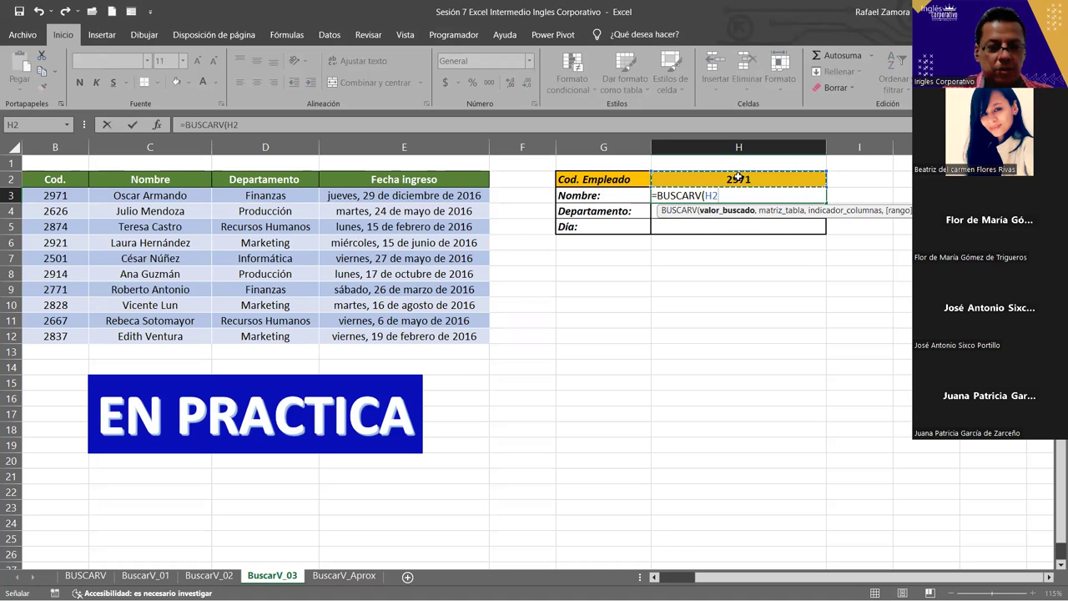
pyautogui.press('F4')
pyautogui.write('$H$2,')
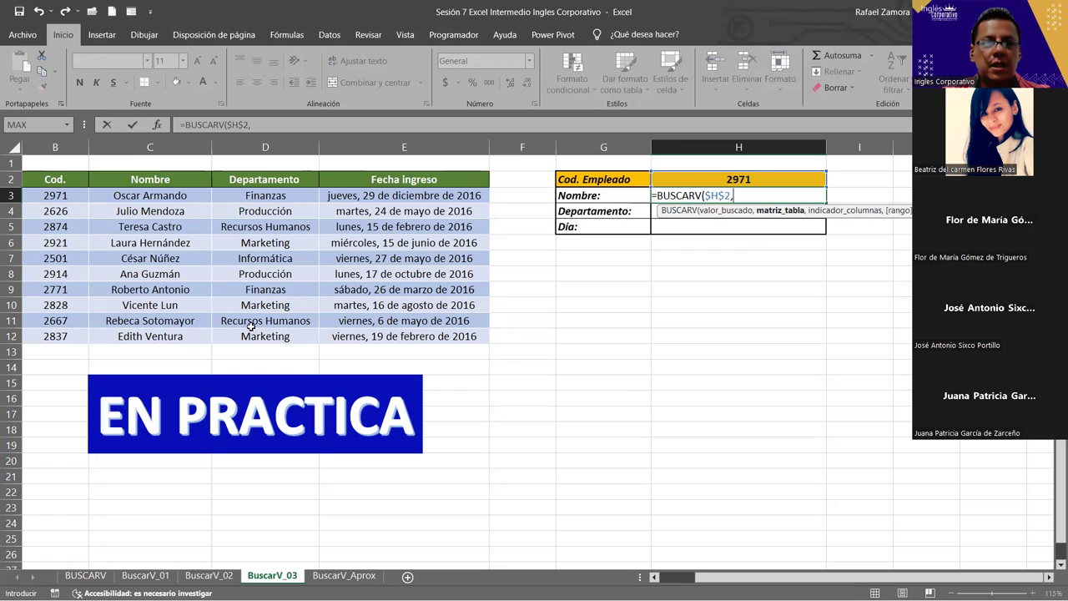
pyautogui.moveTo(55, 196); pyautogui.dragTo(377, 327)
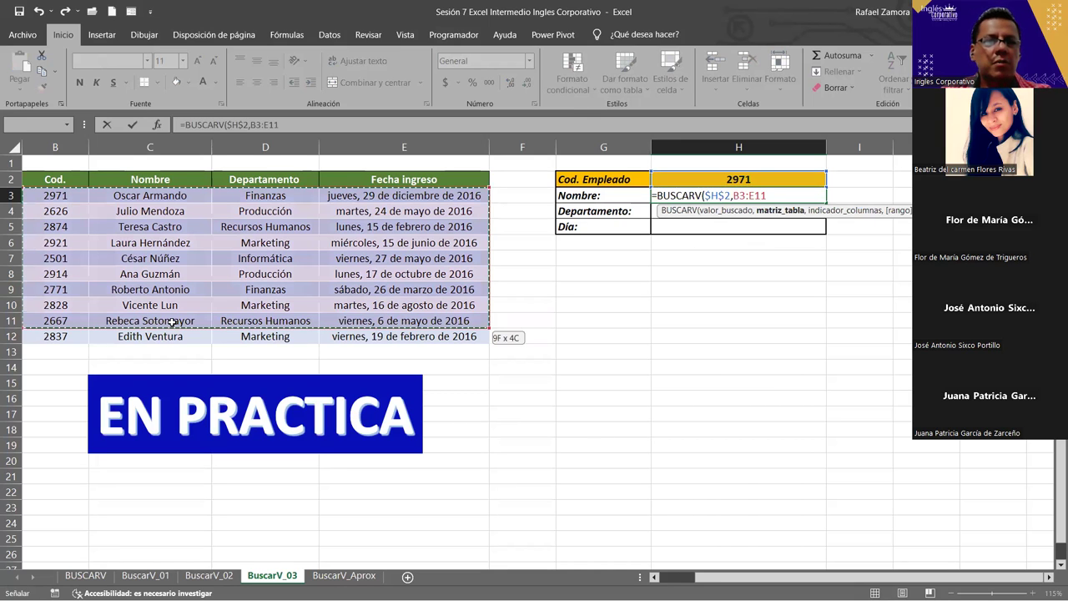
pyautogui.moveTo(167, 336); pyautogui.dragTo(167, 336)
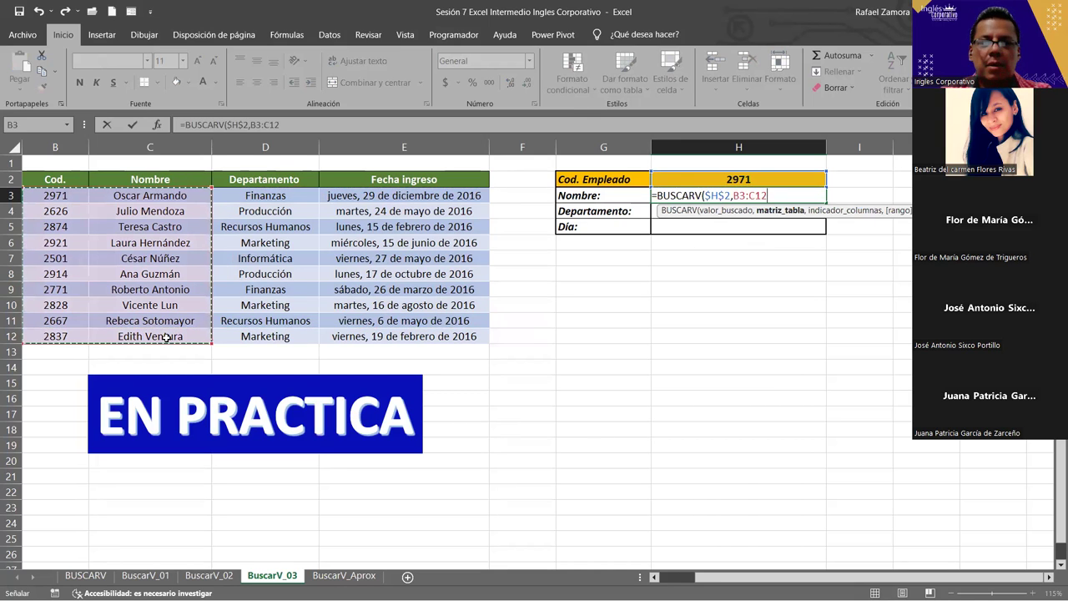
pyautogui.write(',')
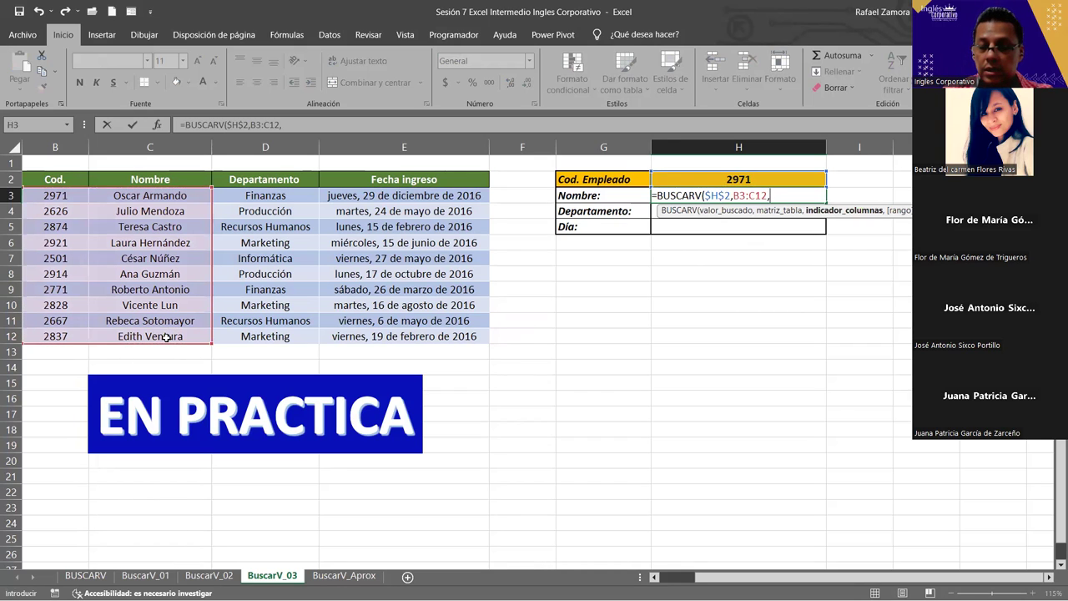
pyautogui.write('2')
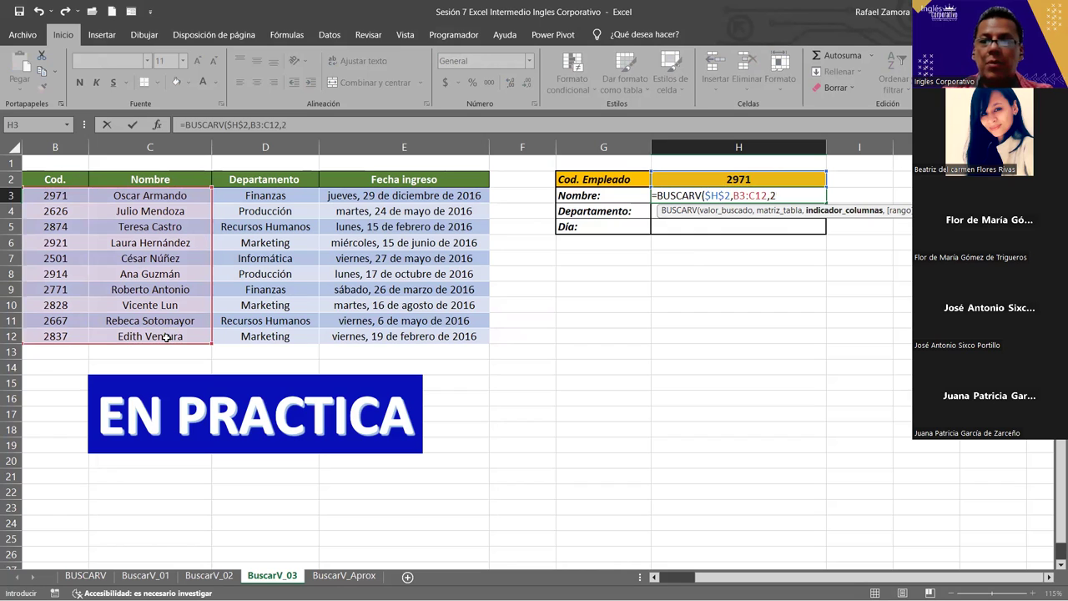
pyautogui.write(',')
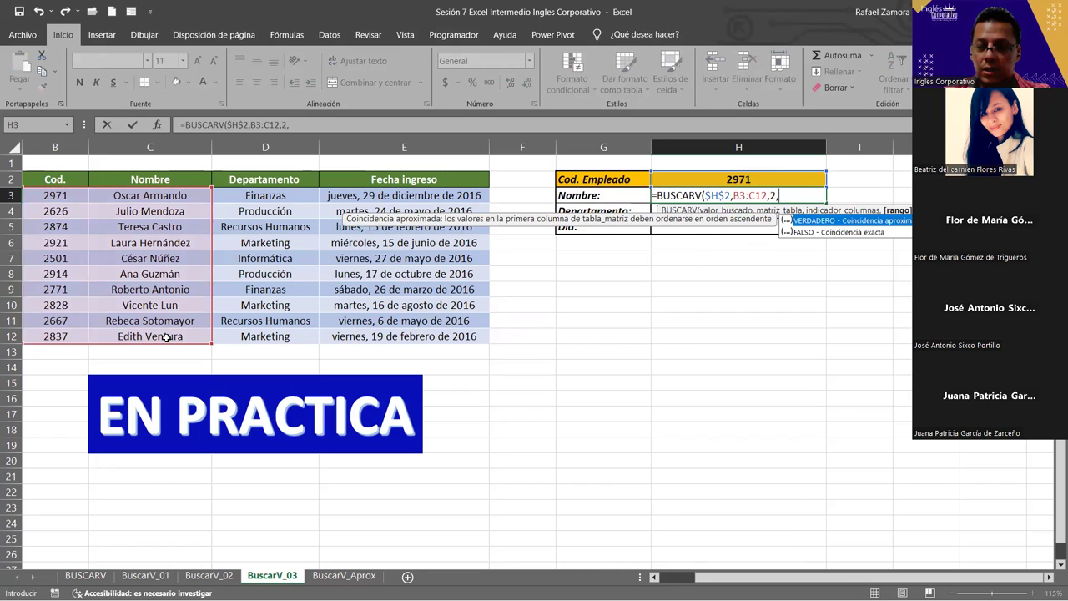
pyautogui.write('0')
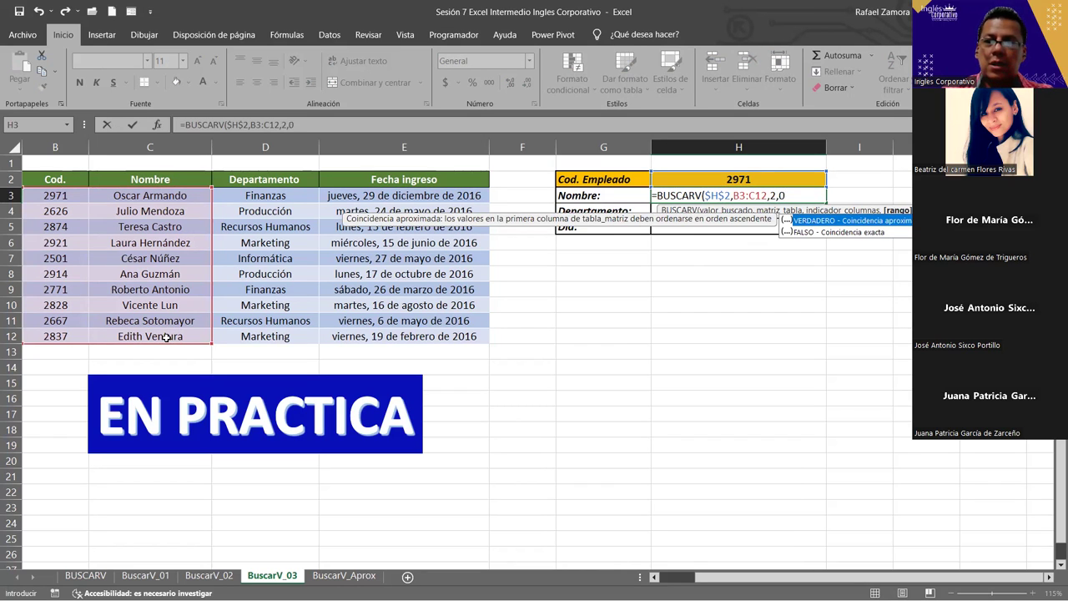
pyautogui.press('Return')
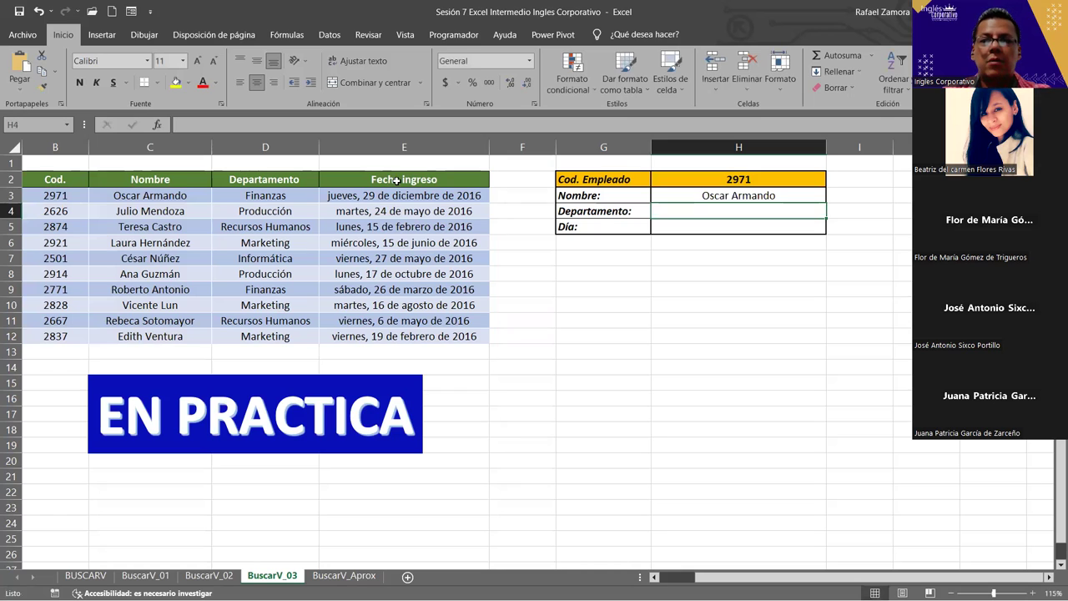
# Test the Nombre lookup with employee codes 2626, 2921 and finally 2828
pyautogui.click(738, 181)
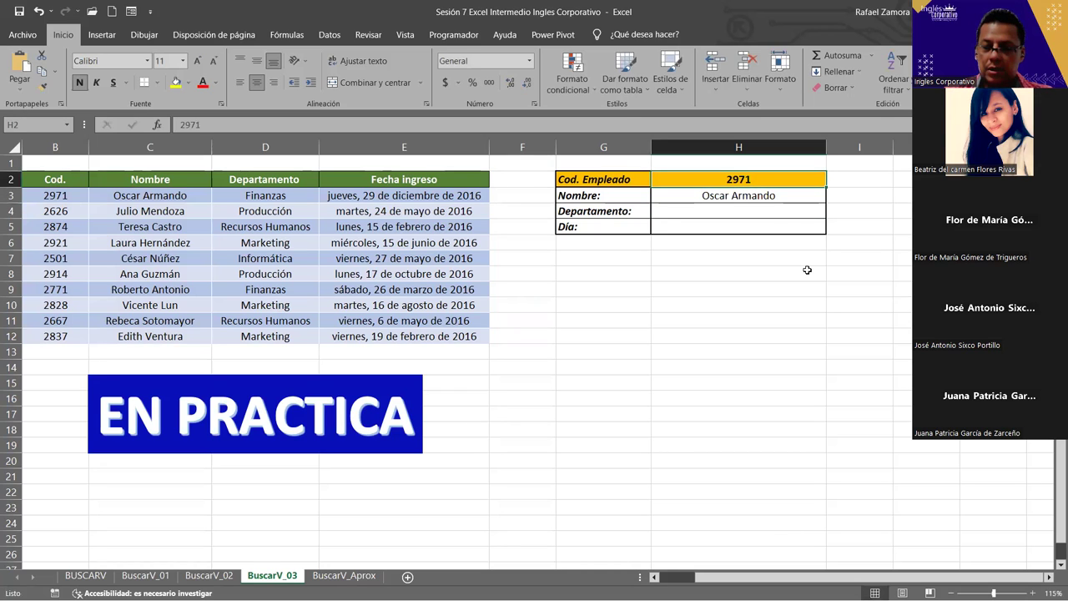
pyautogui.write('2626')
pyautogui.hotkey('ctrl', 'Return')
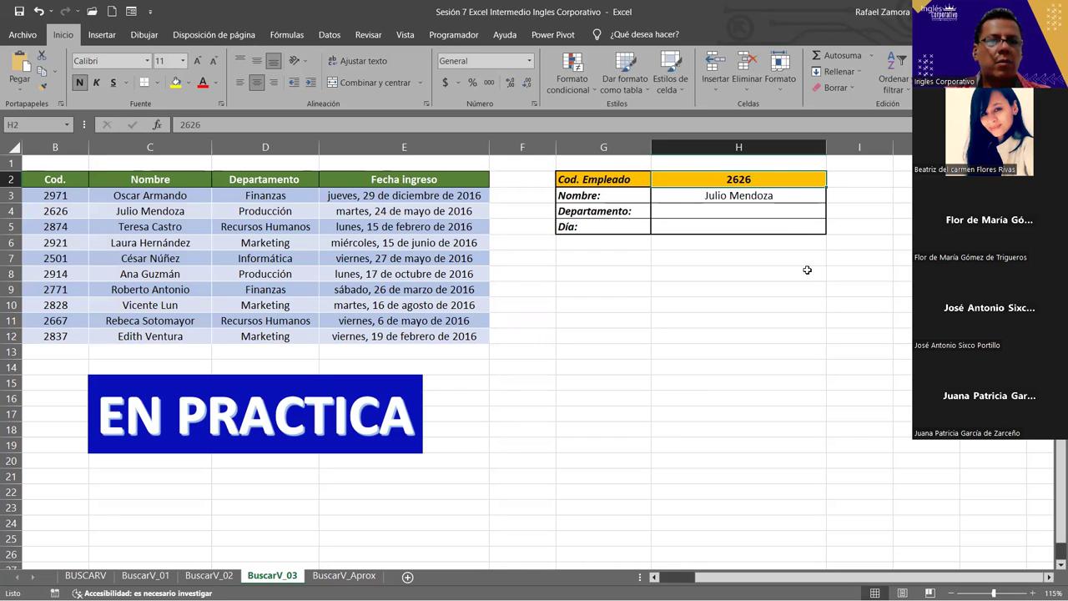
pyautogui.write('2921')
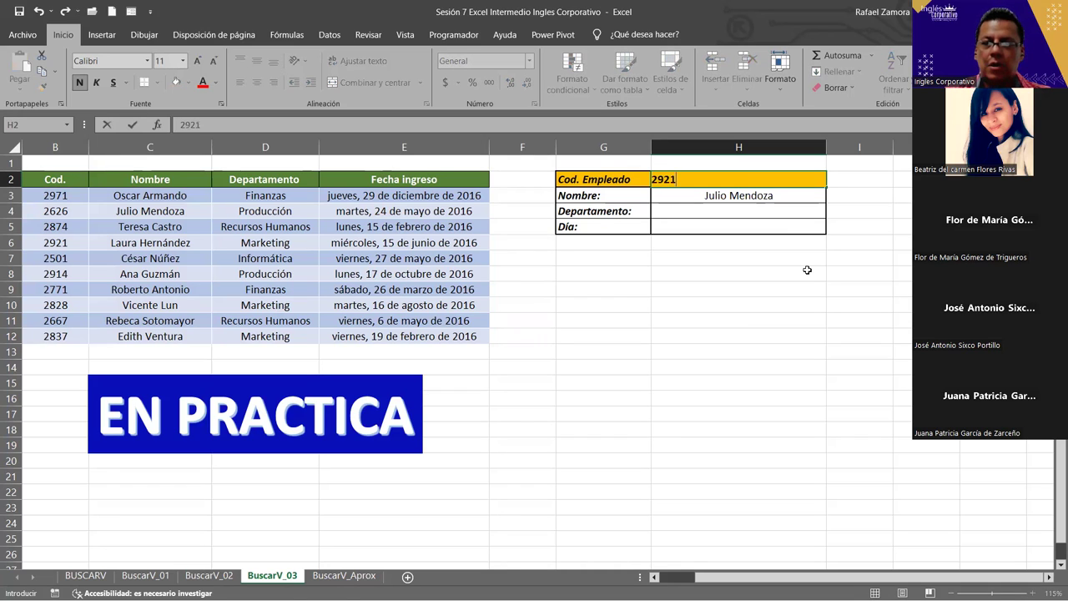
pyautogui.hotkey('ctrl', 'Return')
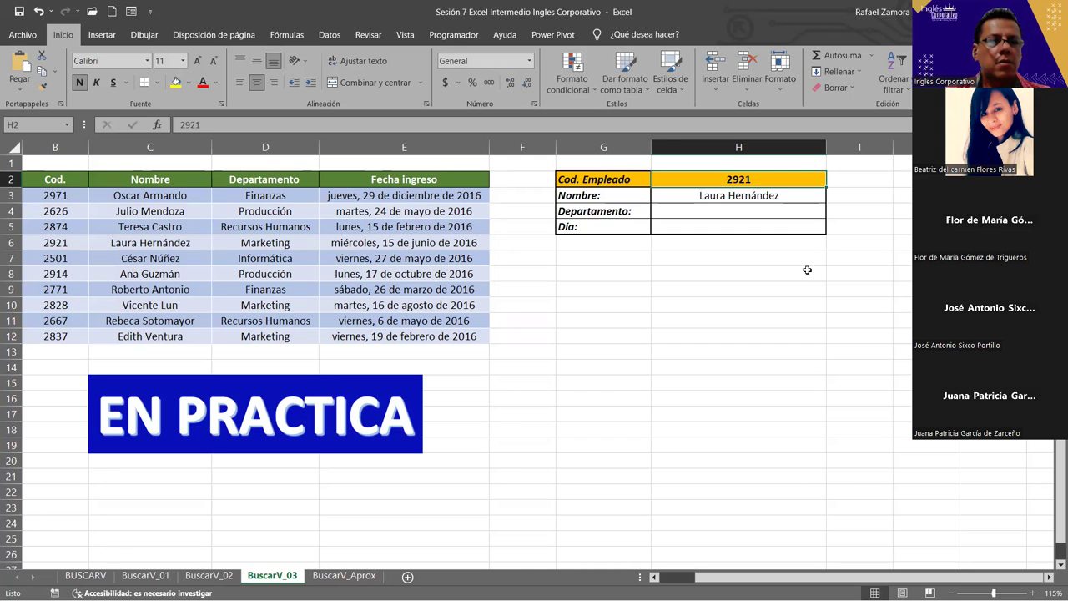
pyautogui.write('2828')
pyautogui.hotkey('ctrl', 'Return')
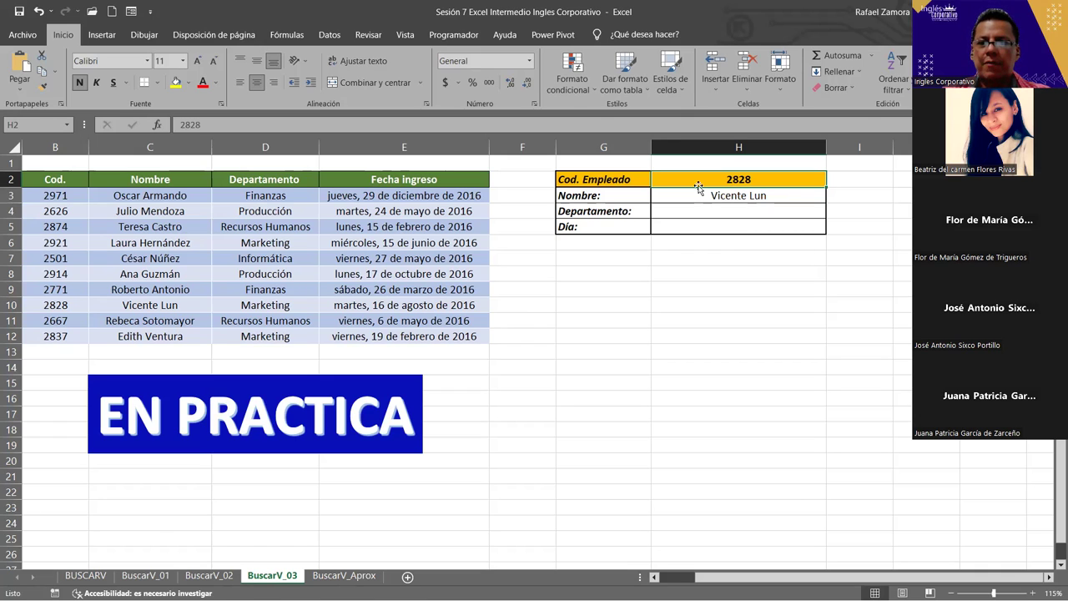
pyautogui.click(709, 216)
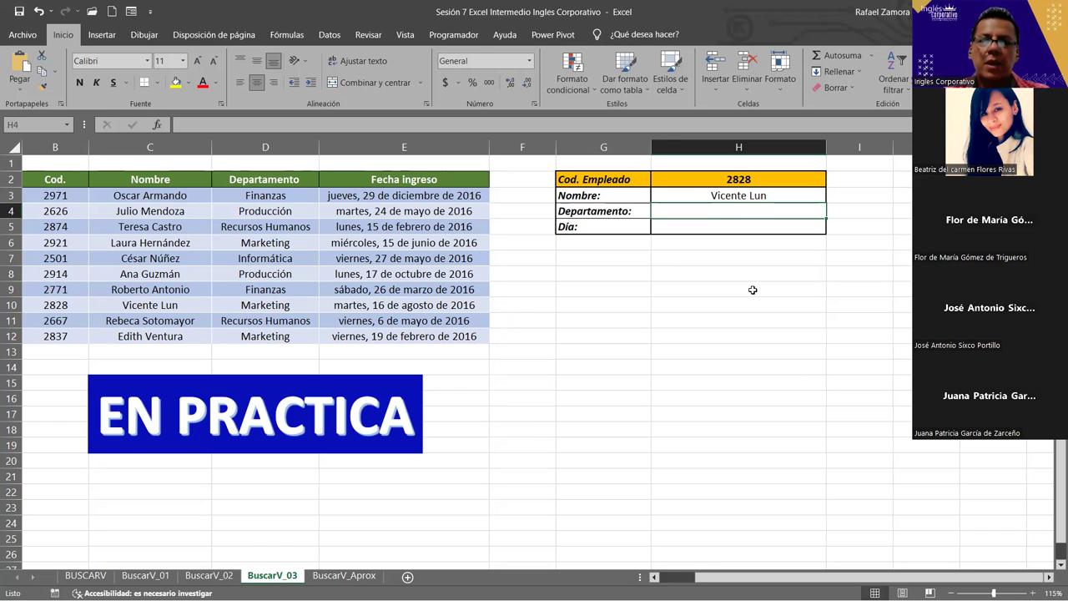
# Enter =BUSCARV(H2,B3:D12,3,FALSO) in the Departamento cell H4, returning Marketing
pyautogui.write('=')
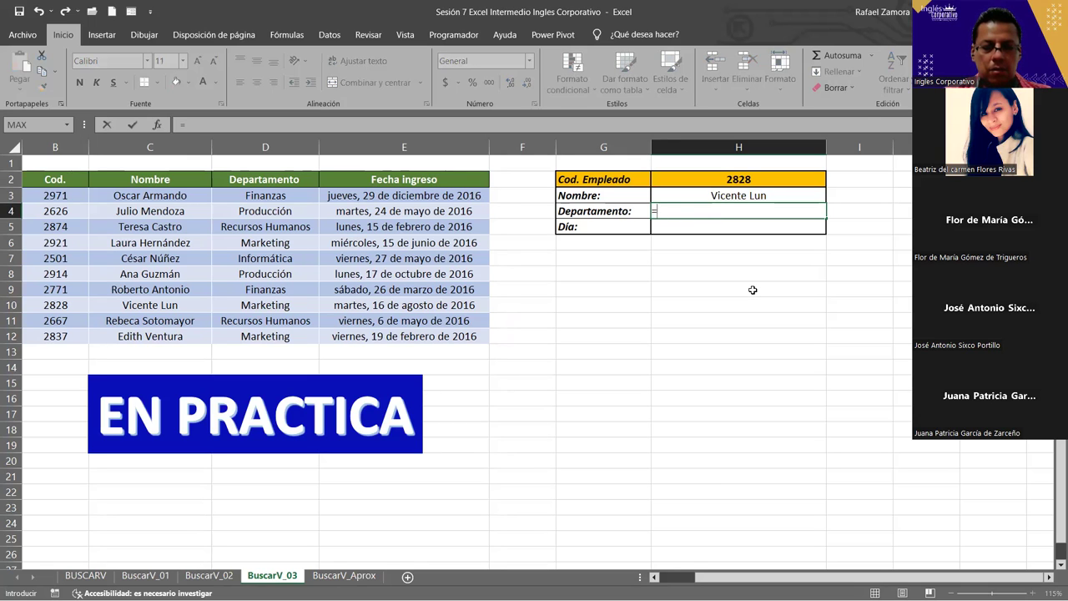
pyautogui.write('busca')
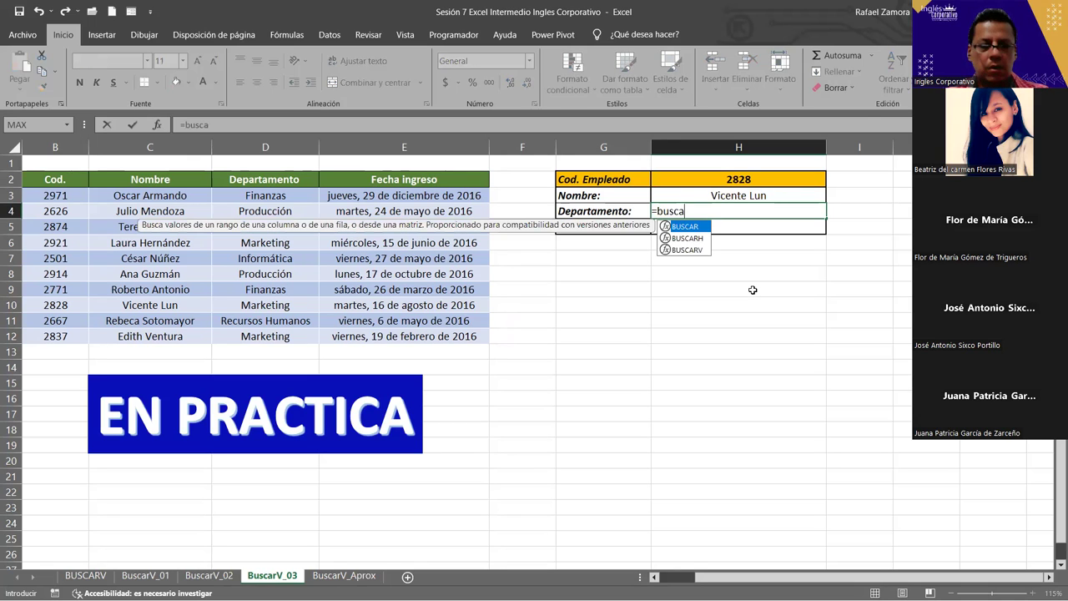
pyautogui.write('rv(')
pyautogui.click(743, 177)
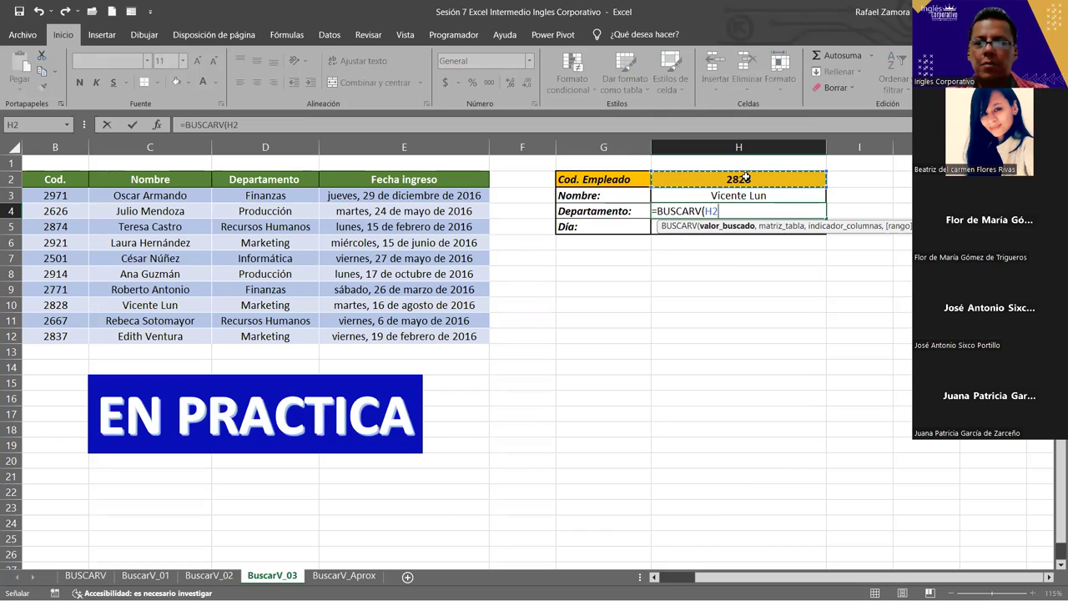
pyautogui.write(',')
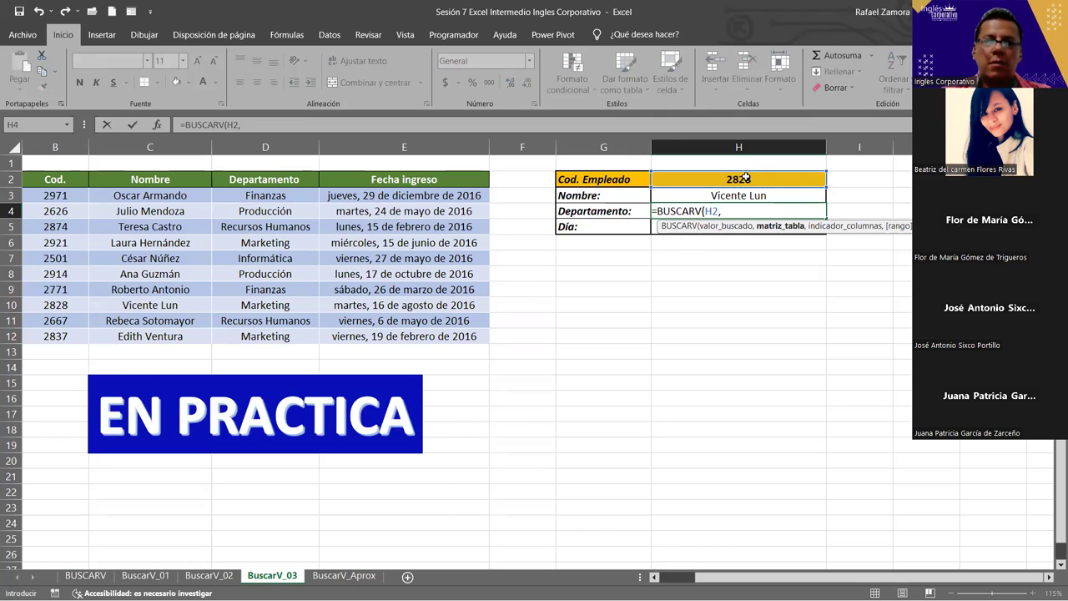
pyautogui.click(61, 195)
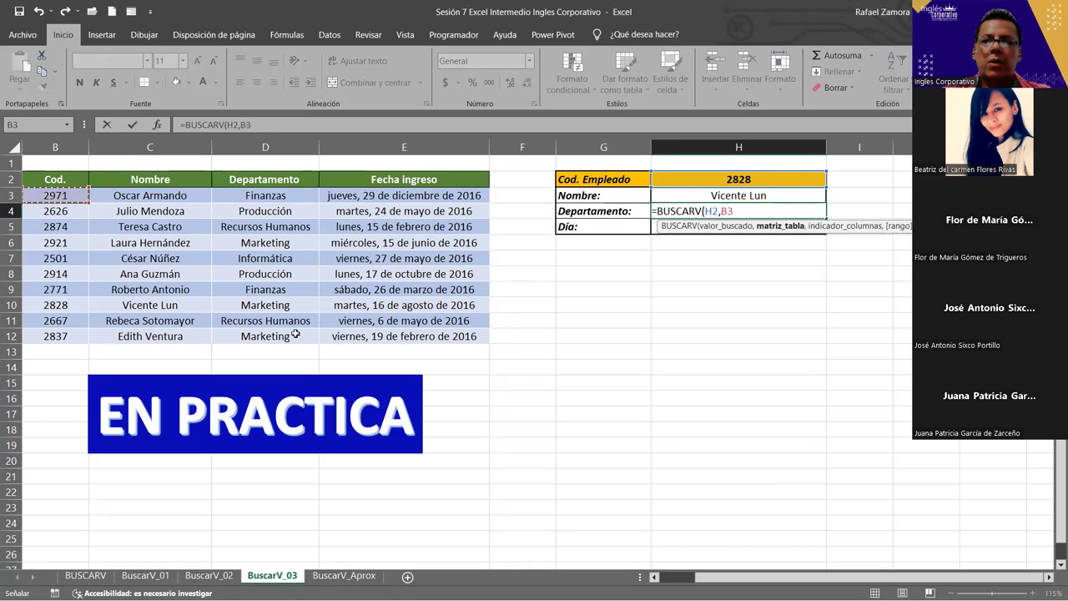
pyautogui.moveTo(61, 195); pyautogui.dragTo(295, 334)
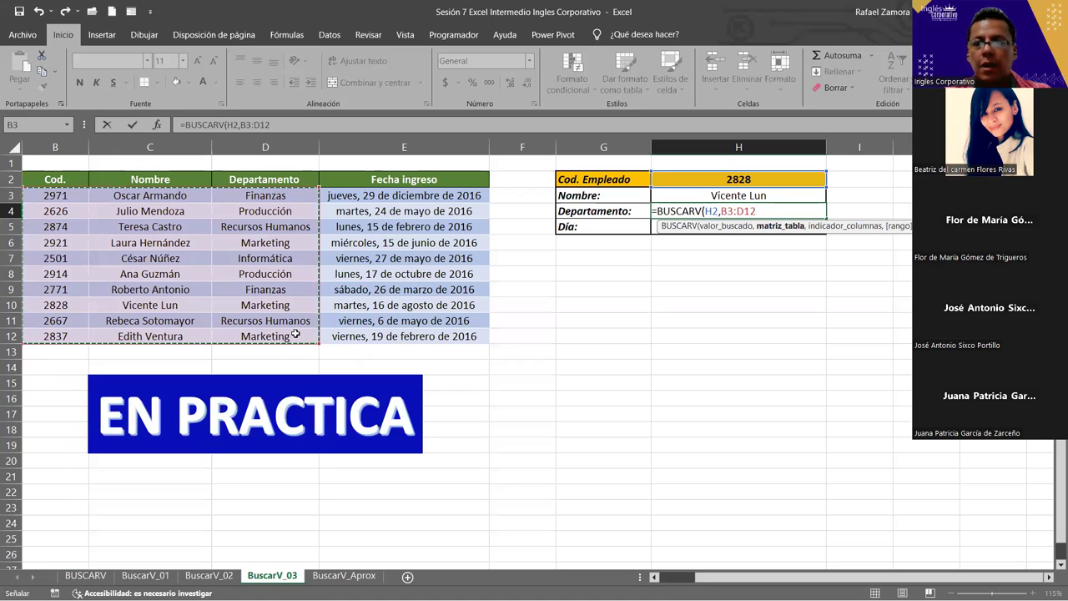
pyautogui.write(',3')
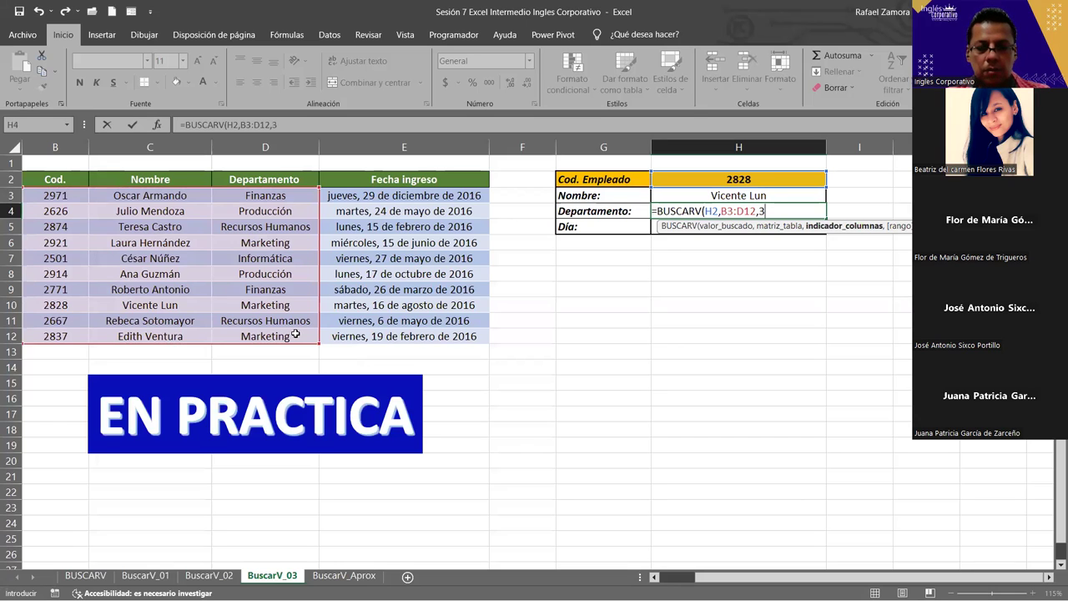
pyautogui.write(',')
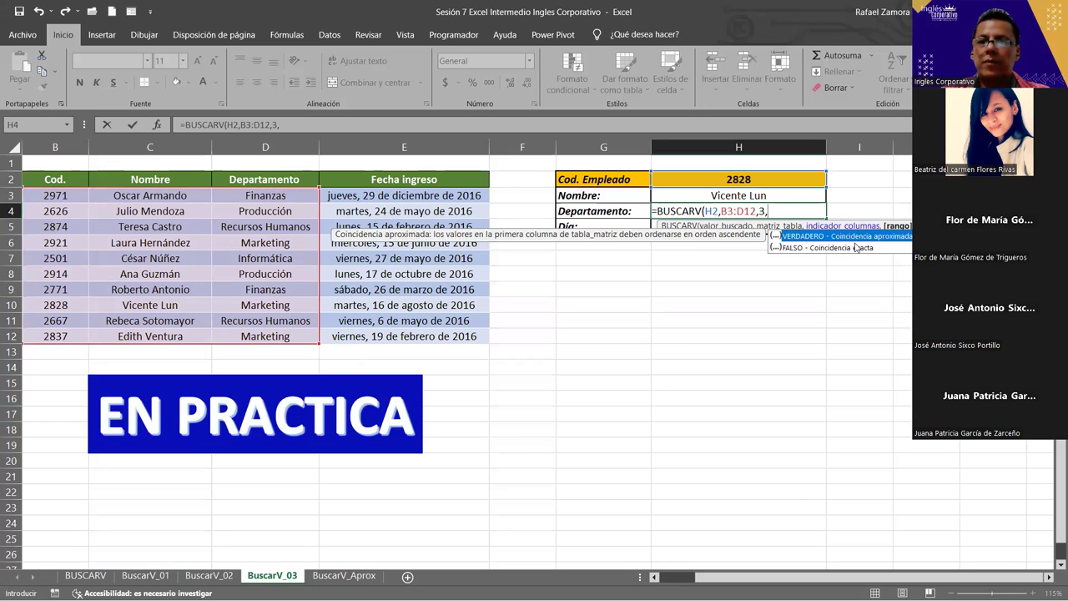
pyautogui.doubleClick(820, 247)
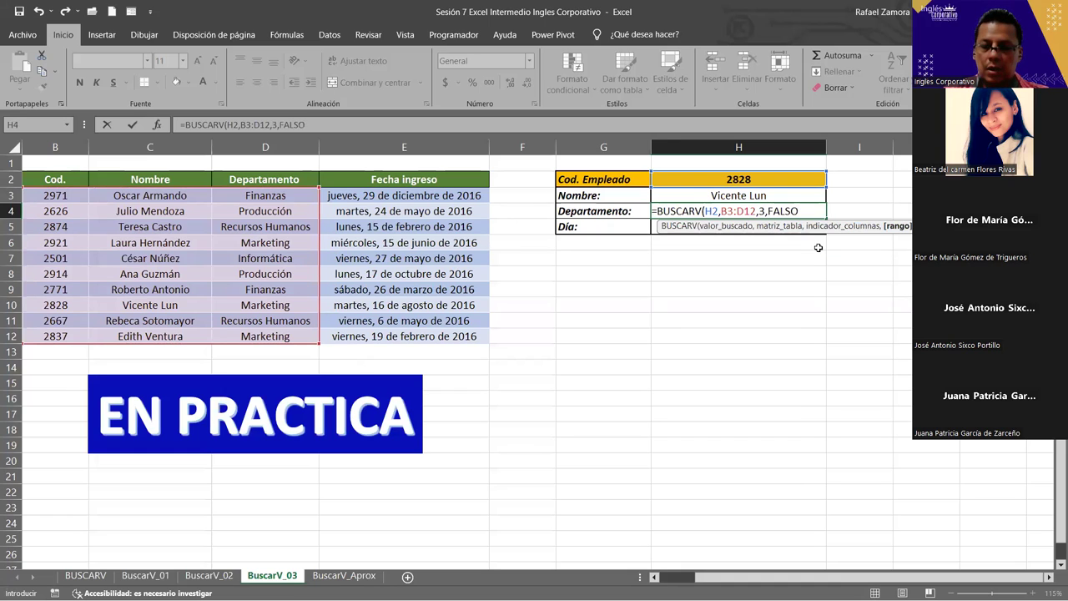
pyautogui.press('Return')
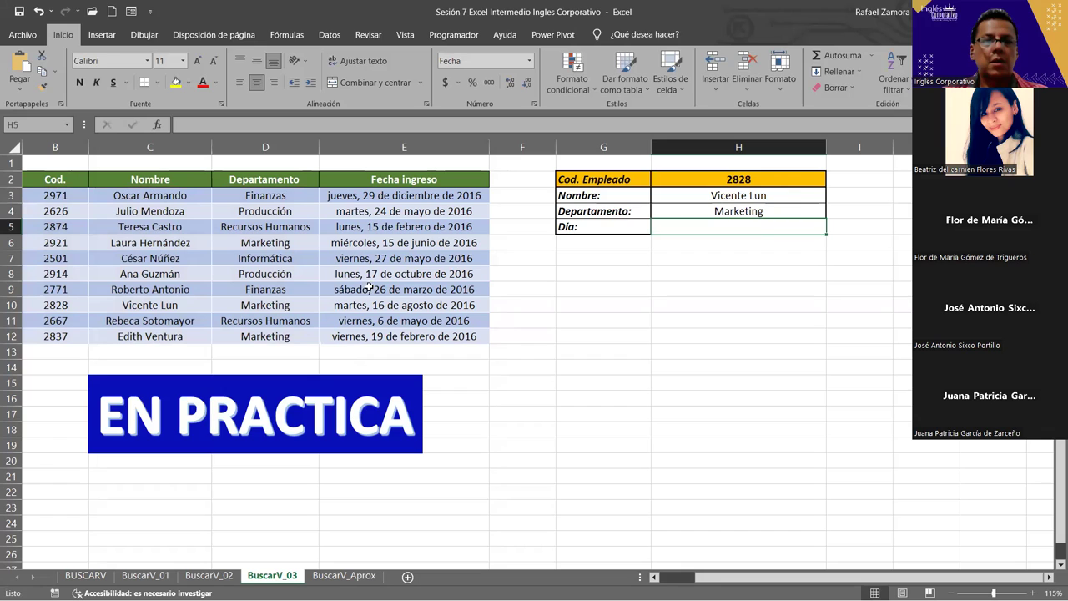
# Test the lookups with employee codes 2501 and then 2667, then select the Día cell H5
pyautogui.click(774, 182)
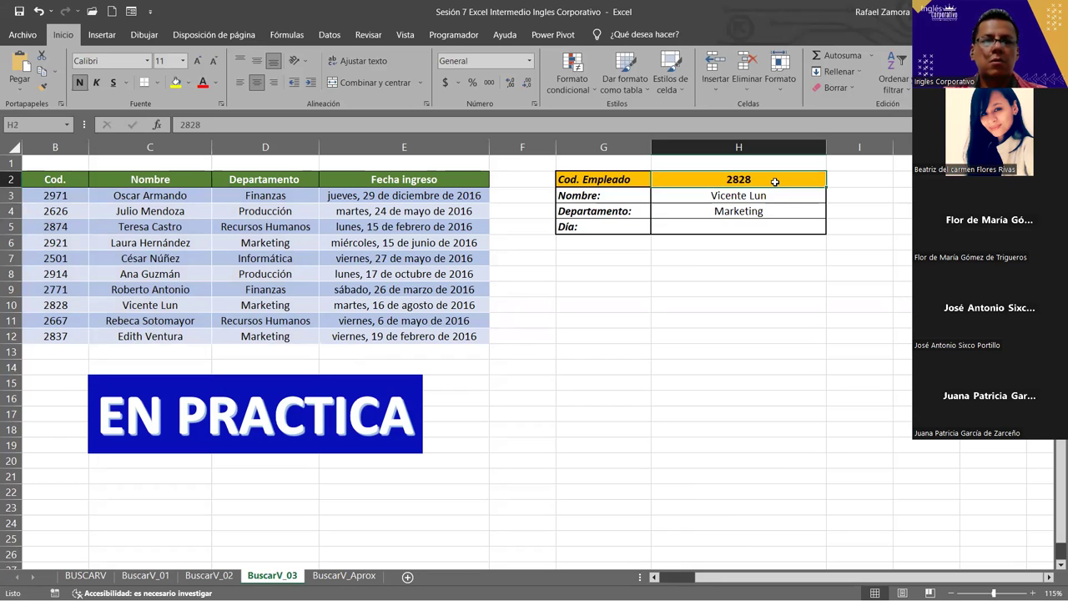
pyautogui.write('2501')
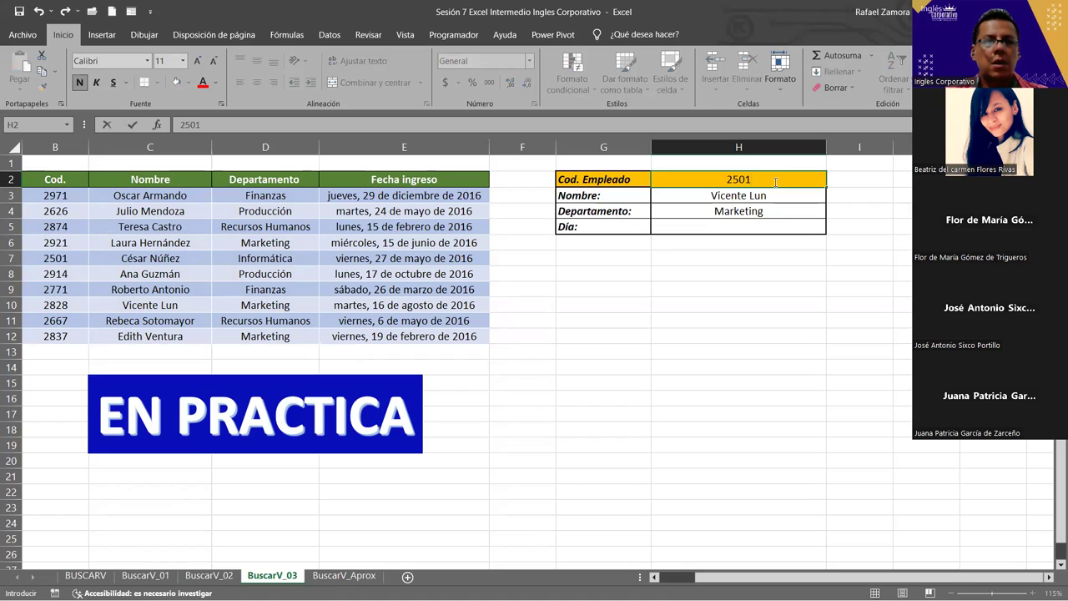
pyautogui.hotkey('ctrl', 'Return')
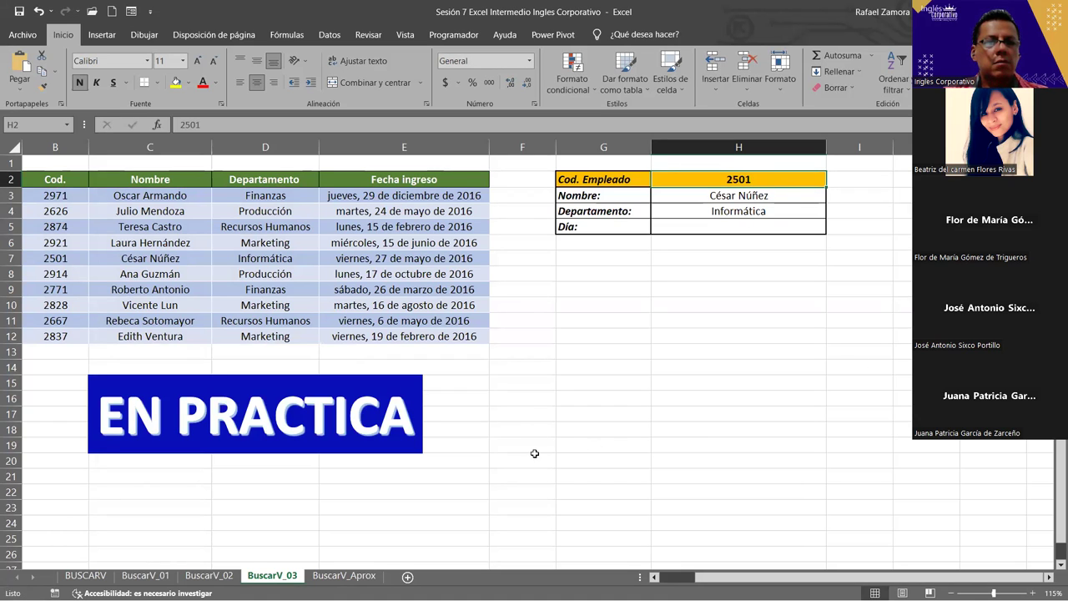
pyautogui.write('2667')
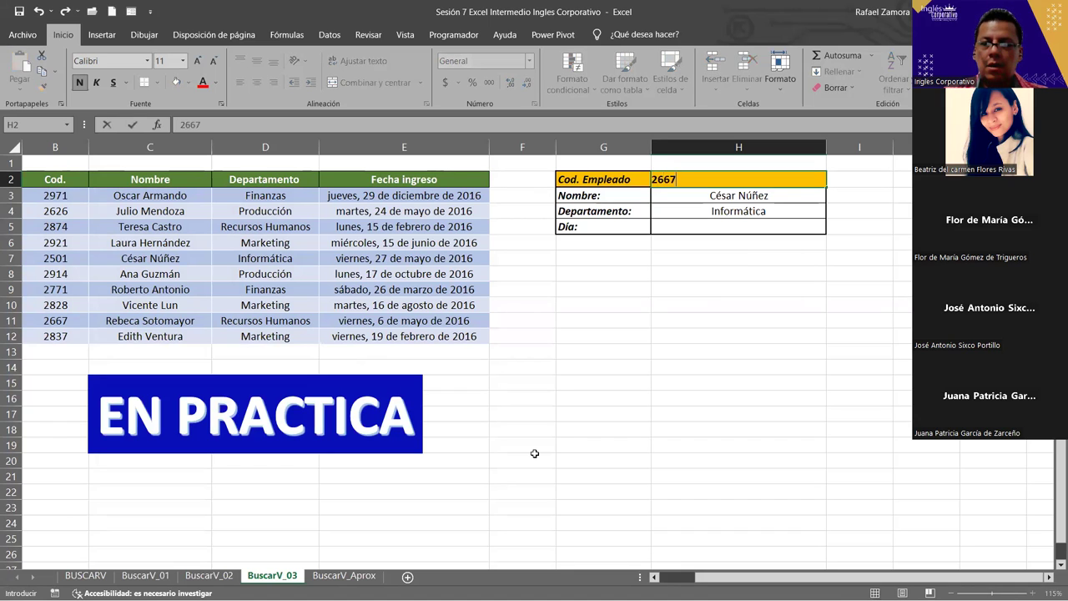
pyautogui.hotkey('ctrl', 'Return')
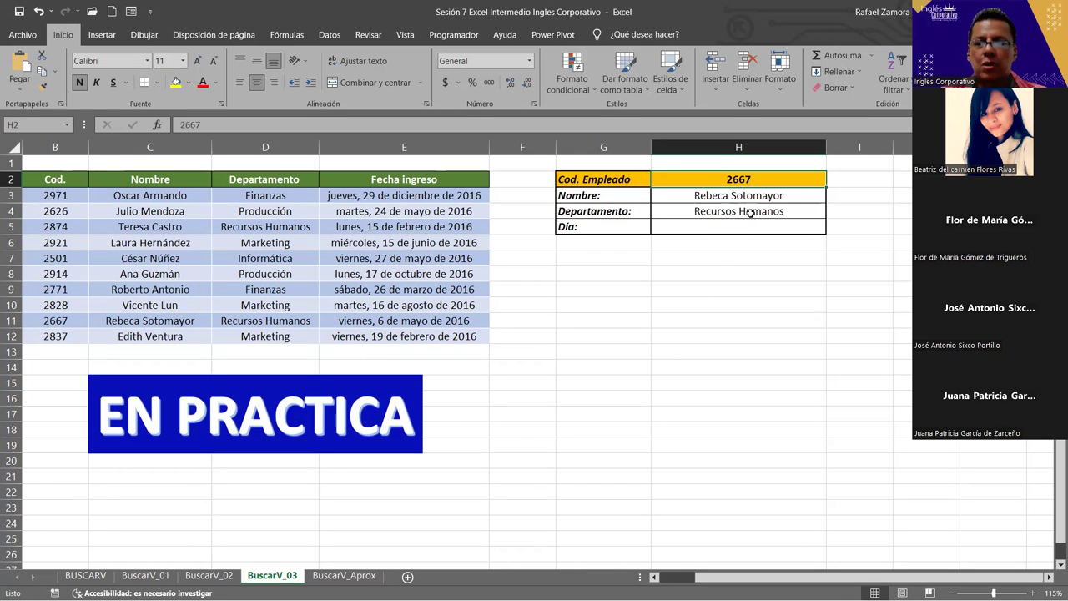
pyautogui.click(736, 226)
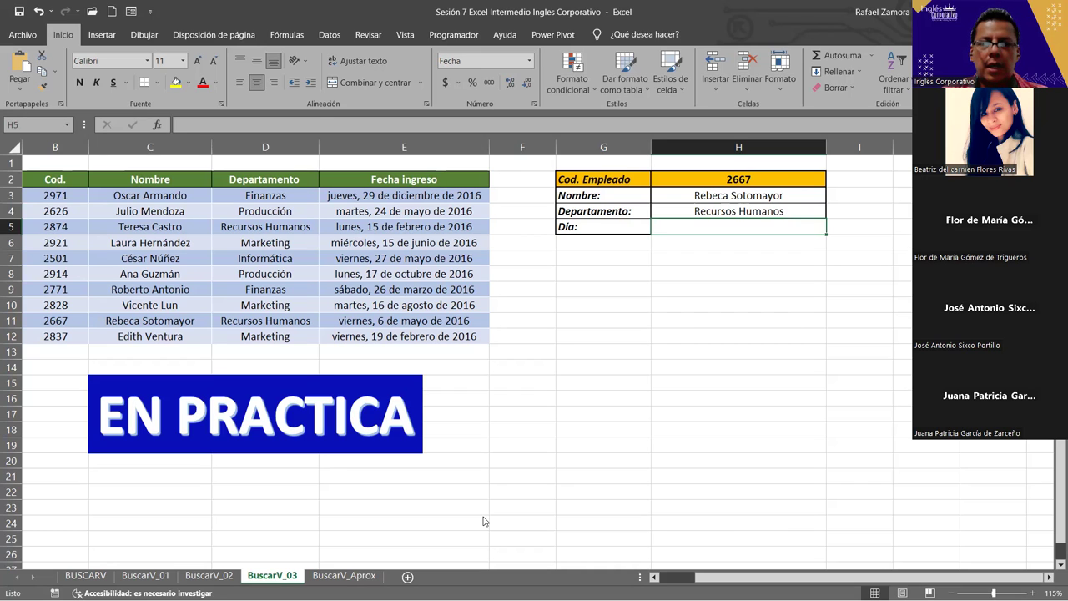
pyautogui.click(781, 229)
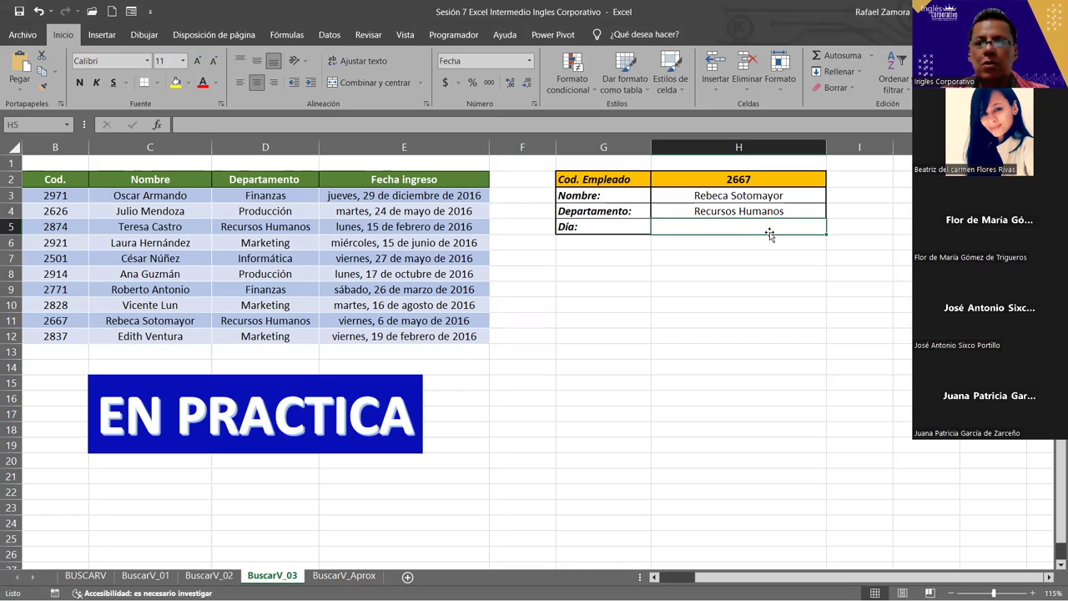
# Enter =BUSCARV(H2,B3:E12,4,FALSO) in the Día cell H5 to return the hire date
pyautogui.write('=')
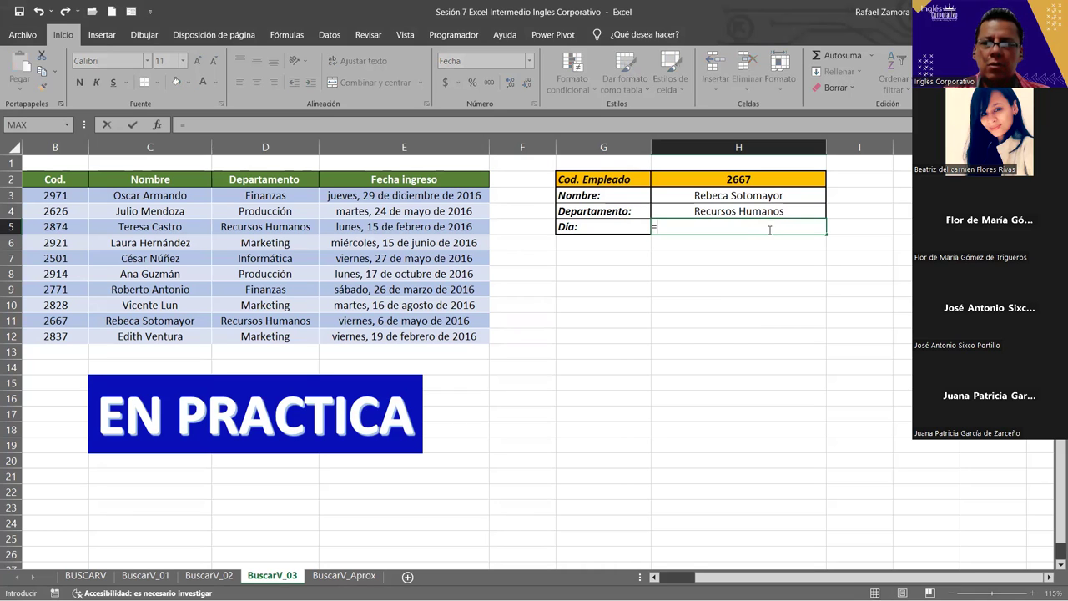
pyautogui.write('b')
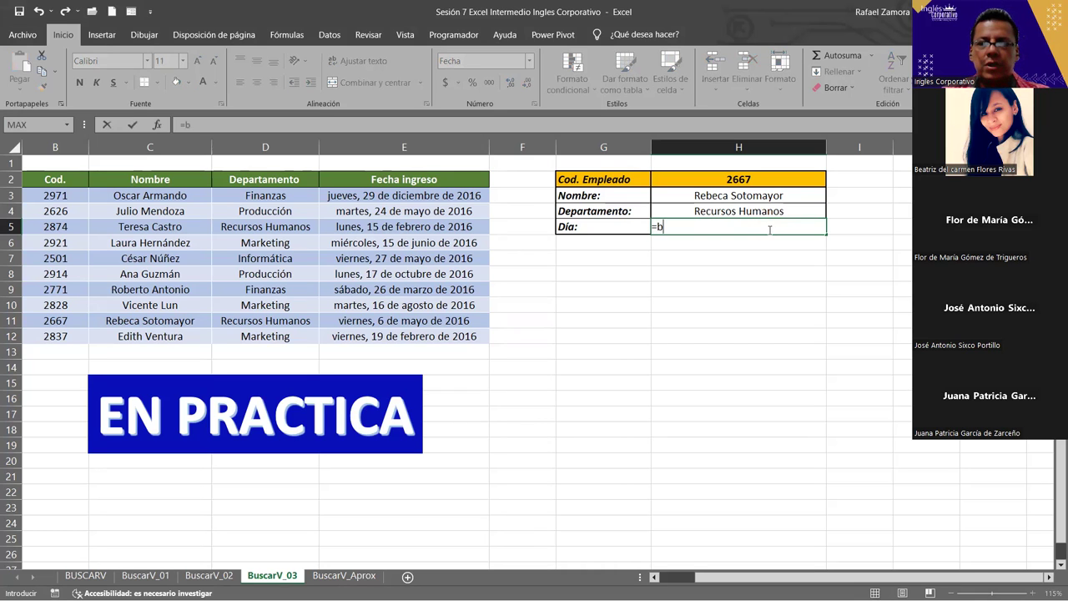
pyautogui.write('usca')
pyautogui.click(687, 267)
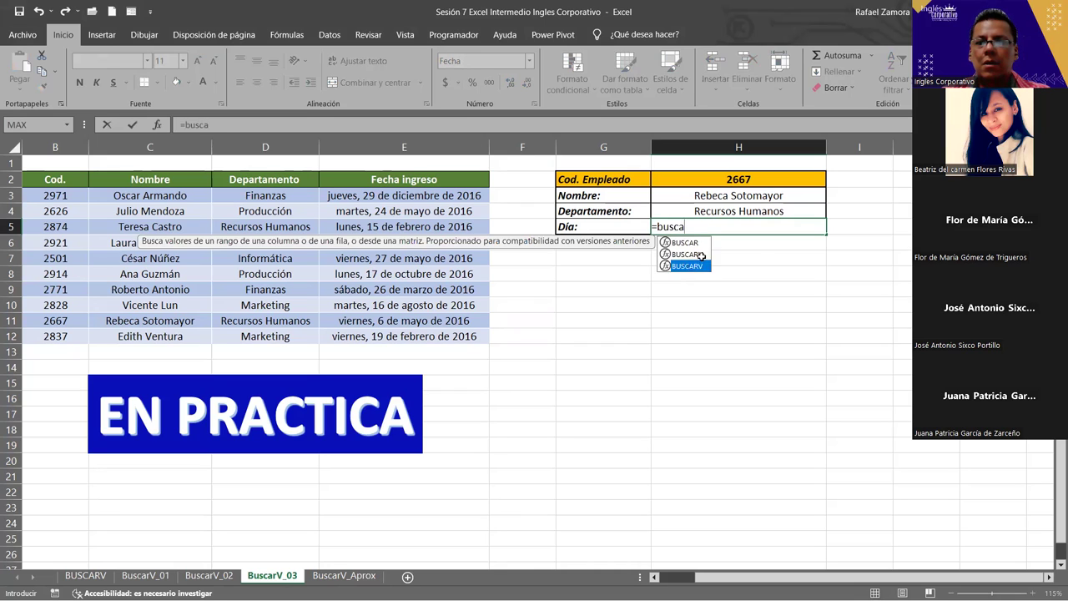
pyautogui.press('Tab')
pyautogui.write(',')
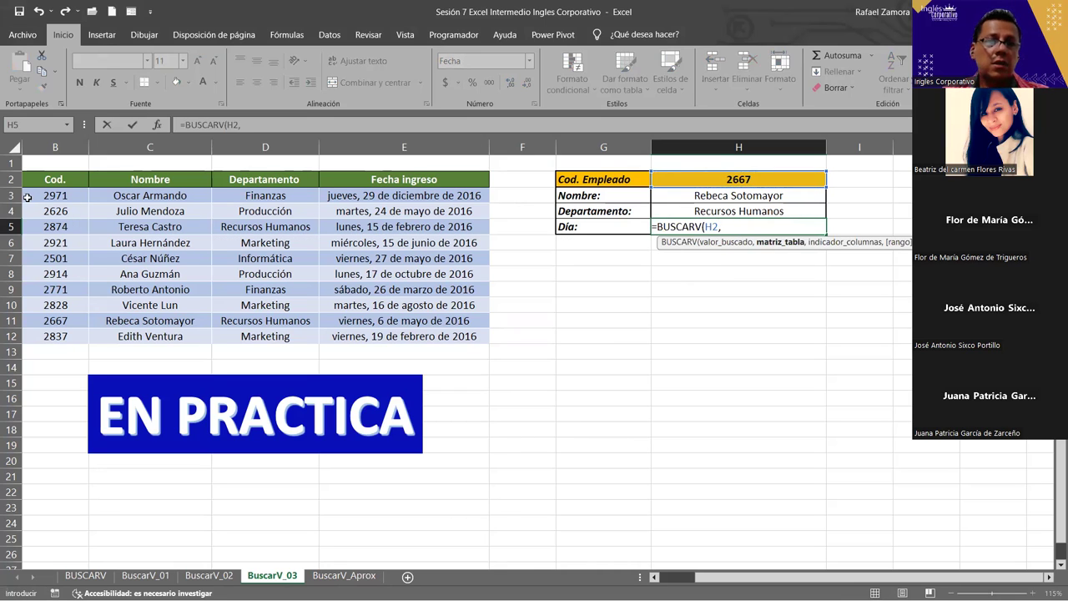
pyautogui.click(52, 197)
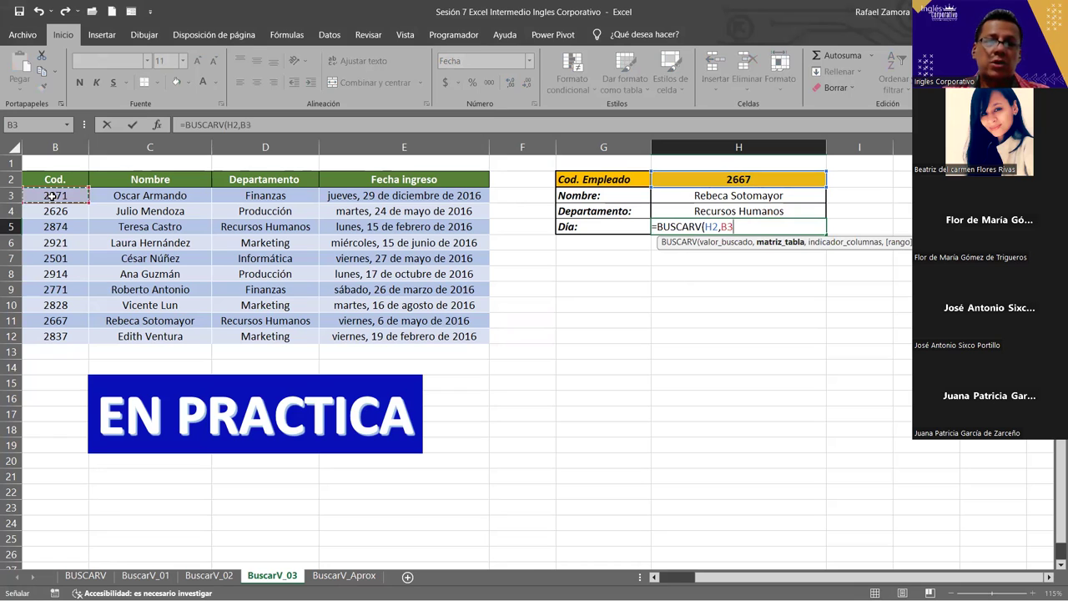
pyautogui.keyDown('shift'); pyautogui.click(473, 338); pyautogui.keyUp('shift')
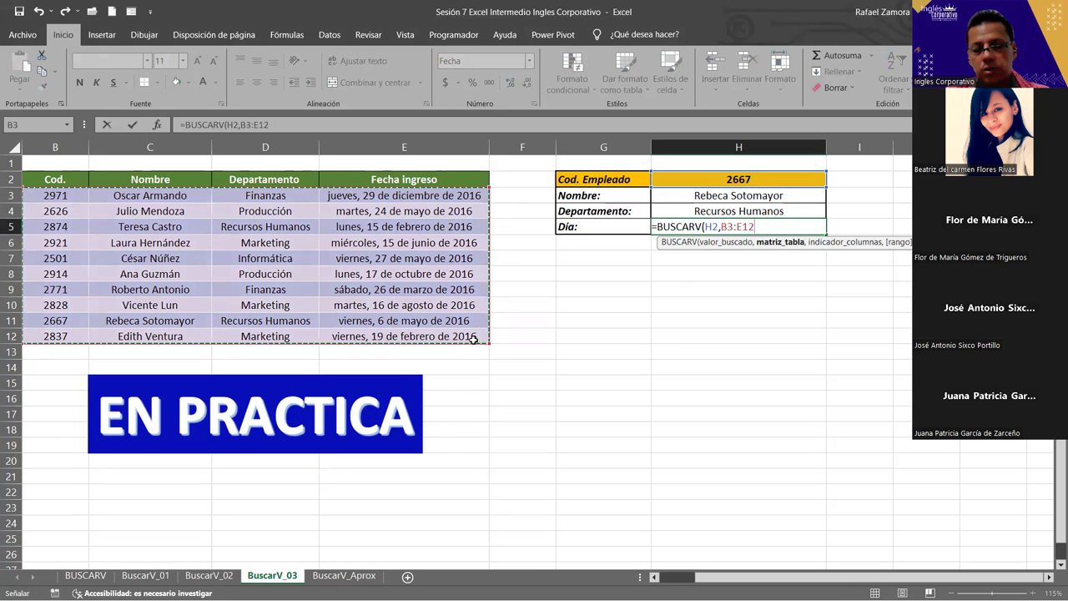
pyautogui.write(',')
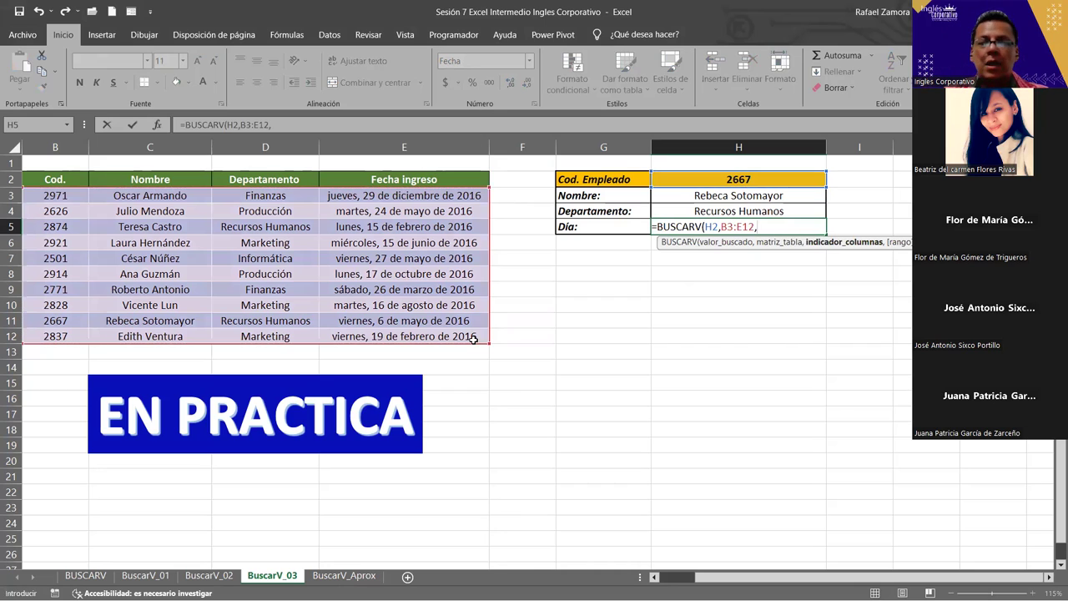
pyautogui.write('4')
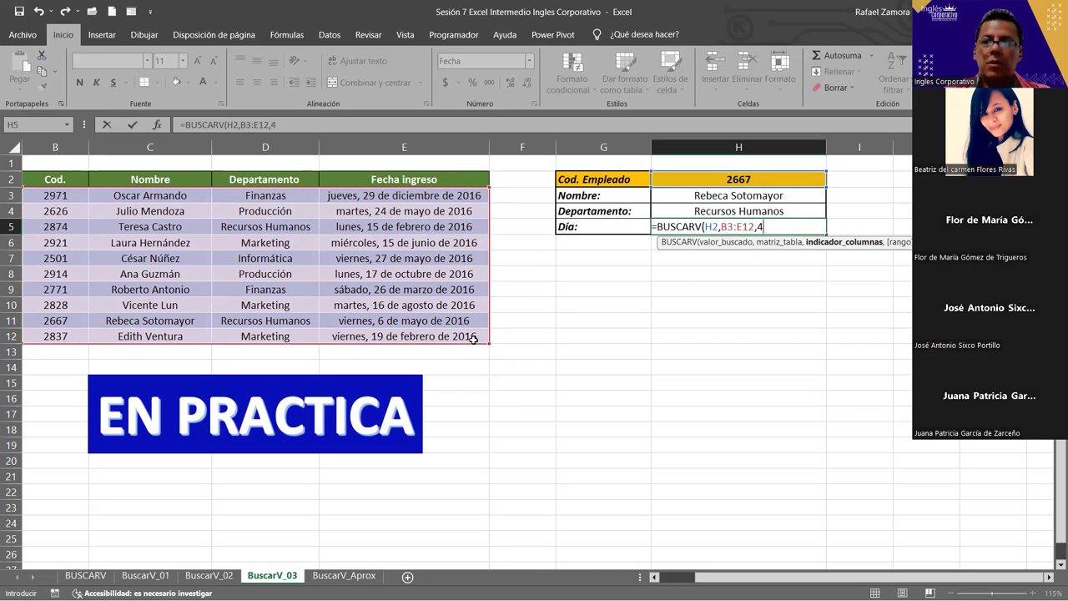
pyautogui.write(',')
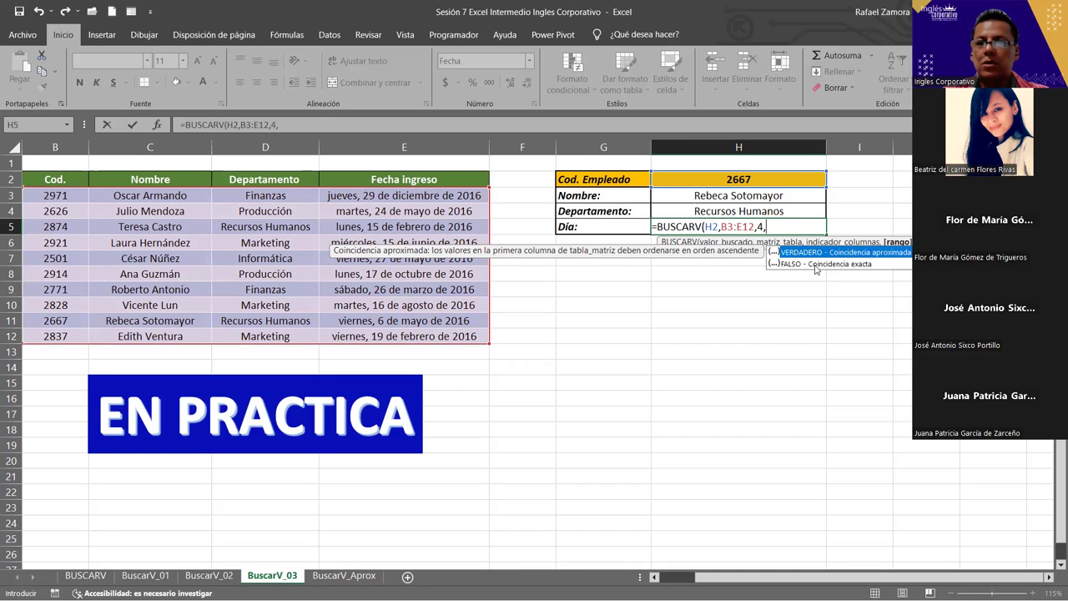
pyautogui.doubleClick(816, 265)
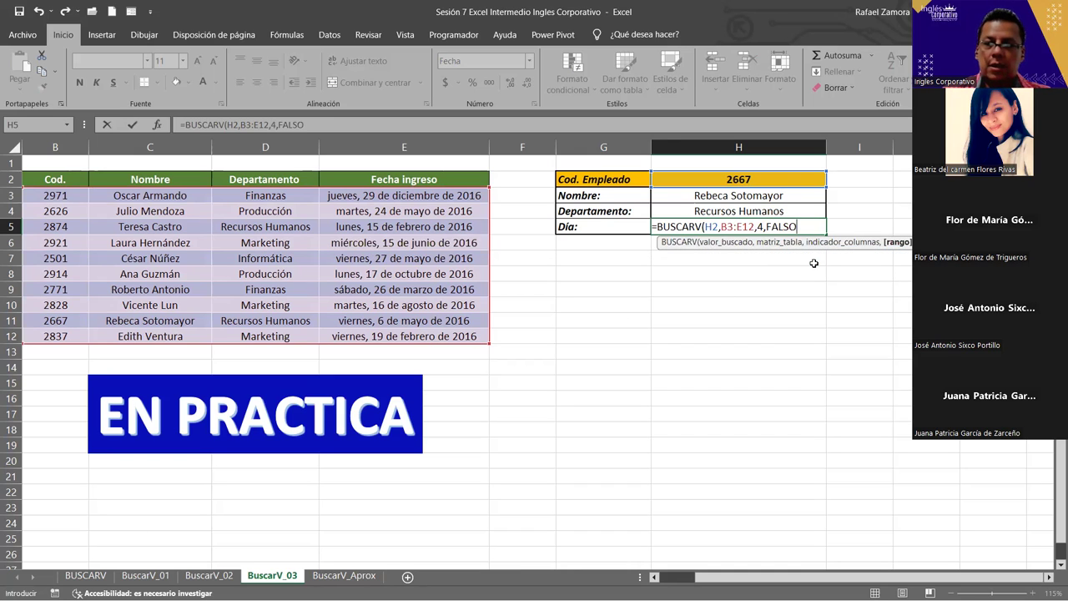
pyautogui.write(')')
pyautogui.press('Return')
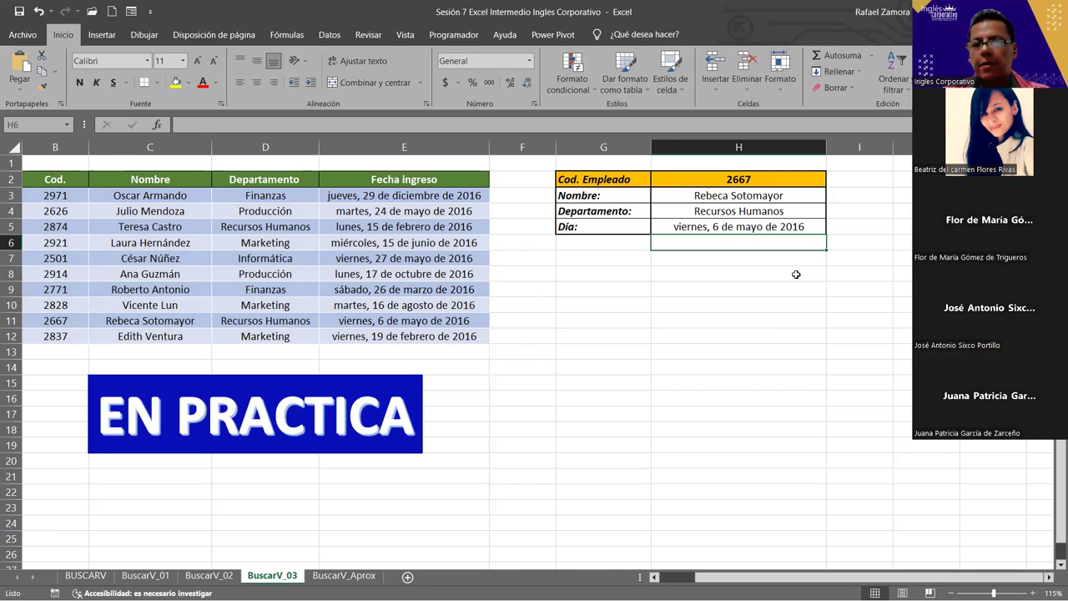
# Give the Día cell H5 the custom number format dddd so it shows viernes
pyautogui.click(804, 227)
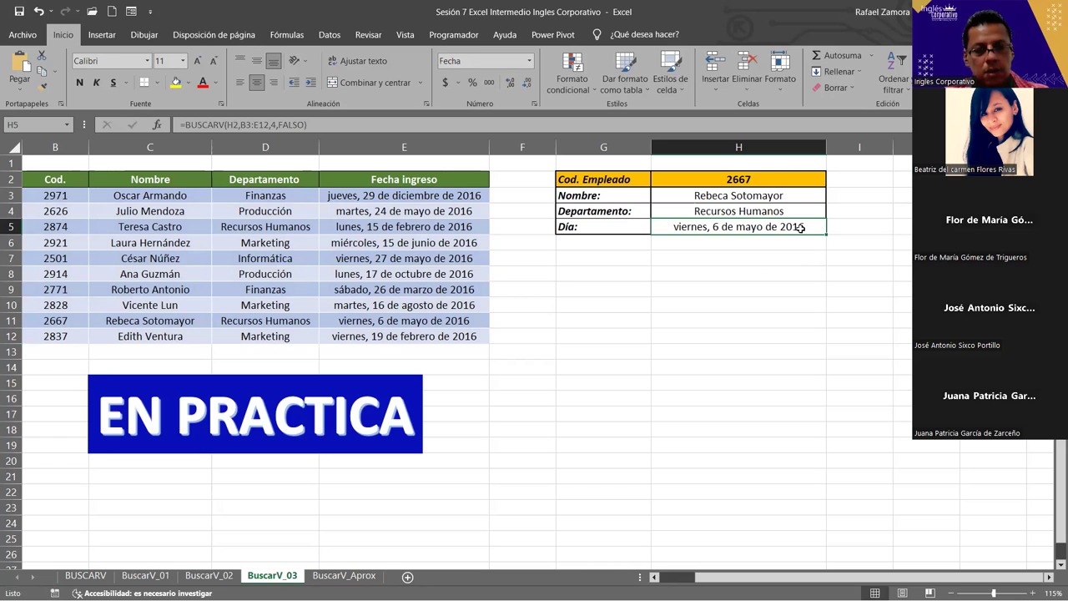
pyautogui.hotkey('ctrl', '1')
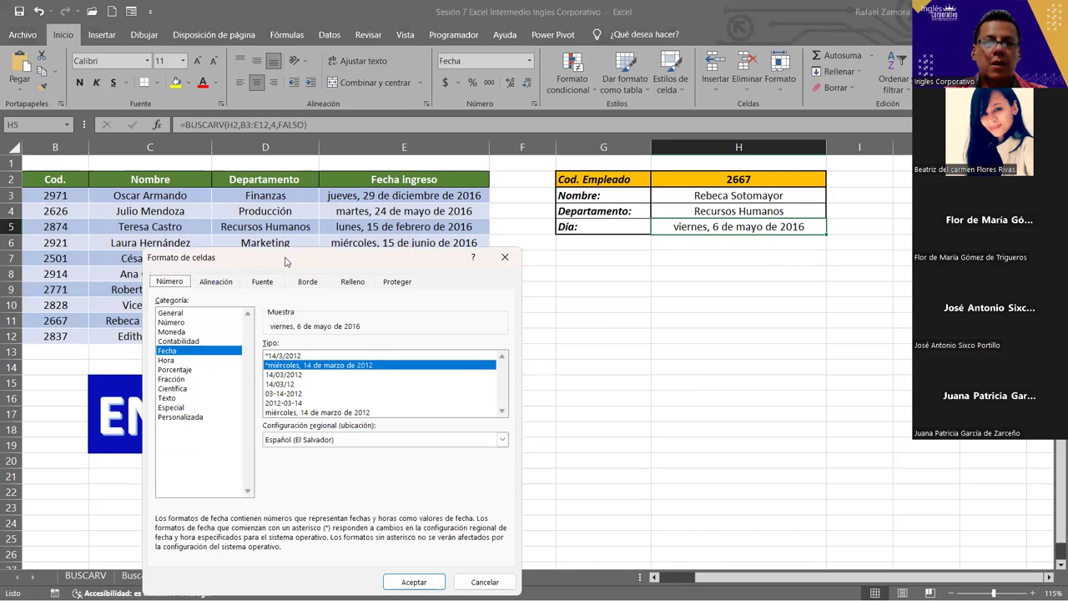
pyautogui.moveTo(196, 258); pyautogui.dragTo(196, 94)
pyautogui.click(194, 253)
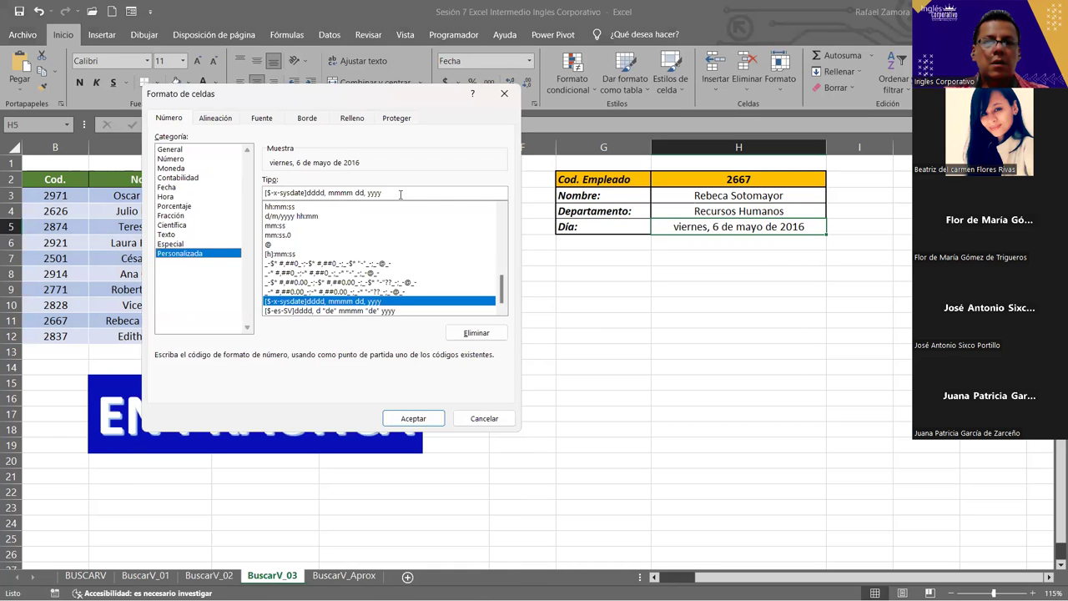
pyautogui.moveTo(430, 192); pyautogui.dragTo(17, 149)
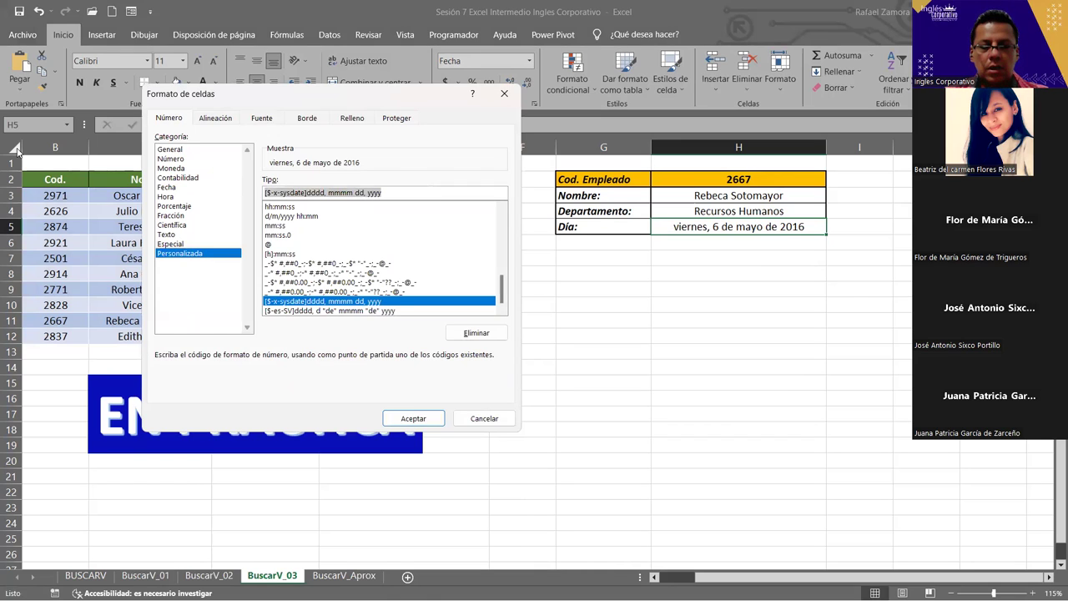
pyautogui.write('dddd')
pyautogui.press('Return')
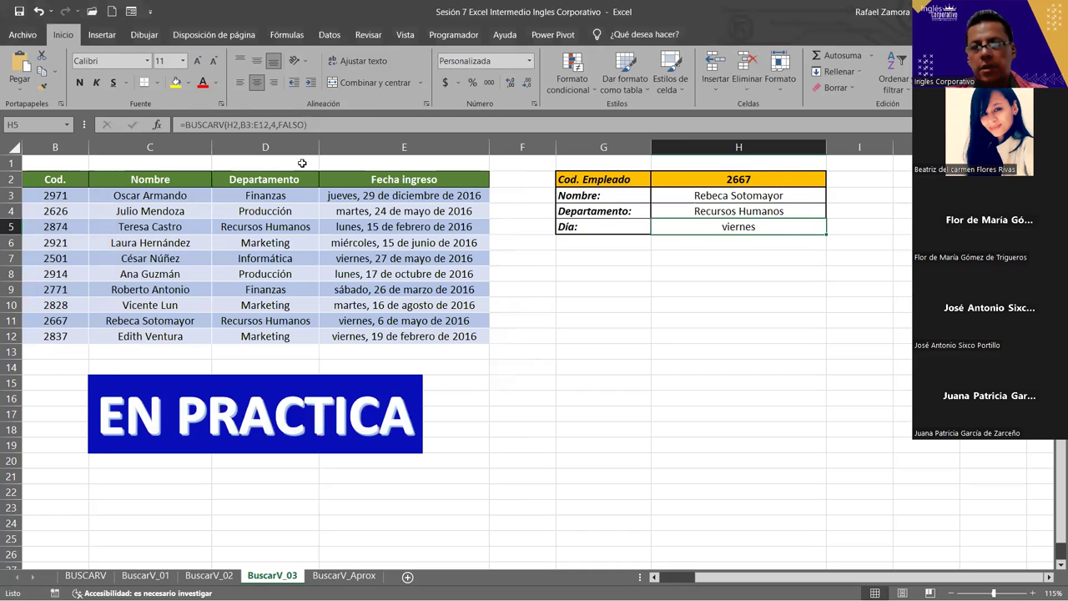
# Test the panel with employee codes 2971 and then 2874, which shows Recursos Humanos and lunes
pyautogui.click(742, 178)
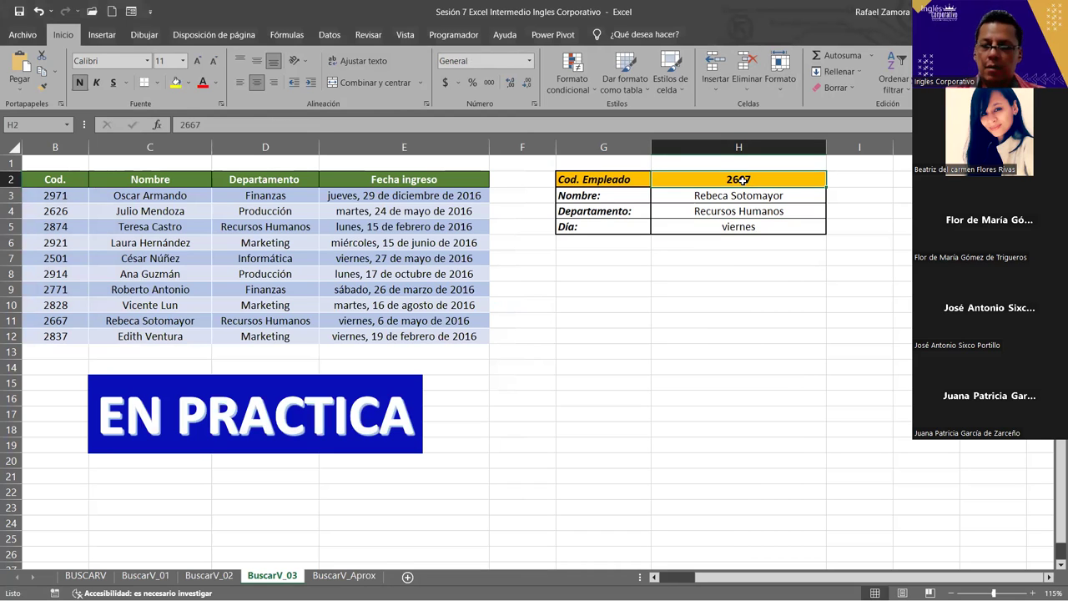
pyautogui.write('2971')
pyautogui.hotkey('ctrl', 'Return')
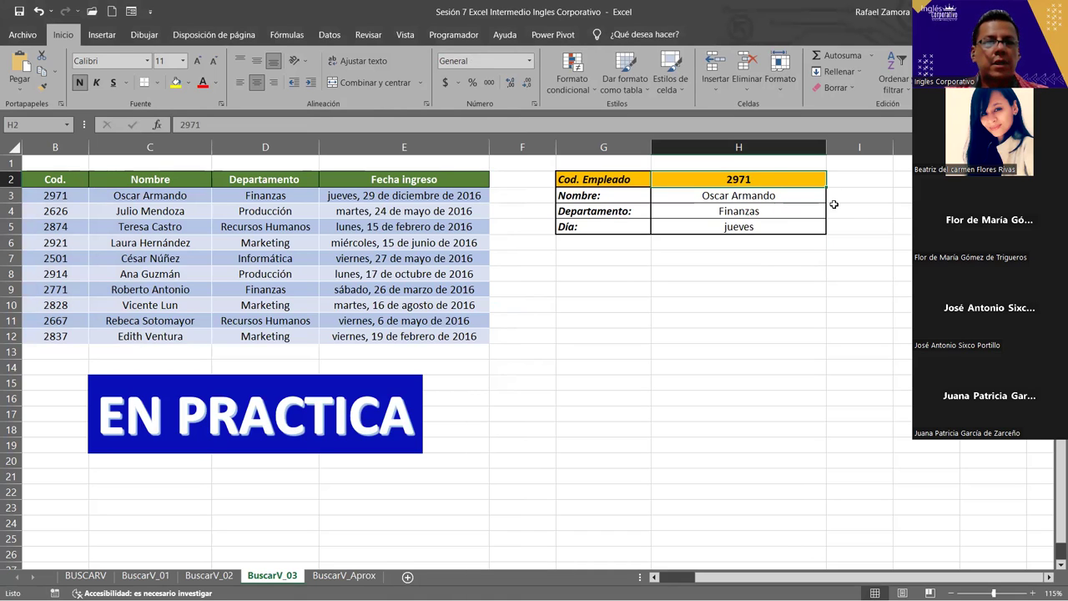
pyautogui.write('2874')
pyautogui.hotkey('ctrl', 'Return')
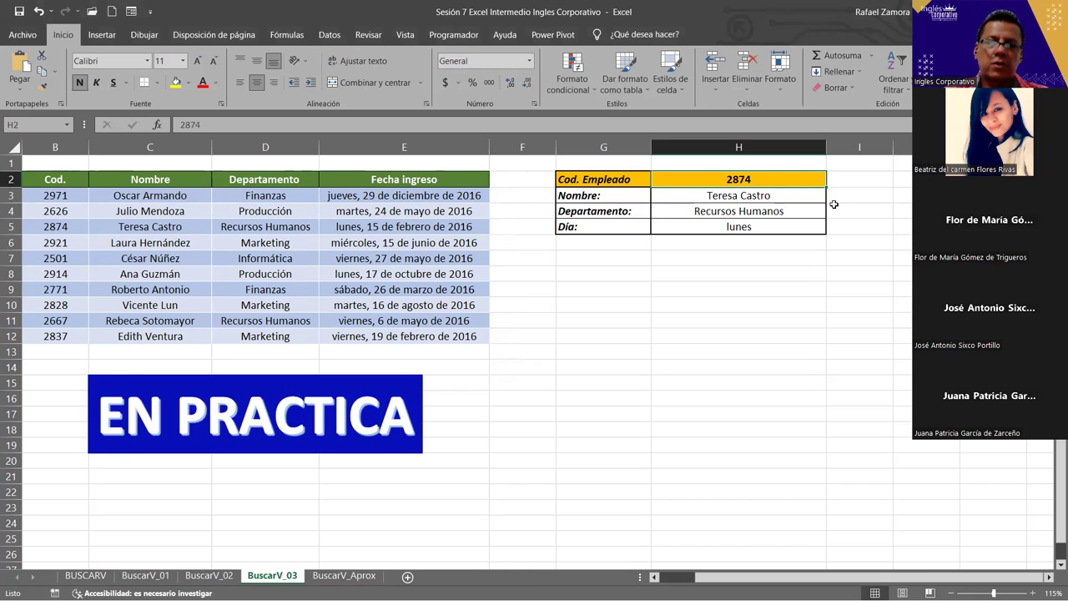
pyautogui.click(789, 261)
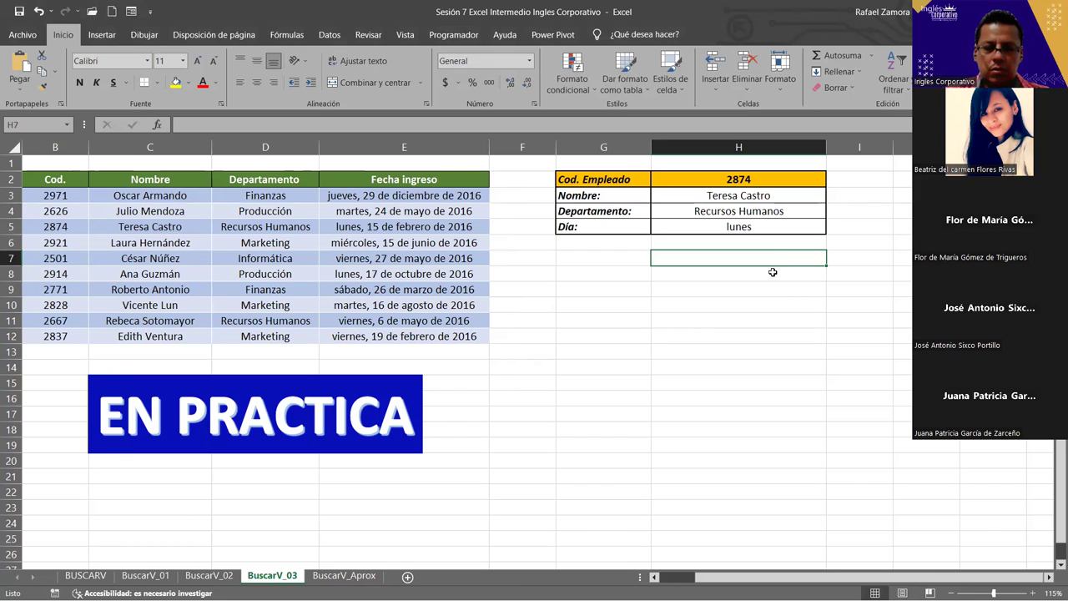
# Type the labels TEXTO in H7 and ESTEXTO in H8
pyautogui.write('TEXTO')
pyautogui.press('Return')
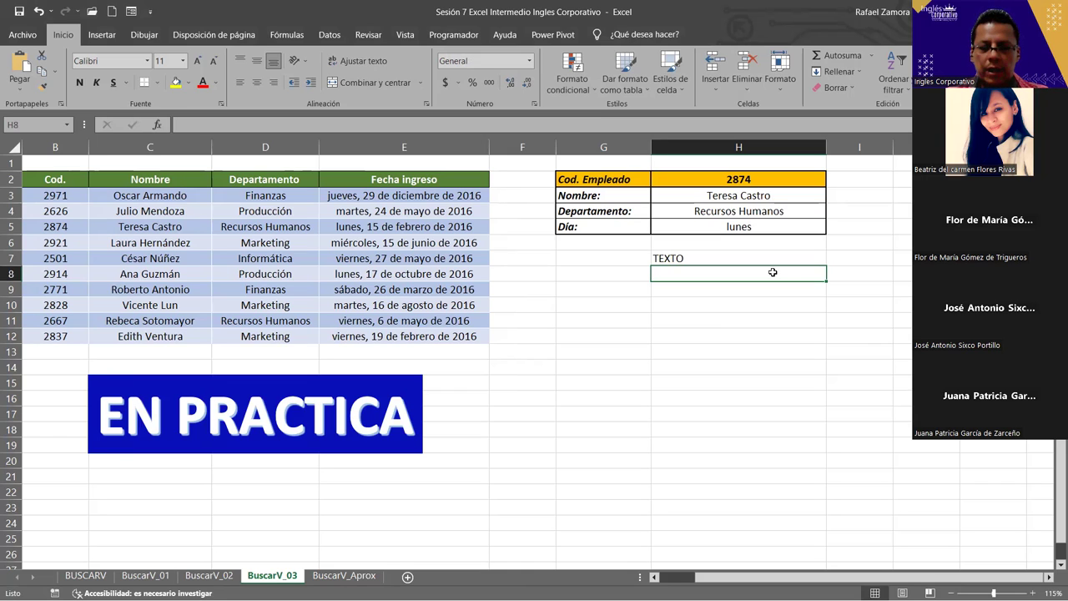
pyautogui.write('ESTEXTO')
pyautogui.press('Return')
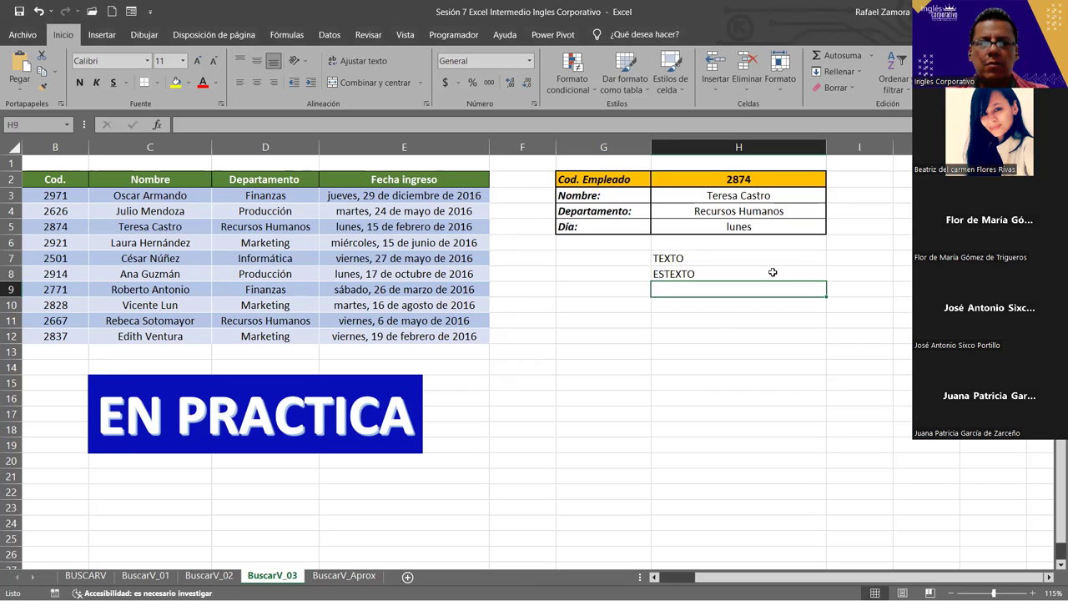
pyautogui.click(773, 272)
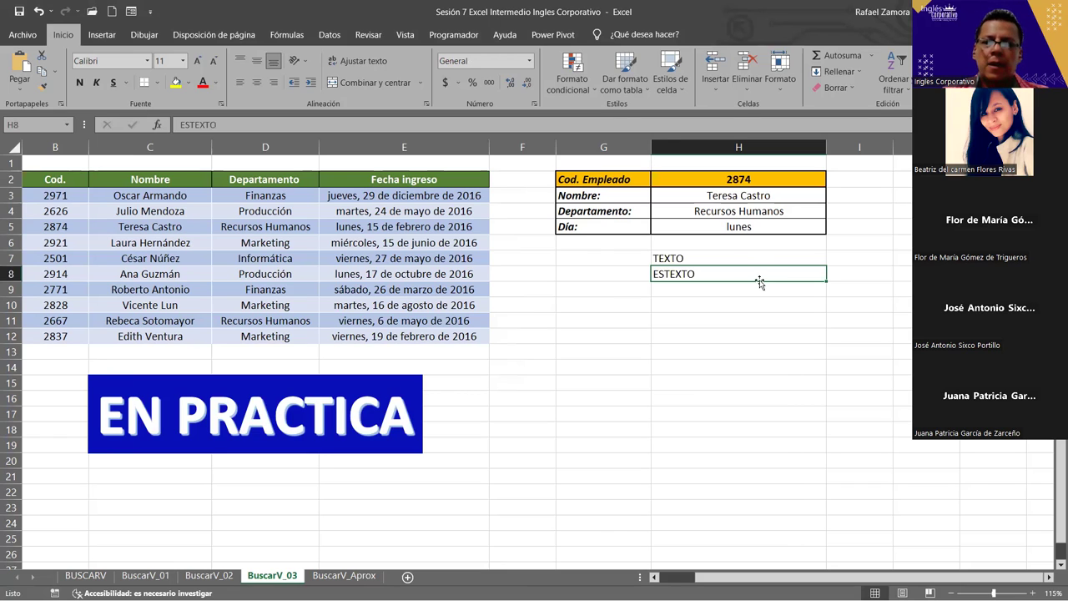
pyautogui.click(742, 258)
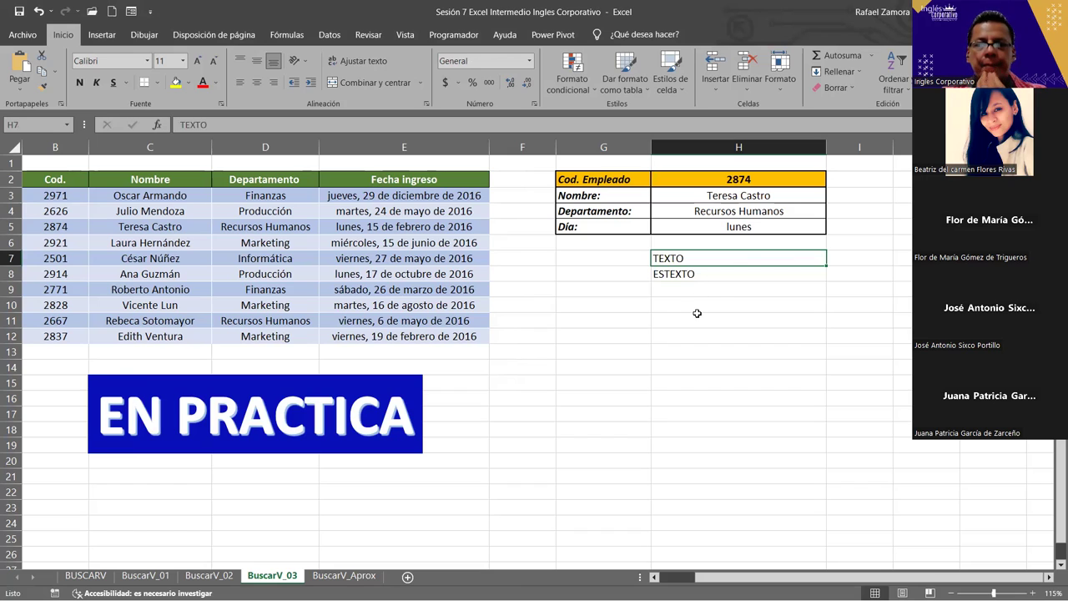
pyautogui.click(682, 333)
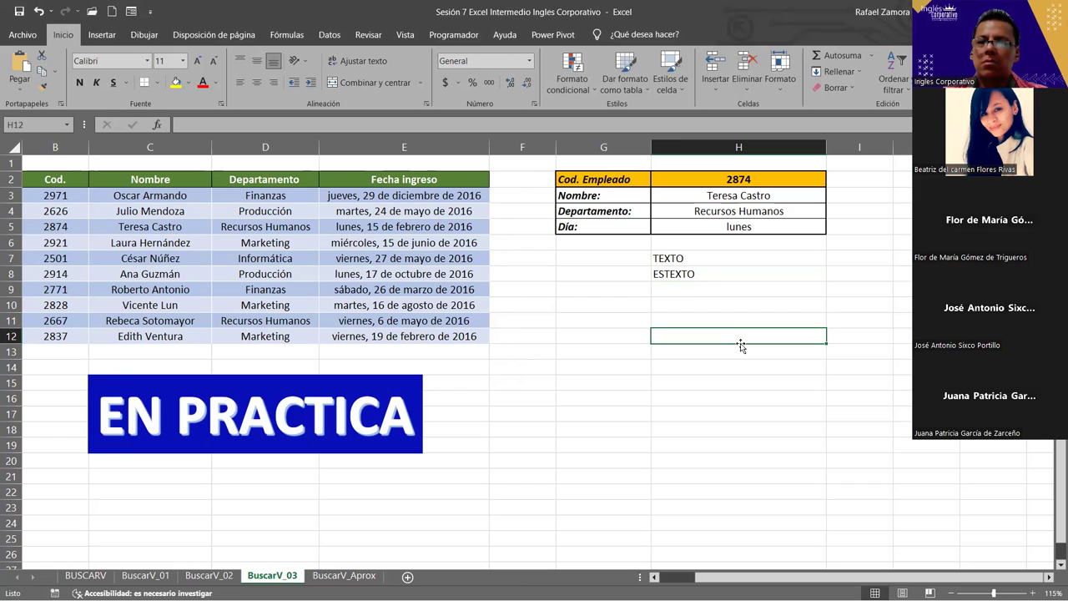
pyautogui.click(712, 280)
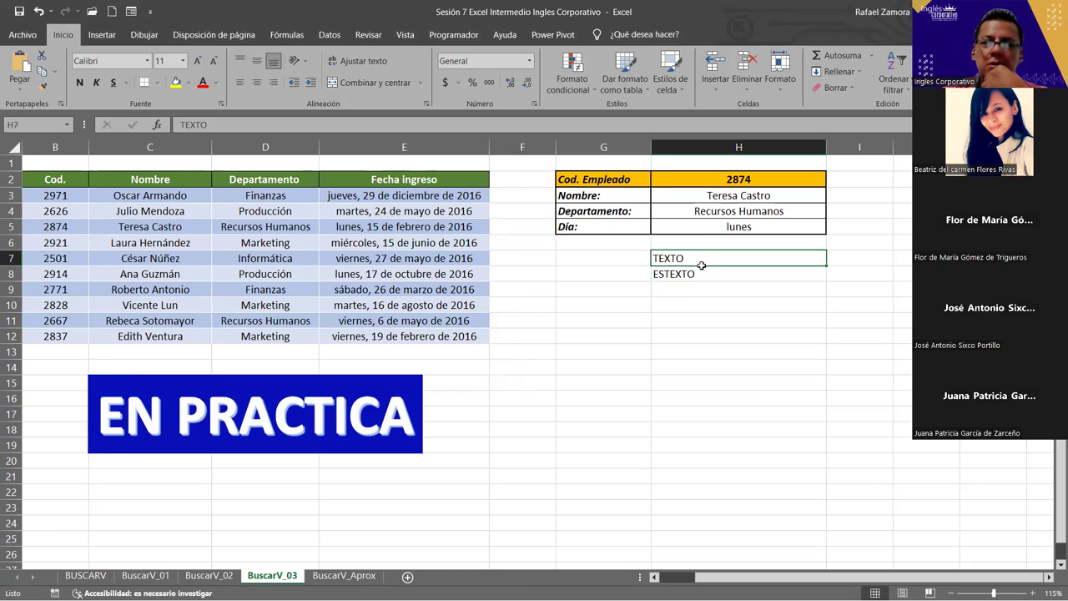
# Clear ESTEXTO from H8, keeping the TEXTO label in H7
pyautogui.moveTo(701, 258); pyautogui.dragTo(698, 273)
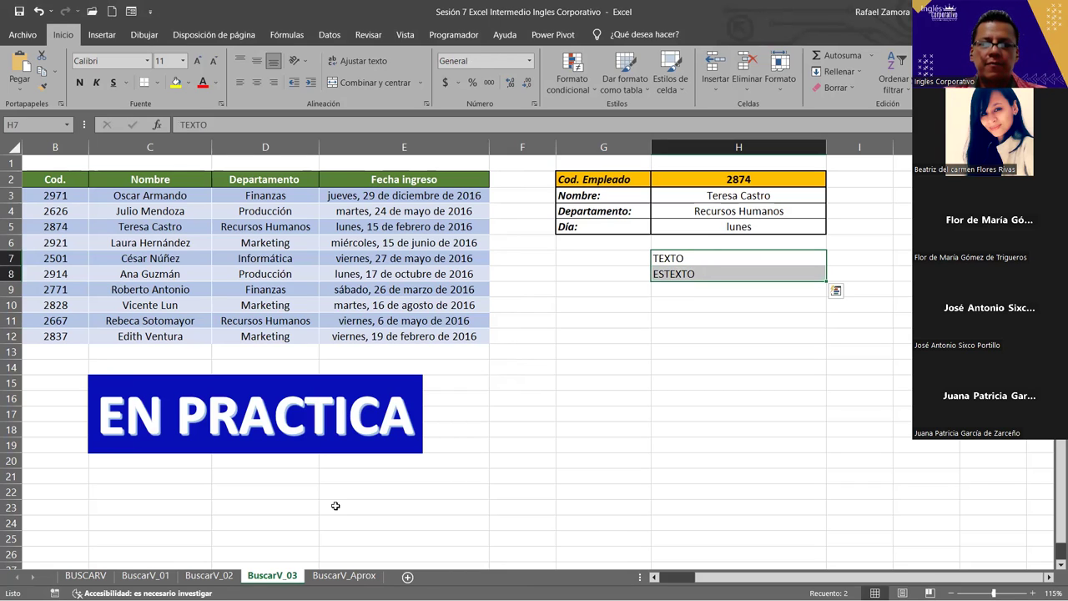
pyautogui.click(794, 248)
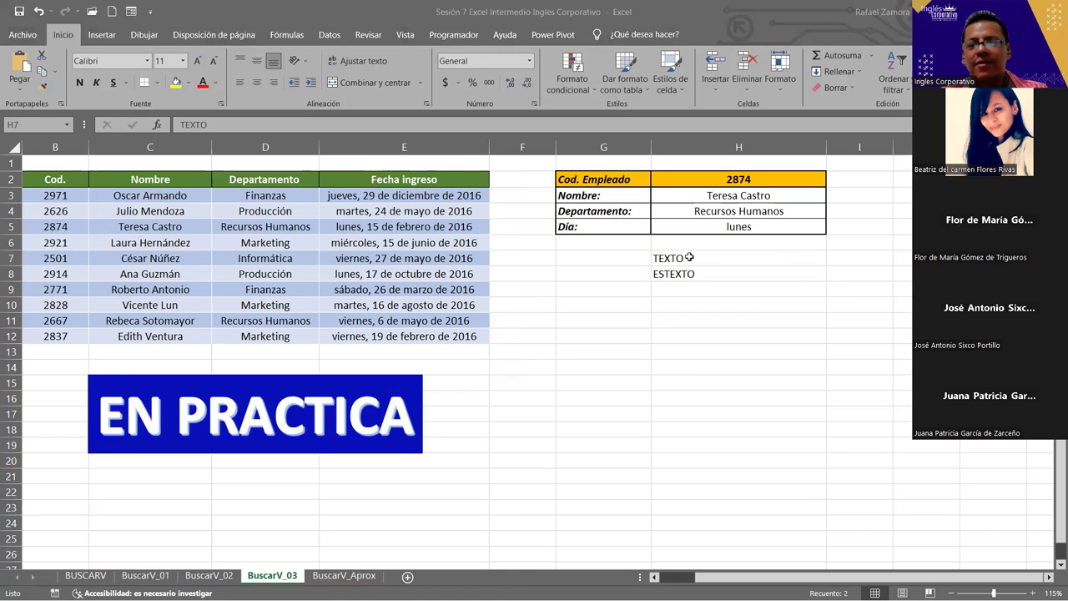
pyautogui.click(679, 317)
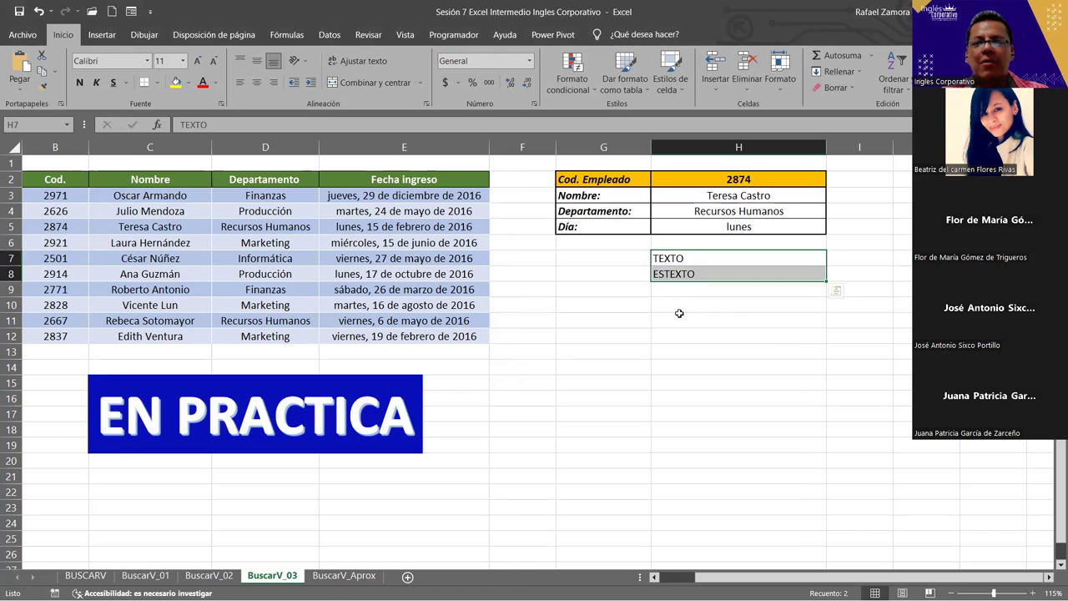
pyautogui.moveTo(700, 254); pyautogui.dragTo(690, 273)
pyautogui.click(691, 273)
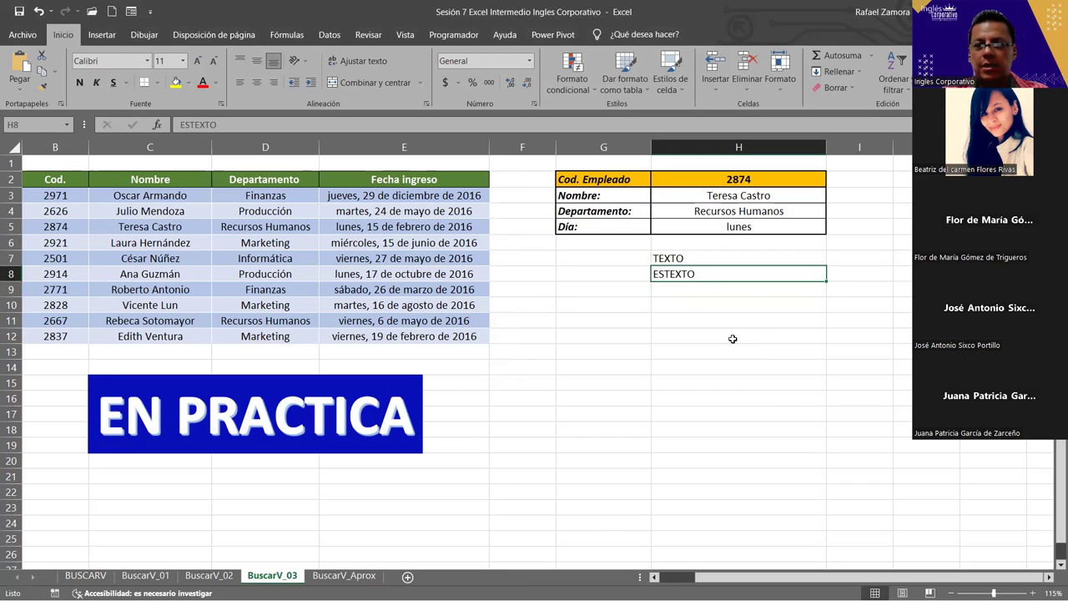
pyautogui.press('Delete')
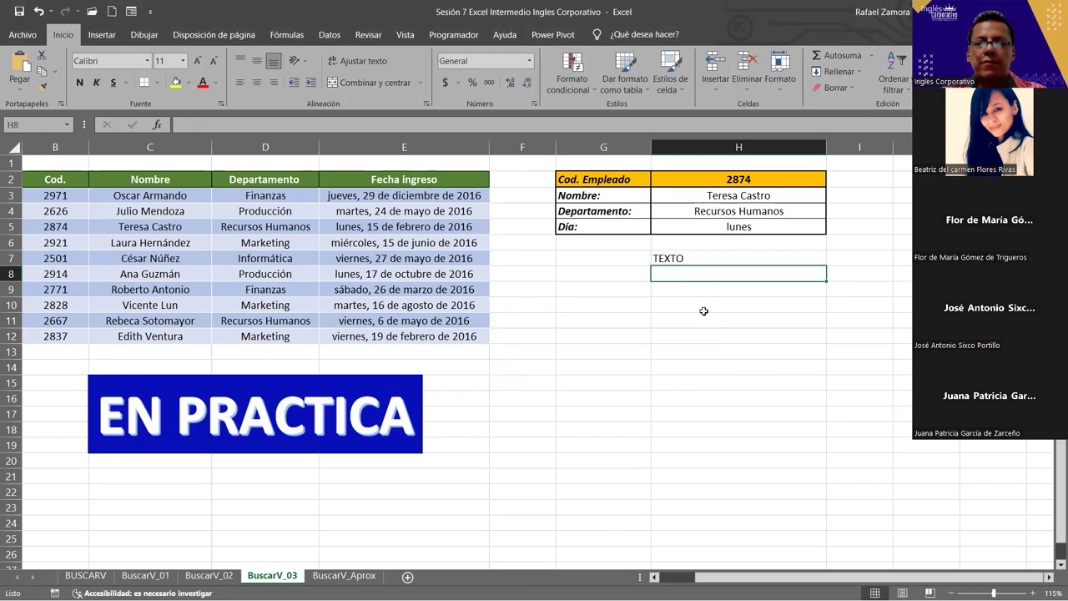
pyautogui.write('T')
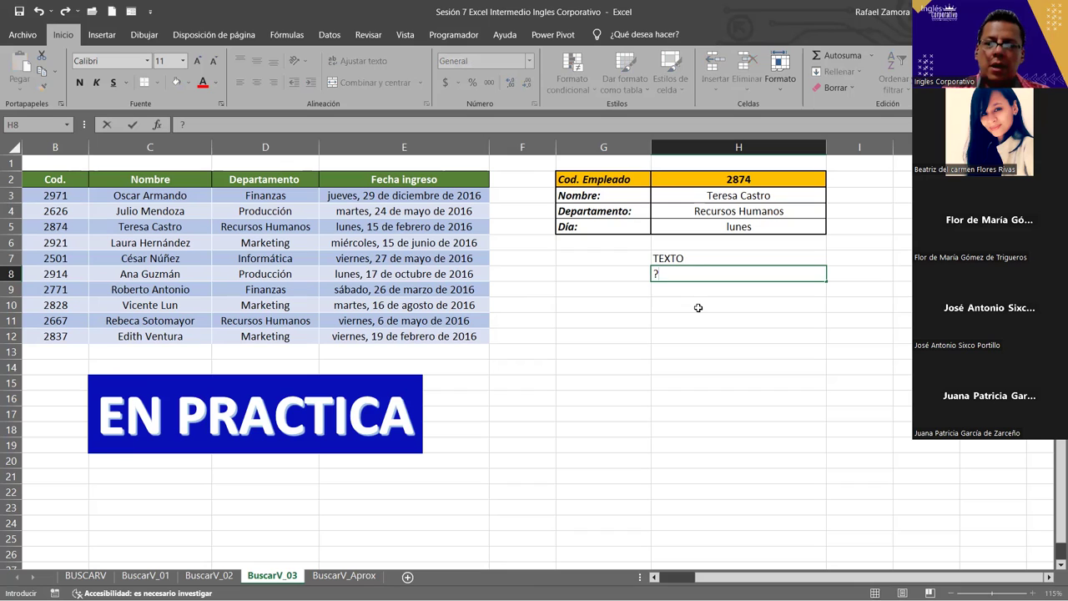
pyautogui.press('BackSpace')
# Enter =TEXTO(E3,"DDDD") in H8 to show the weekday jueves
pyautogui.write('=')
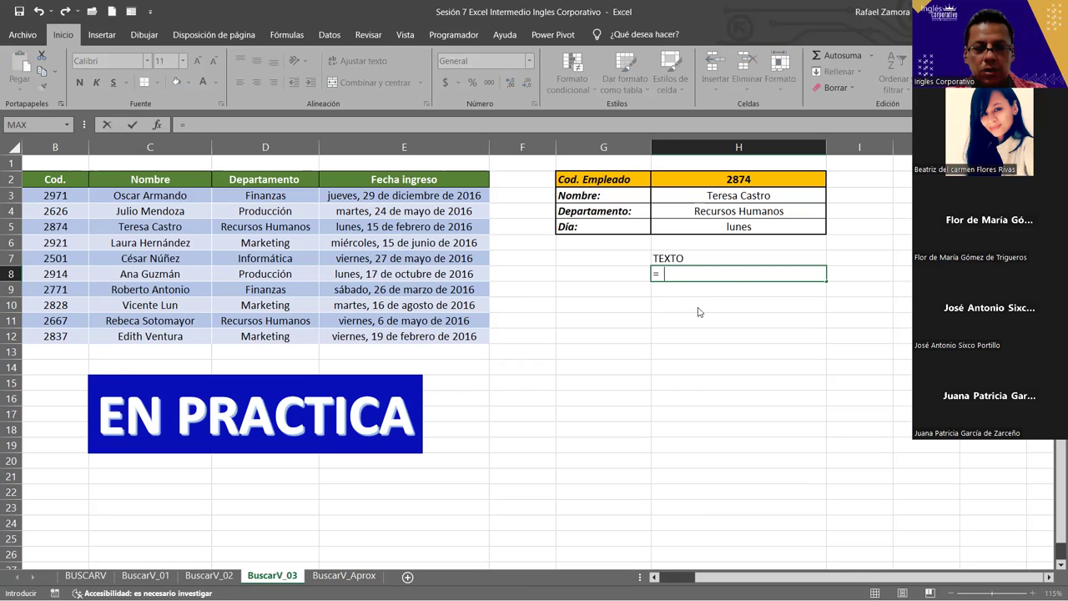
pyautogui.write('TEXT')
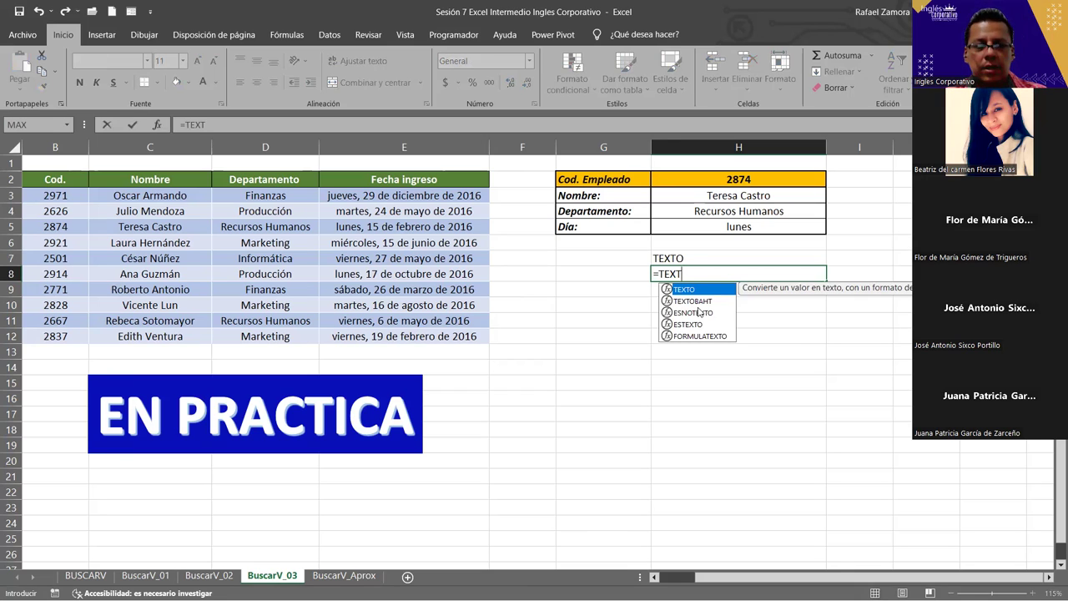
pyautogui.press('Tab')
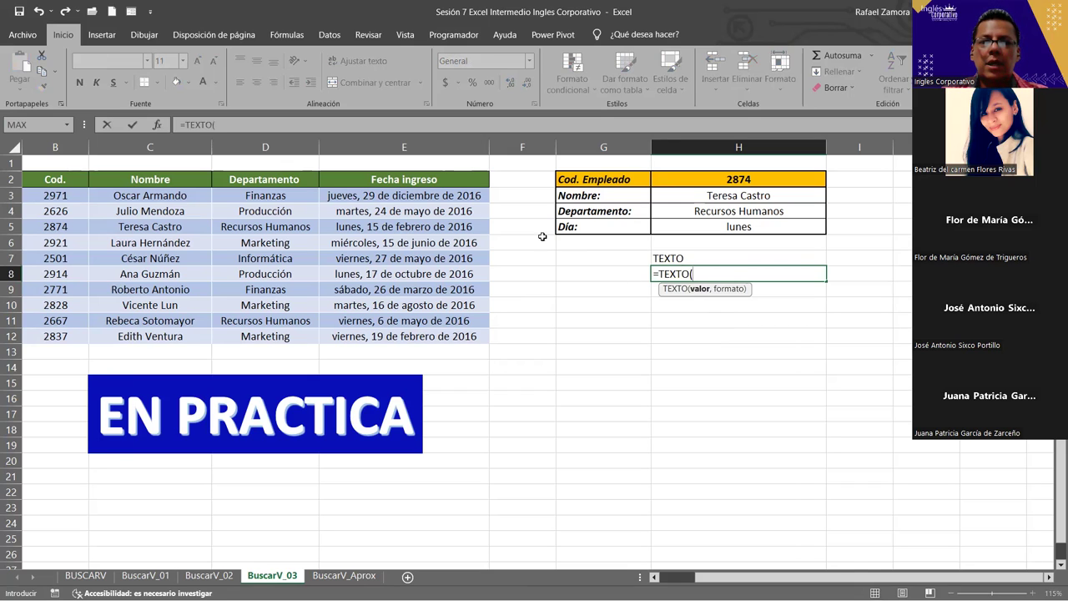
pyautogui.click(450, 197)
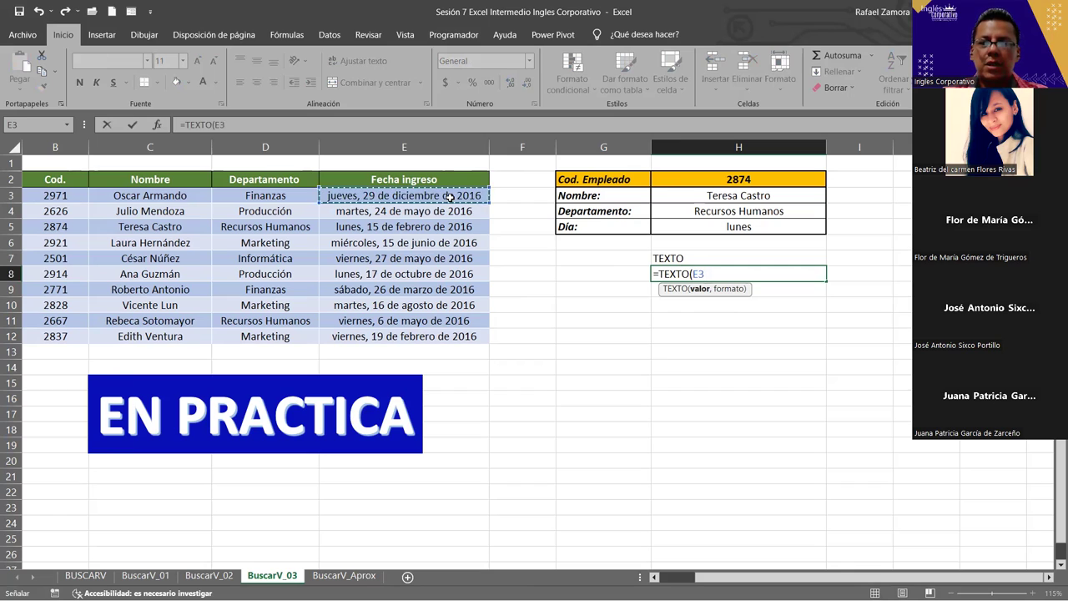
pyautogui.write(',')
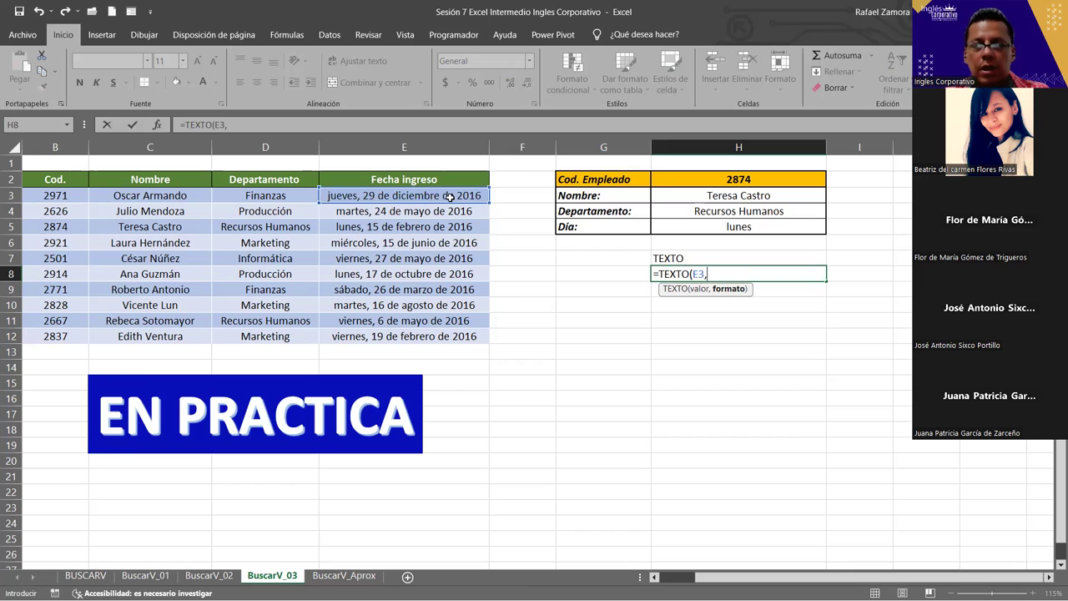
pyautogui.write('"')
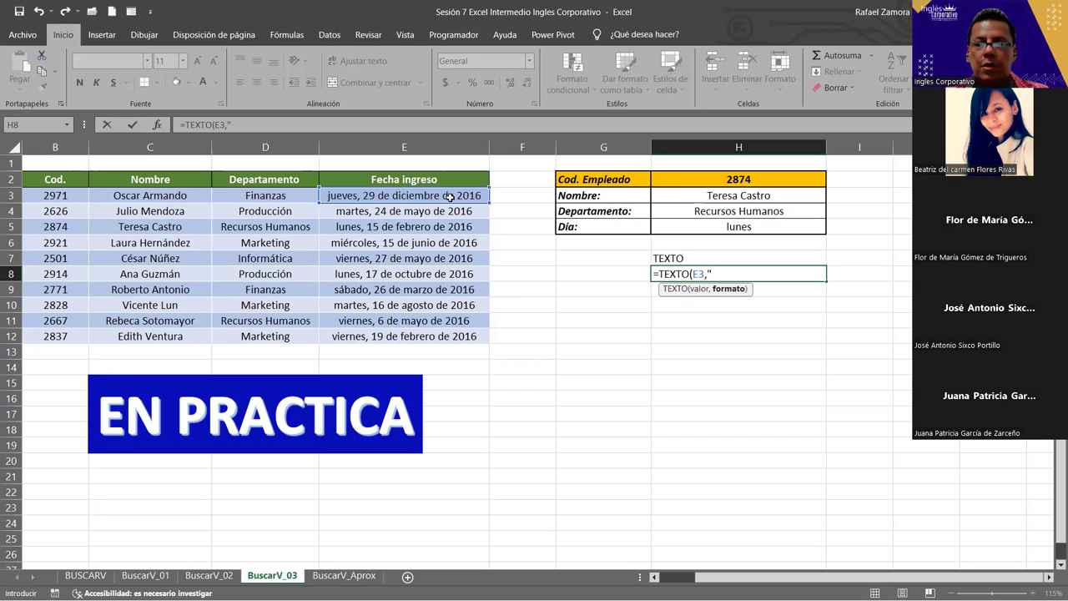
pyautogui.write('DDDD')
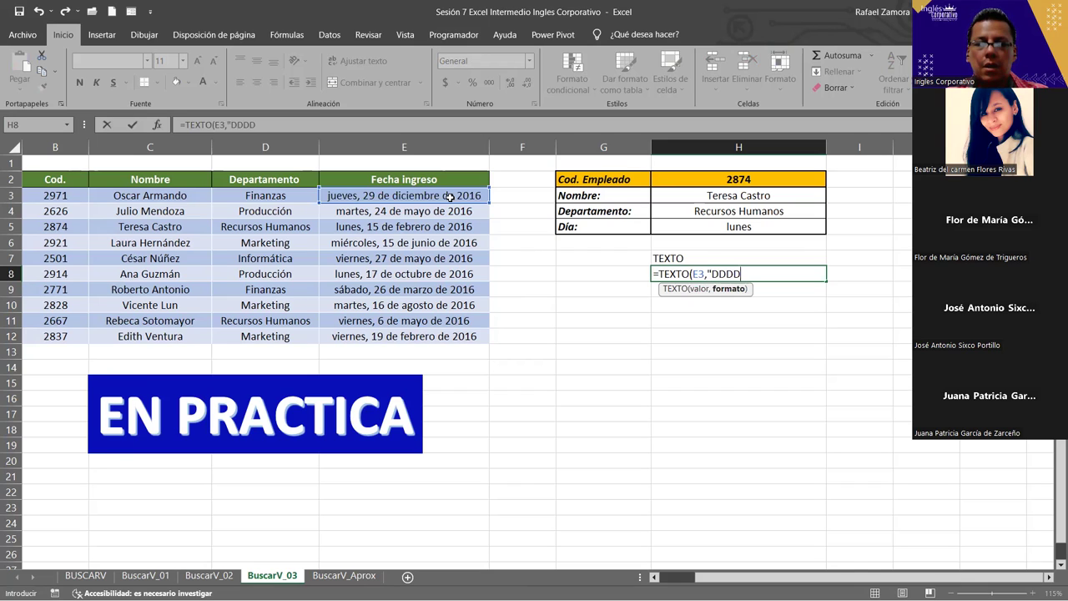
pyautogui.write('"')
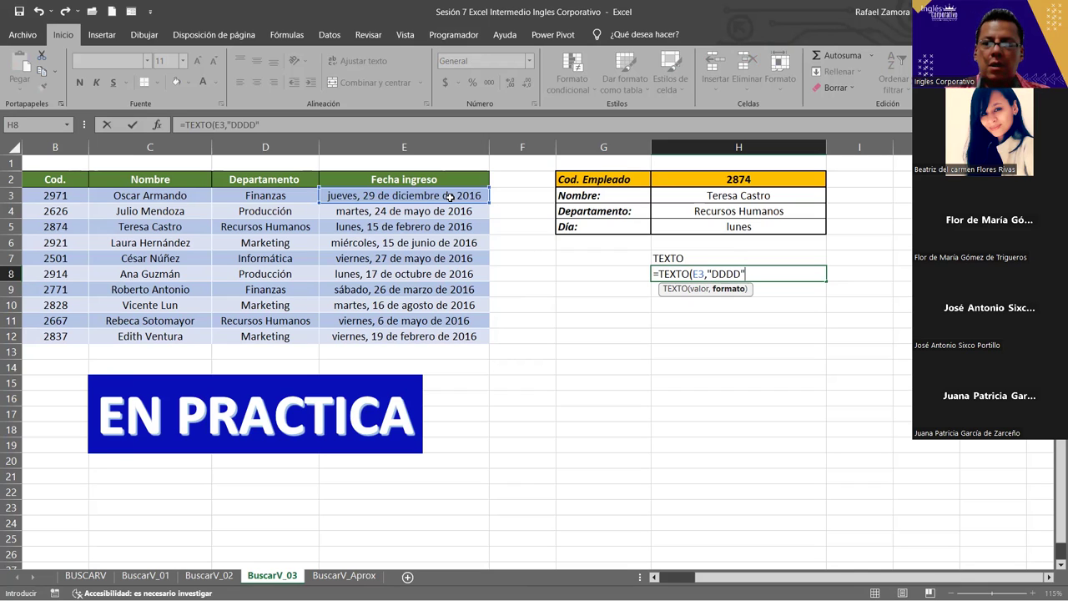
pyautogui.press('Return')
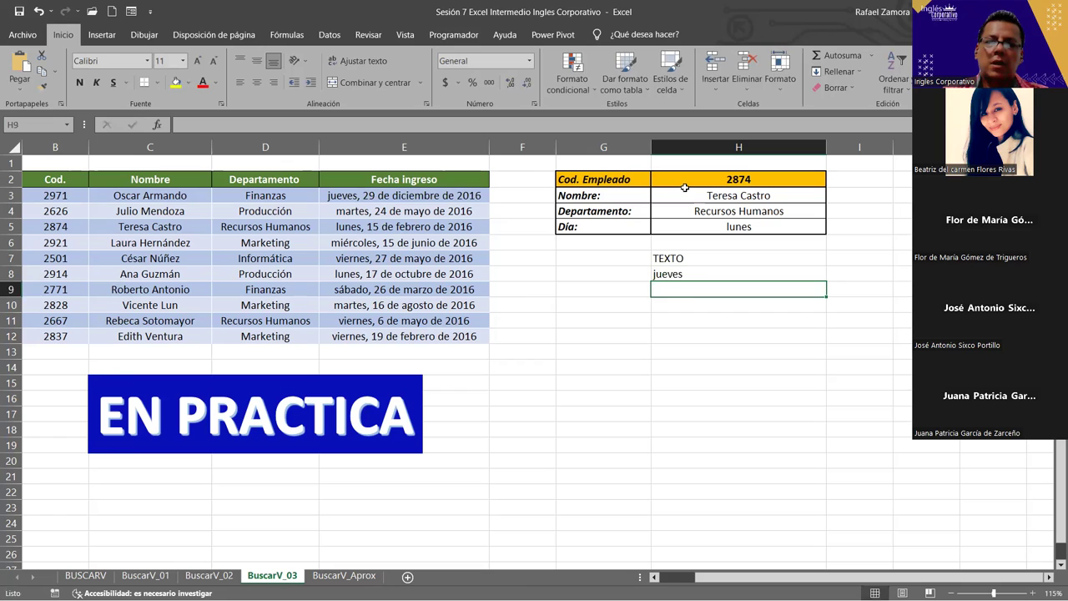
# Try the H8 TEXTO formula with format codes "DD", "dddd" and "mmmm"
pyautogui.doubleClick(704, 272)
pyautogui.moveTo(733, 274); pyautogui.dragTo(725, 273)
pyautogui.press('BackSpace')
pyautogui.press('BackSpace')
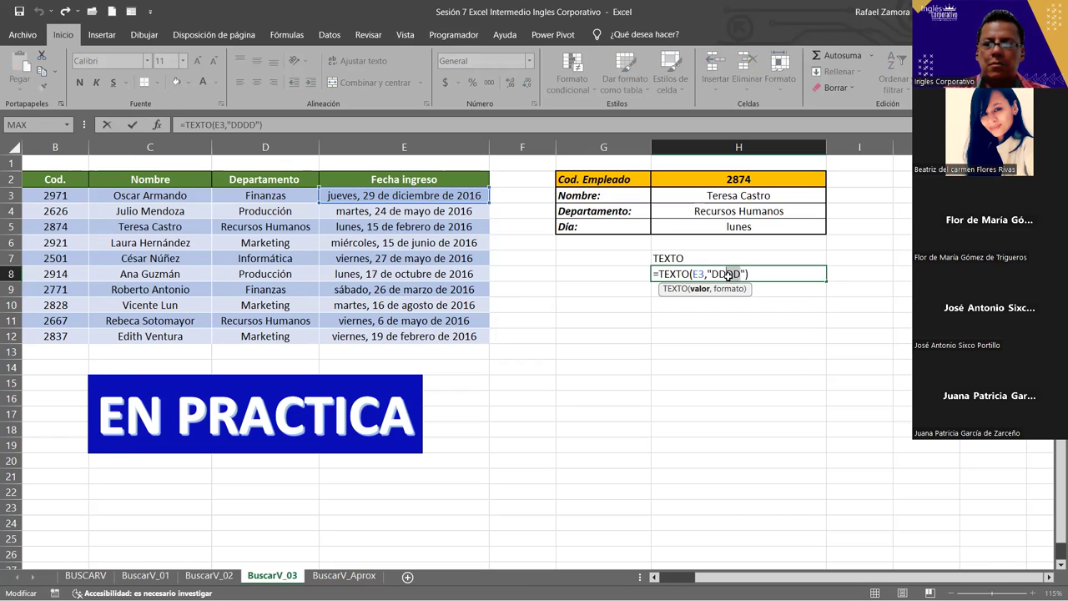
pyautogui.press('Return')
pyautogui.doubleClick(729, 273)
pyautogui.click(729, 274)
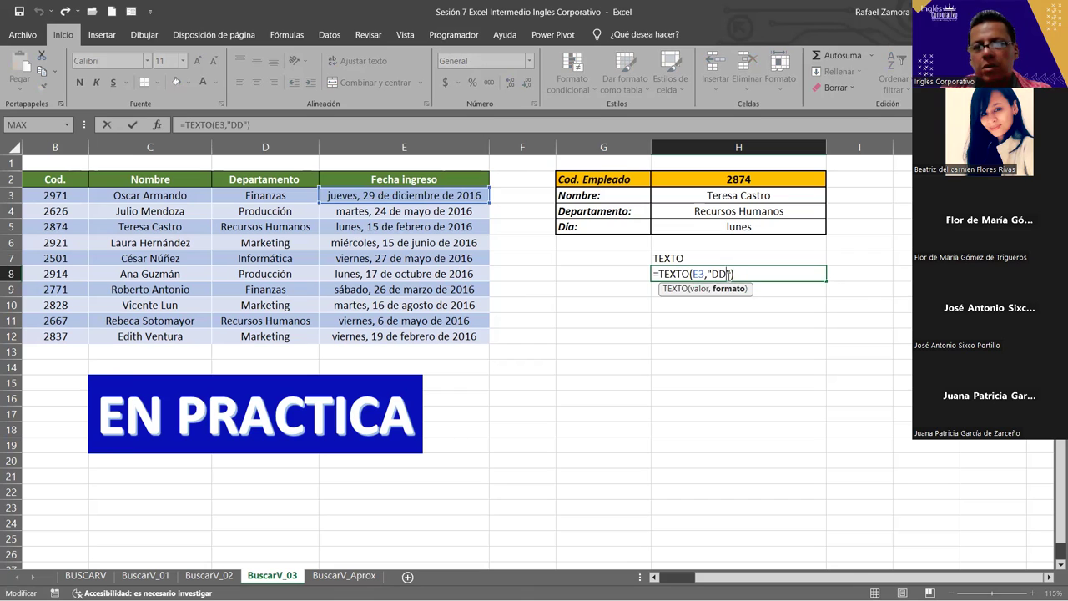
pyautogui.press('BackSpace')
pyautogui.press('BackSpace')
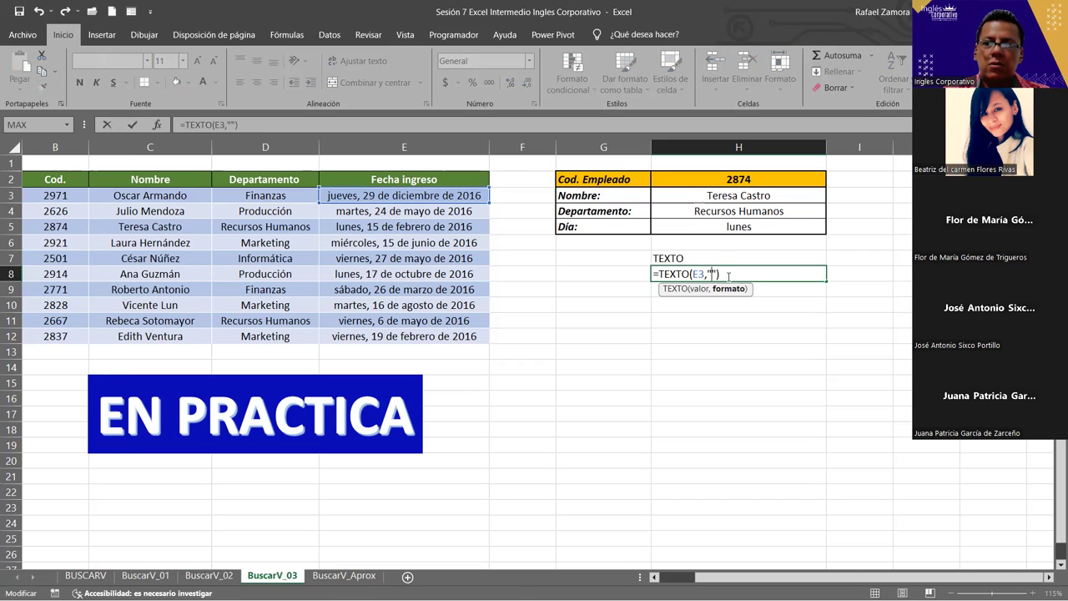
pyautogui.write('dddd')
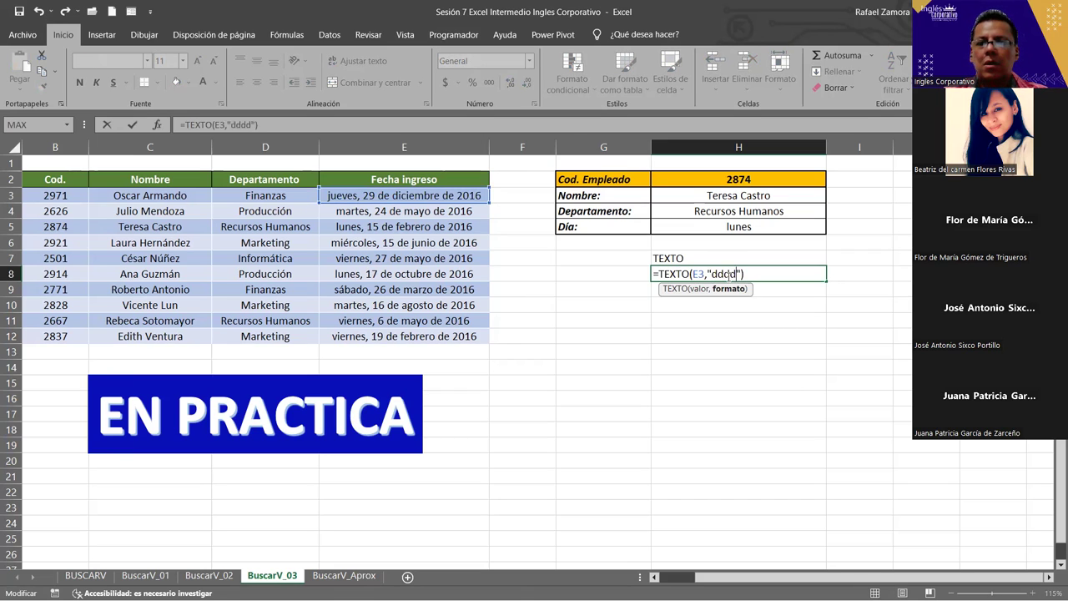
pyautogui.press('Return')
pyautogui.doubleClick(728, 275)
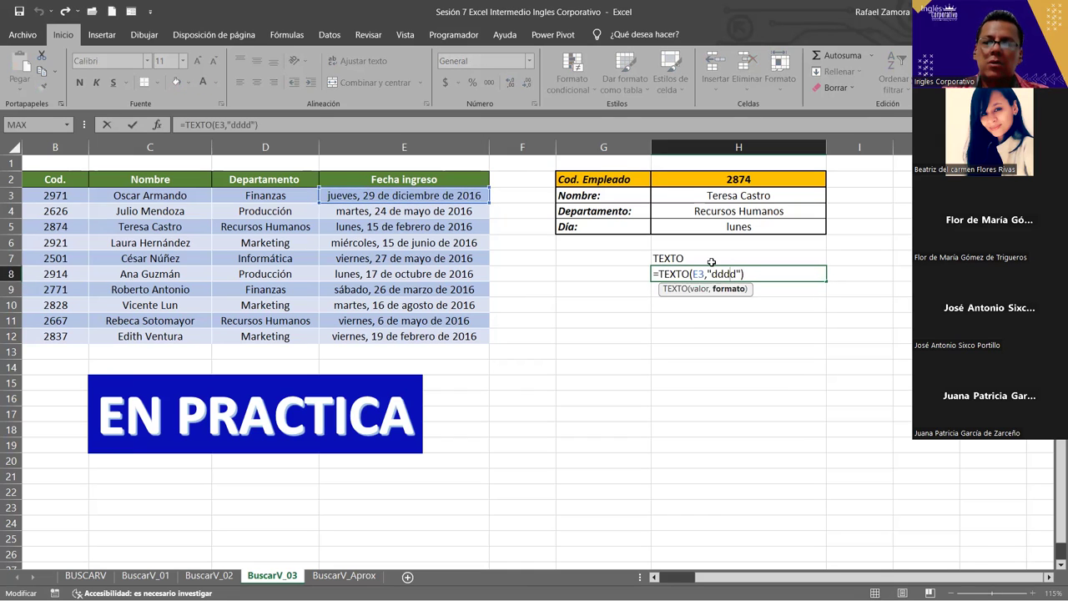
pyautogui.moveTo(710, 273); pyautogui.dragTo(738, 273)
pyautogui.write('mmmm')
pyautogui.press('Return')
# Clear the trial cells H7:H8 and reselect the Día cell H5
pyautogui.click(735, 274)
pyautogui.moveTo(725, 258); pyautogui.dragTo(722, 280)
pyautogui.press('Delete')
pyautogui.click(746, 228)
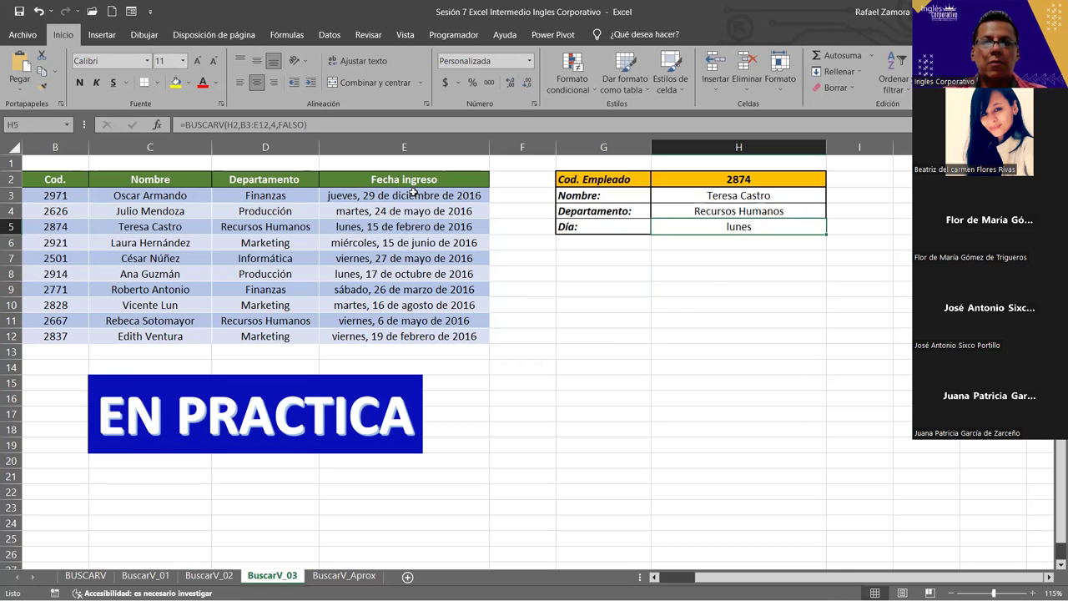
pyautogui.hotkey('ctrl', '1')
# Give cell H5 the Fecha larga format so it shows lunes, 15 de febrero de 2016
pyautogui.click(184, 168)
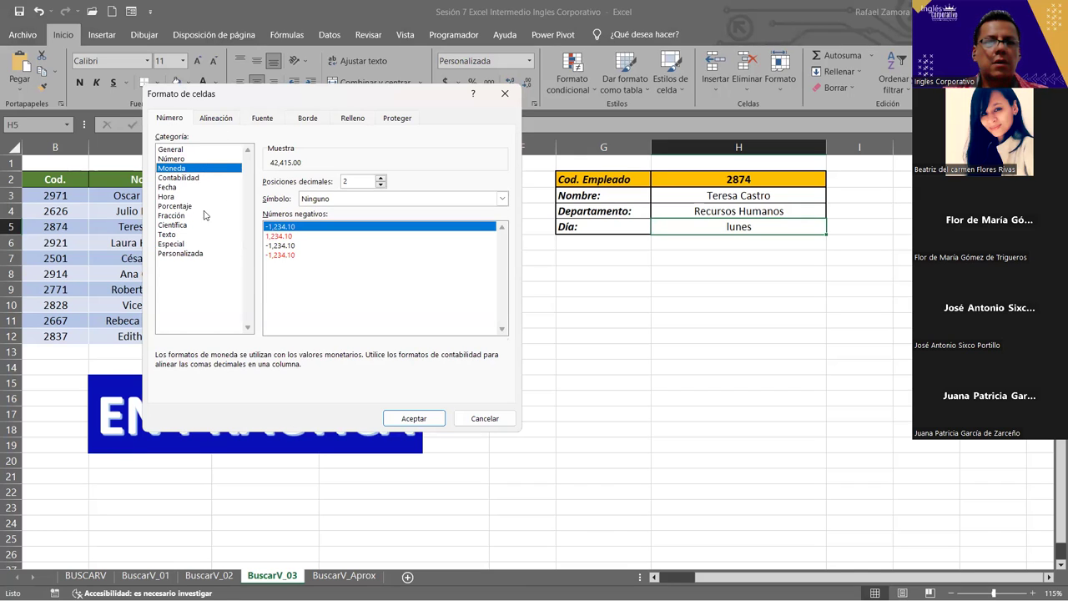
pyautogui.click(496, 423)
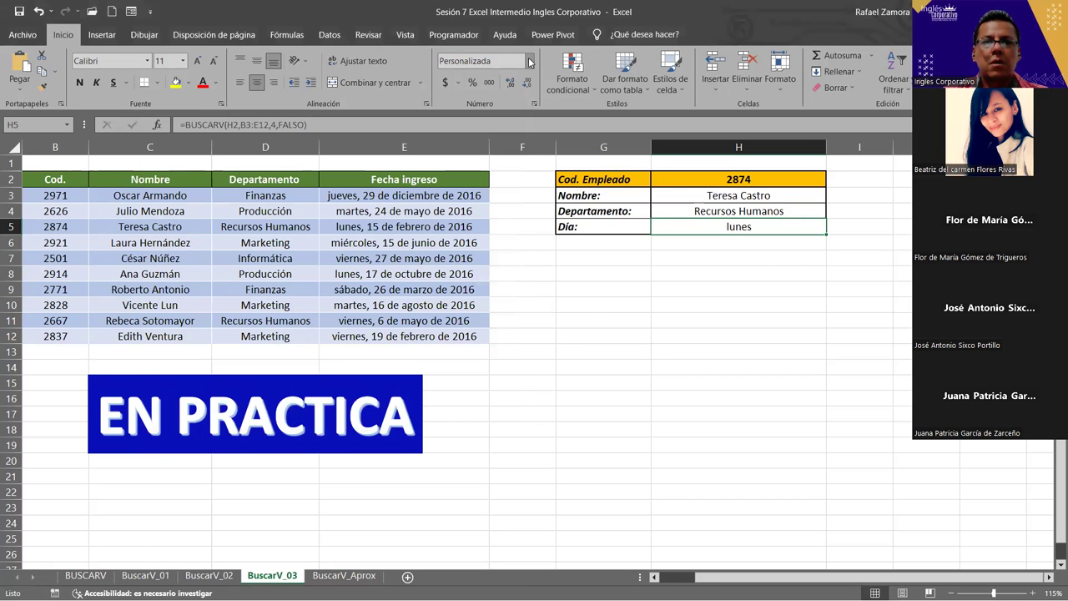
pyautogui.click(529, 61)
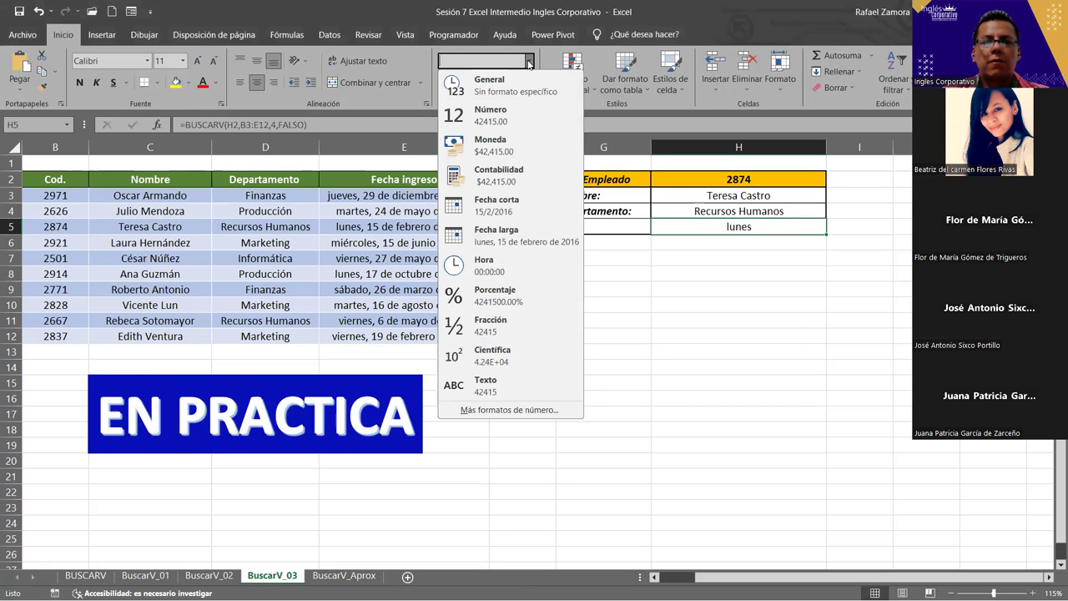
pyautogui.click(518, 242)
# Reselect H5 to view the long date, cancelling an accidental edit
pyautogui.click(708, 380)
pyautogui.press('Up')
pyautogui.press('Up')
pyautogui.press('Up')
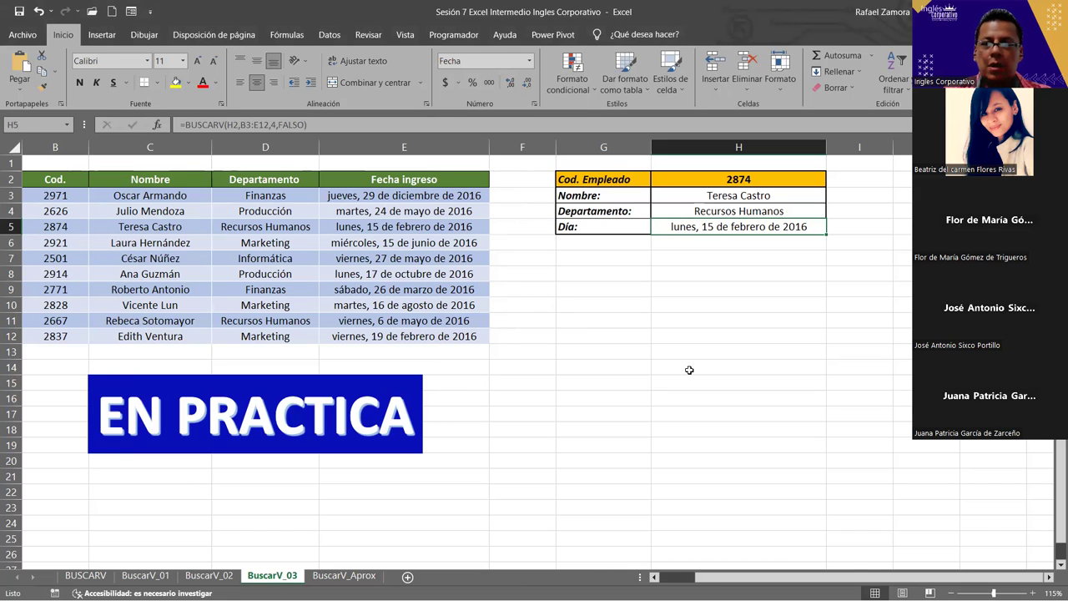
pyautogui.write('=')
pyautogui.press('Escape')
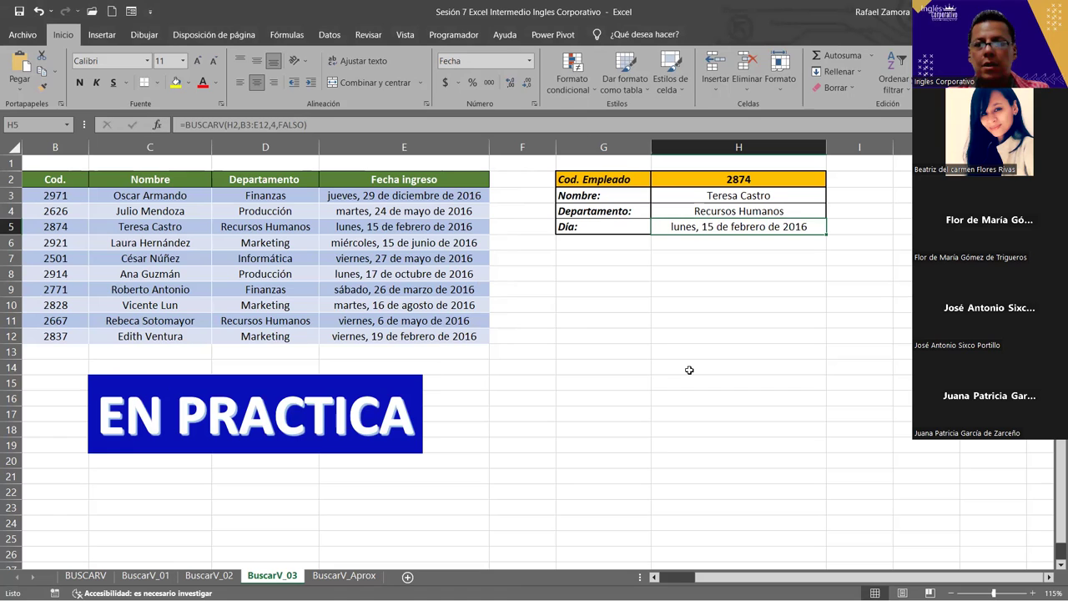
# Wrap H5's lookup as =TEXTO(BUSCARV(H2,B3:E12,4,FALSO),"dddd") to return the weekday name
pyautogui.doubleClick(762, 226)
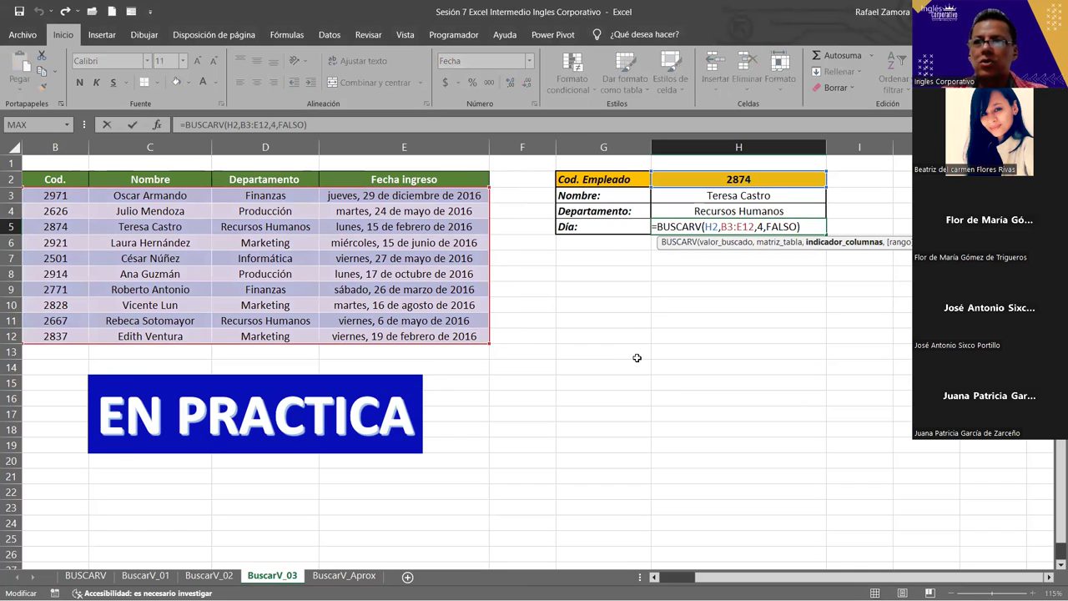
pyautogui.click(654, 226)
pyautogui.write('t')
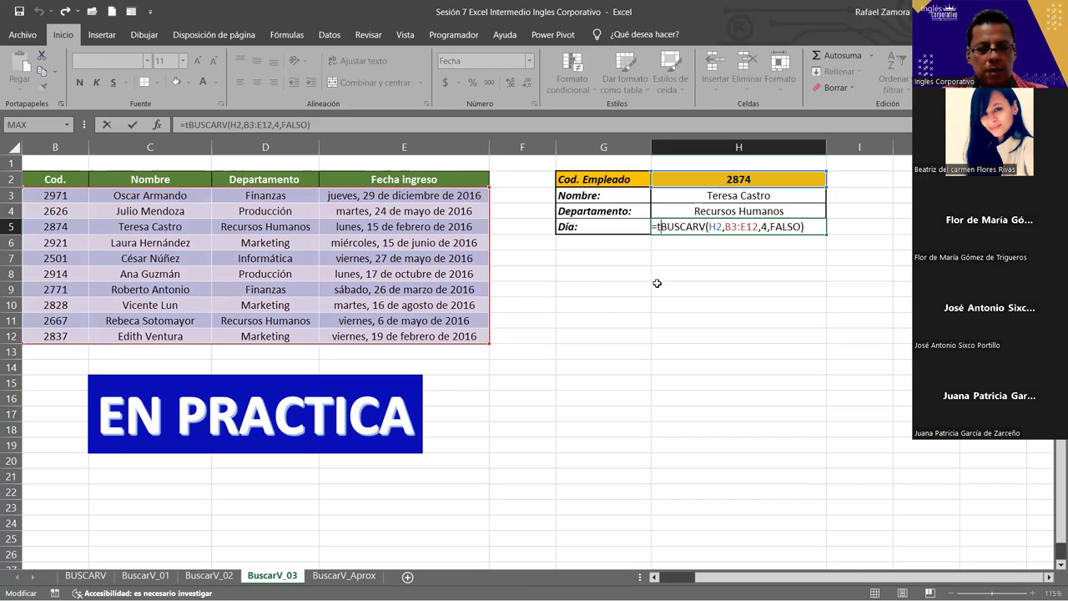
pyautogui.write('ex')
pyautogui.press('Tab')
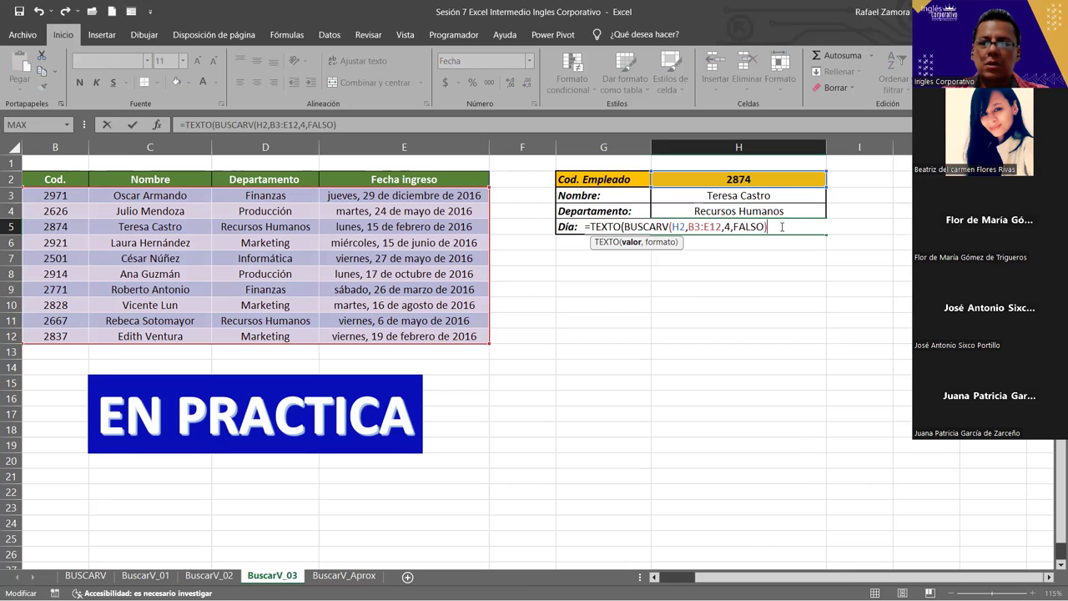
pyautogui.write(',')
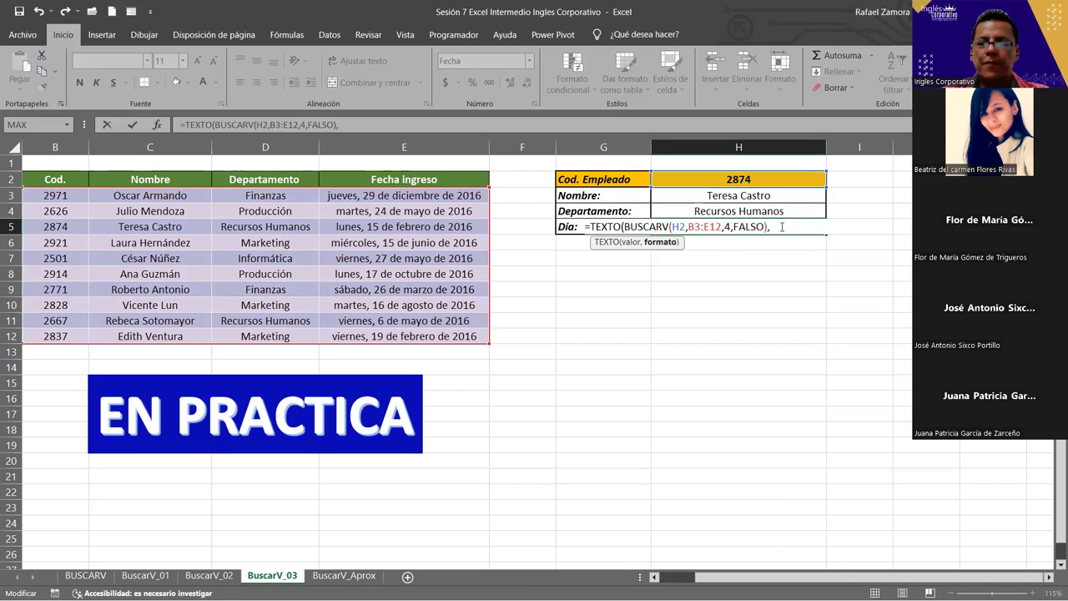
pyautogui.write('[')
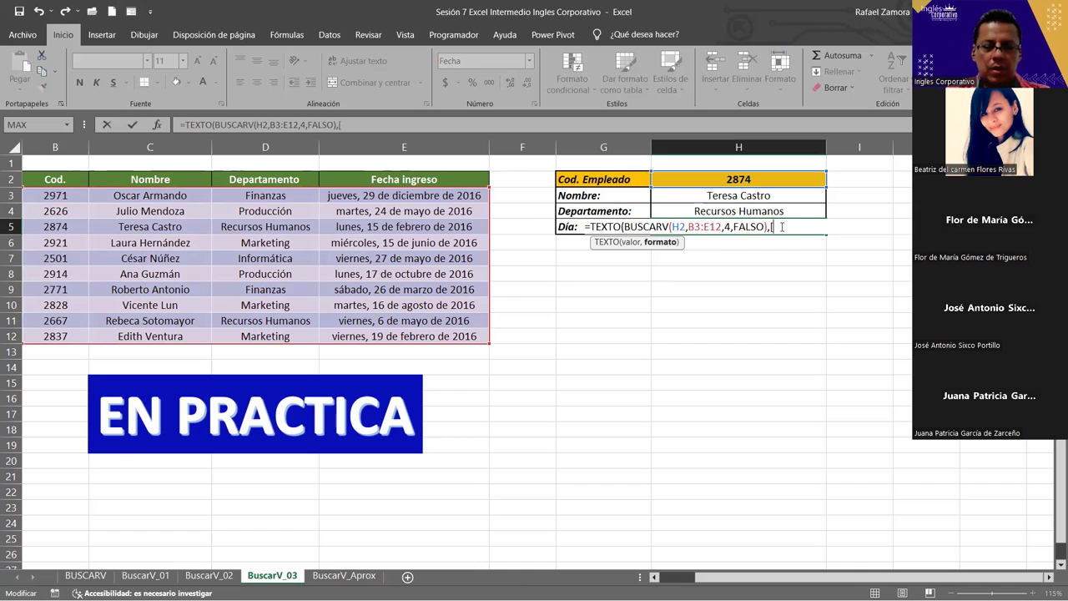
pyautogui.press('BackSpace')
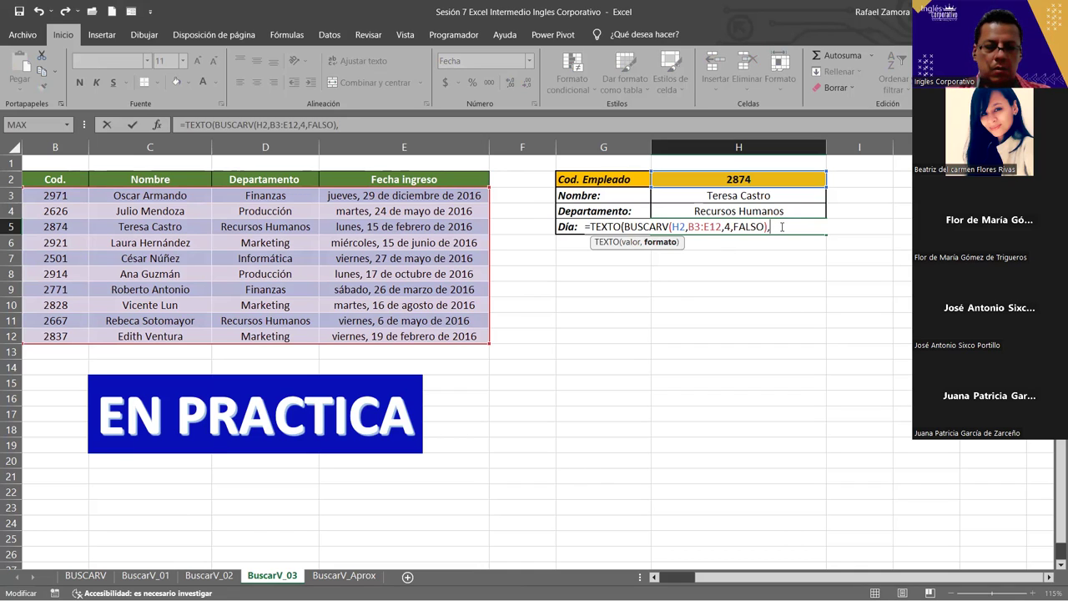
pyautogui.write('"dddd")')
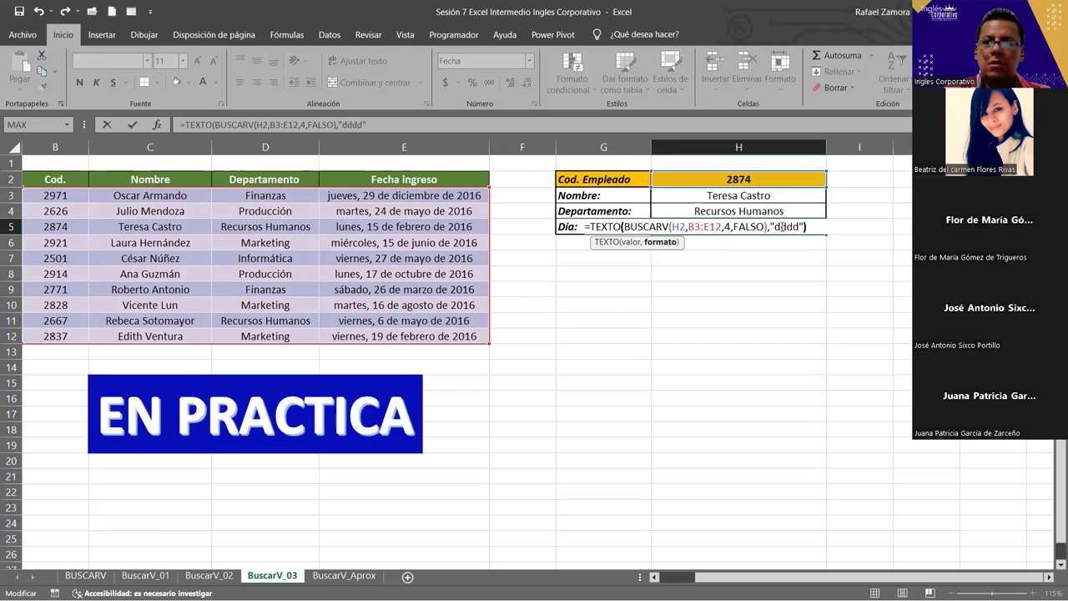
pyautogui.press('Return')
# Reopen H5 to review the TEXTO formula returning lunes
pyautogui.click(778, 224)
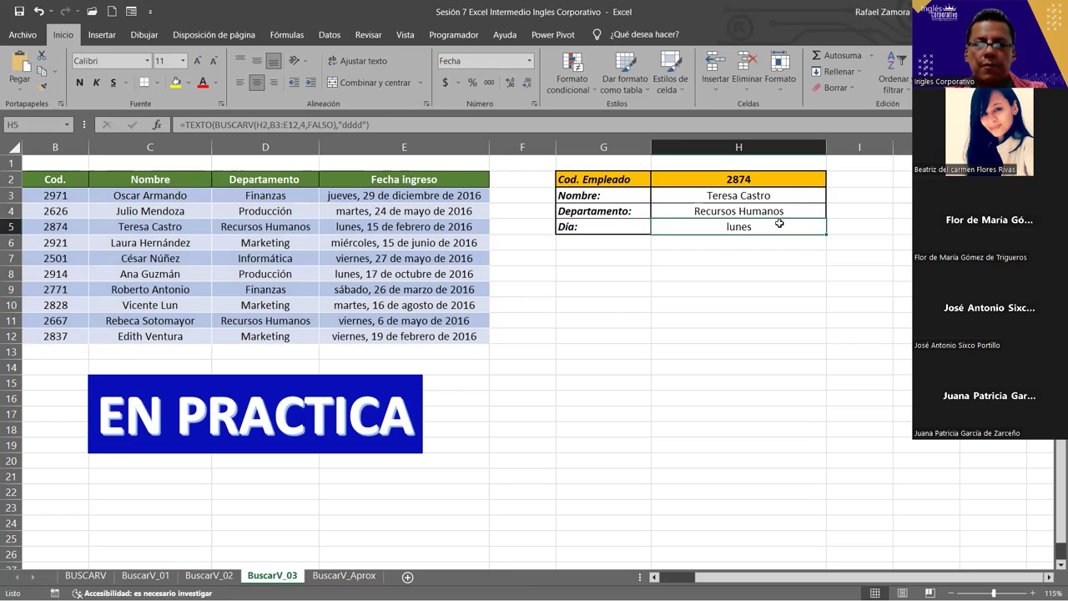
pyautogui.doubleClick(778, 224)
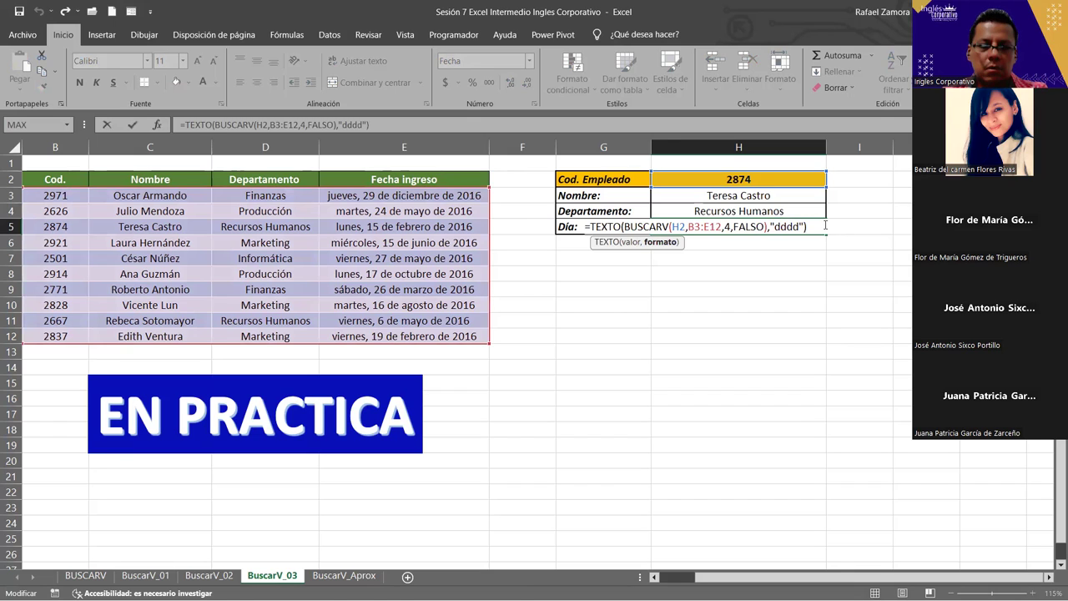
pyautogui.click(824, 225)
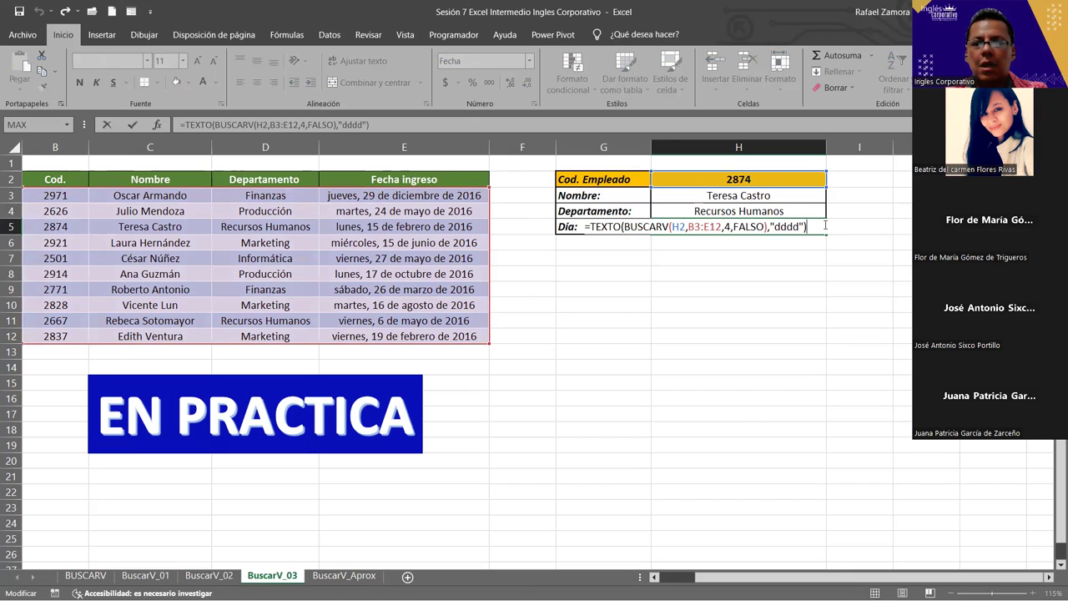
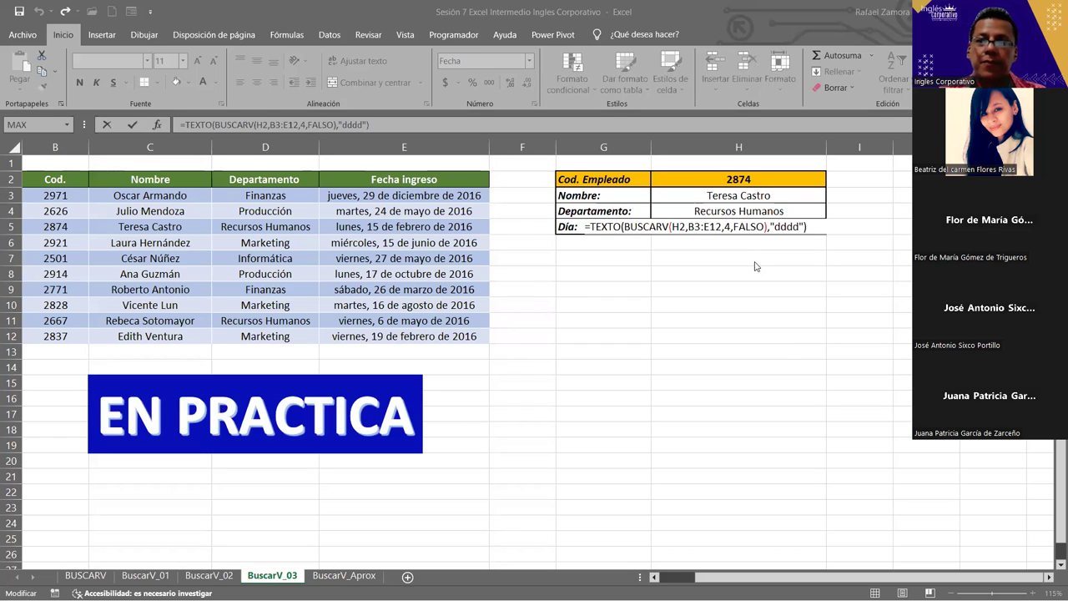
# Commit the weekday formula in H5 so Día shows lunes for employee 2874
pyautogui.hotkey('ctrl', 'Return')
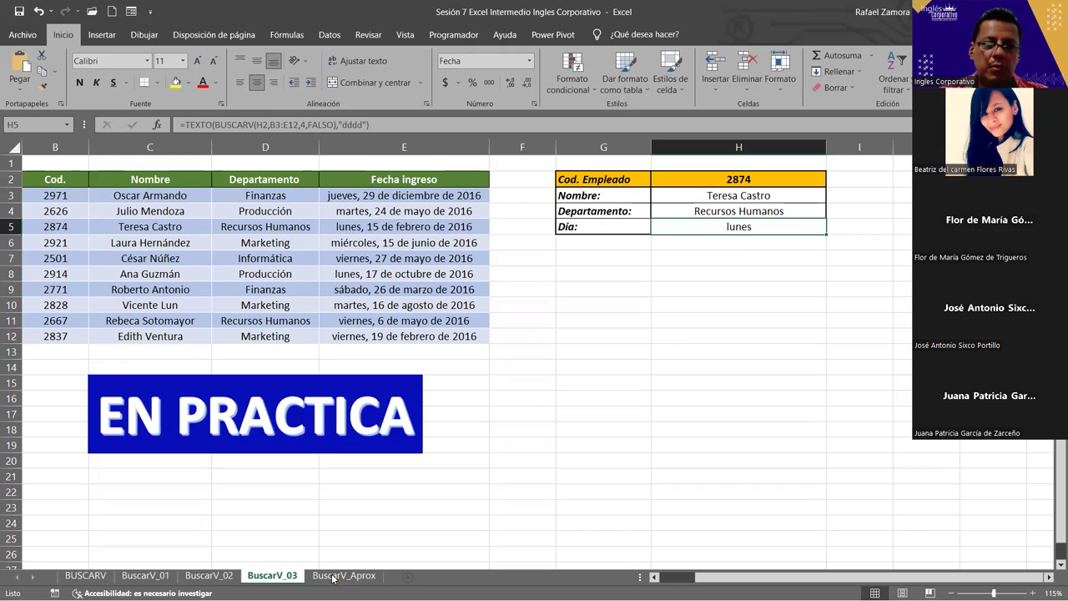
# Switch to the BuscarV_Aprox sheet and review its grade table A3:C16, from F to A++
pyautogui.click(332, 576)
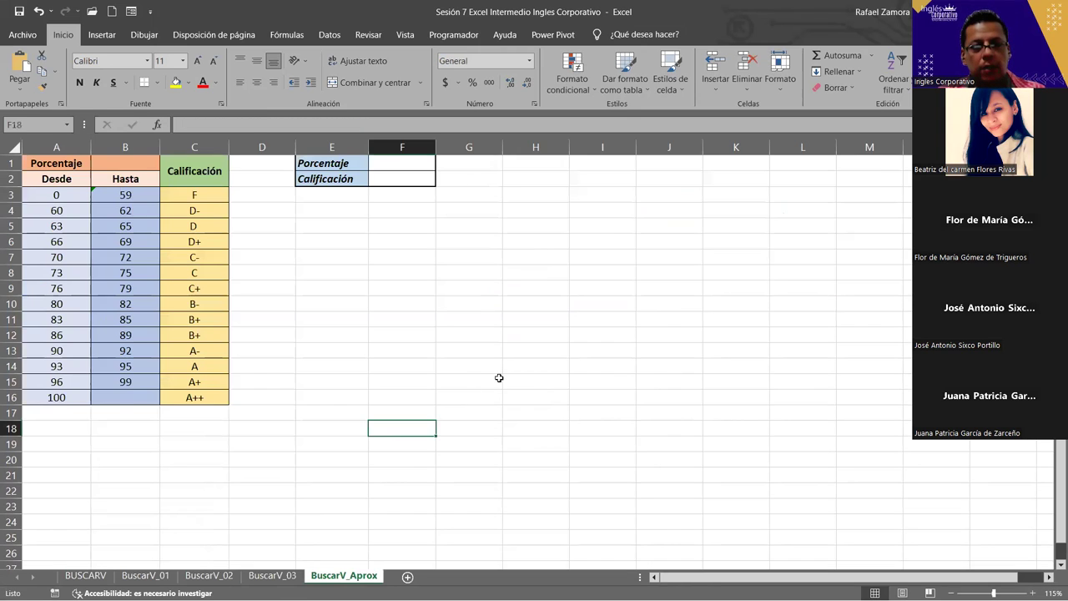
pyautogui.keyDown('ctrl'); pyautogui.scroll(1, 499, 378); pyautogui.keyUp('ctrl')
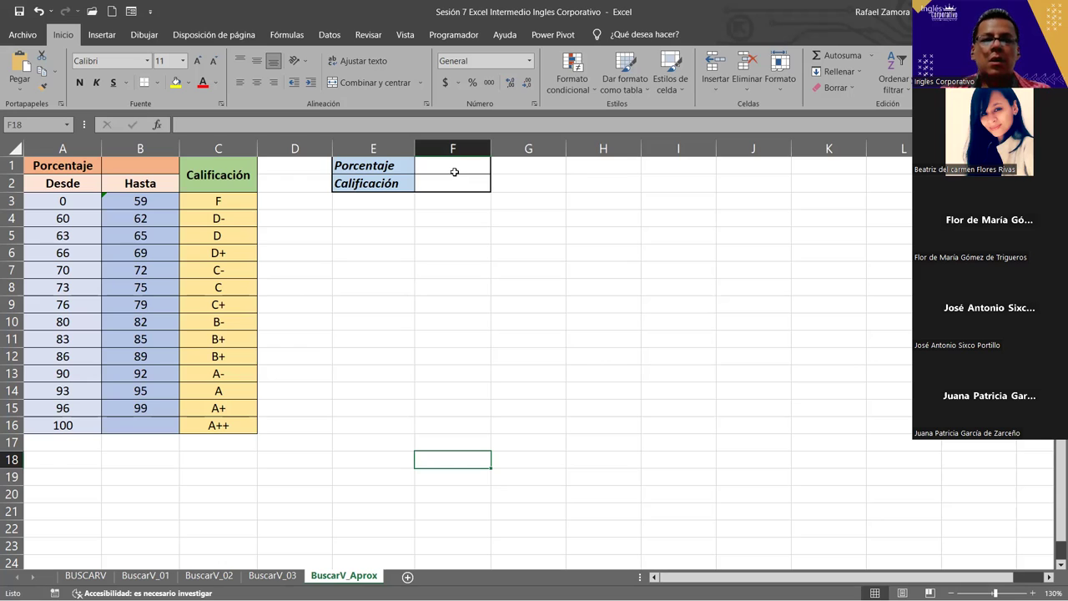
pyautogui.moveTo(73, 200); pyautogui.dragTo(220, 428)
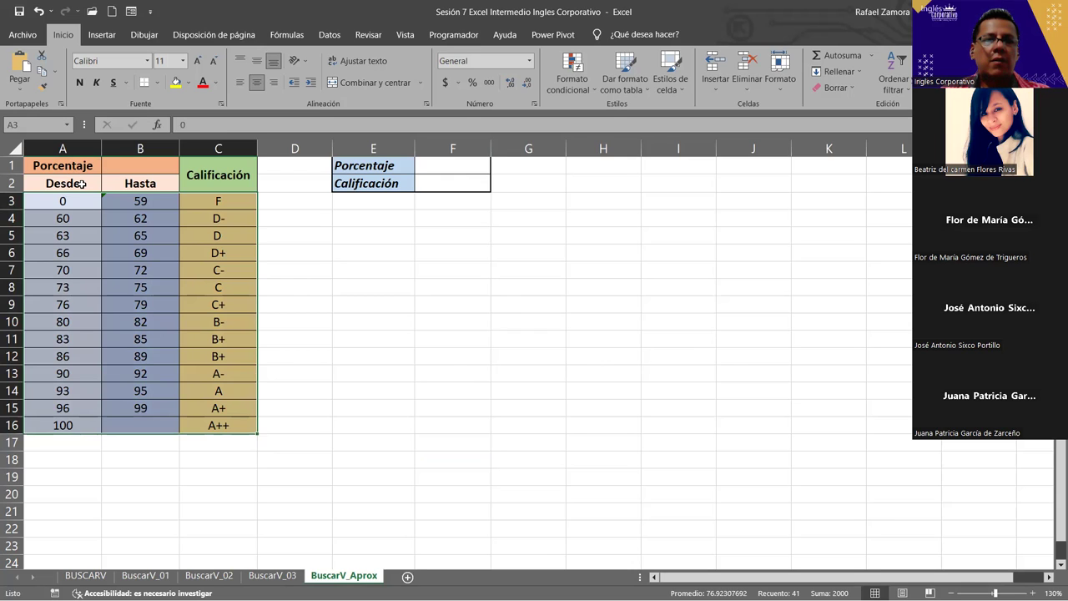
pyautogui.click(80, 183)
pyautogui.click(156, 179)
pyautogui.click(204, 184)
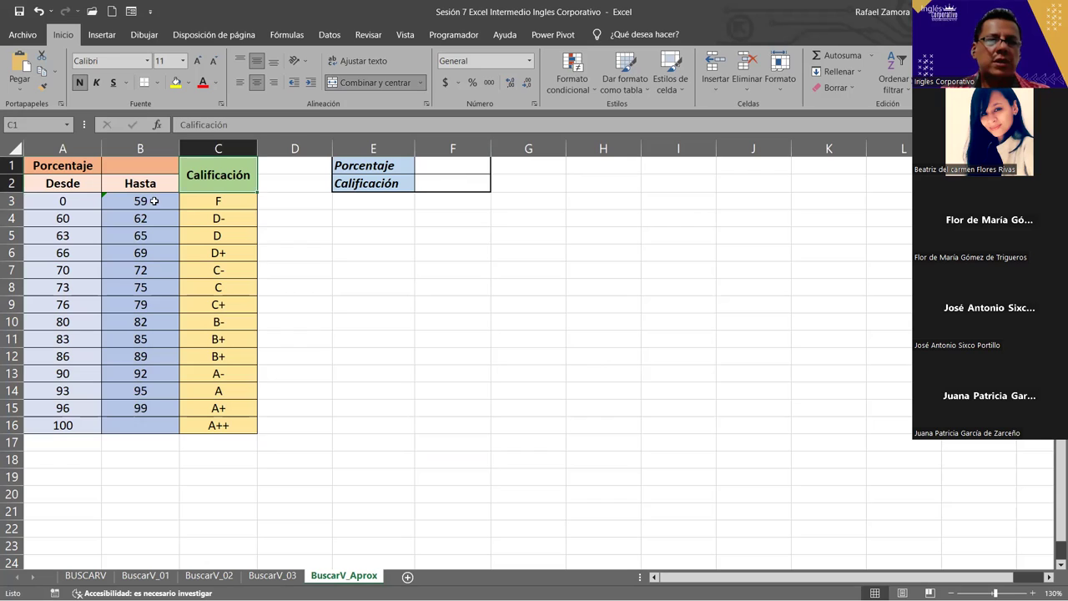
pyautogui.click(244, 208)
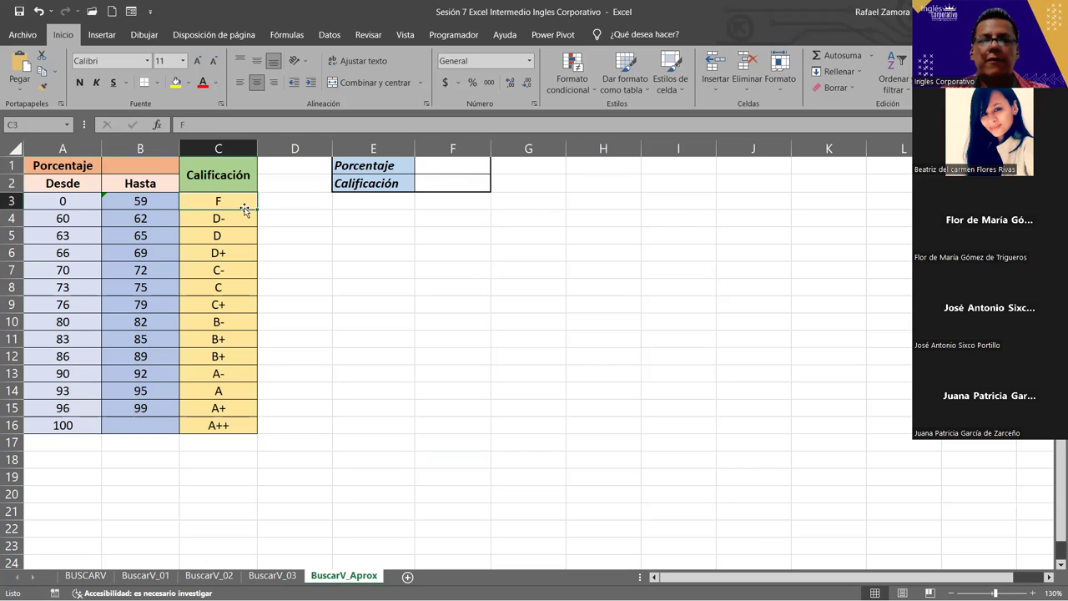
pyautogui.click(66, 235)
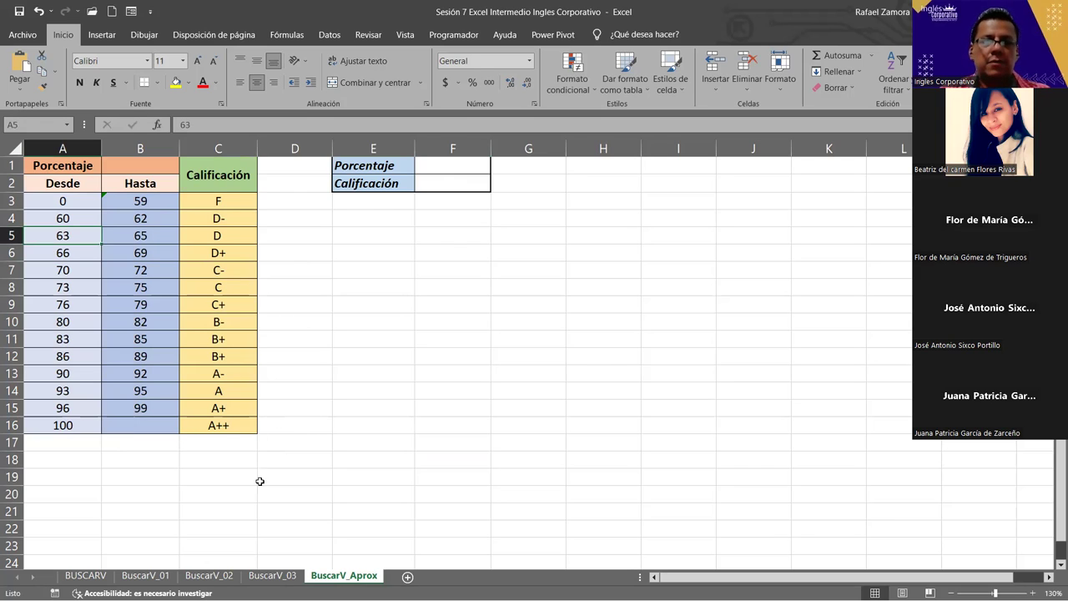
pyautogui.click(439, 166)
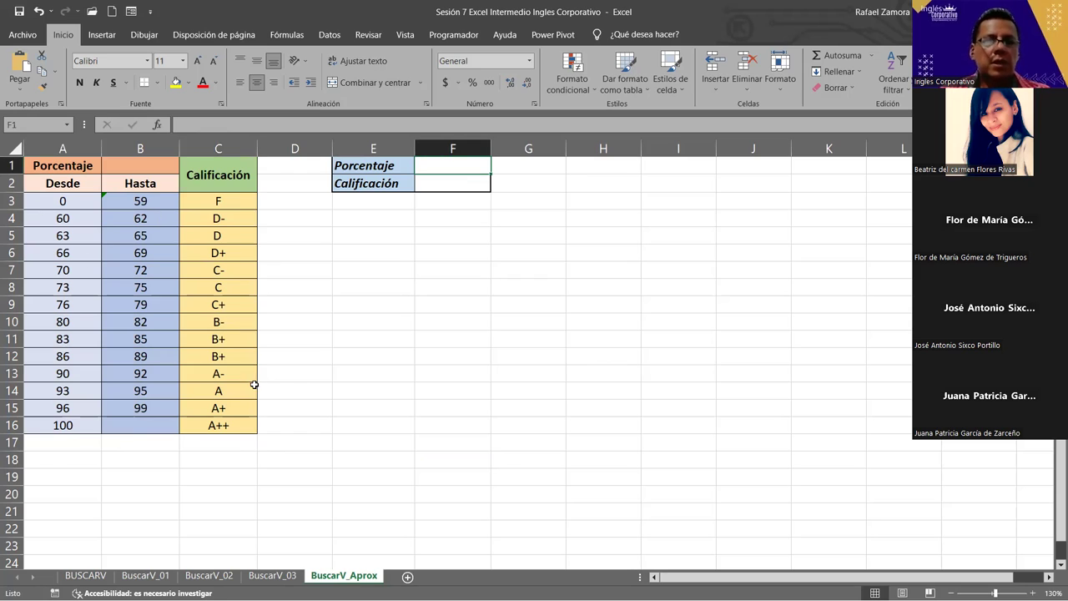
# Enter Porcentaje 60 and the grade lookup =BUSCARV(F1,A3:C16,3,FALSO) in F2, returning D-
pyautogui.write('60')
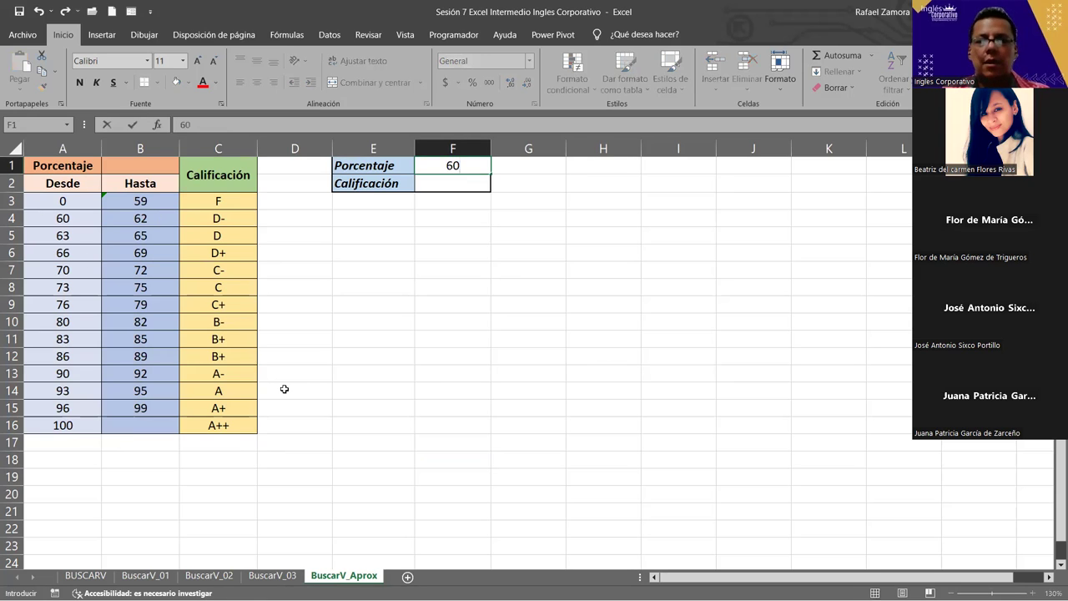
pyautogui.press('Return')
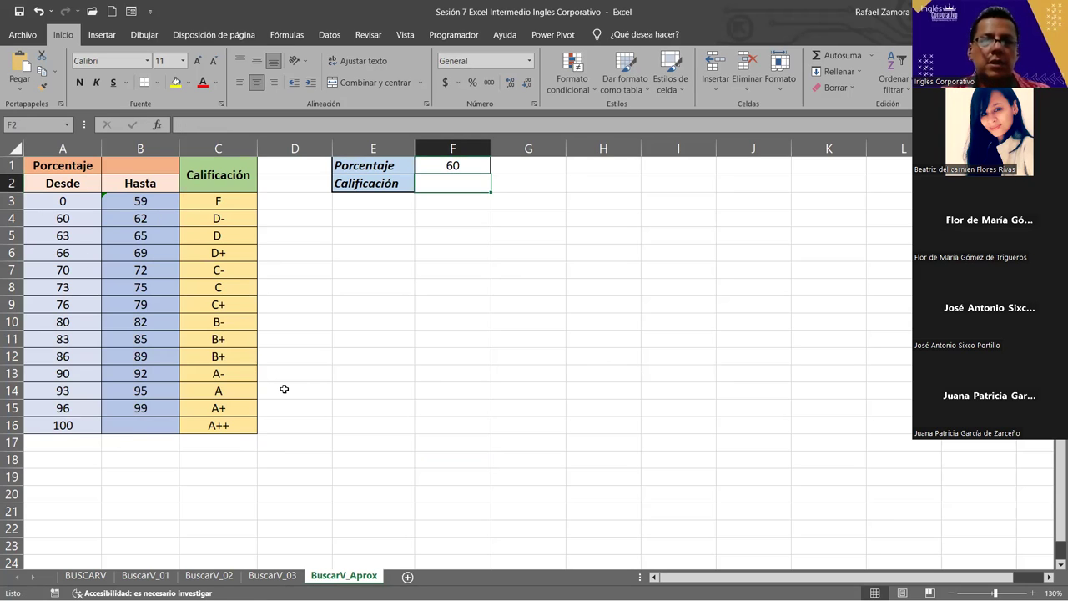
pyautogui.write('=')
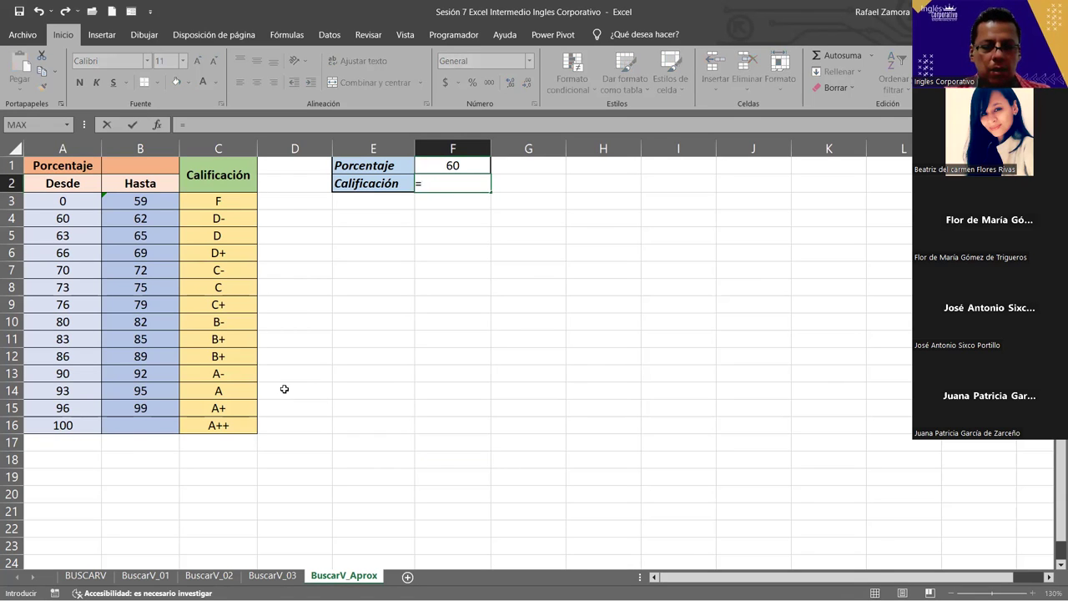
pyautogui.write('buscar')
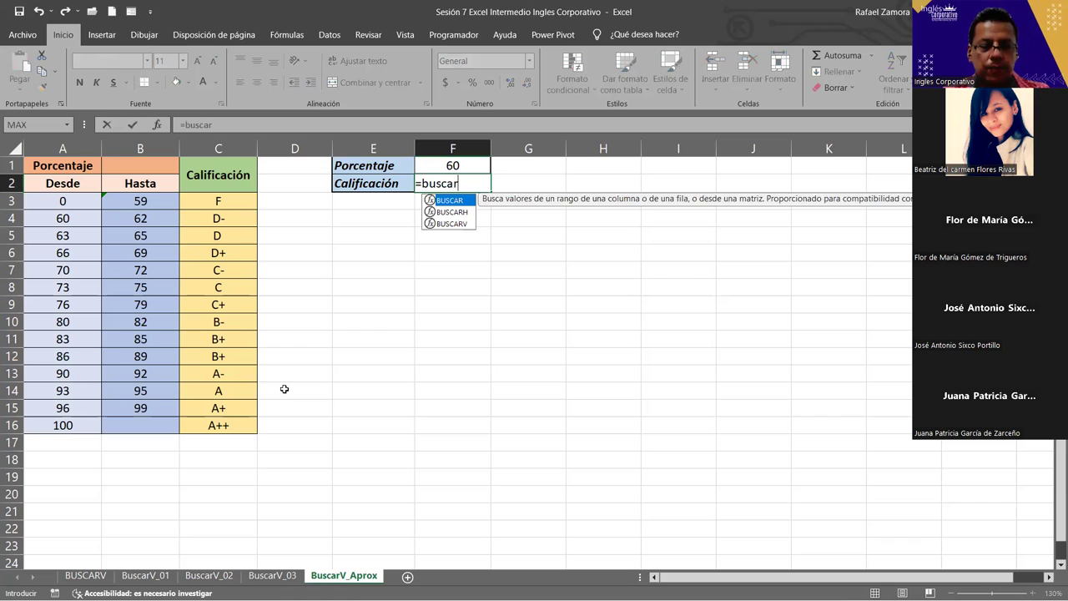
pyautogui.write('v')
pyautogui.press('Tab')
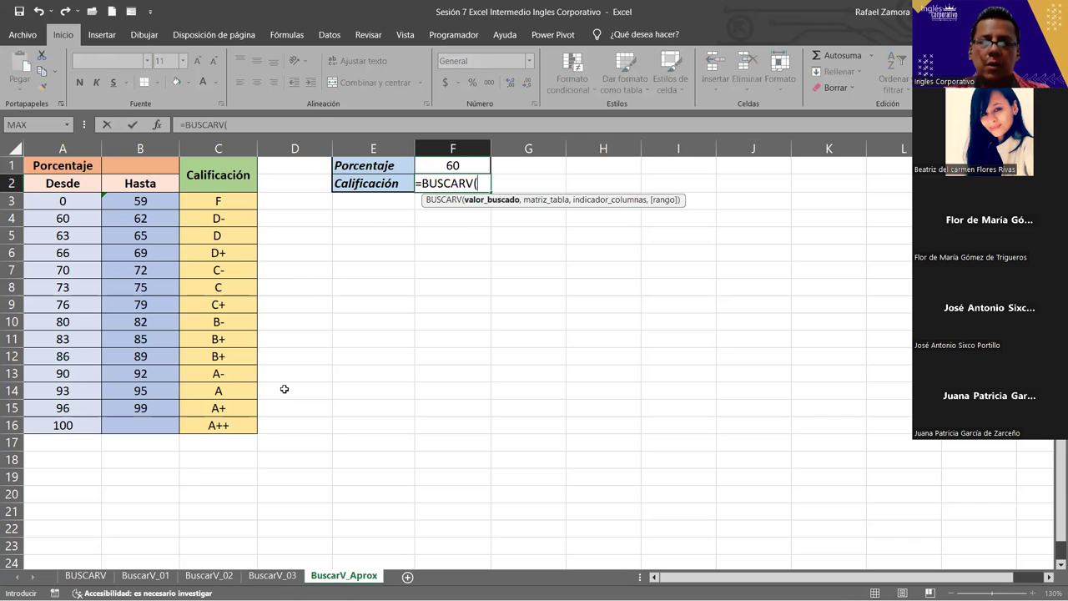
pyautogui.click(449, 166)
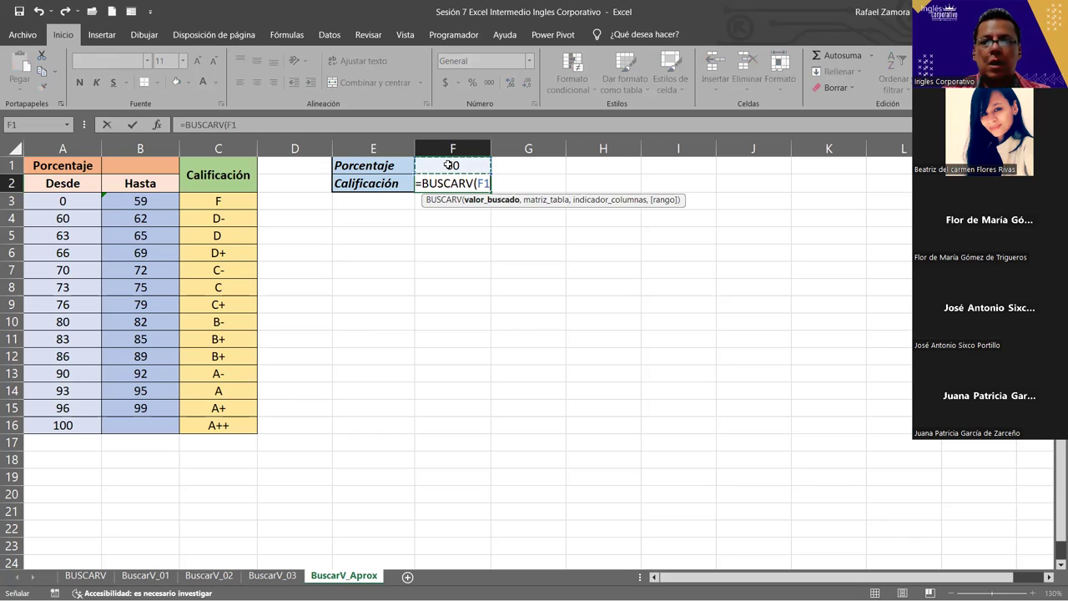
pyautogui.write(',')
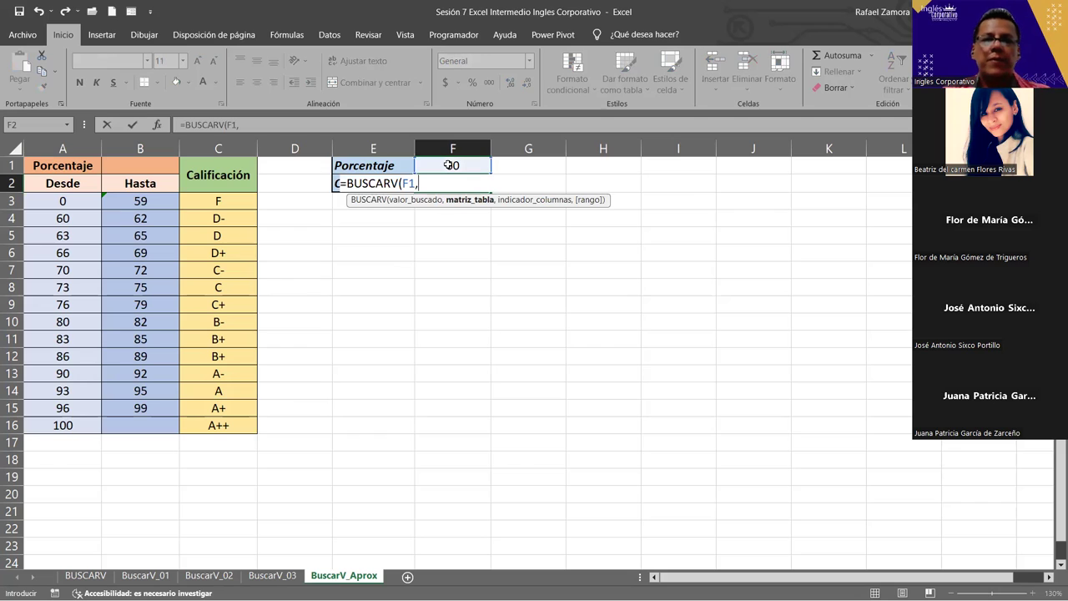
pyautogui.click(72, 205)
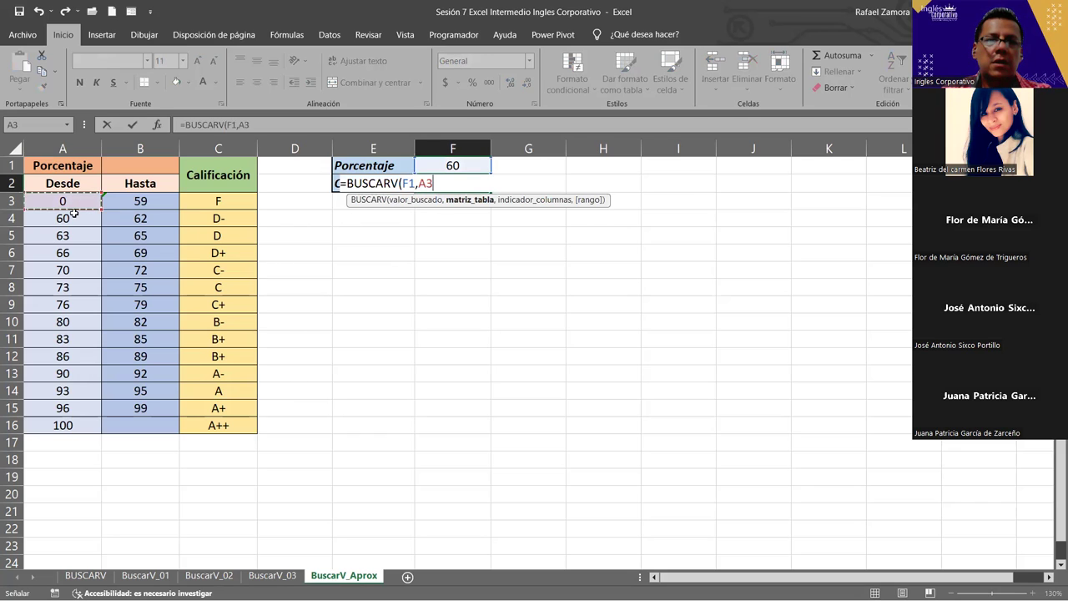
pyautogui.keyDown('shift'); pyautogui.click(209, 431); pyautogui.keyUp('shift')
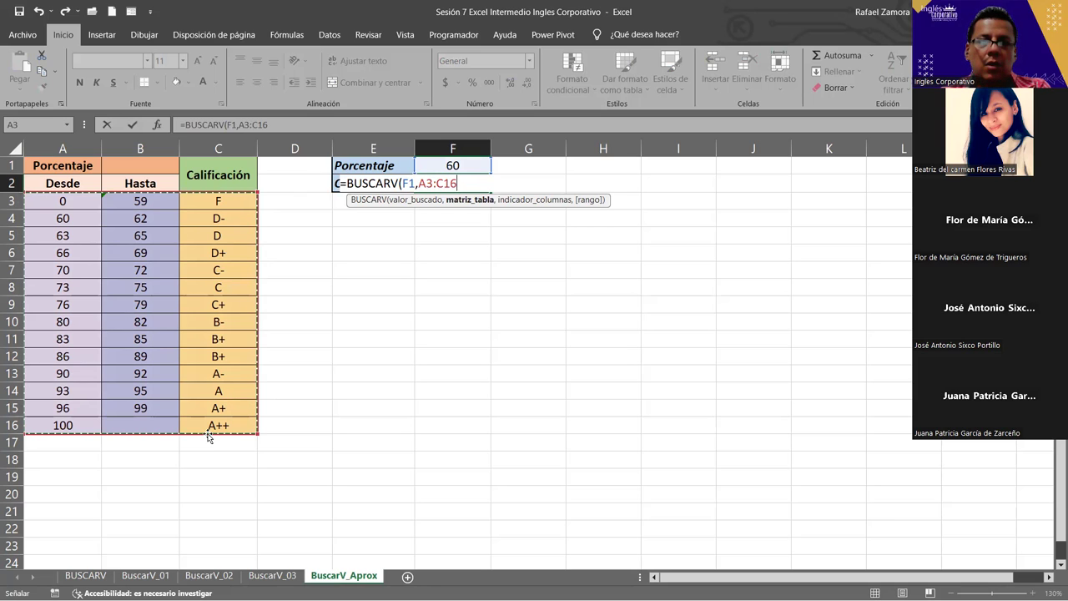
pyautogui.write(',')
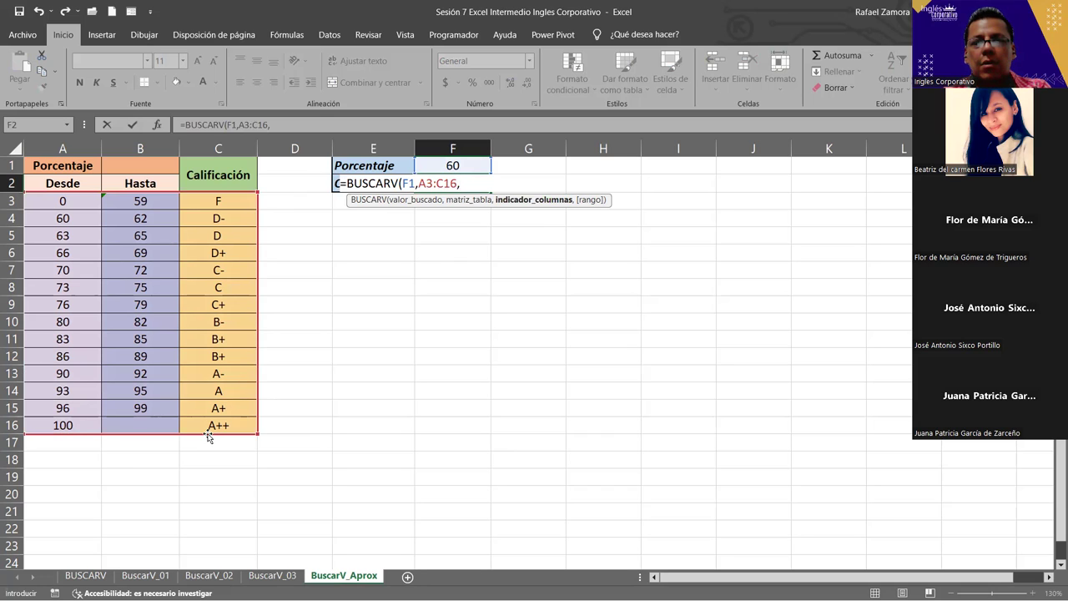
pyautogui.write('3')
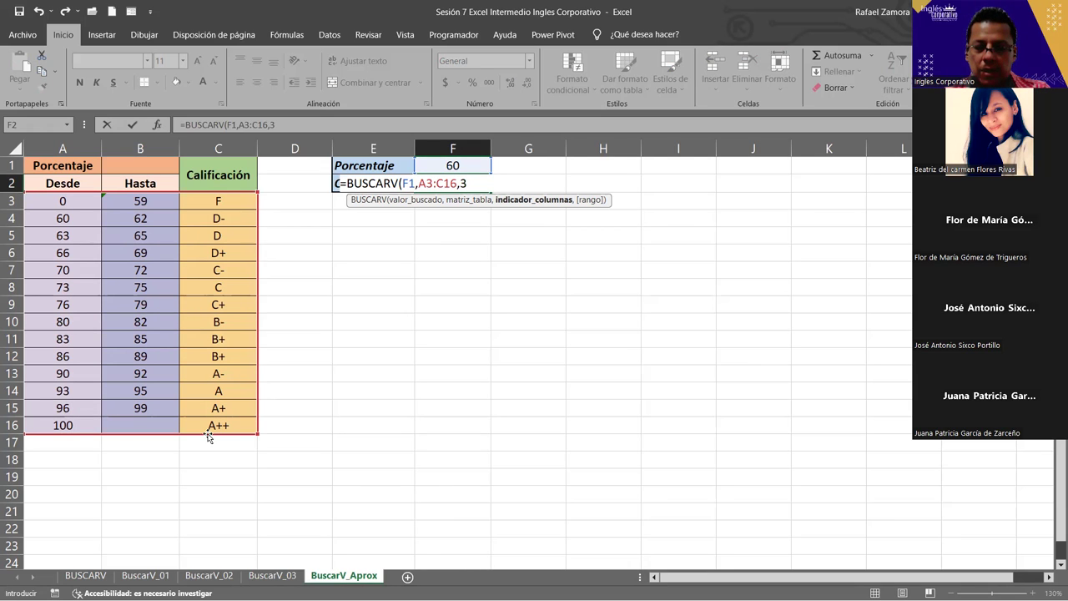
pyautogui.write(',')
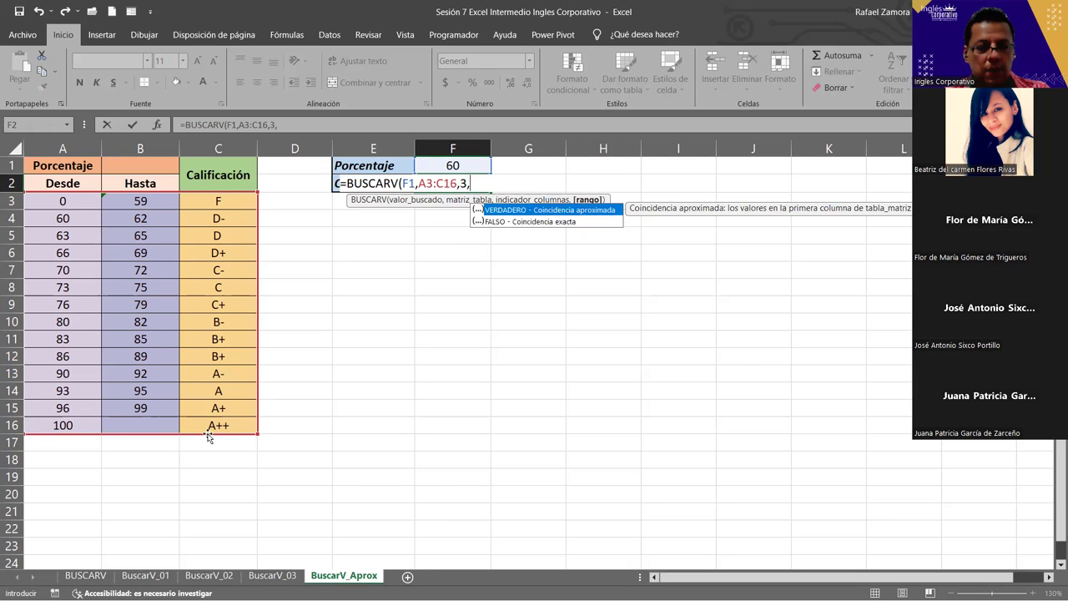
pyautogui.write('FALSO)')
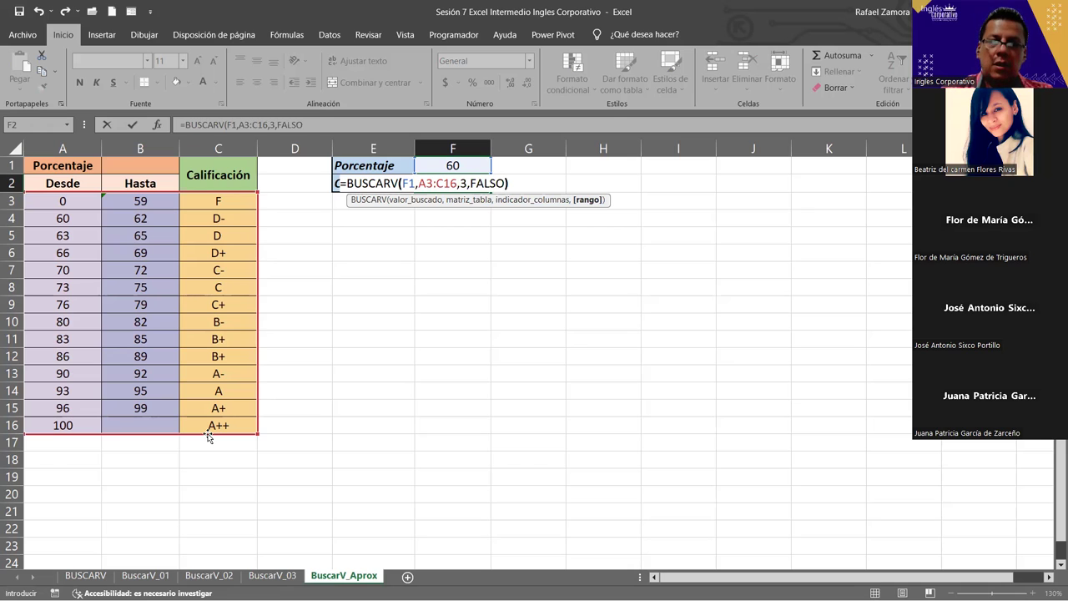
pyautogui.press('Return')
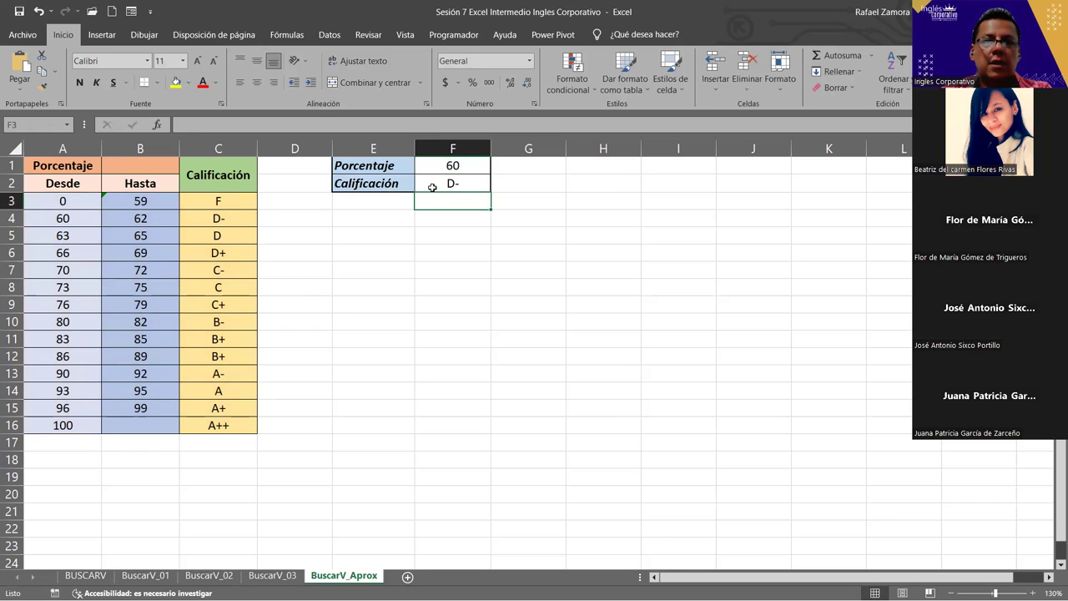
# Change the percentage in F1 to 70, then 72, so the exact-match lookup shows #N/D
pyautogui.click(468, 163)
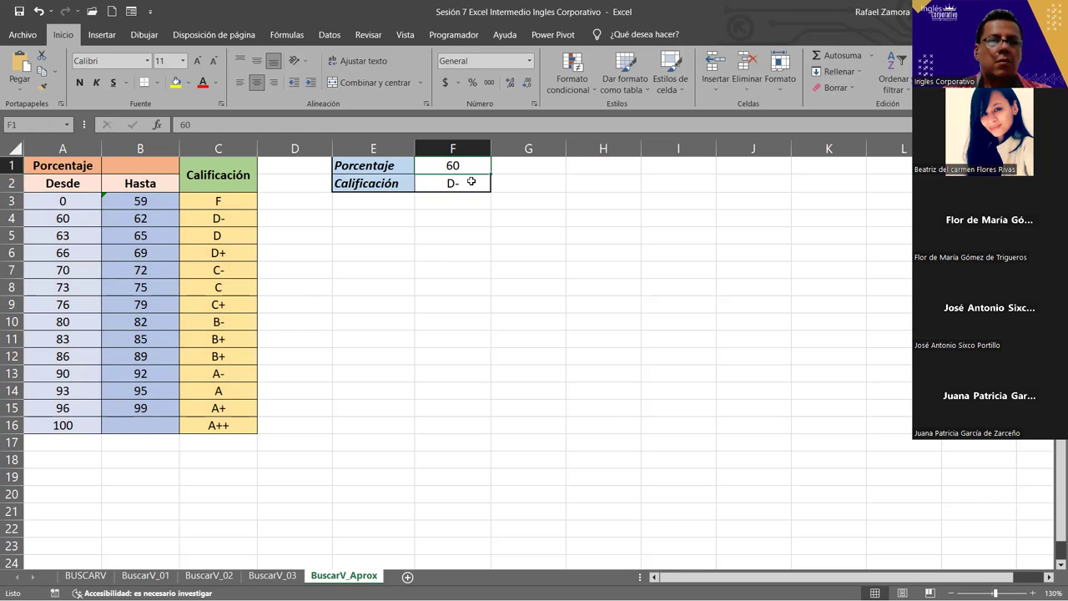
pyautogui.write('70')
pyautogui.hotkey('ctrl', 'Return')
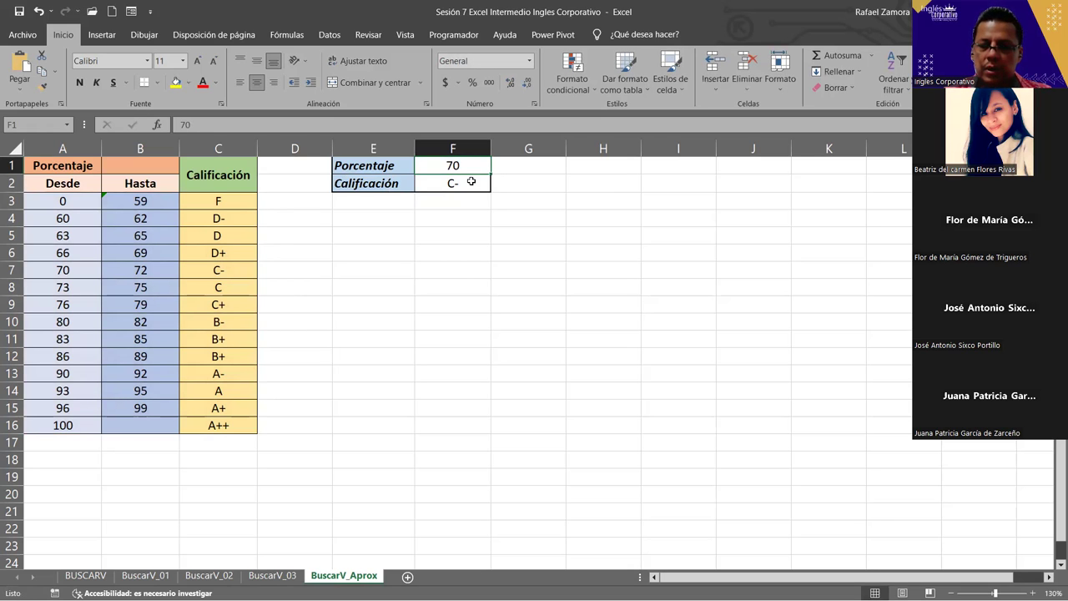
pyautogui.write('72')
pyautogui.hotkey('ctrl', 'Return')
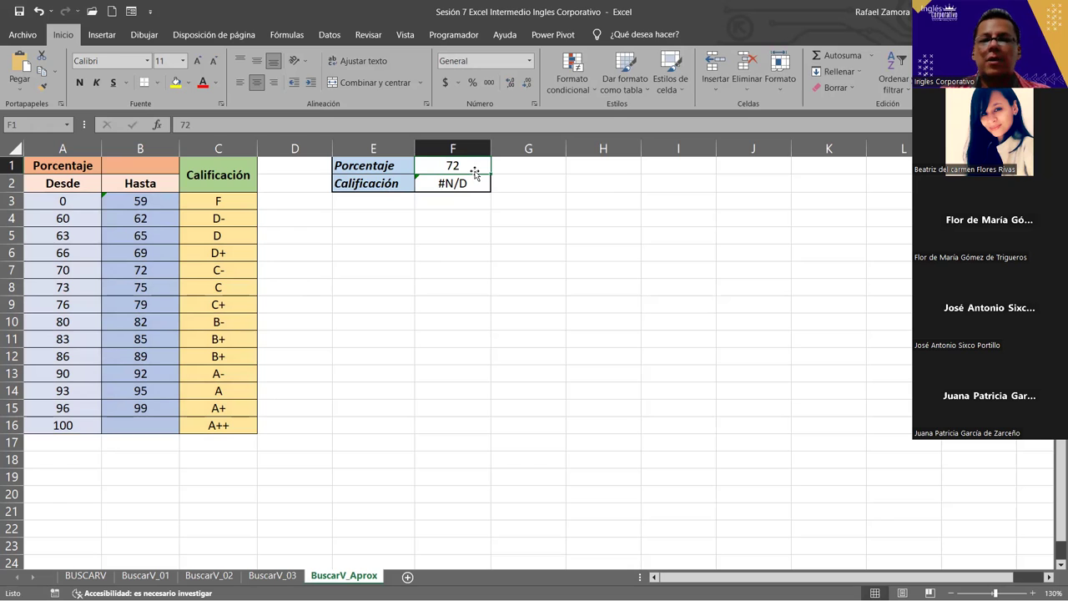
pyautogui.doubleClick(474, 168)
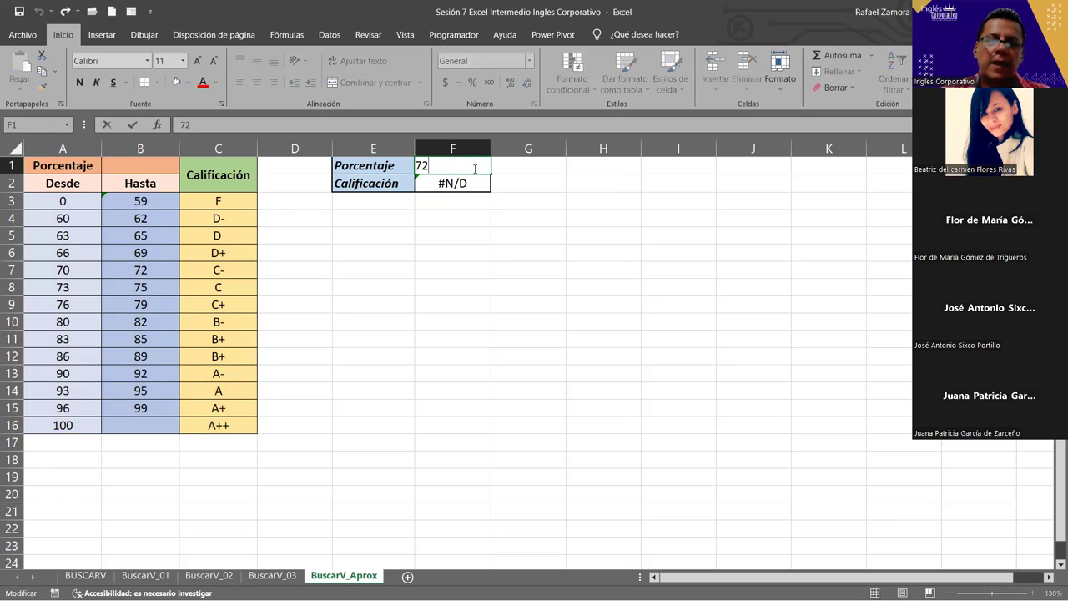
pyautogui.click(464, 182)
pyautogui.doubleClick(464, 182)
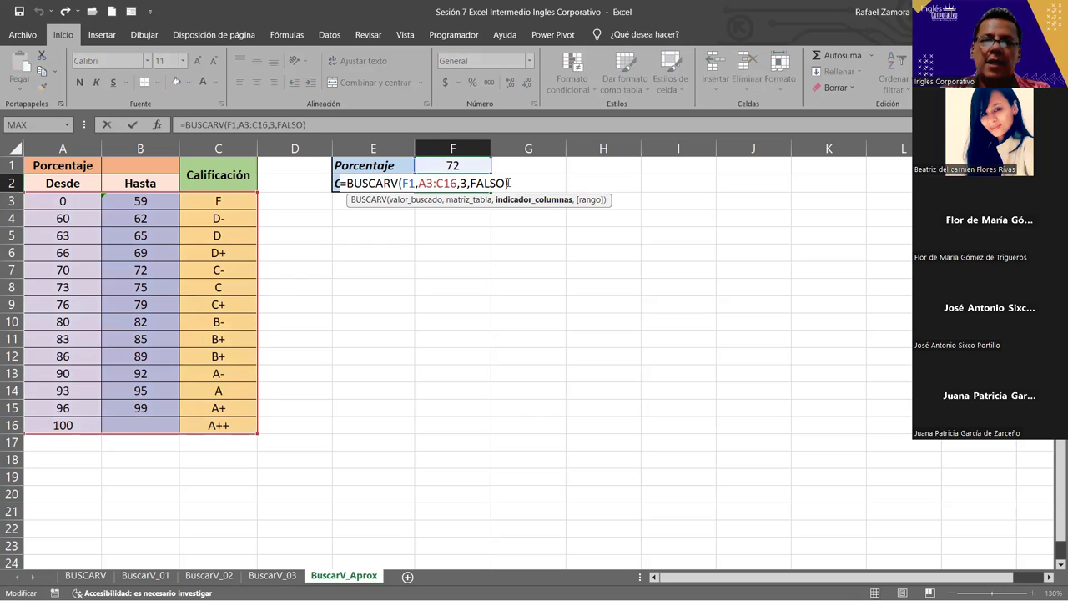
# Replace FALSO with VERDADERO in the F2 lookup for an approximate match, returning C-
pyautogui.moveTo(506, 183); pyautogui.dragTo(470, 184)
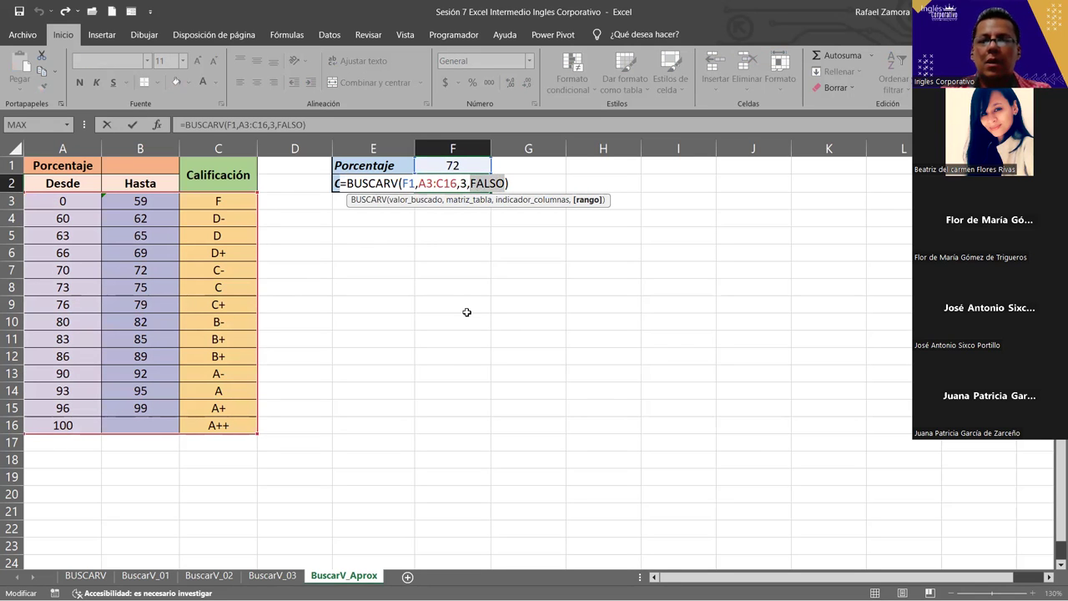
pyautogui.press('BackSpace')
pyautogui.press('BackSpace')
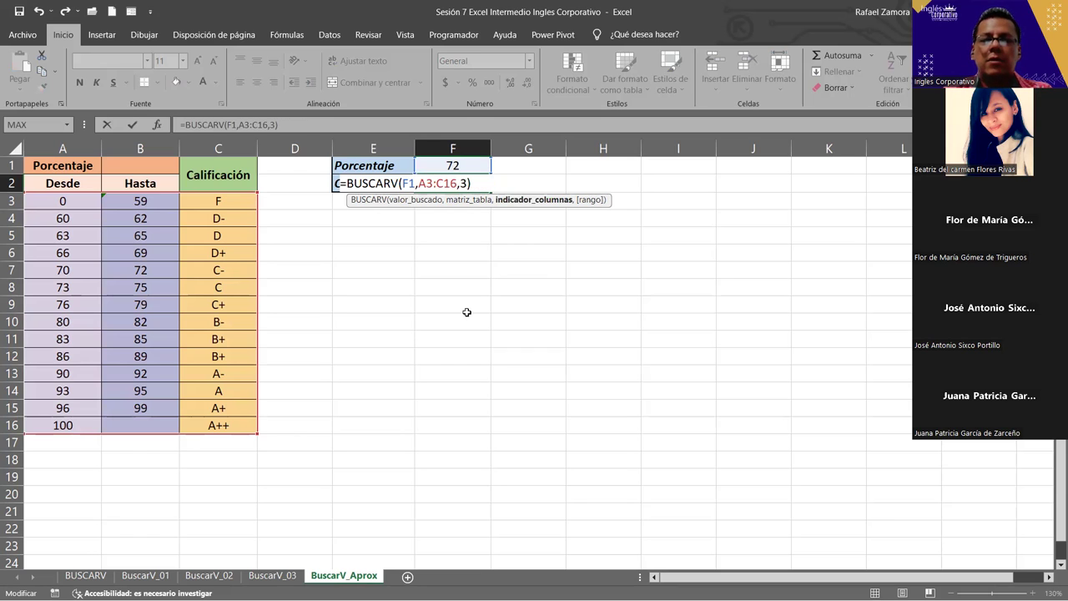
pyautogui.write(',')
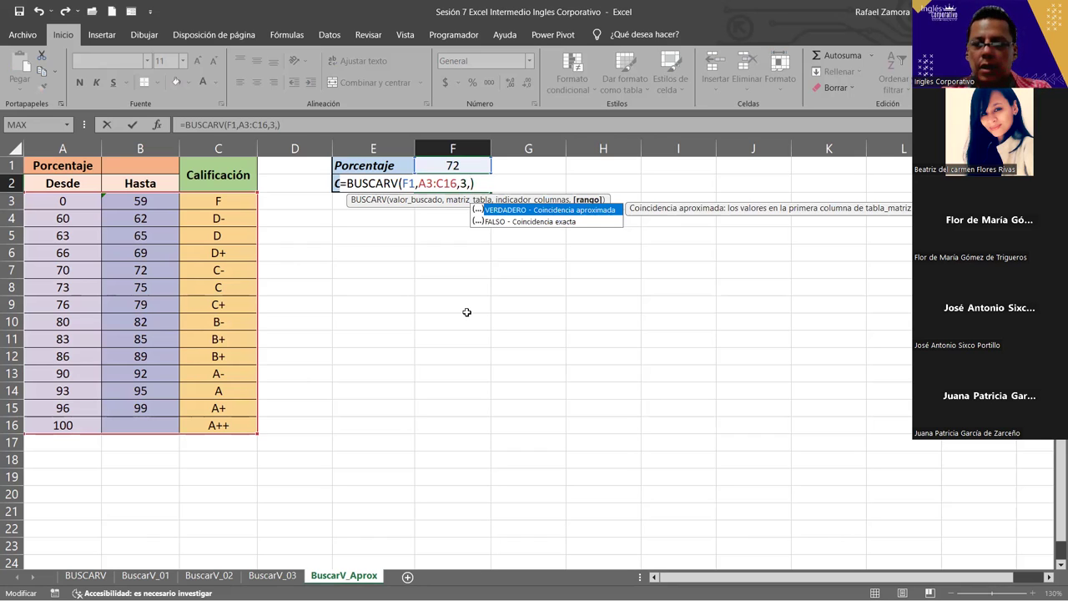
pyautogui.write('1')
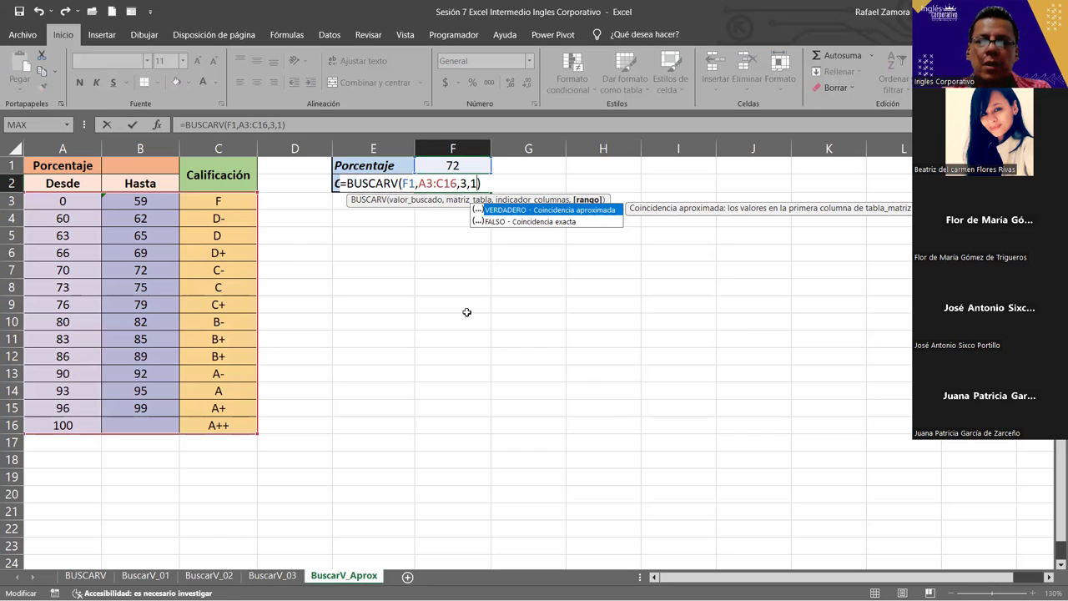
pyautogui.press('BackSpace')
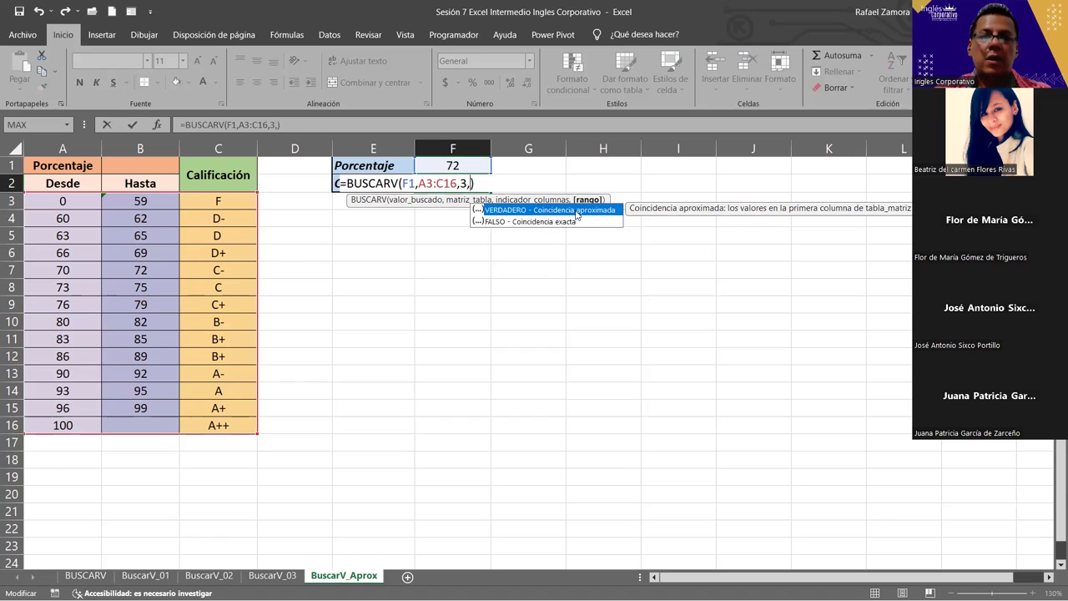
pyautogui.doubleClick(574, 209)
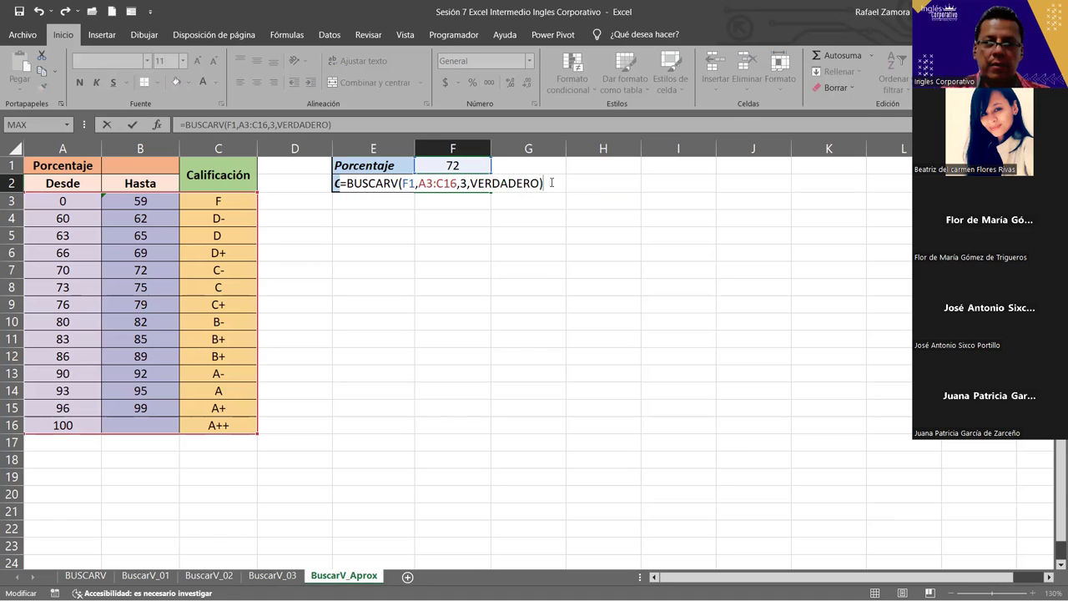
pyautogui.press('Return')
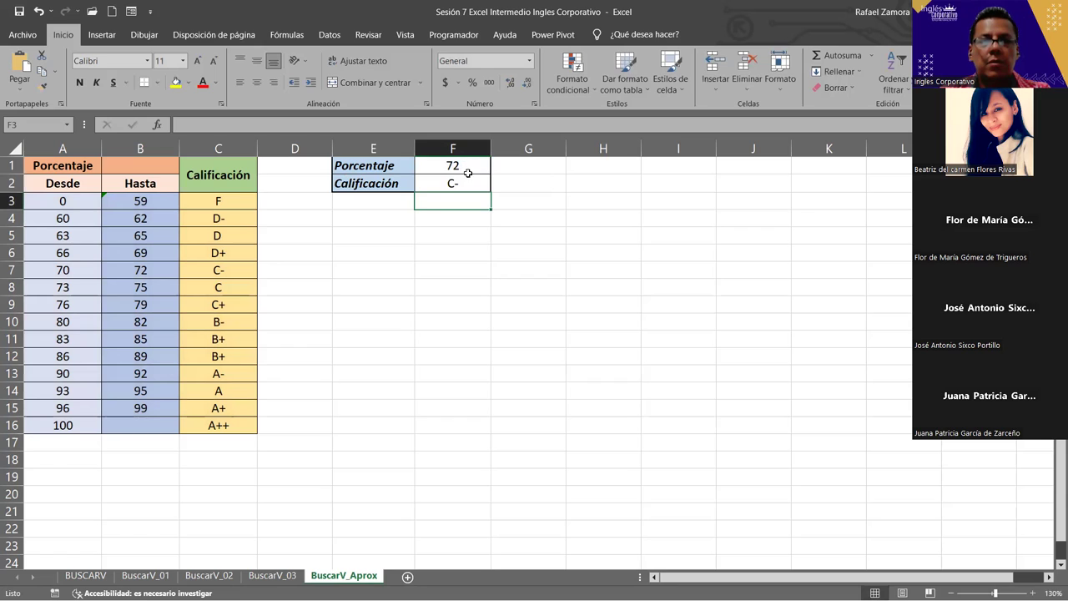
# Set the percentage in F1 to 80, giving grade B-
pyautogui.click(468, 167)
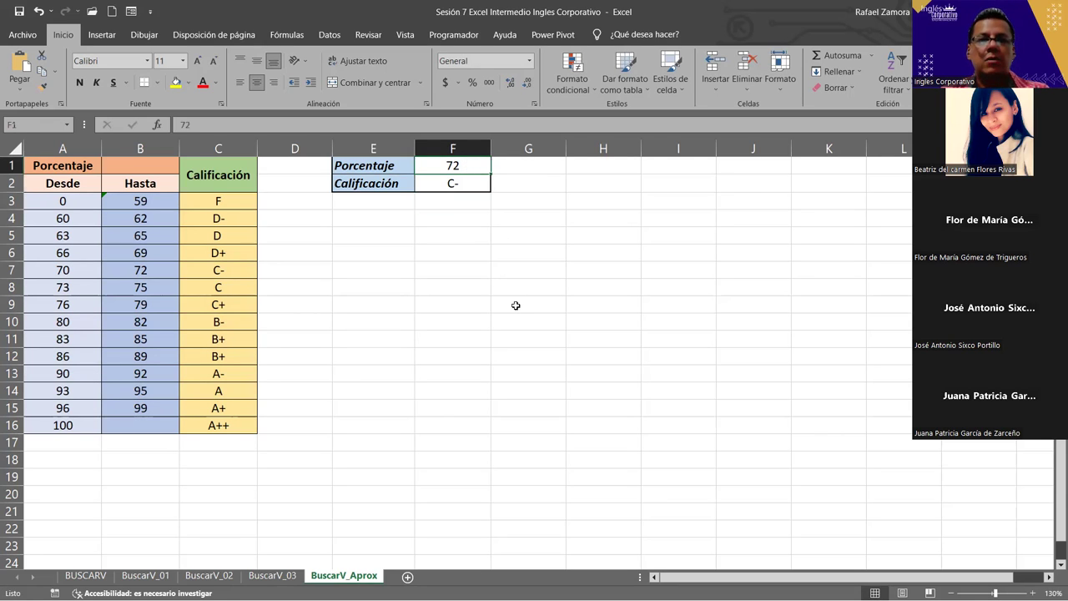
pyautogui.write('80')
pyautogui.hotkey('ctrl', 'Return')
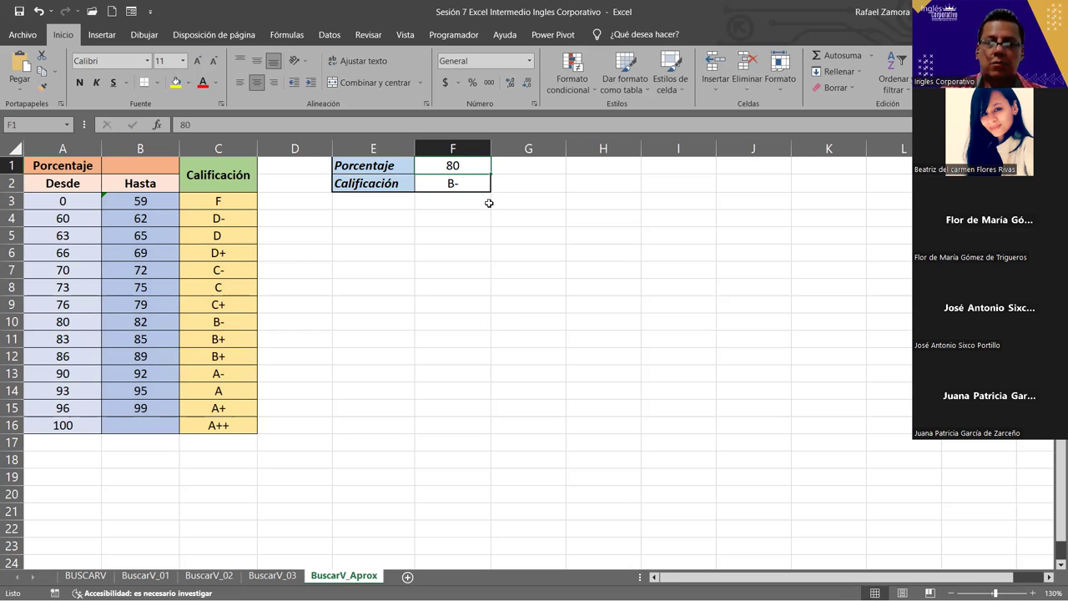
# Try 85 and then 55 as the percentage in F1
pyautogui.write('80')
pyautogui.press('BackSpace')
pyautogui.write('5')
pyautogui.hotkey('ctrl', 'Return')
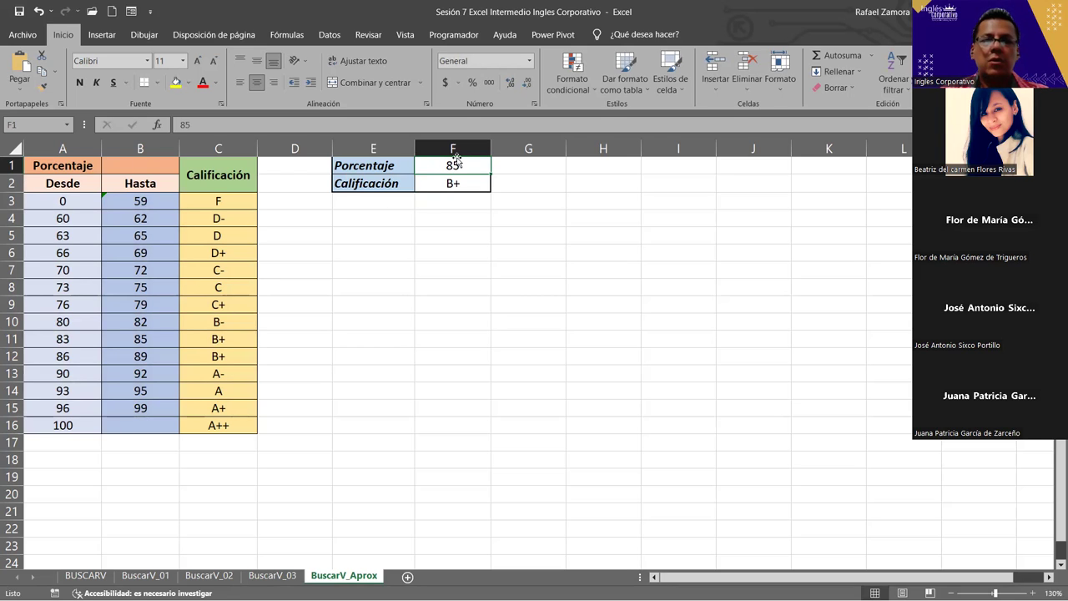
pyautogui.write('55')
pyautogui.hotkey('ctrl', 'Return')
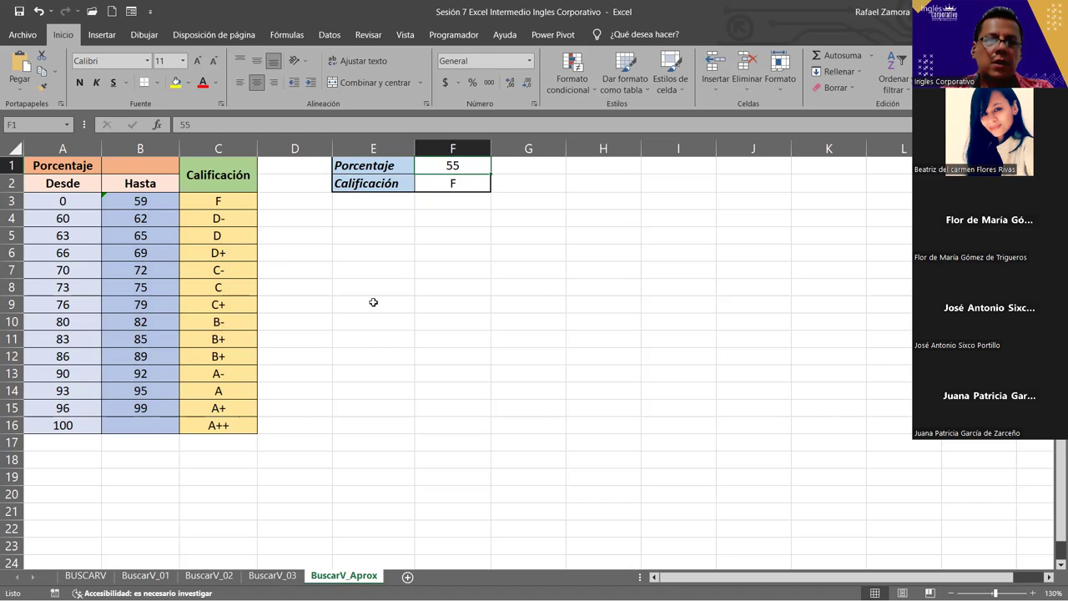
# Set the percentage to 81 and compare it with the 80–82 band in row 10
pyautogui.click(35, 321)
pyautogui.click(121, 323)
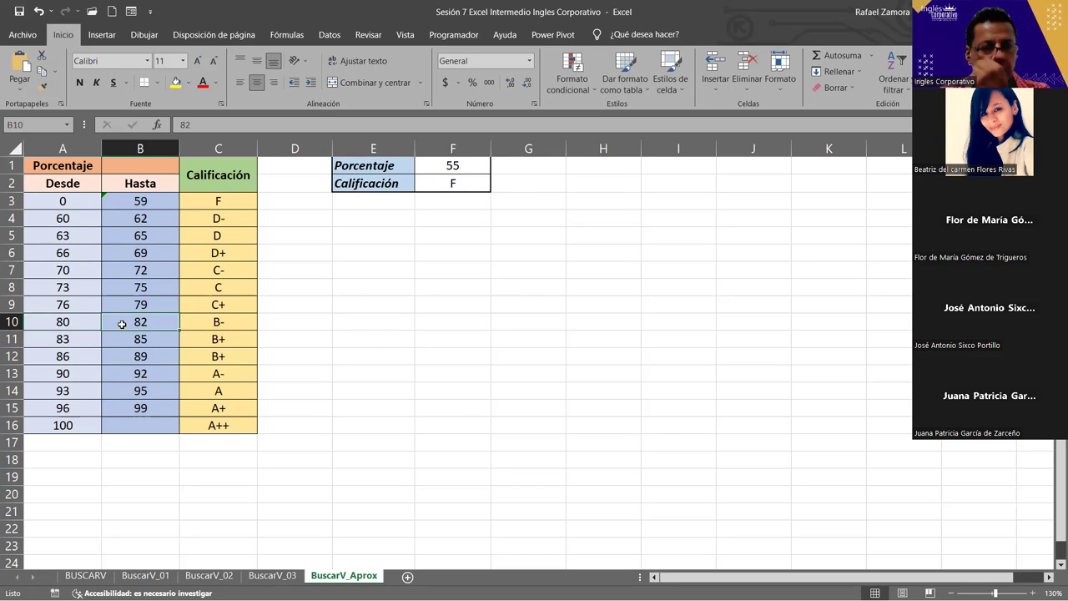
pyautogui.click(469, 167)
pyautogui.write('8')
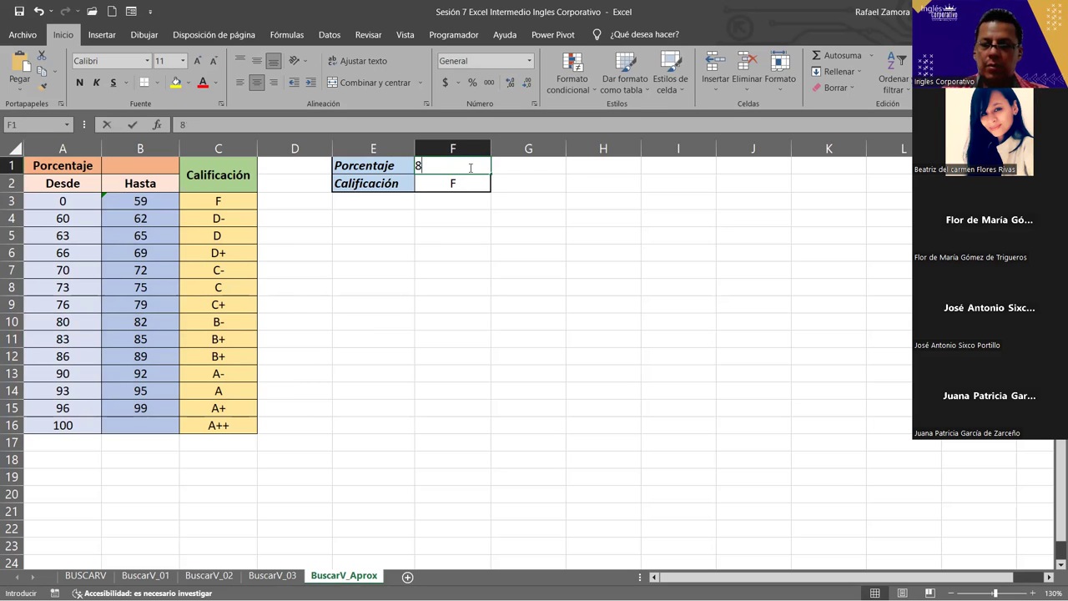
pyautogui.write('1')
pyautogui.hotkey('ctrl', 'Return')
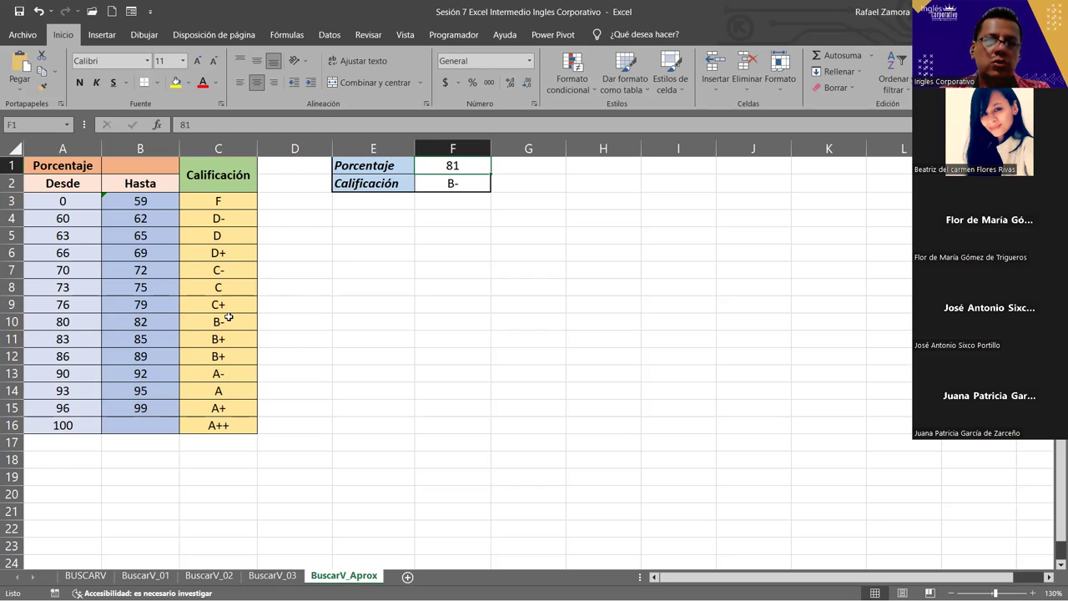
pyautogui.moveTo(63, 322); pyautogui.dragTo(174, 319)
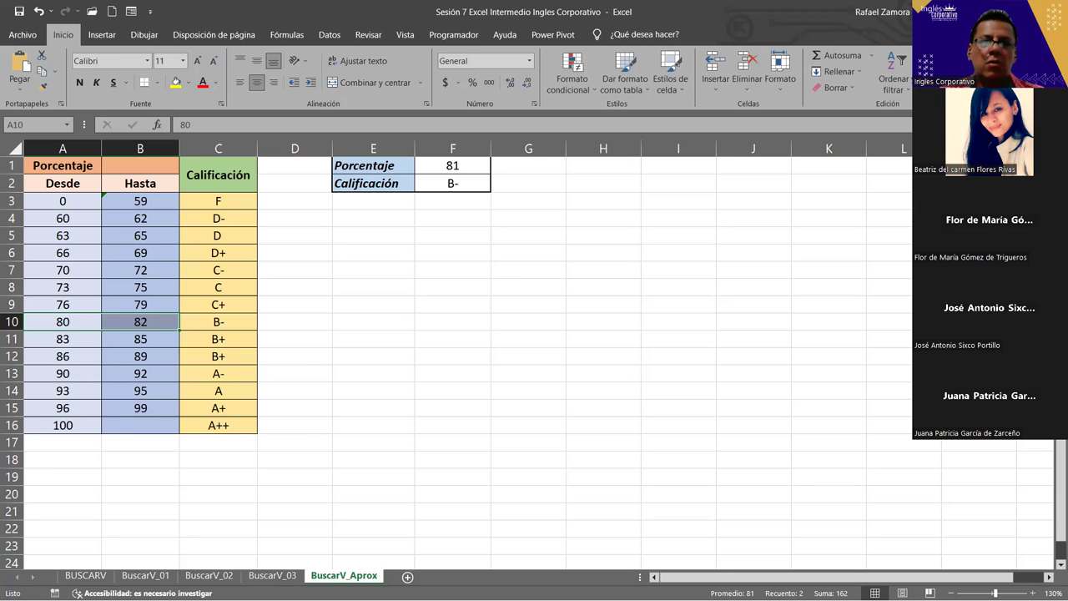
# Switch to the Sesión 8 Excel Intermedio workbook on its BUSCARH introduction sheet
pyautogui.click(703, 369)
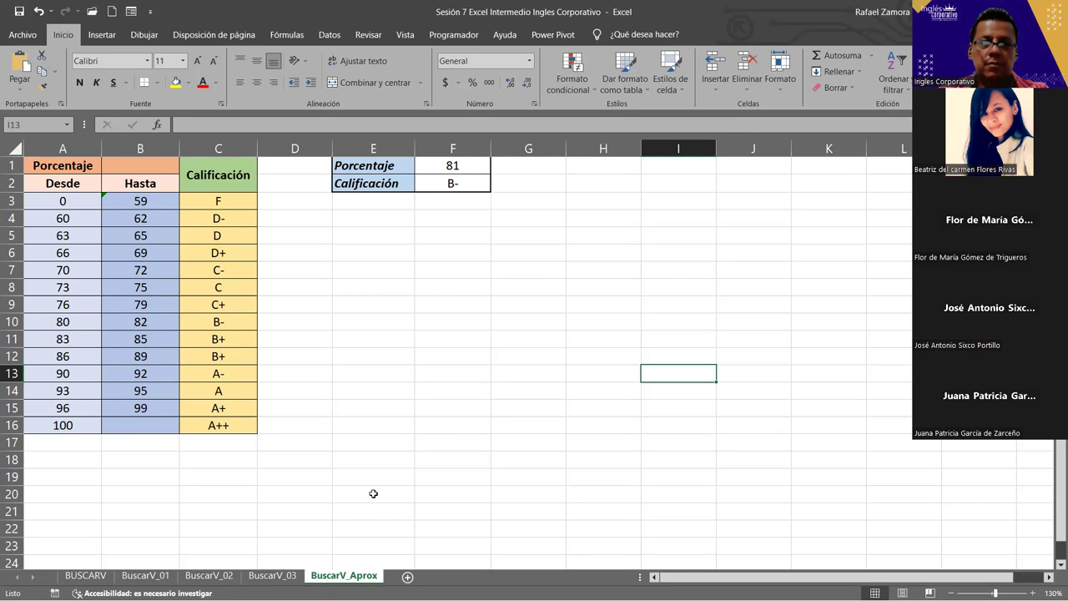
pyautogui.click(457, 243)
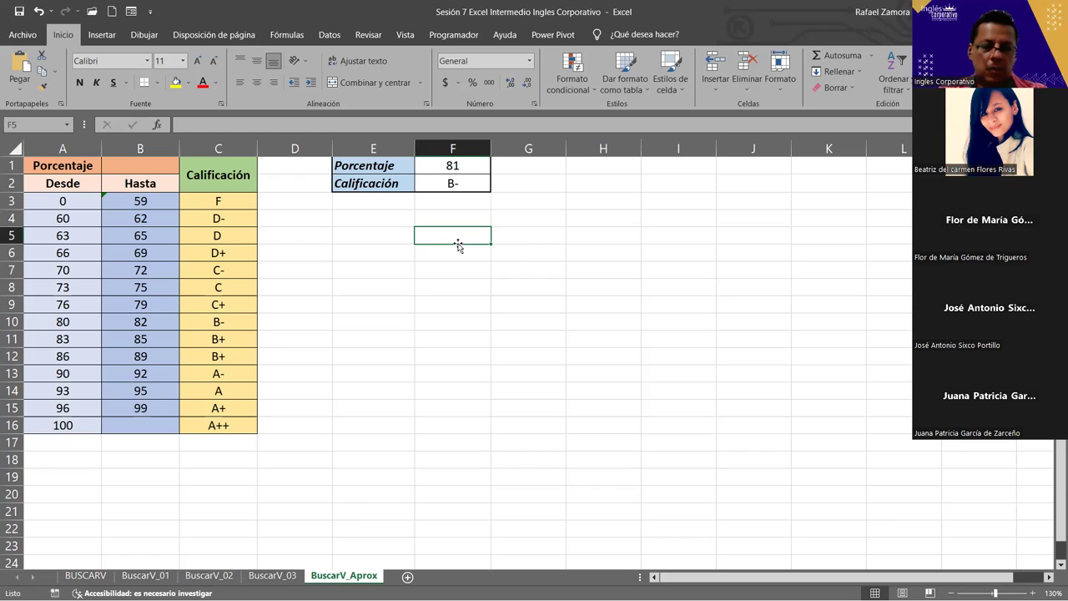
pyautogui.click(461, 354)
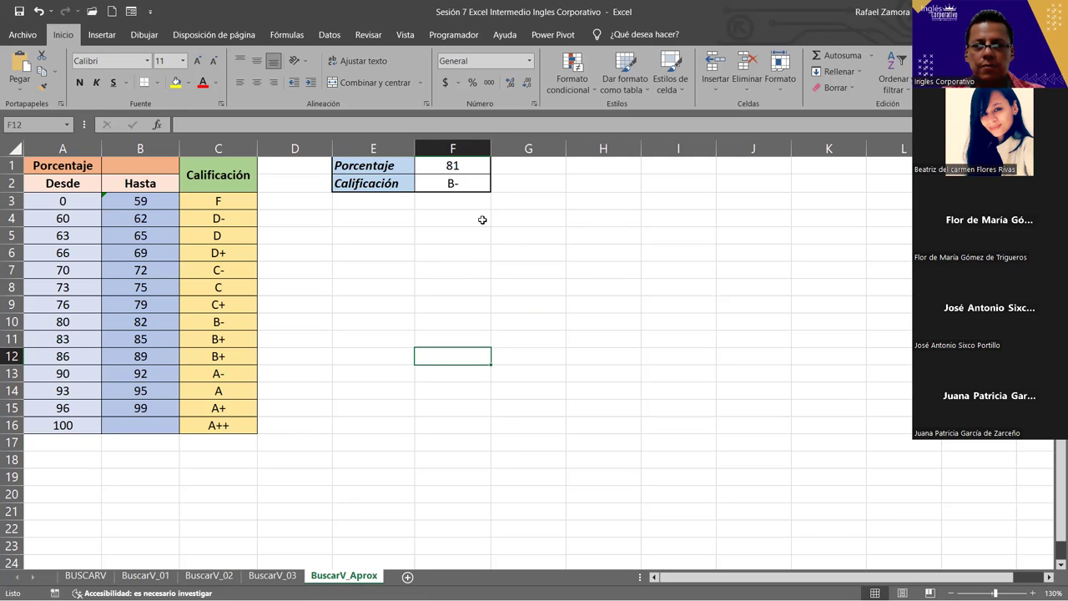
pyautogui.click(503, 437)
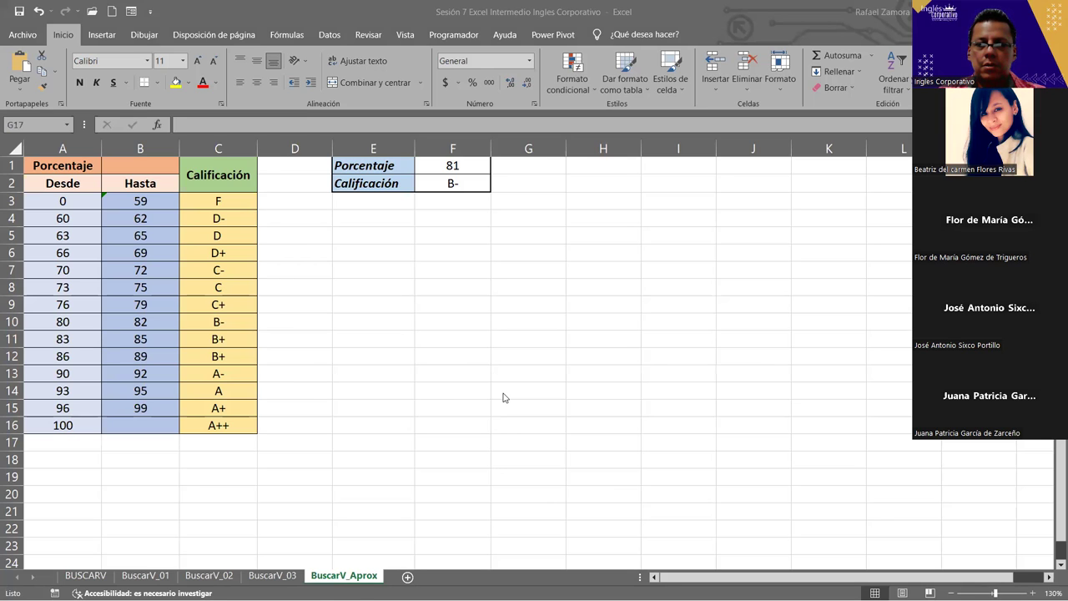
pyautogui.hotkey('alt', 'Tab')
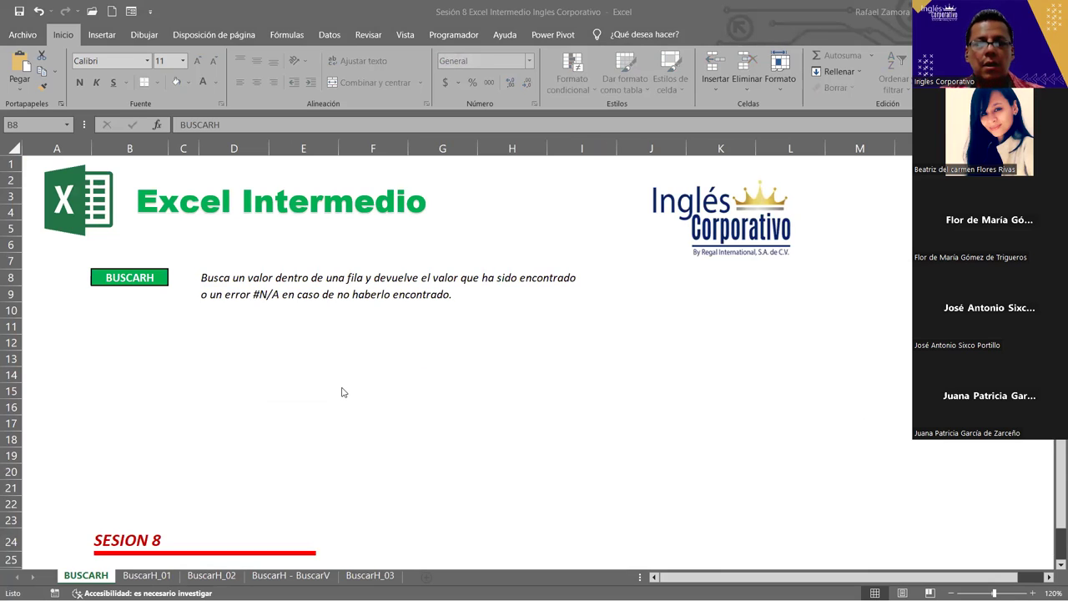
# Open the BuscarH_01 sheet and review its monthly sales table by seller
pyautogui.click(152, 574)
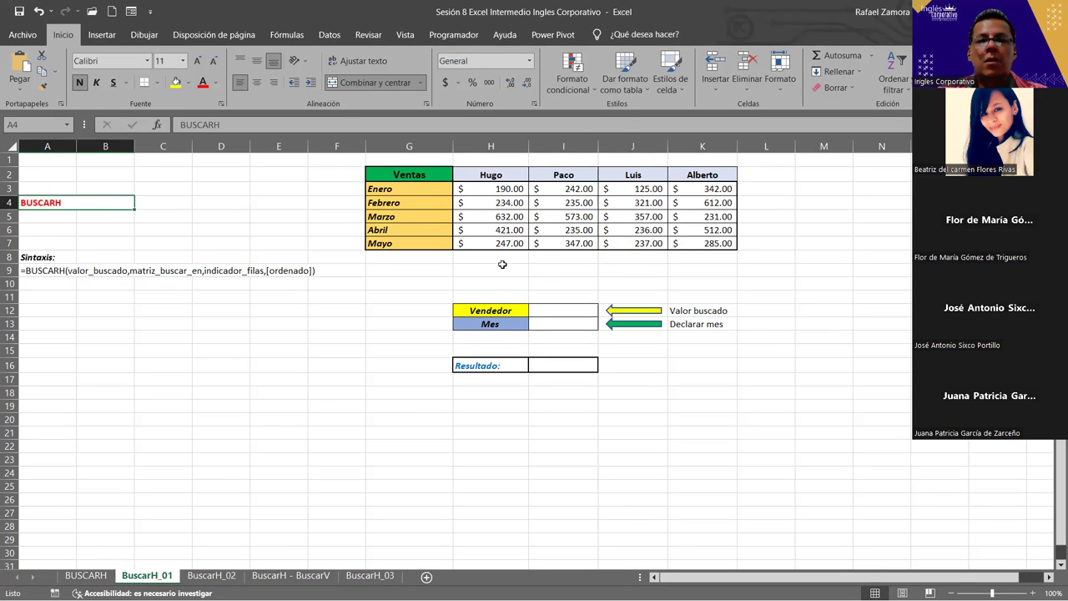
pyautogui.keyDown('ctrl'); pyautogui.scroll(1, 672, 381); pyautogui.keyUp('ctrl')
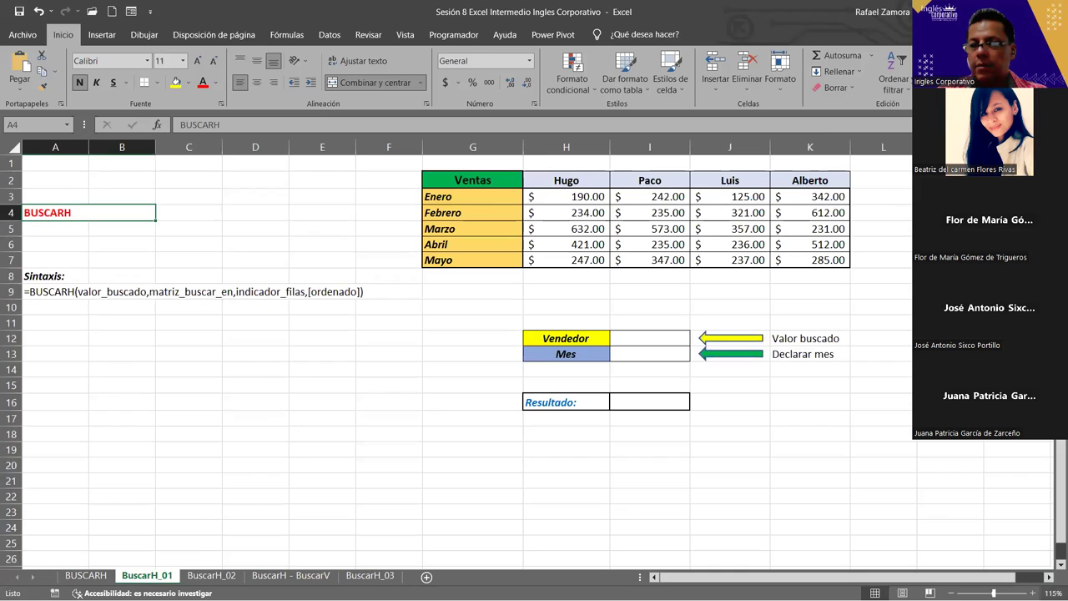
pyautogui.click(1048, 576)
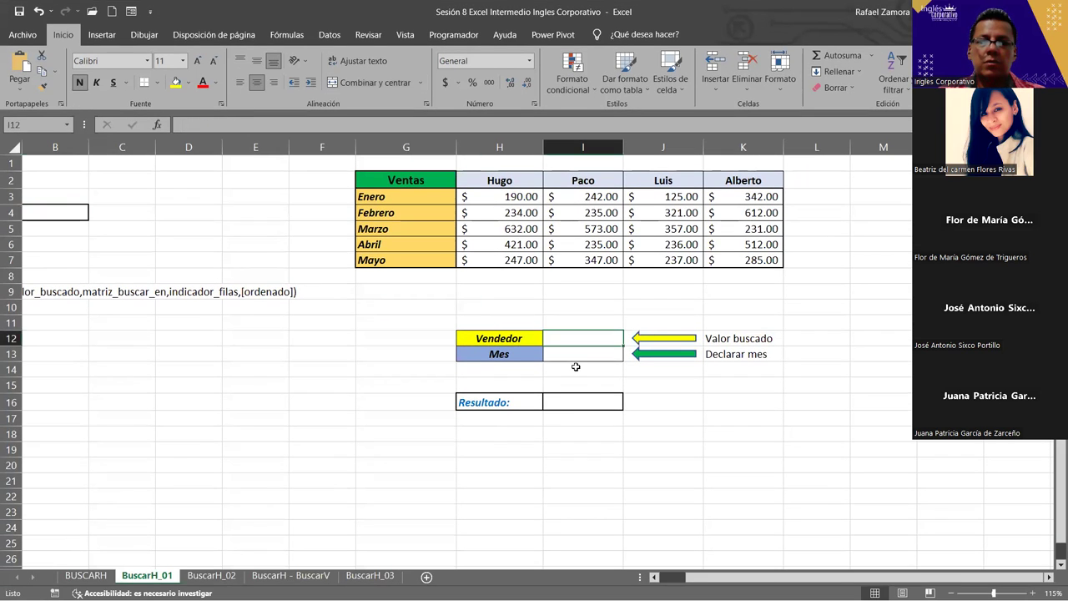
pyautogui.click(581, 353)
pyautogui.click(572, 337)
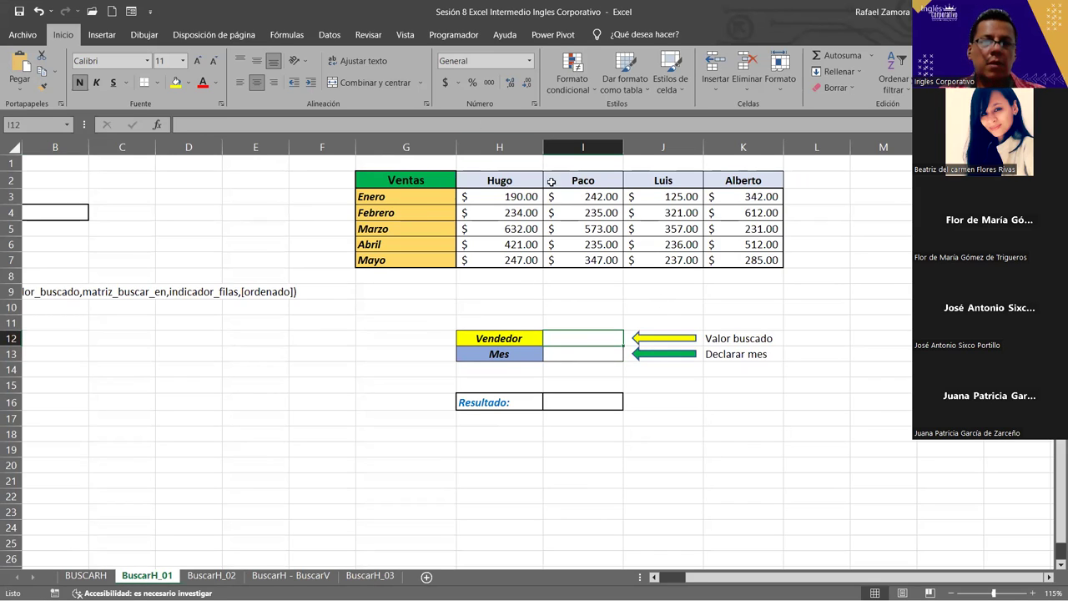
pyautogui.moveTo(440, 194); pyautogui.dragTo(428, 260)
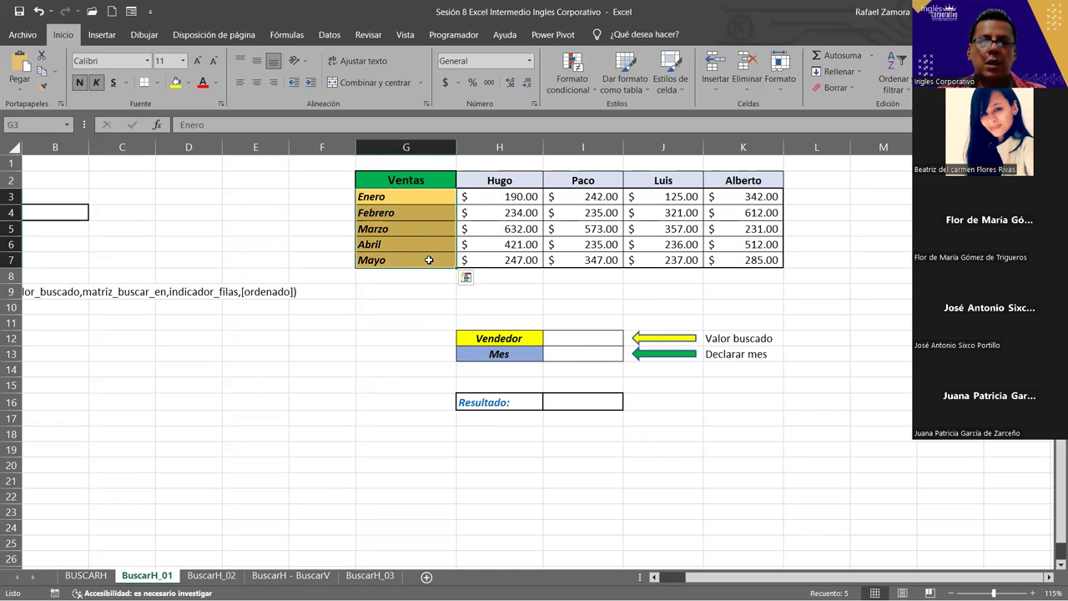
pyautogui.moveTo(497, 184); pyautogui.dragTo(742, 199)
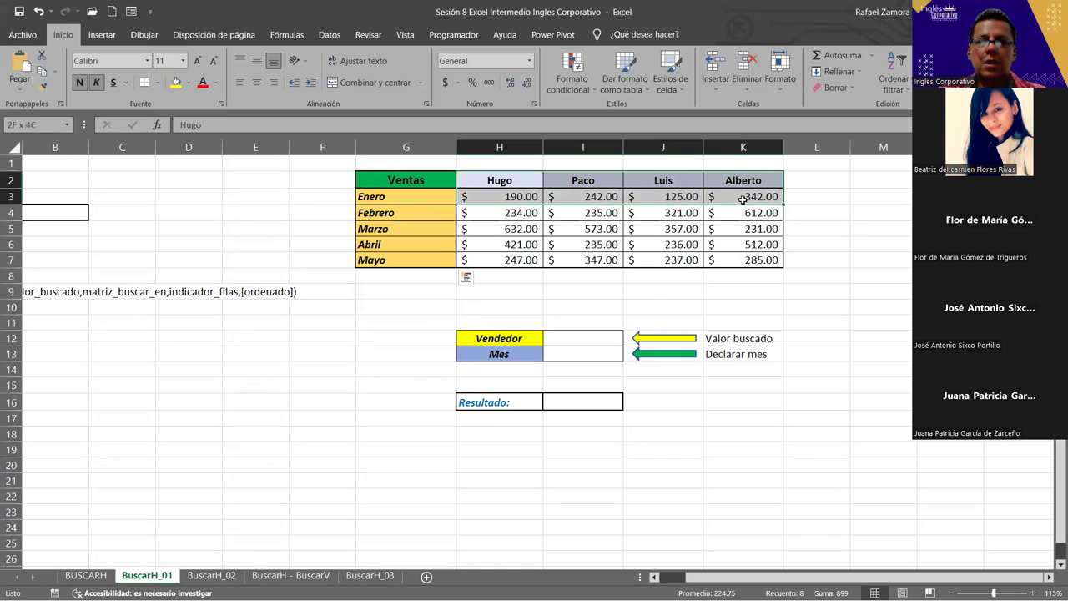
# Enter Hugo as Vendedor in I12 and Enero as Mes in I13
pyautogui.click(575, 336)
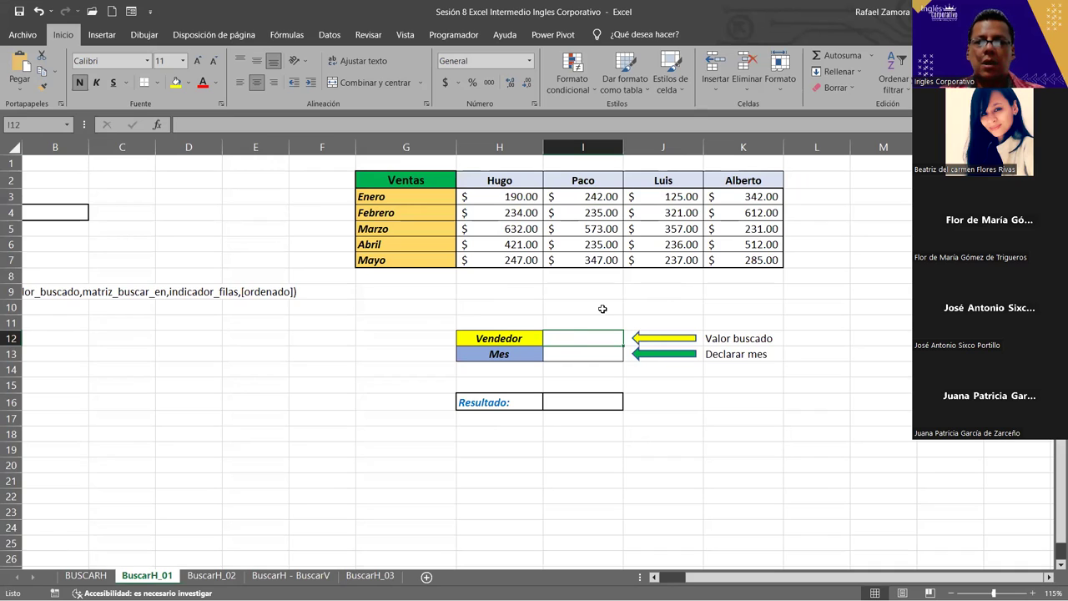
pyautogui.write('Hugo')
pyautogui.click(603, 348)
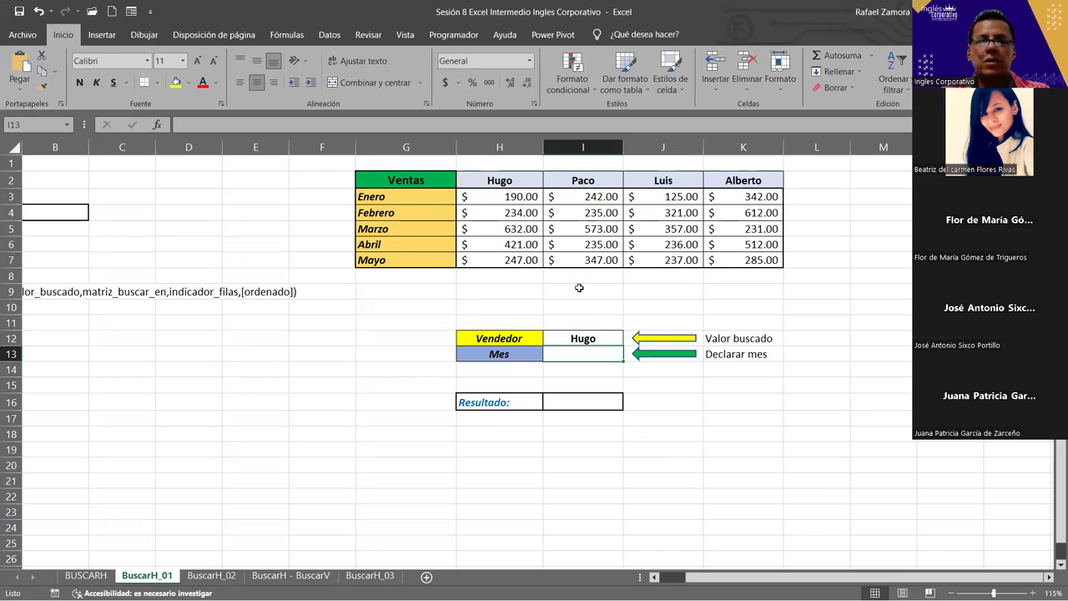
pyautogui.write('Enero')
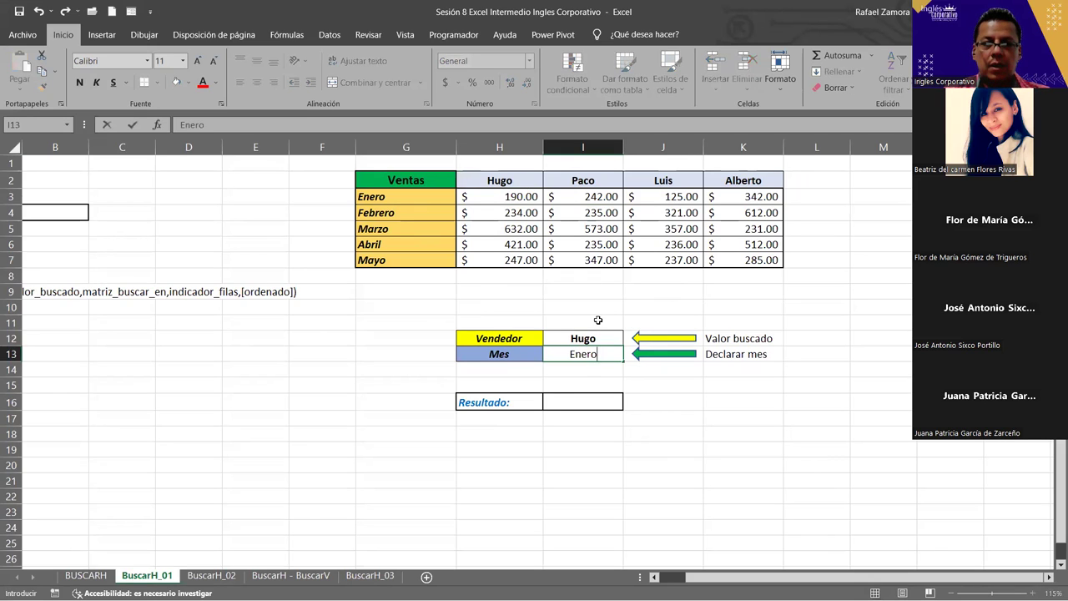
pyautogui.press('Return')
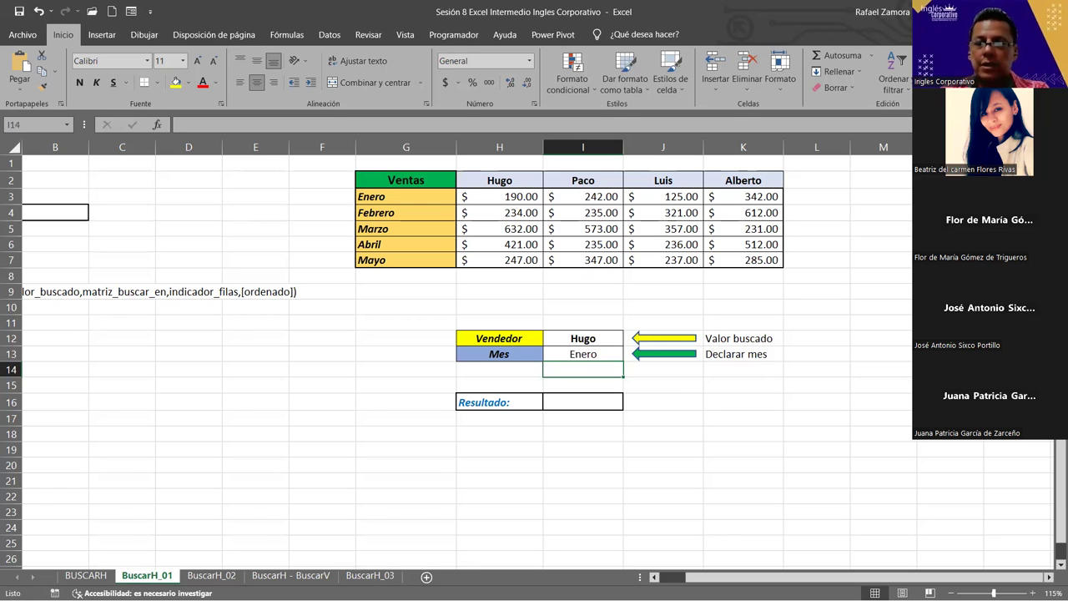
pyautogui.click(590, 402)
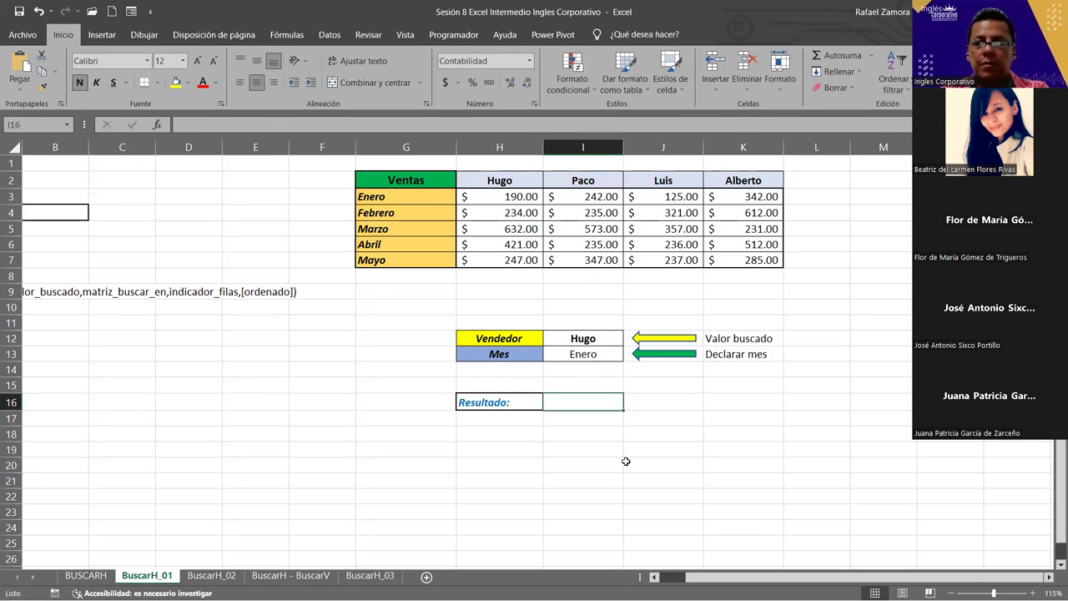
# Start a BUSCARH formula in I16 looking up I12 across the sales table H2:K7
pyautogui.write('=')
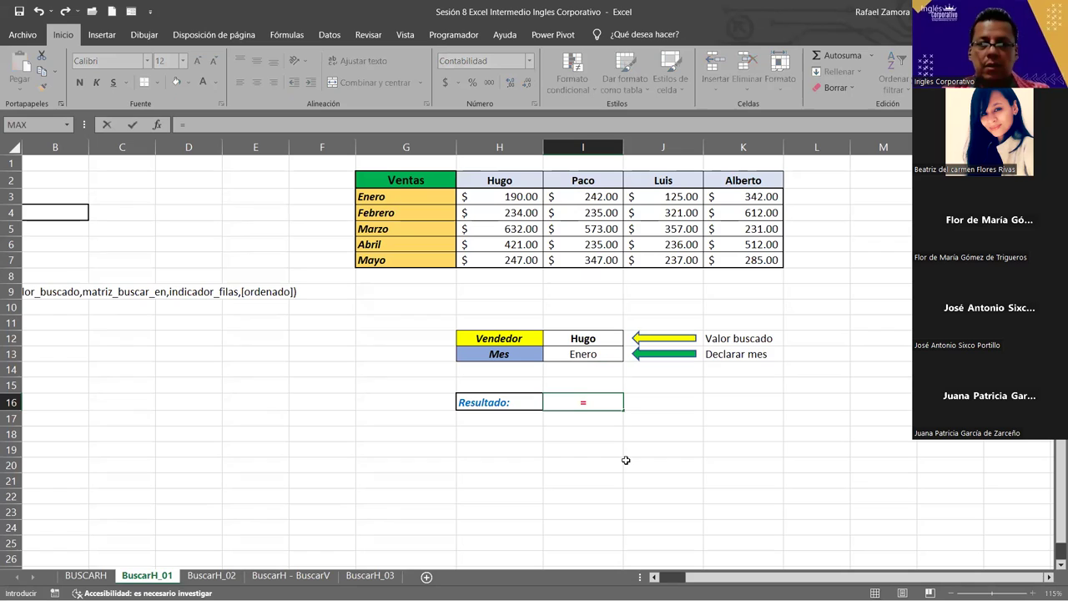
pyautogui.write('b')
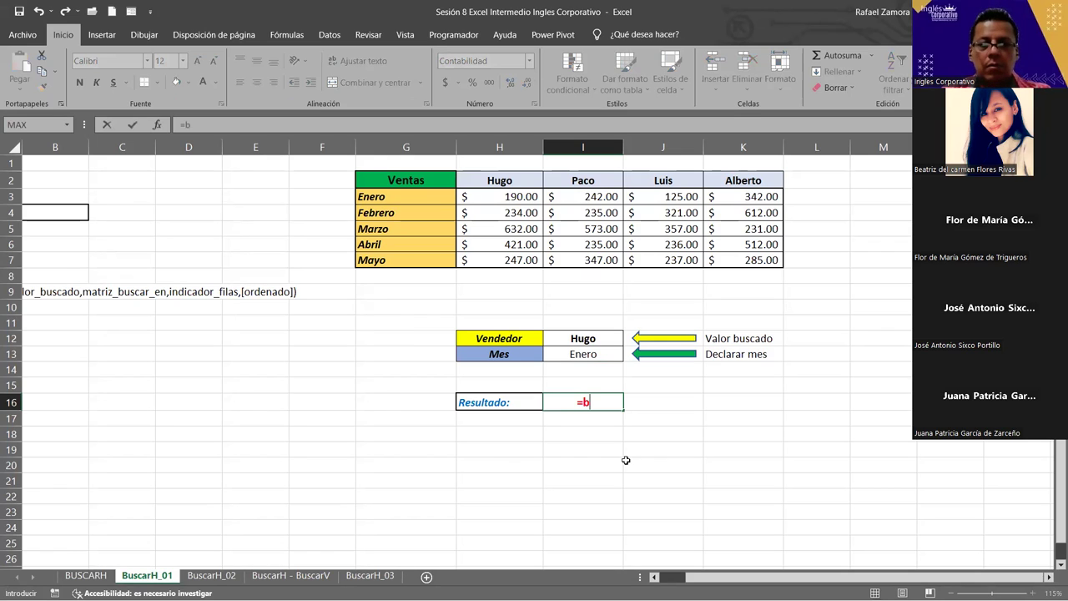
pyautogui.write('uscar')
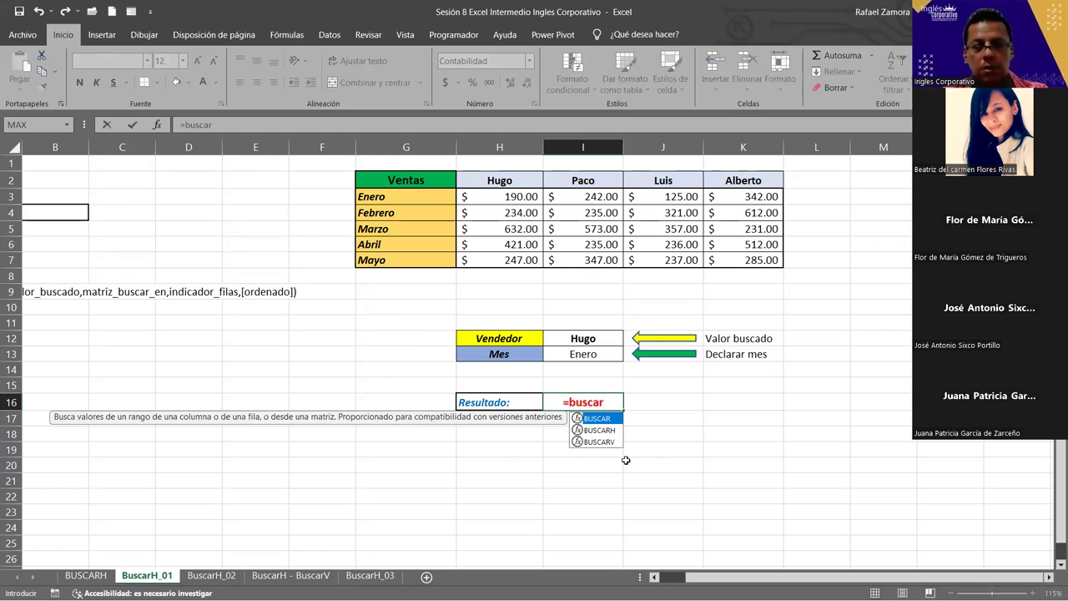
pyautogui.press('Down')
pyautogui.press('Tab')
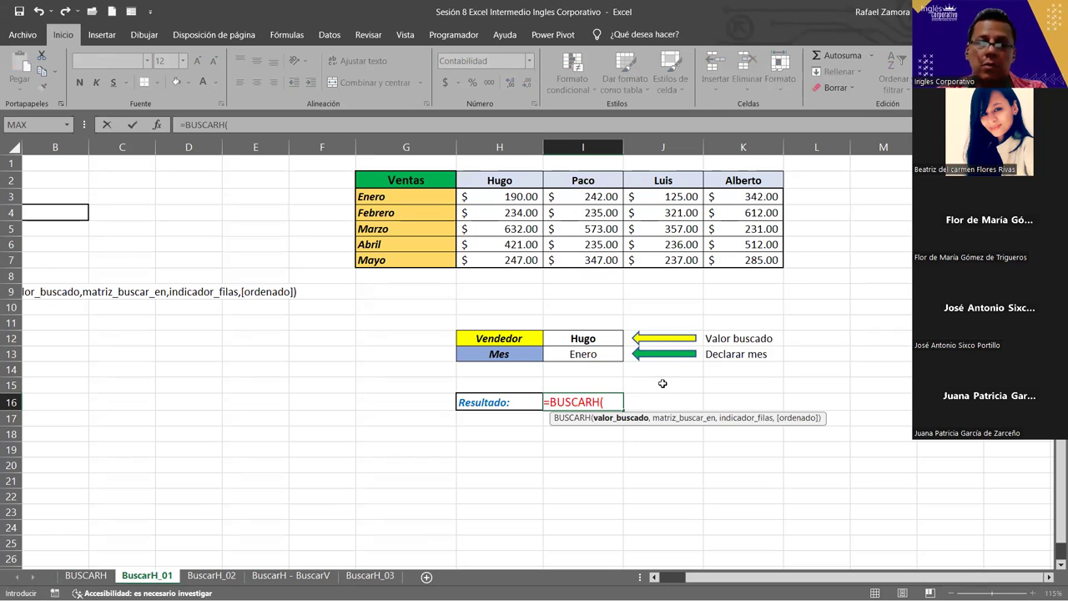
pyautogui.click(584, 341)
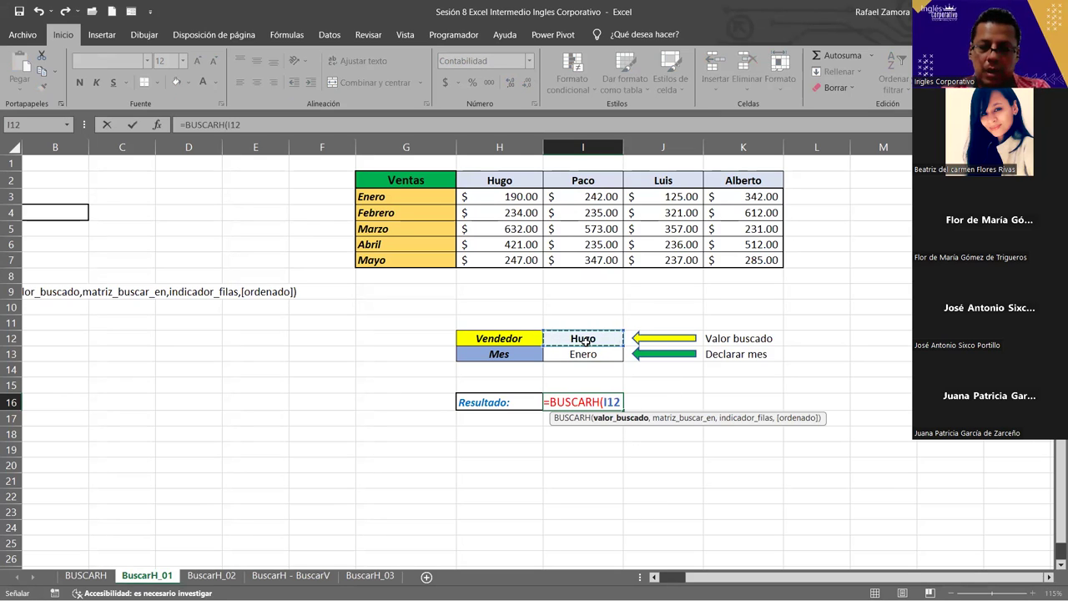
pyautogui.write(',')
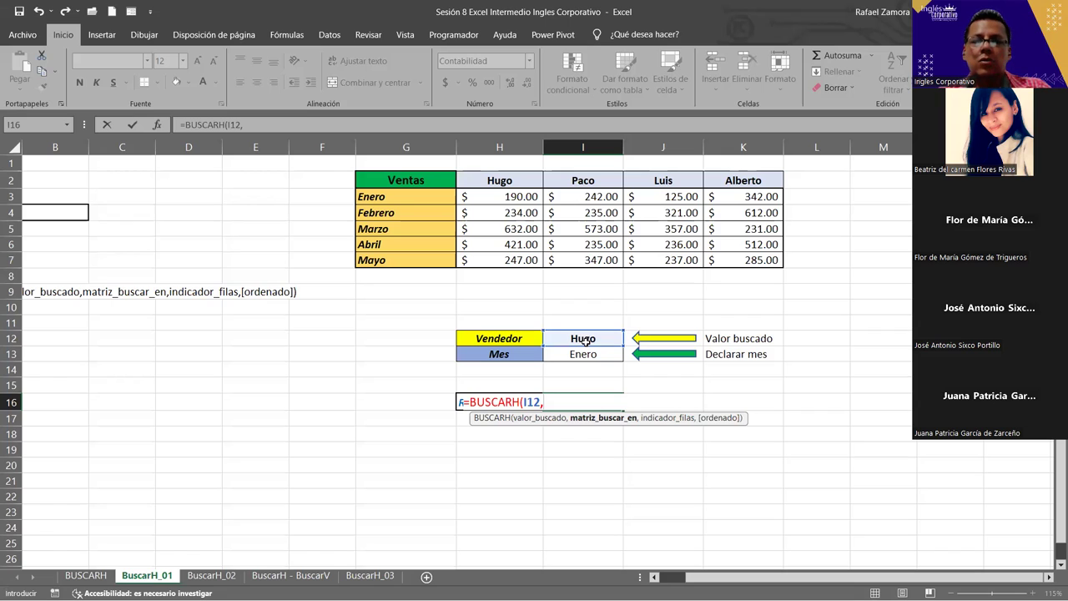
pyautogui.click(528, 181)
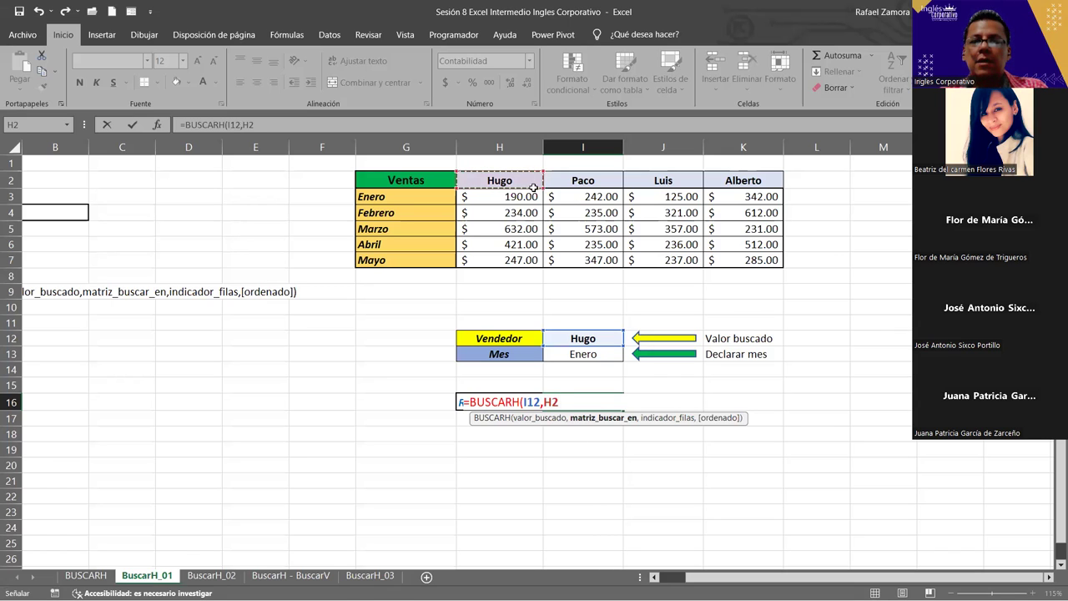
pyautogui.moveTo(528, 181)
pyautogui.mouseDown()
pyautogui.moveTo(580, 235)
pyautogui.moveTo(726, 258)
pyautogui.mouseUp()
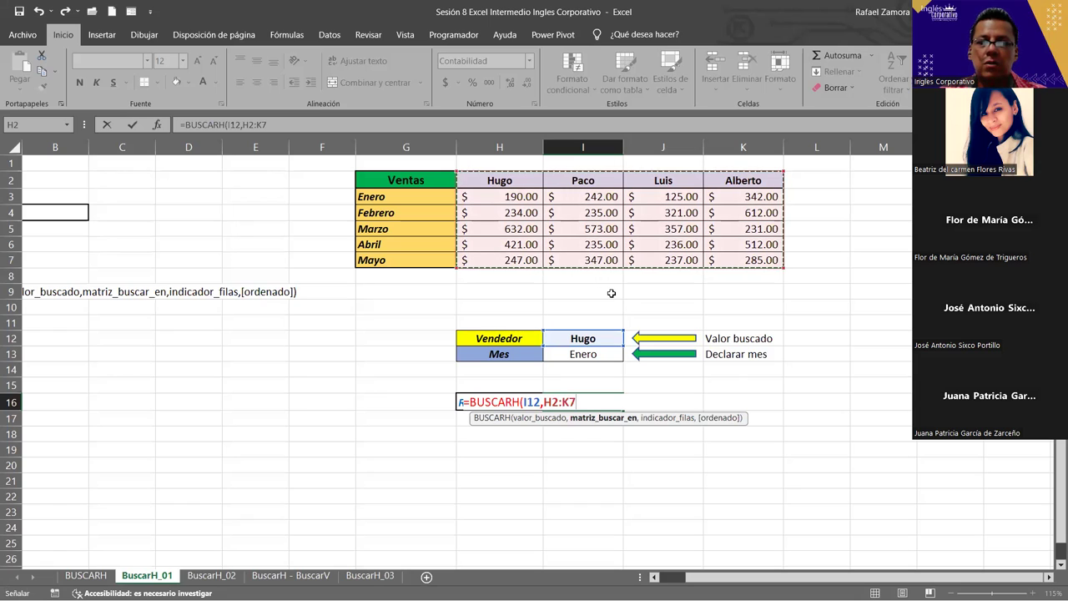
# Finish the lookup with row 2 and FALSO, giving $190.00 for Hugo
pyautogui.write(',')
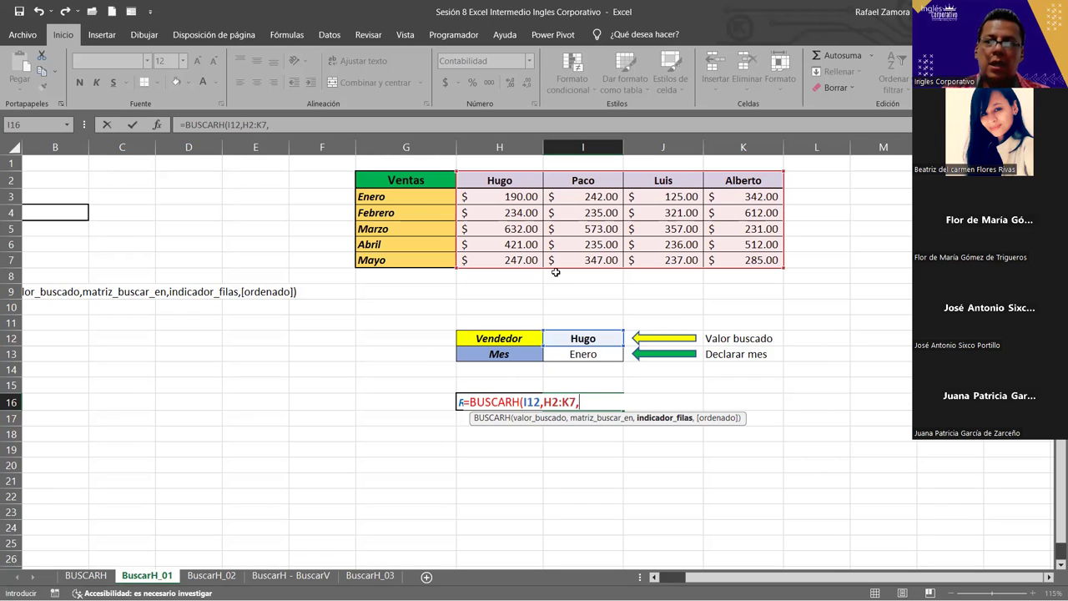
pyautogui.write('2')
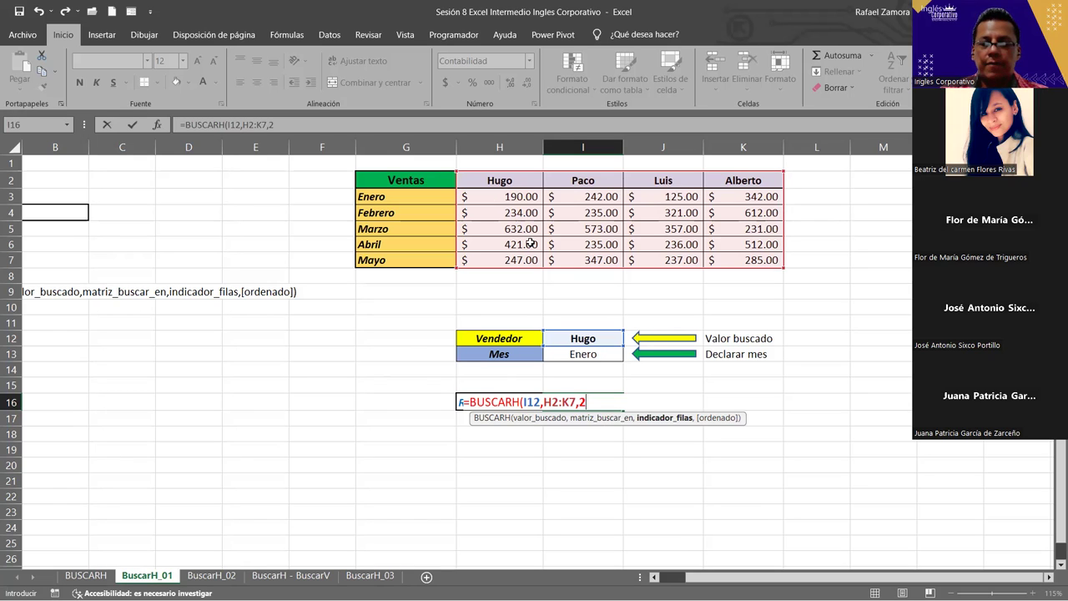
pyautogui.write(',')
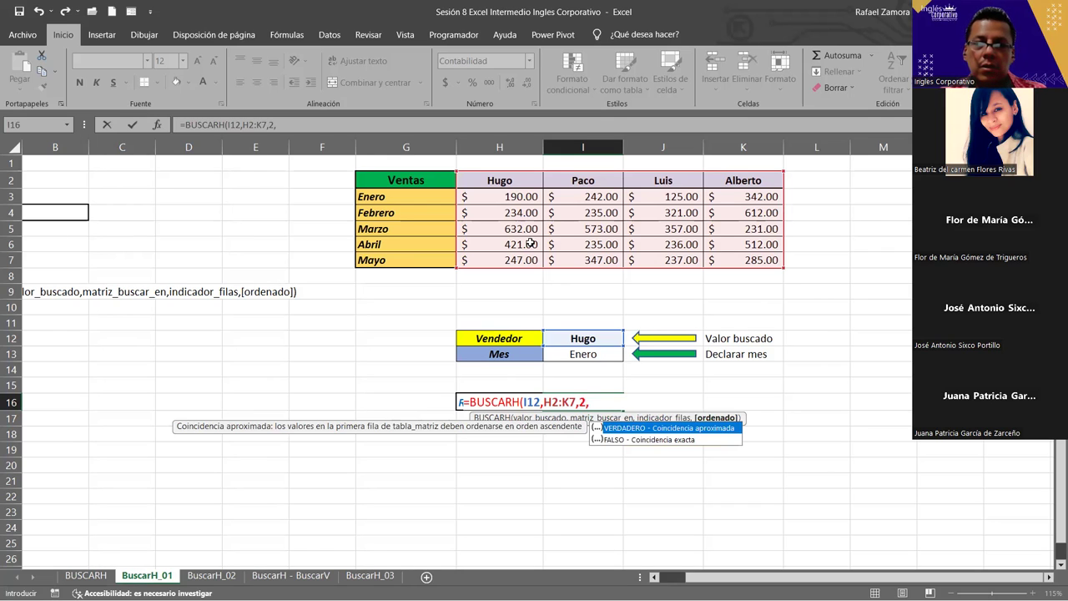
pyautogui.press('Down')
pyautogui.press('Tab')
pyautogui.write(')')
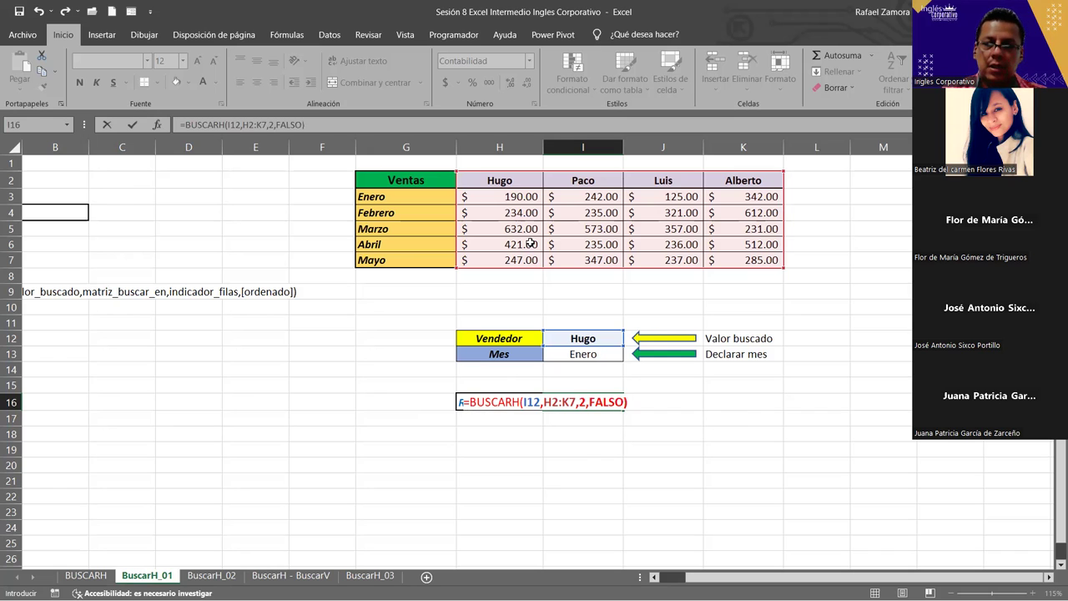
pyautogui.press('Return')
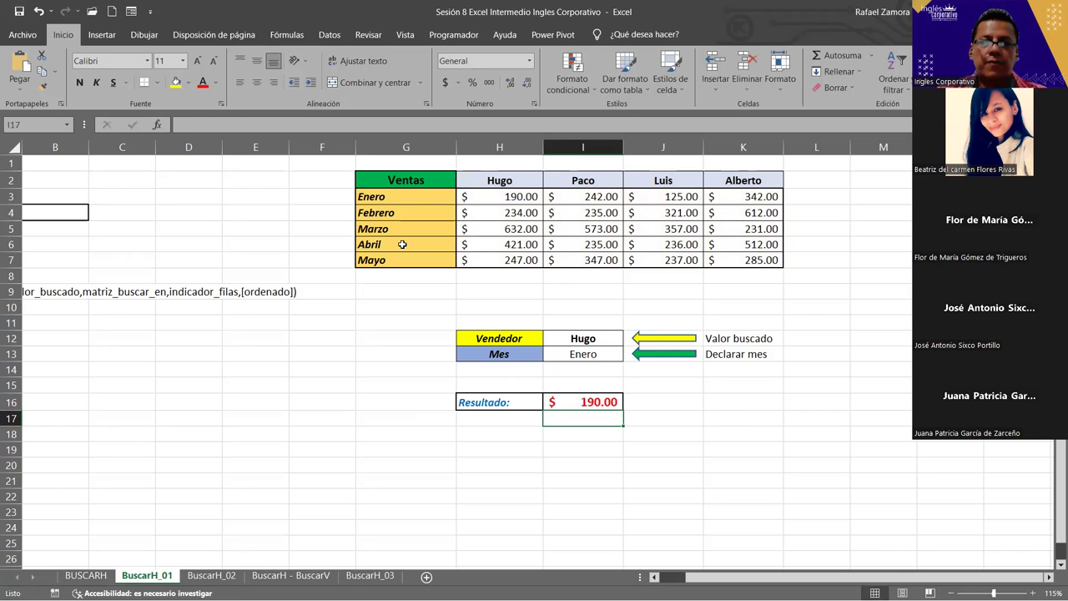
pyautogui.click(594, 339)
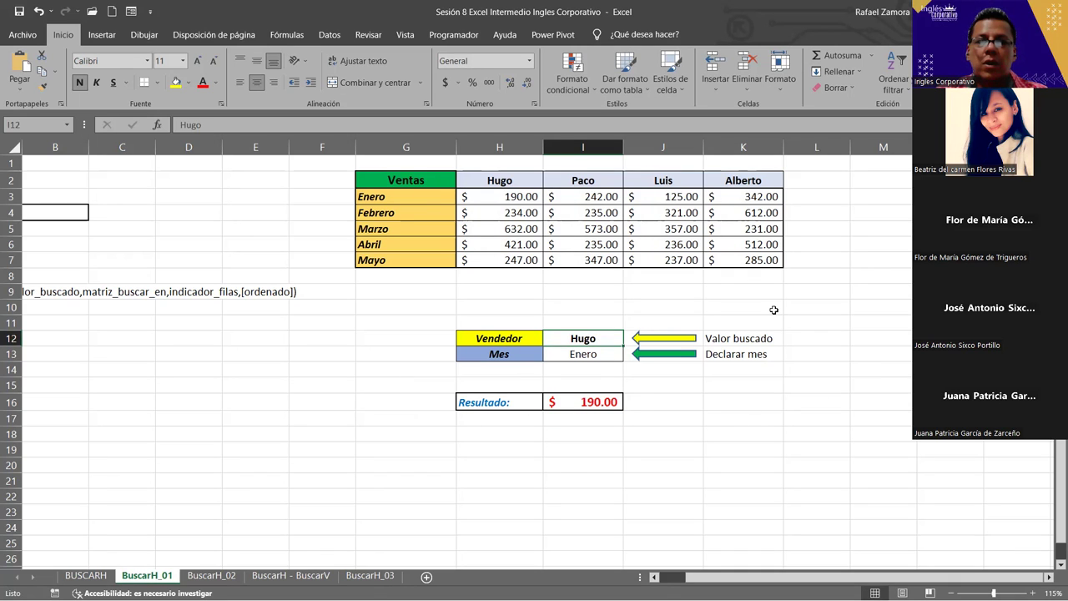
# Change the Vendedor in I12 to Paco, then Luis, then Alberto
pyautogui.write('Paco')
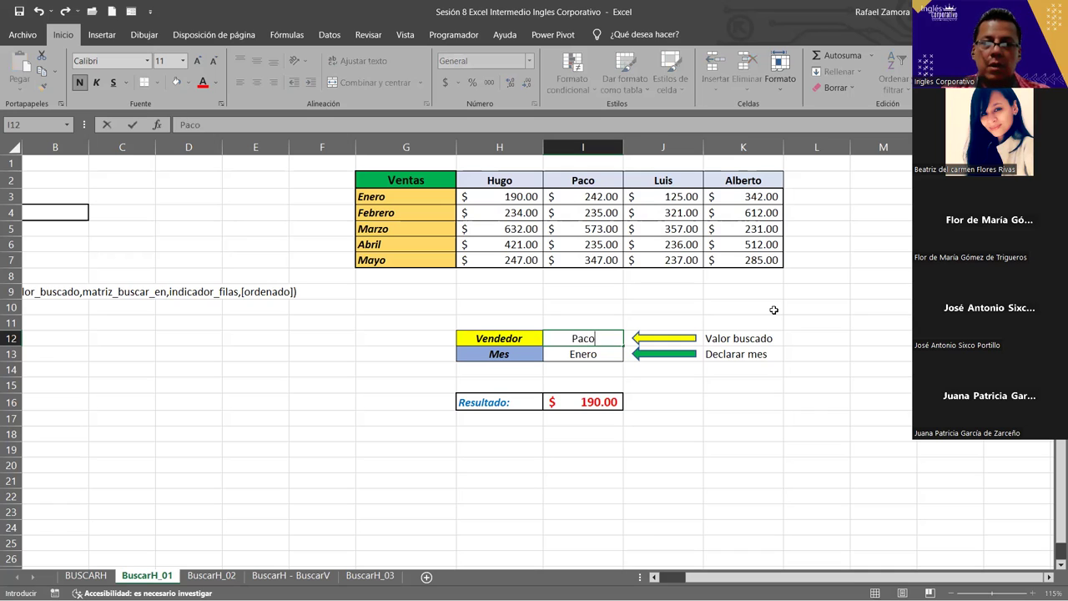
pyautogui.hotkey('ctrl', 'Return')
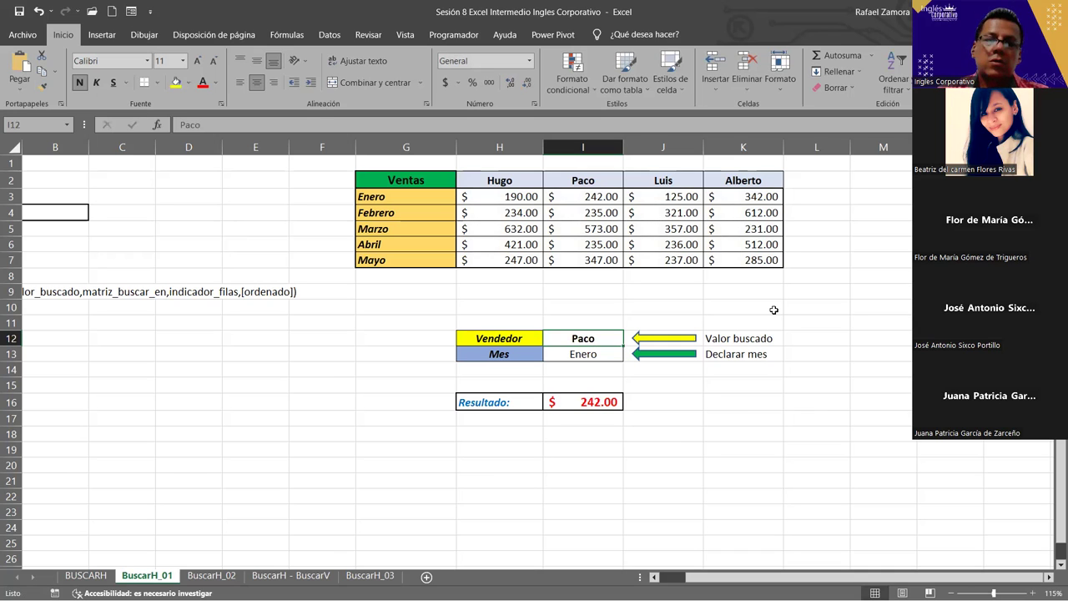
pyautogui.click(594, 198)
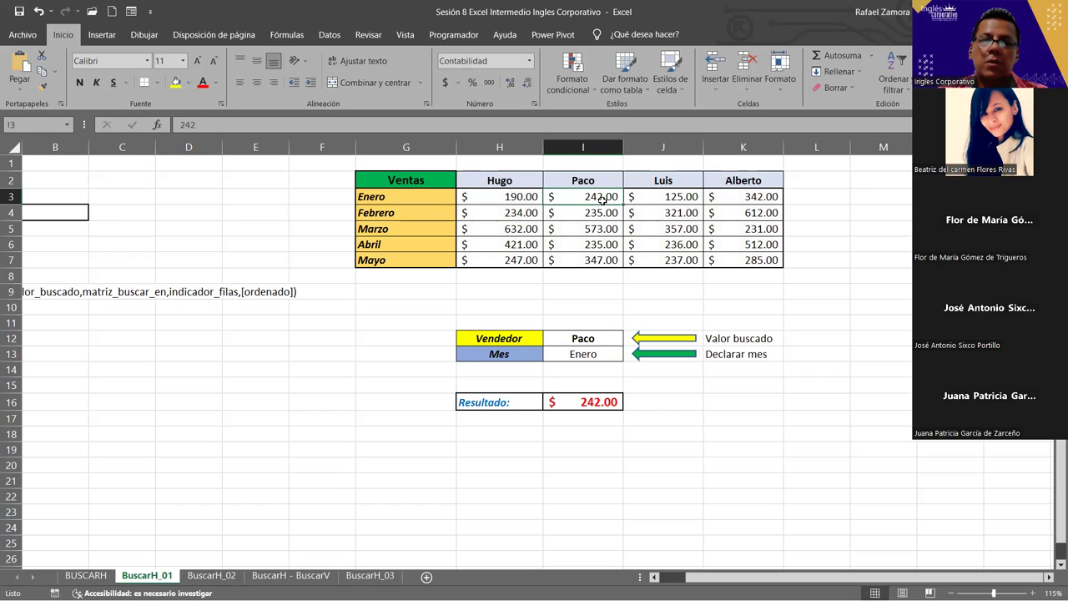
pyautogui.click(588, 339)
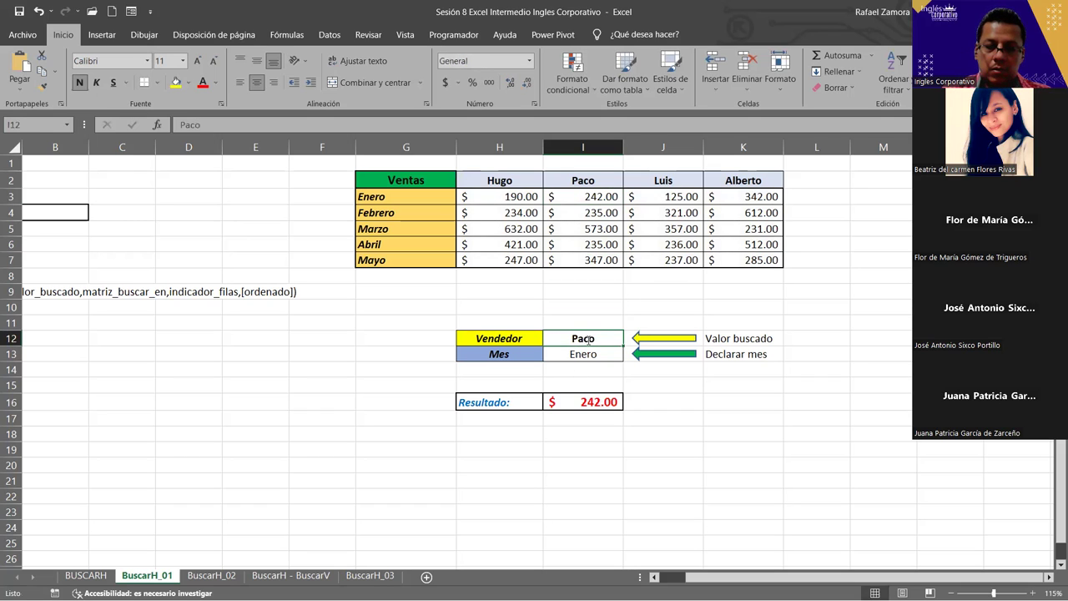
pyautogui.write('Luis')
pyautogui.hotkey('ctrl', 'Return')
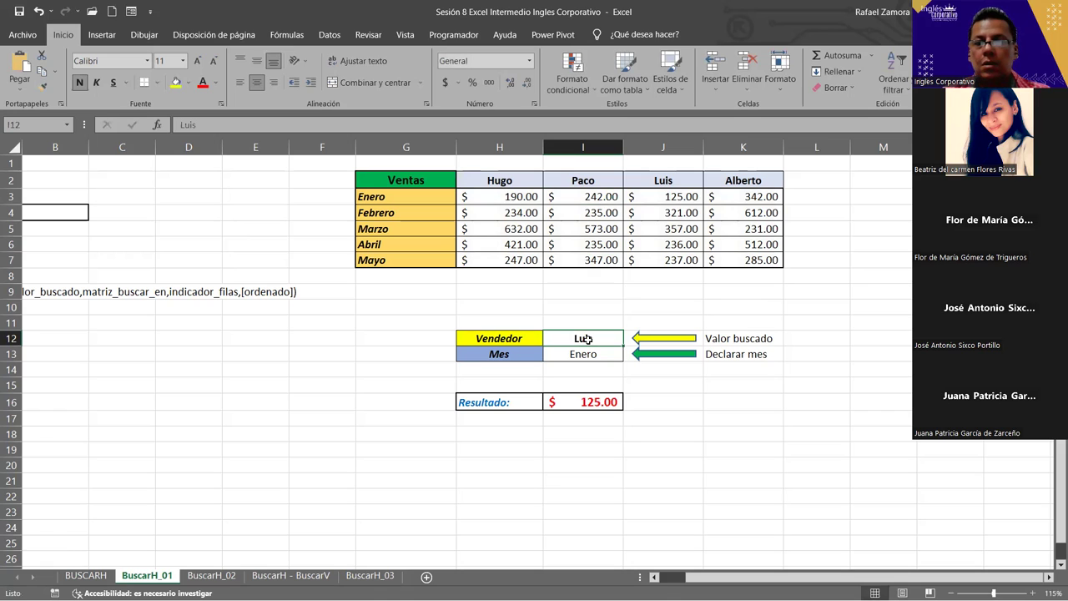
pyautogui.write('Alberto')
pyautogui.hotkey('ctrl', 'Return')
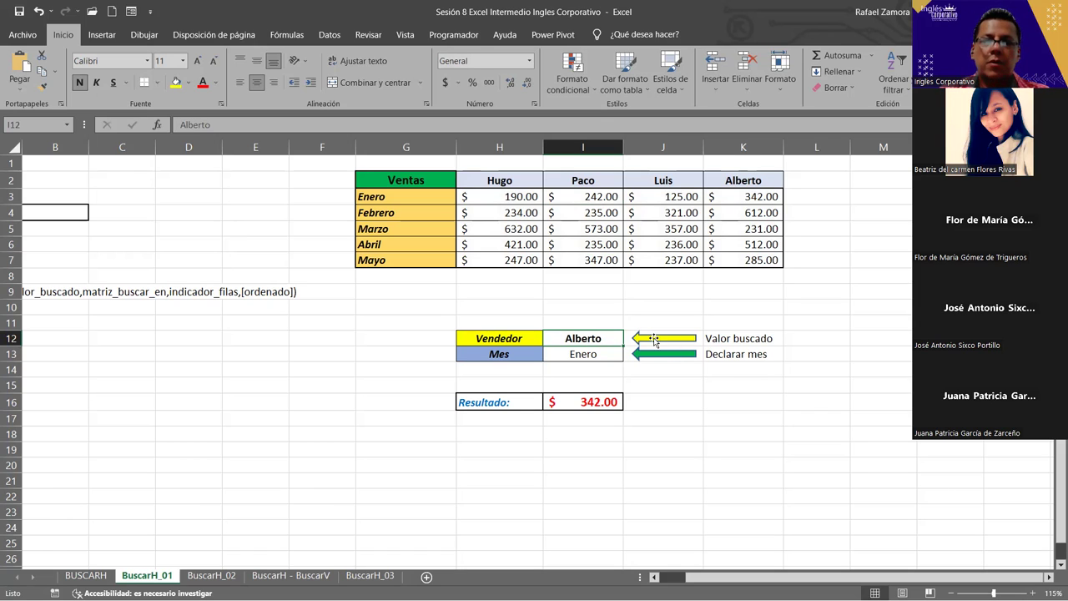
# Set the Mes cell I13 to Mayo
pyautogui.click(588, 355)
pyautogui.write('Mayo')
pyautogui.press('Return')
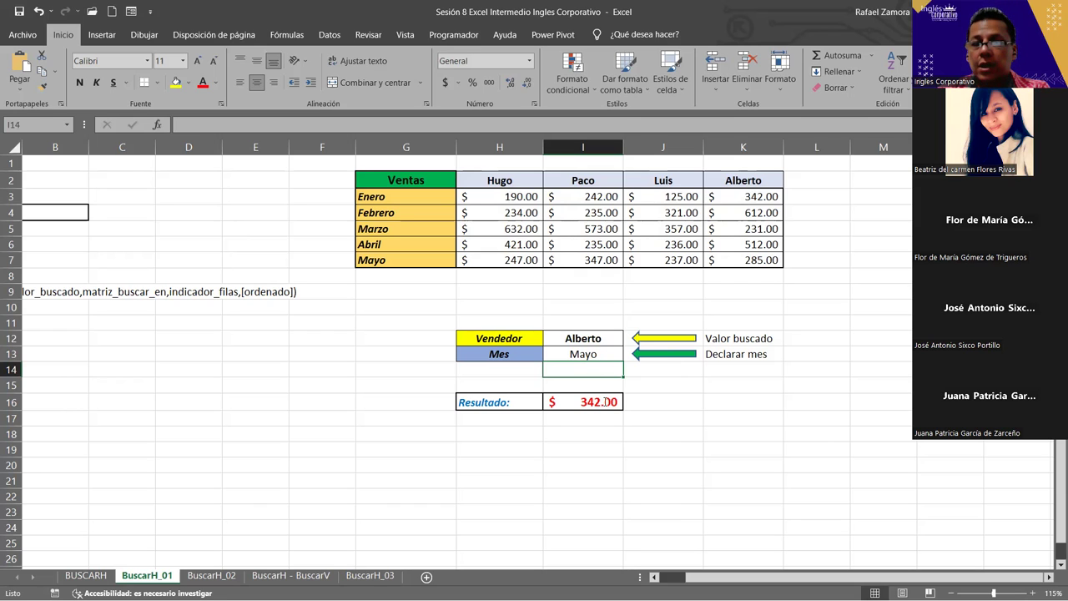
# Change the row index in I16's lookup formula from 2 to 6
pyautogui.doubleClick(604, 401)
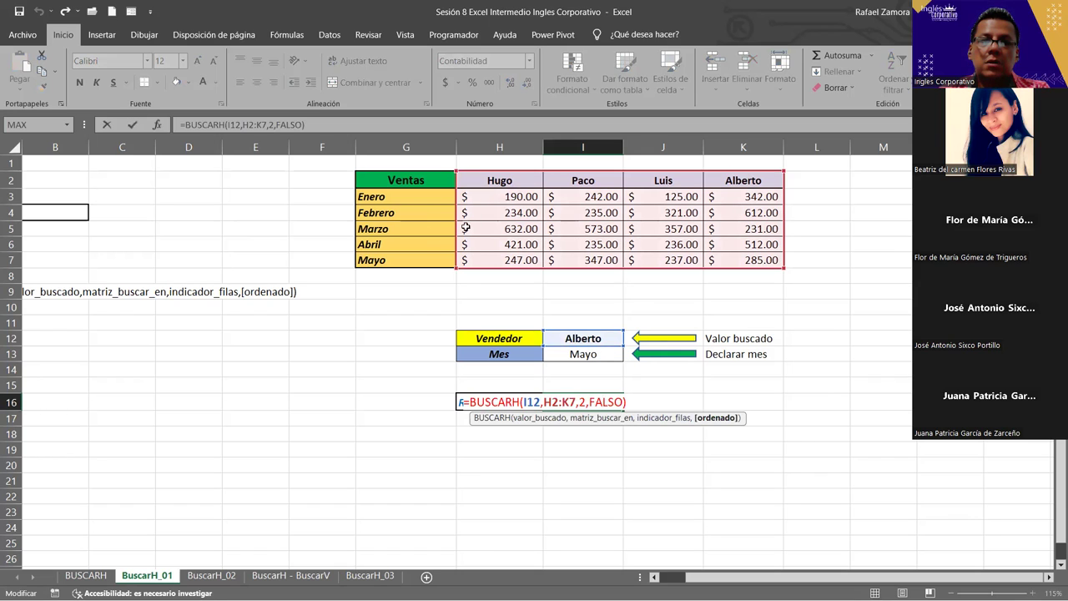
pyautogui.click(581, 401)
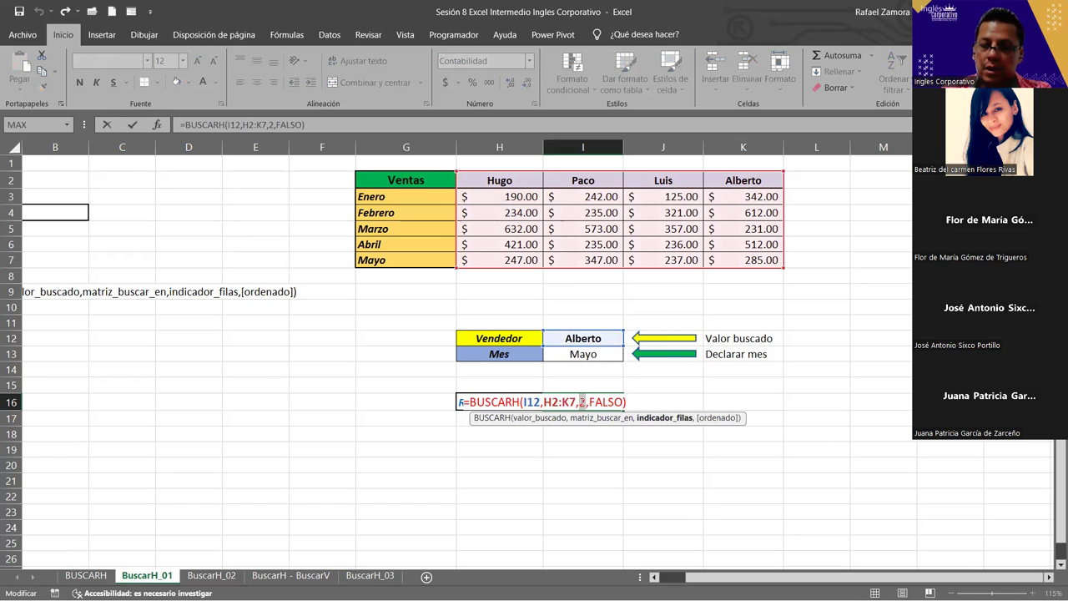
pyautogui.press('BackSpace')
pyautogui.write('6')
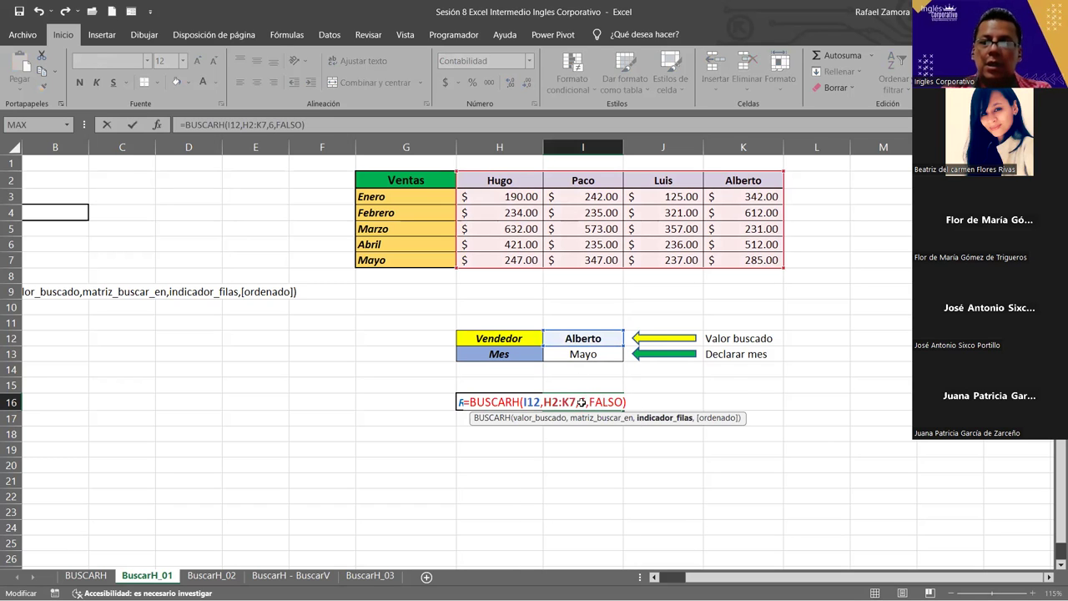
pyautogui.press('Return')
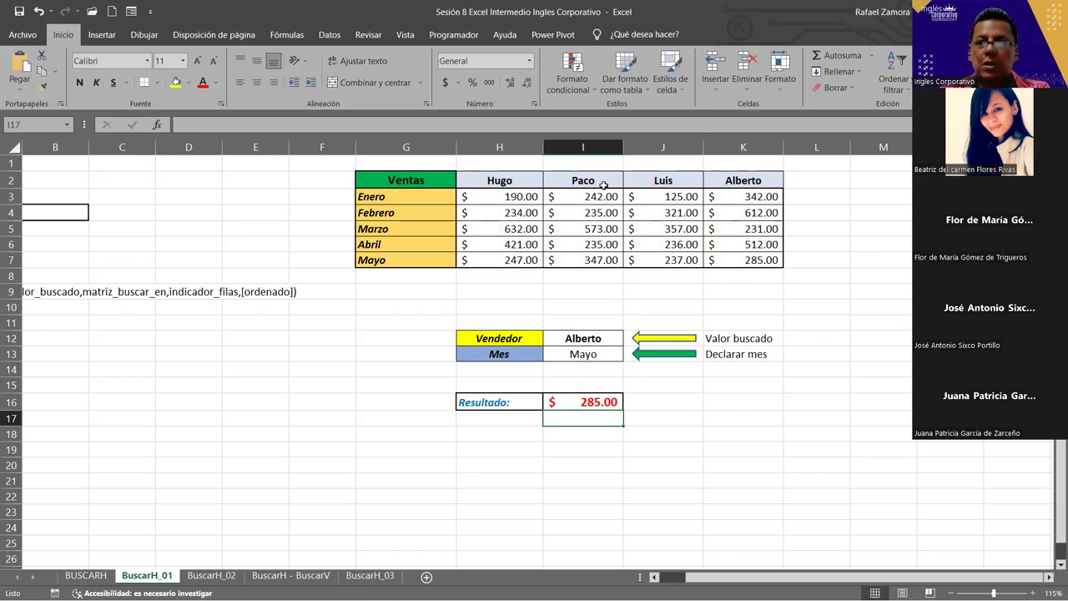
# Set the Vendedor cell I12 to Paco, so Resultado shows $347.00
pyautogui.moveTo(595, 340); pyautogui.dragTo(595, 350)
pyautogui.click(595, 340)
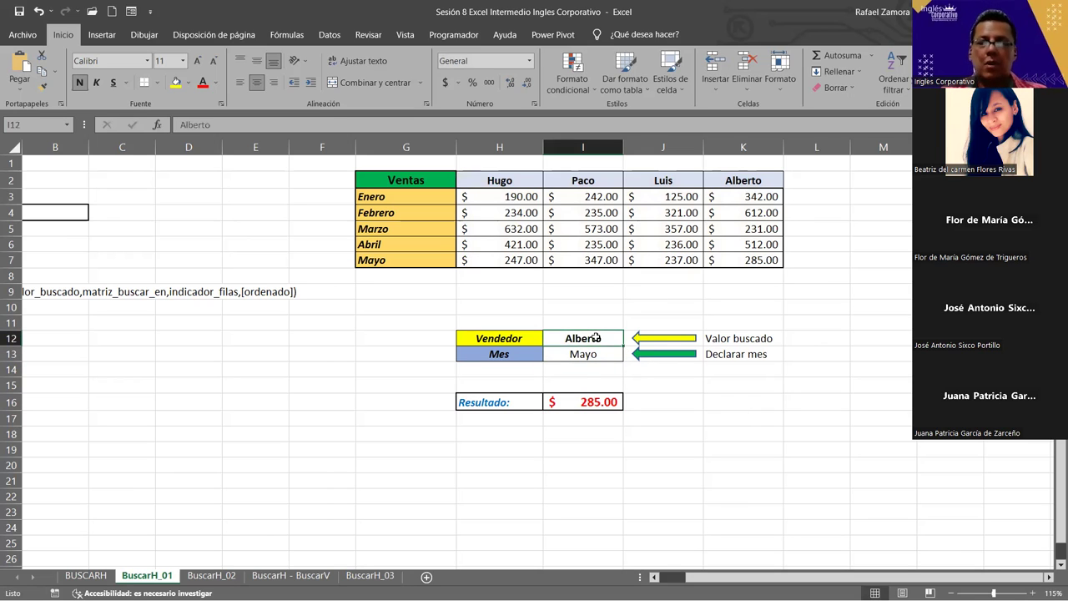
pyautogui.write('Paco')
pyautogui.hotkey('ctrl', 'Return')
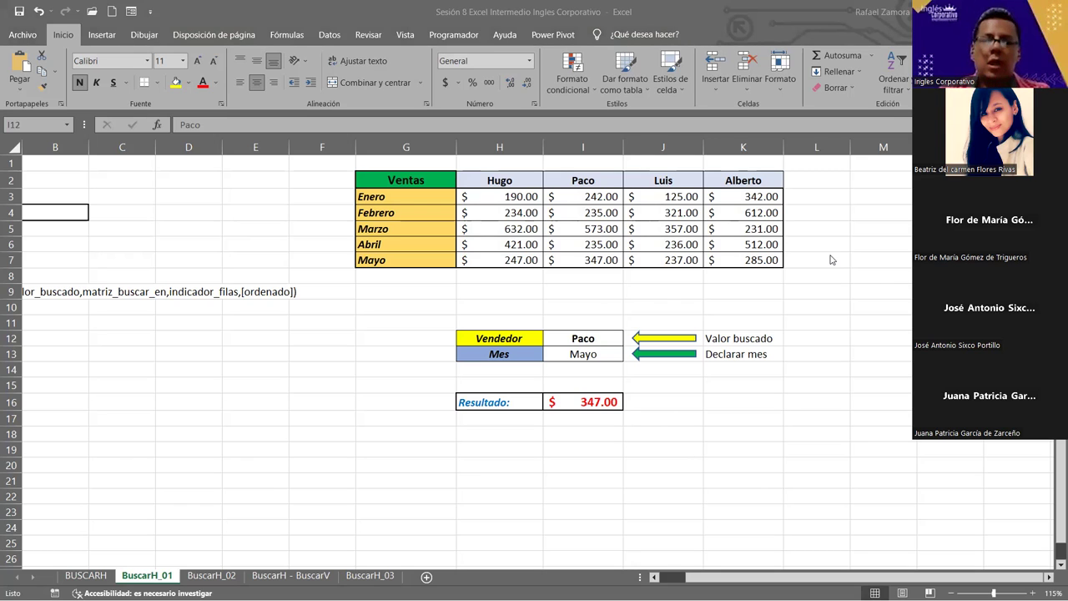
# Replace I16's row index 6 with the range G3:G7, which yields a #¡REF! error
pyautogui.click(599, 405)
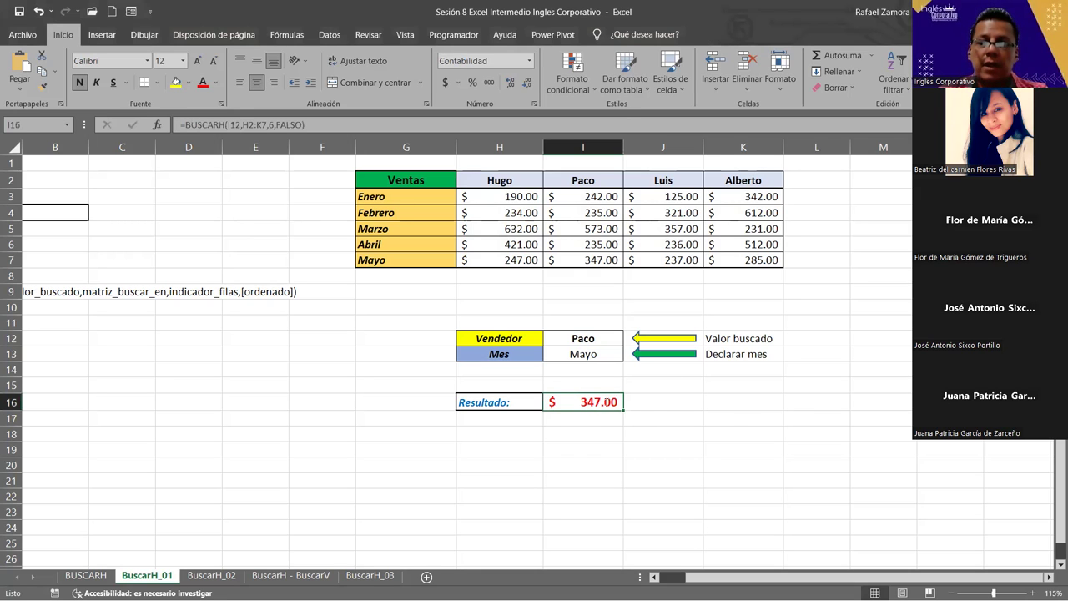
pyautogui.doubleClick(610, 401)
pyautogui.doubleClick(582, 402)
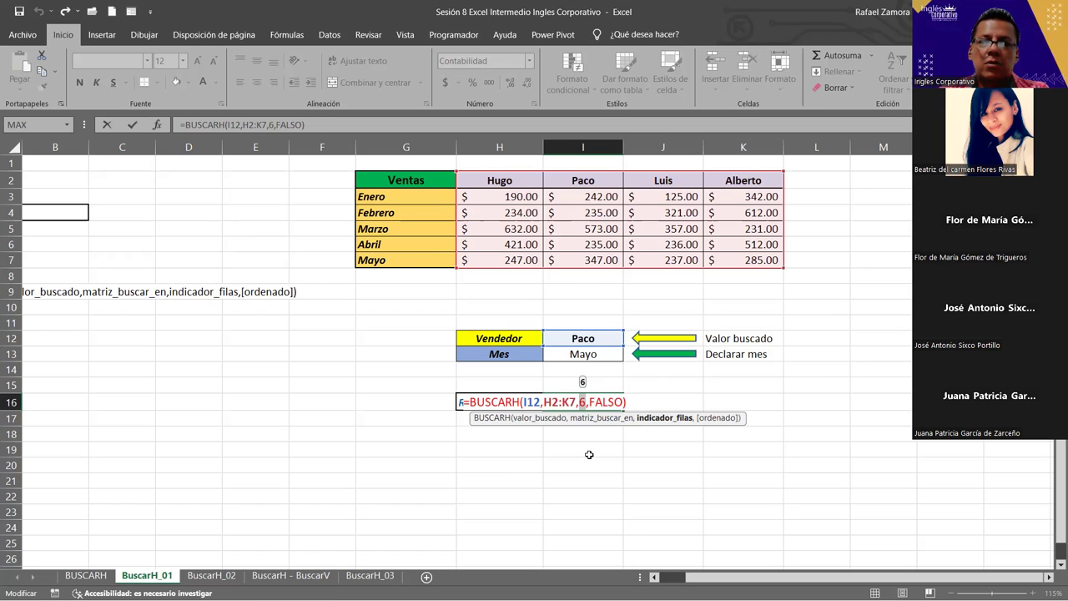
pyautogui.click(407, 199)
pyautogui.keyDown('shift'); pyautogui.click(405, 260); pyautogui.keyUp('shift')
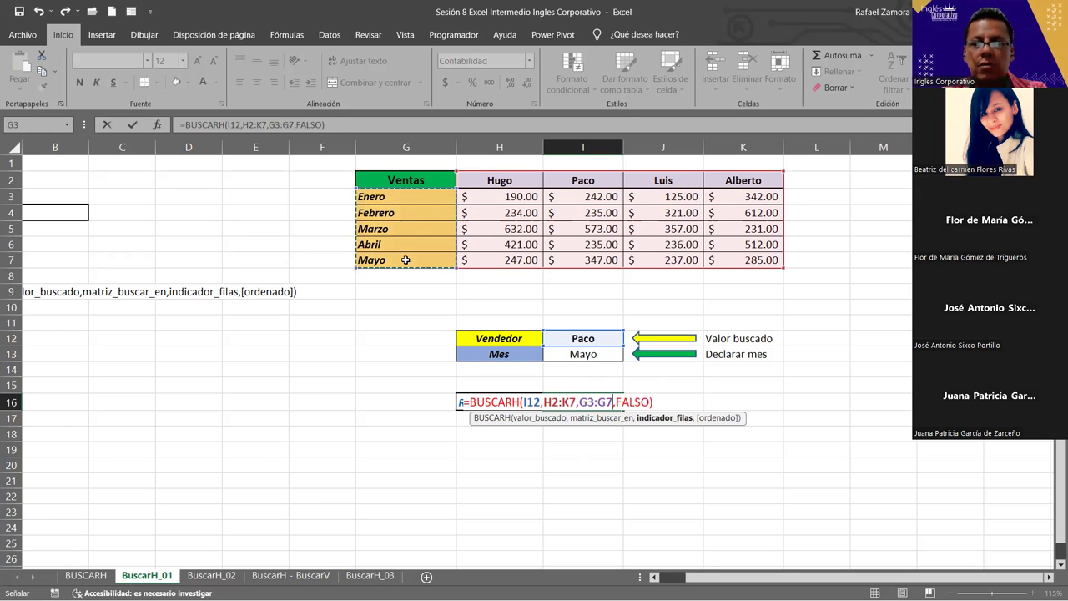
pyautogui.press('Return')
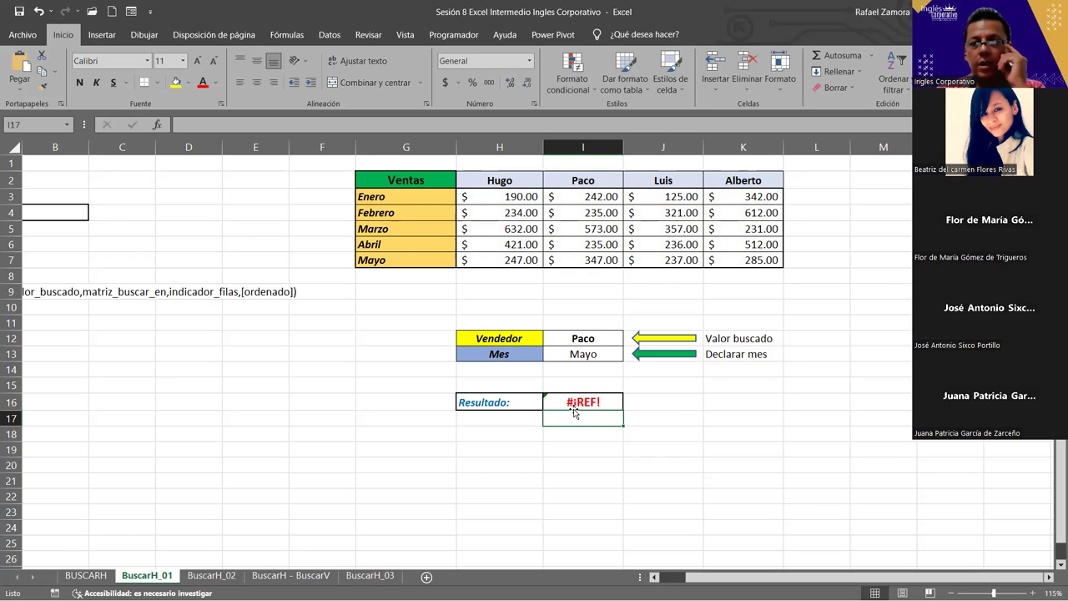
pyautogui.click(416, 306)
pyautogui.write('=')
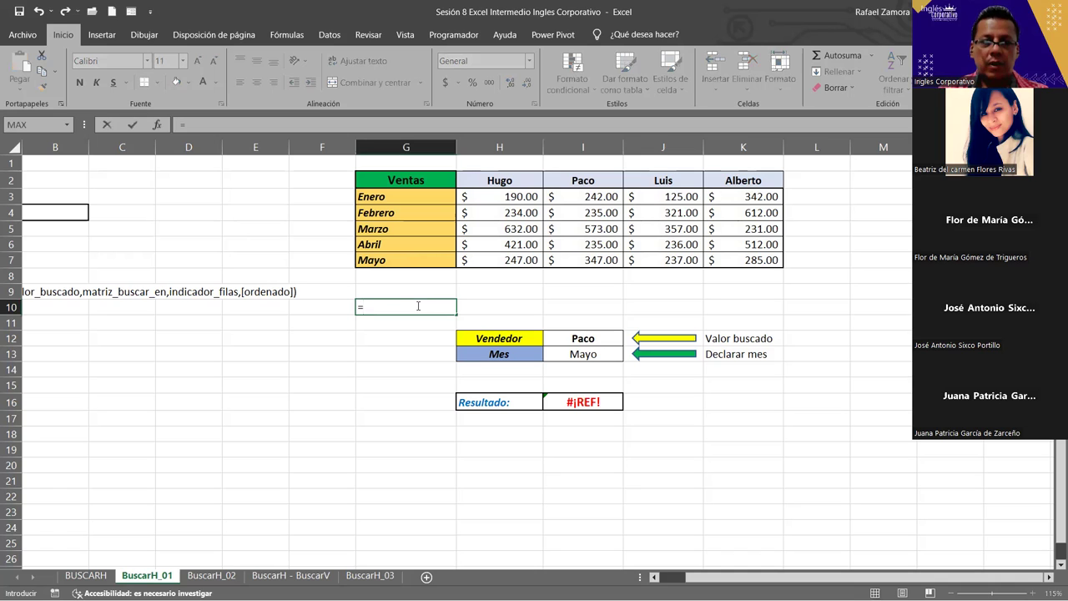
pyautogui.press('Escape')
pyautogui.click(520, 304)
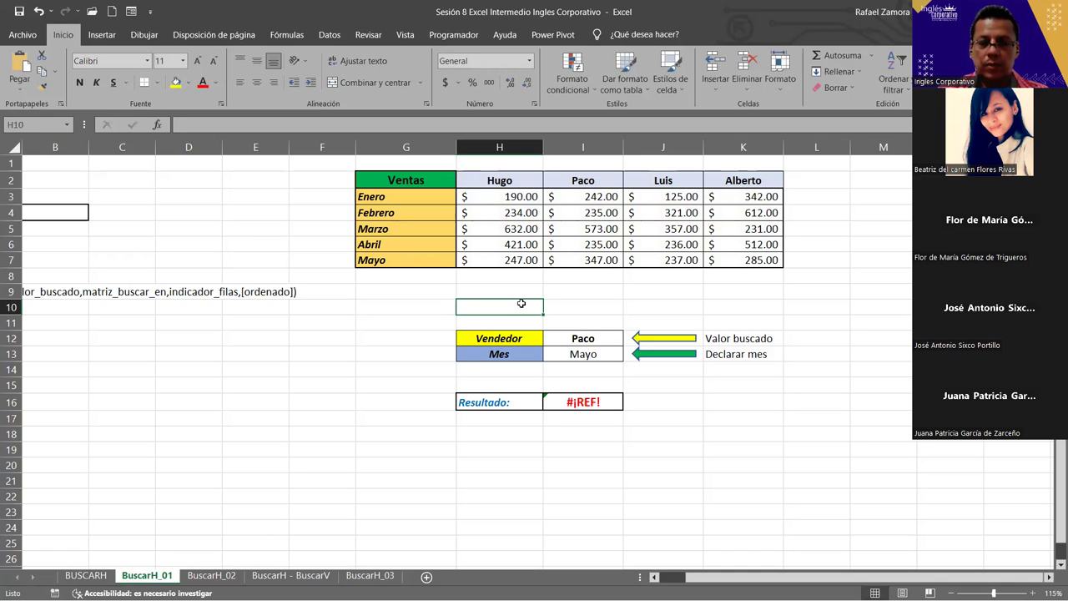
pyautogui.write('=s')
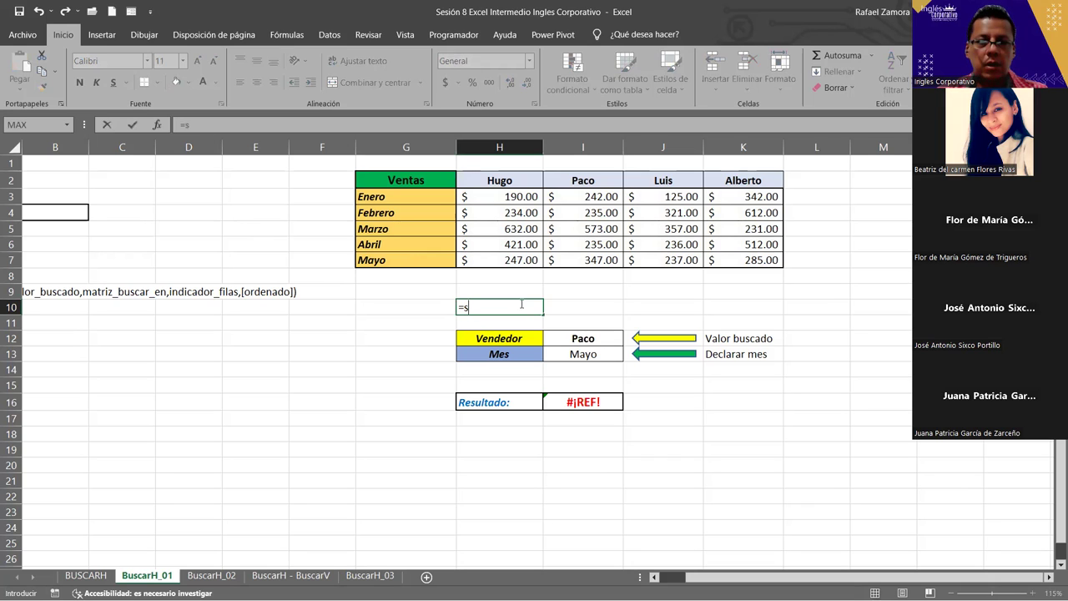
pyautogui.write('uma(')
pyautogui.moveTo(505, 197); pyautogui.dragTo(504, 260)
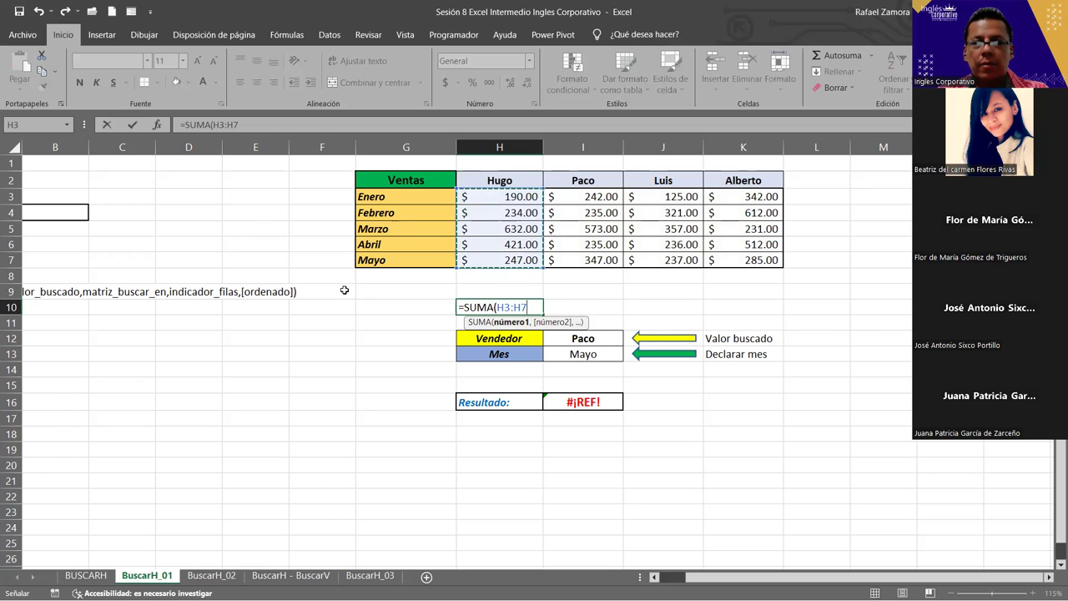
pyautogui.press('Escape')
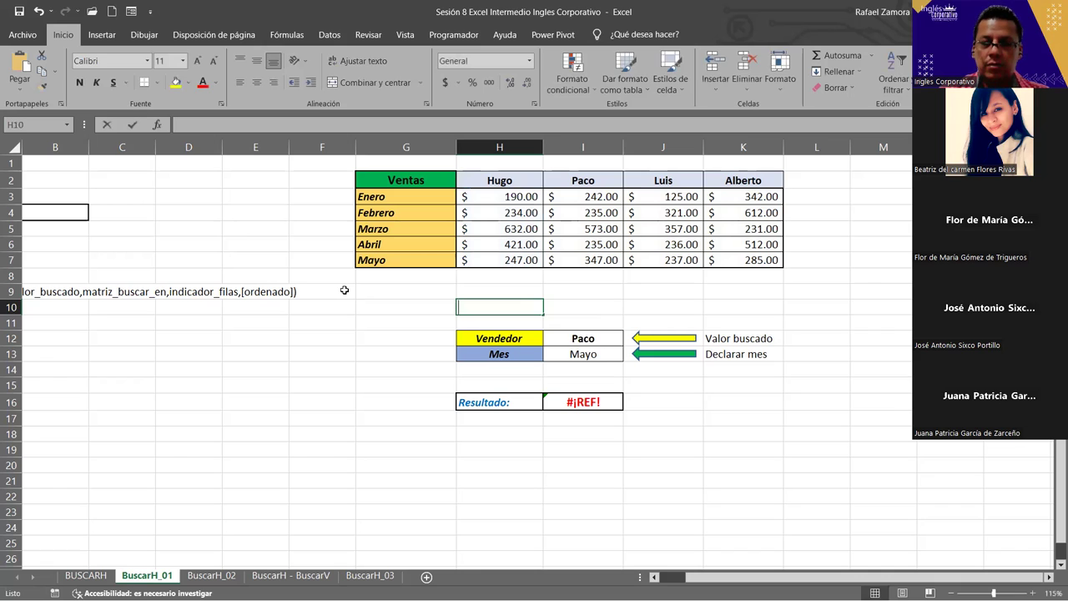
pyautogui.write('=')
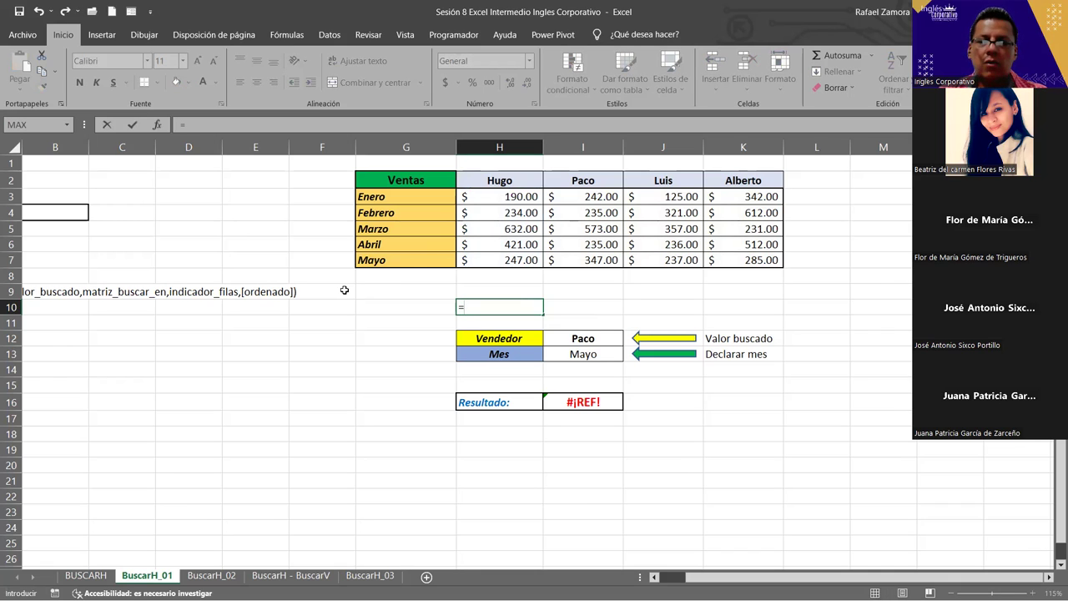
pyautogui.moveTo(516, 197); pyautogui.dragTo(516, 260)
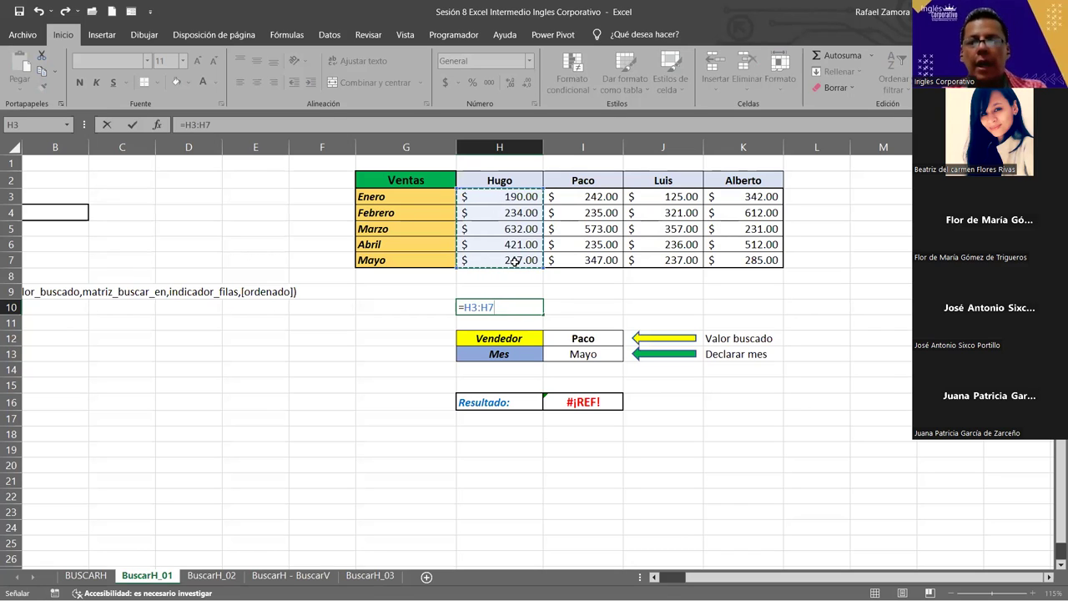
pyautogui.press('Escape')
# Replace the G3:G7 argument in I16's BUSCARH formula with row index 5, showing $235.00
pyautogui.click(598, 404)
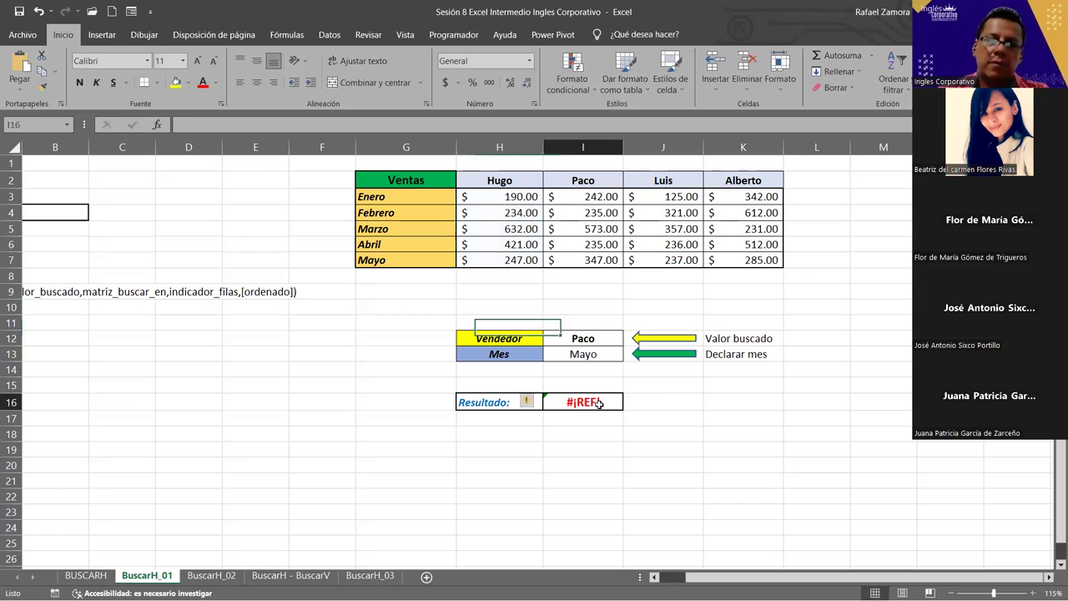
pyautogui.doubleClick(613, 403)
pyautogui.moveTo(614, 402); pyautogui.dragTo(582, 402)
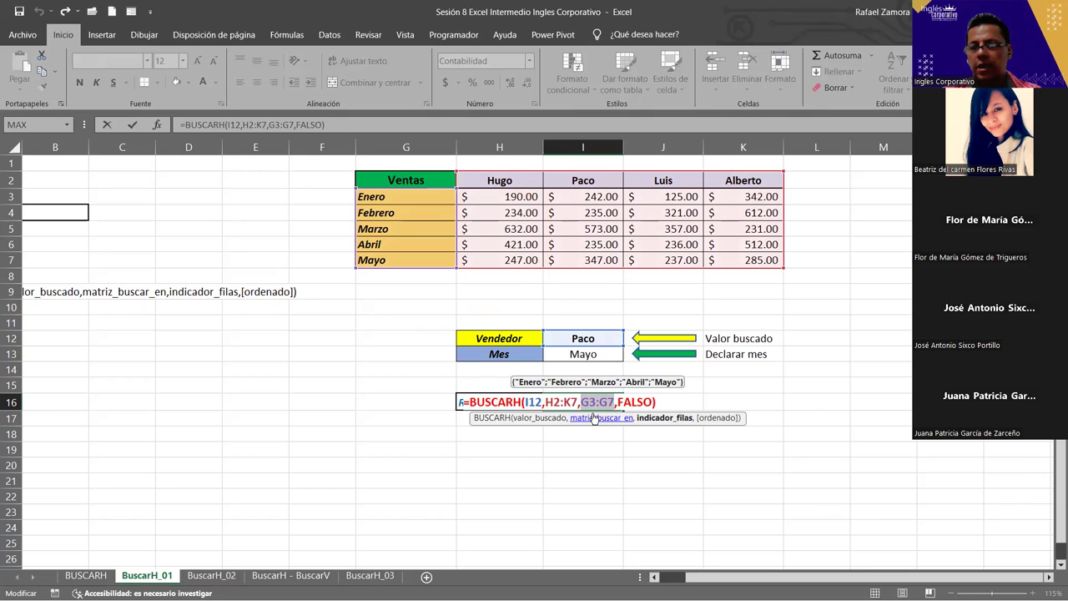
pyautogui.press('BackSpace')
pyautogui.write('5')
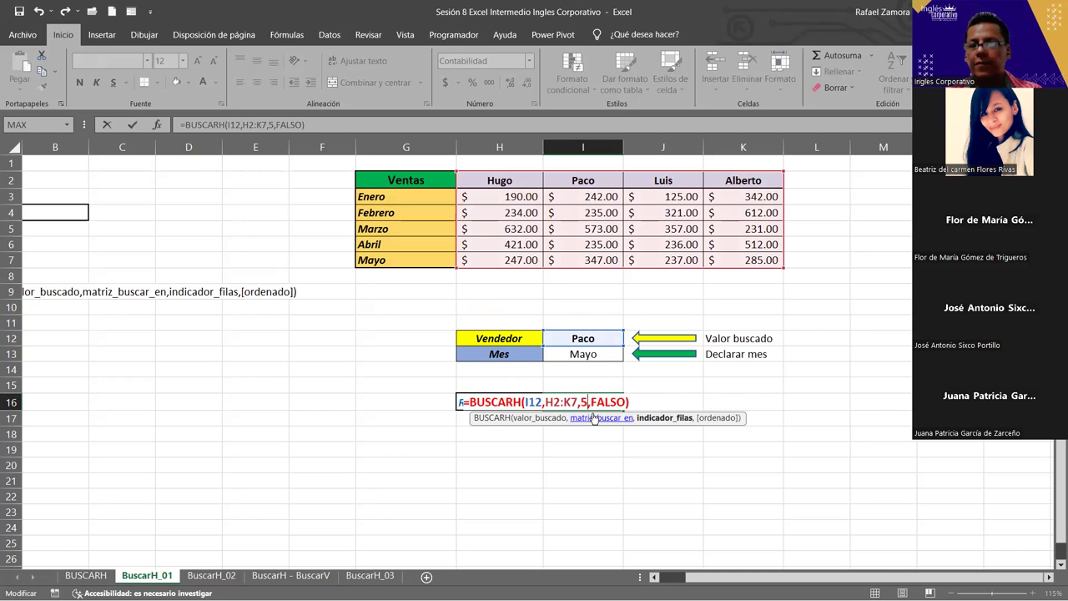
pyautogui.press('Return')
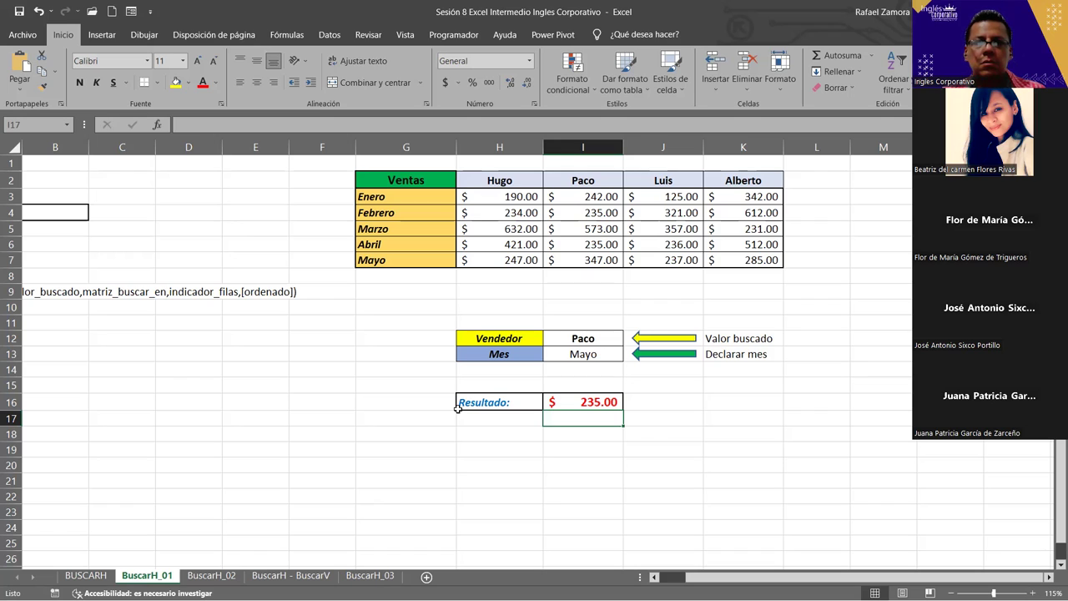
# Enter a centred 4 in cell G11
pyautogui.click(394, 324)
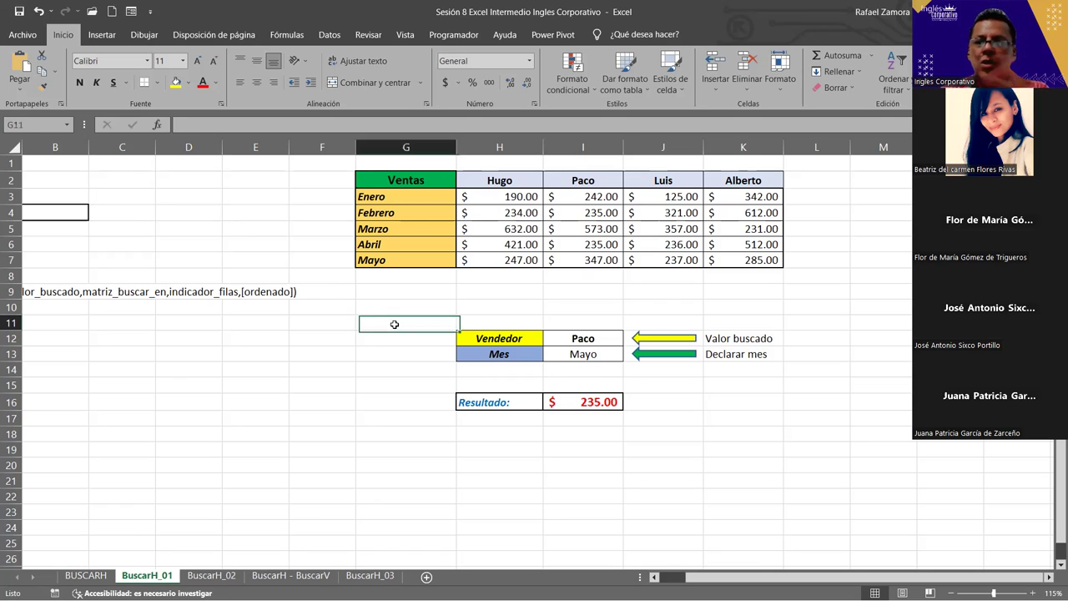
pyautogui.write('4')
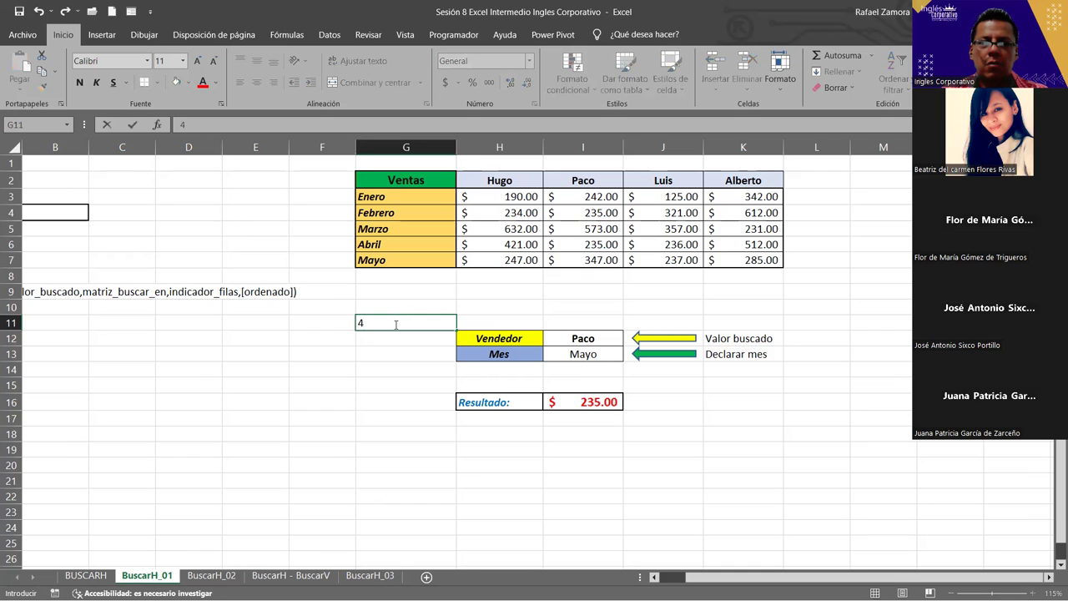
pyautogui.press('Return')
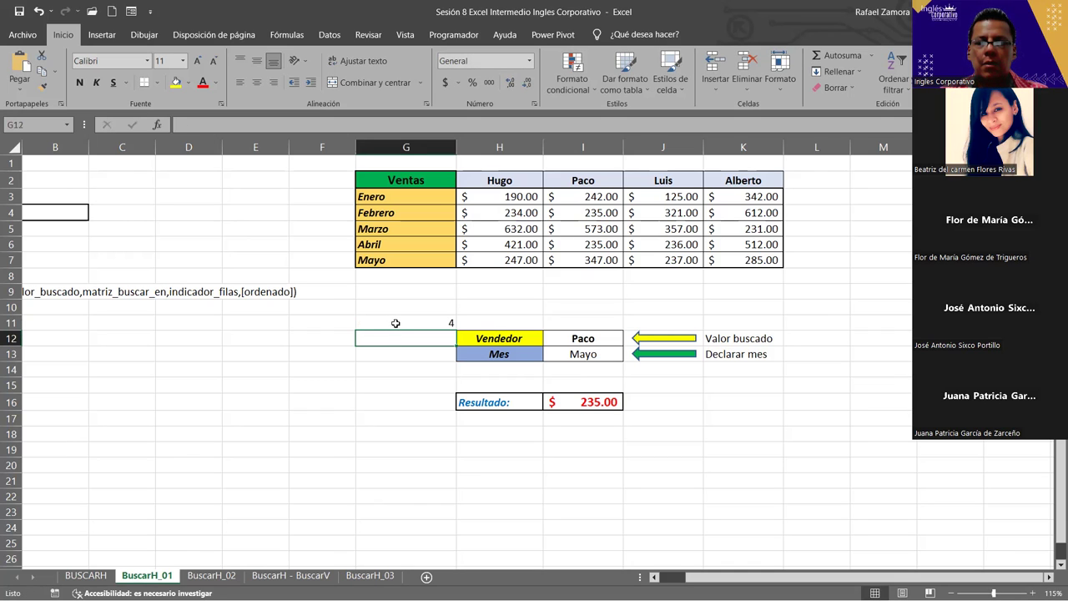
pyautogui.click(396, 323)
pyautogui.click(256, 81)
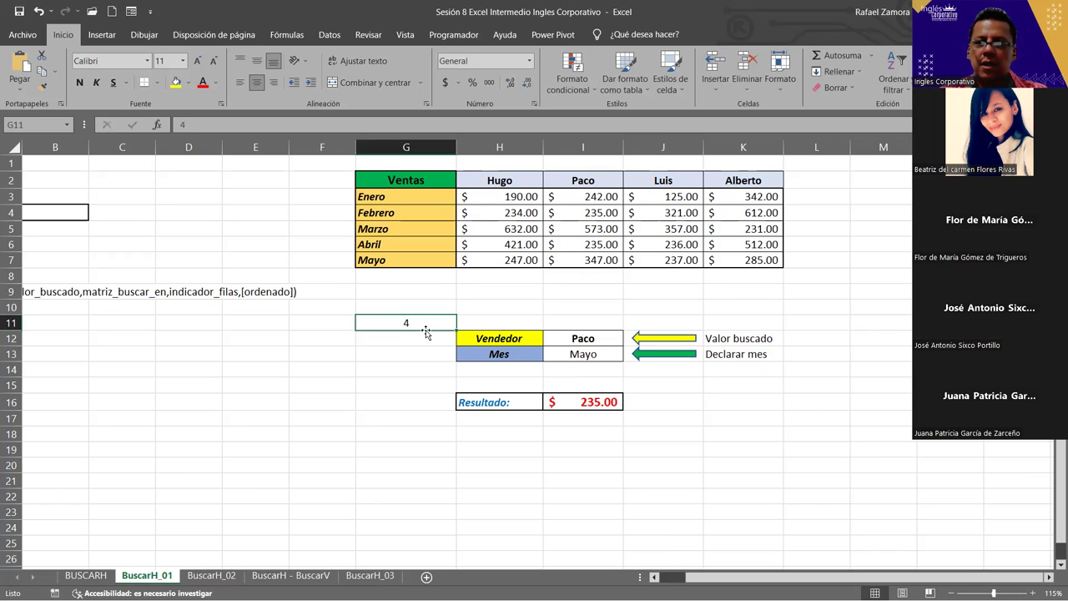
# Make I16's BUSCARH take its row index from G11 instead of 5
pyautogui.doubleClick(605, 402)
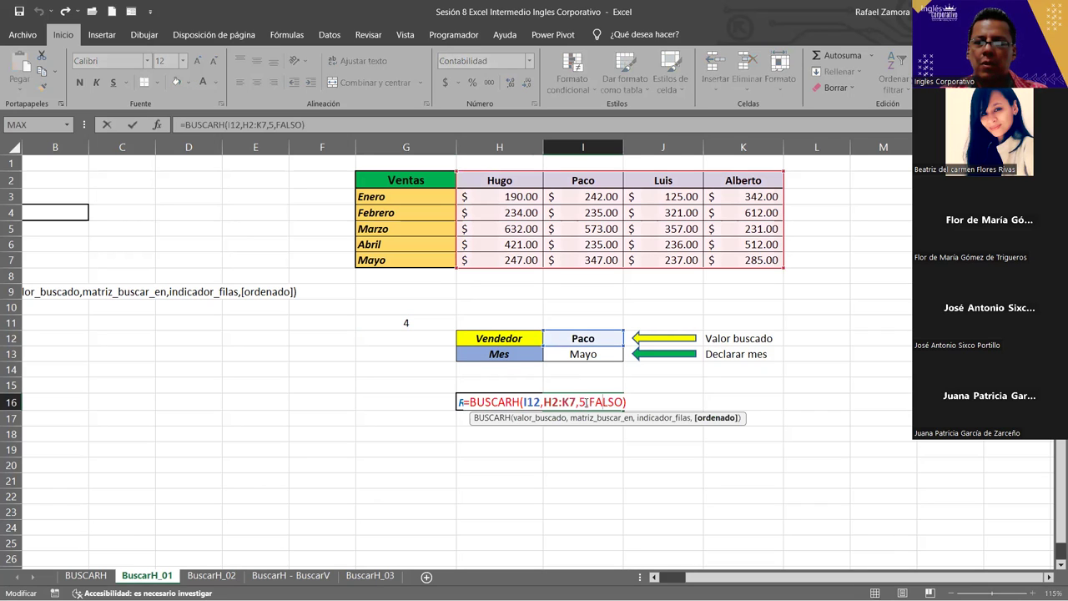
pyautogui.click(583, 402)
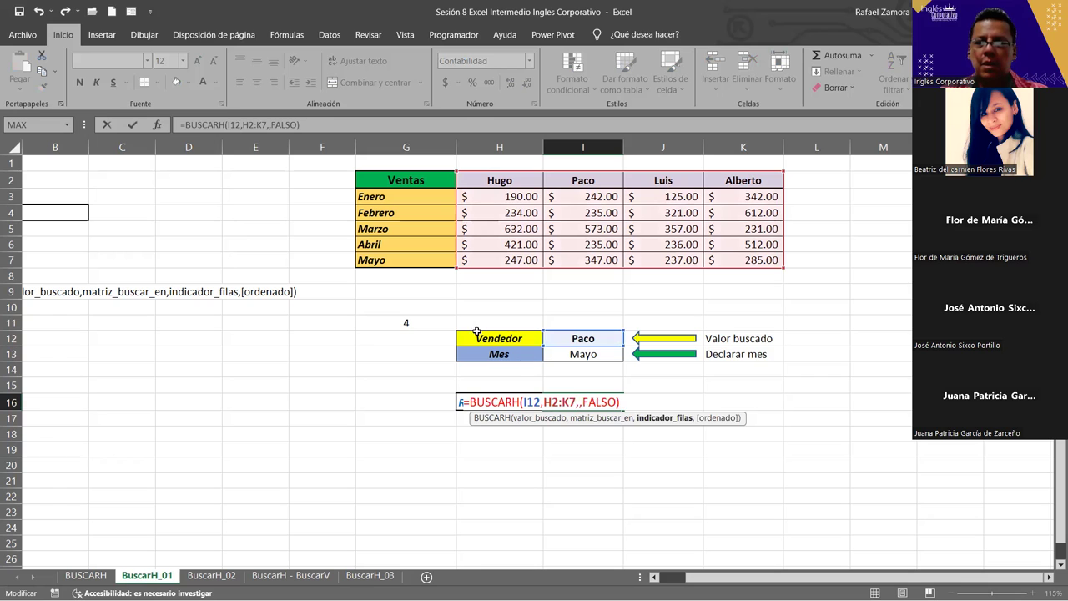
pyautogui.click(411, 323)
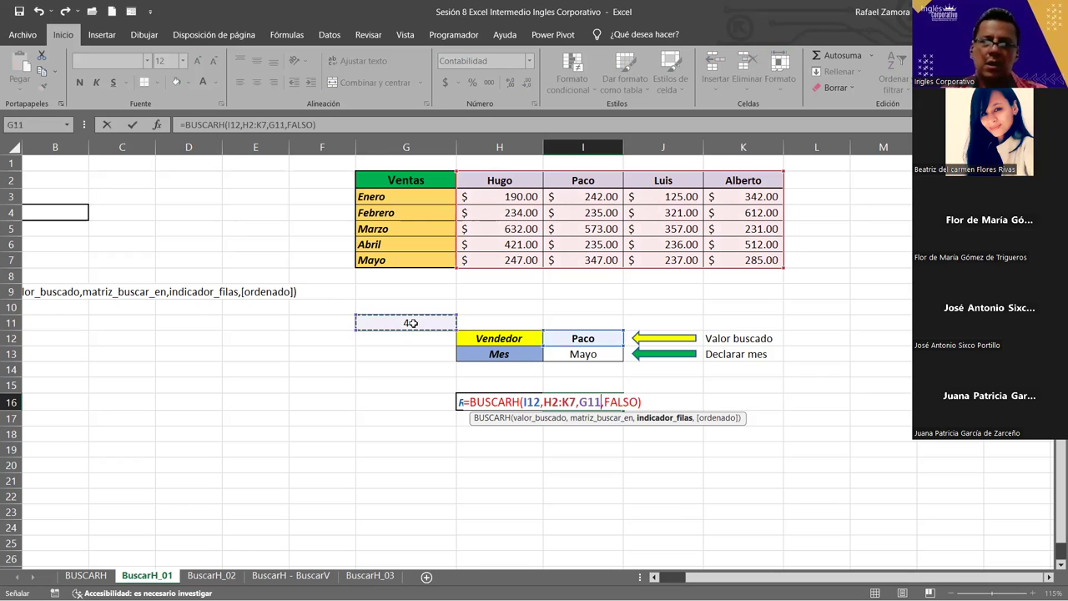
pyautogui.press('Return')
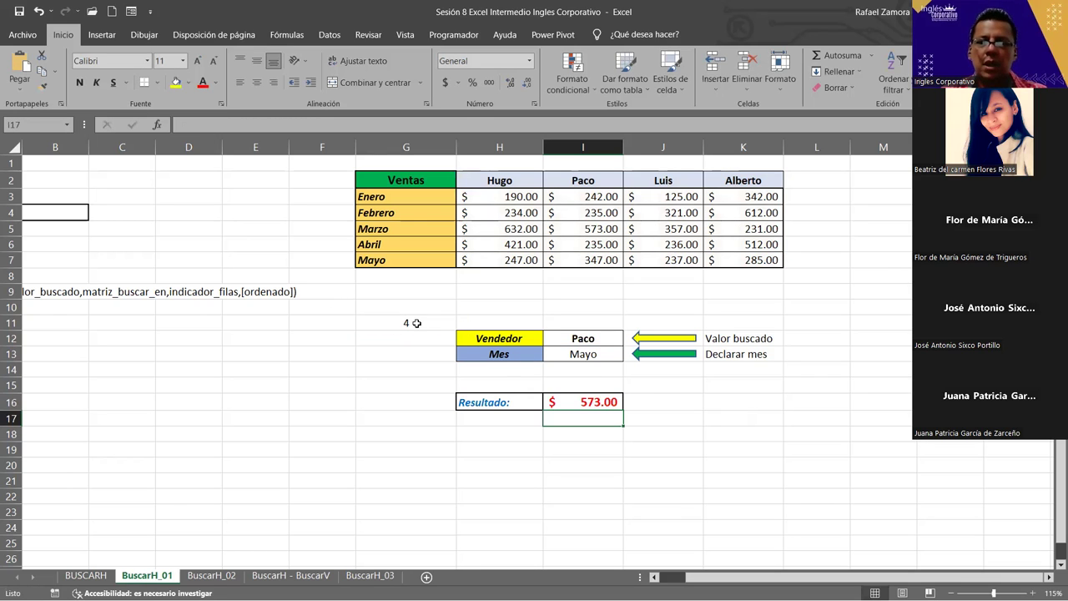
# Try row numbers 3, 2 and 1 in G11, leaving Resultado showing Paco
pyautogui.click(414, 320)
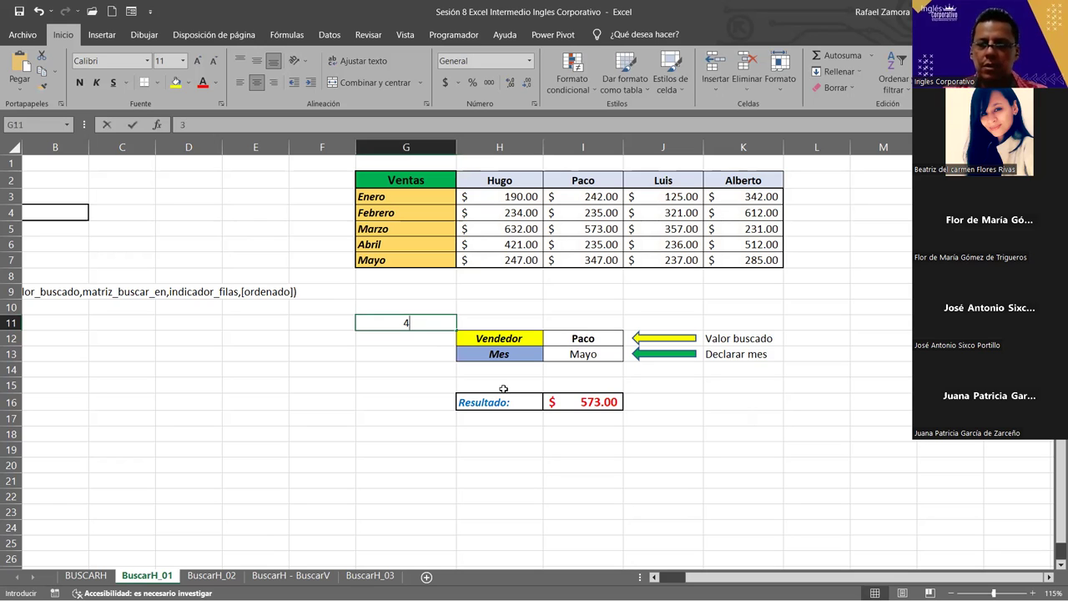
pyautogui.write('3')
pyautogui.press('Return')
pyautogui.click(426, 325)
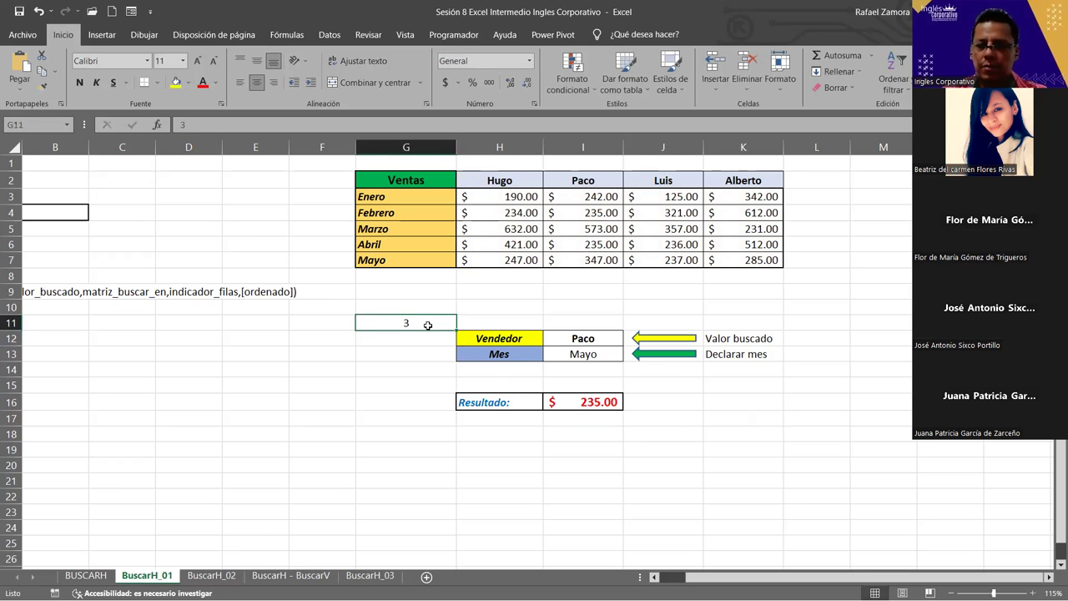
pyautogui.write('2')
pyautogui.press('Return')
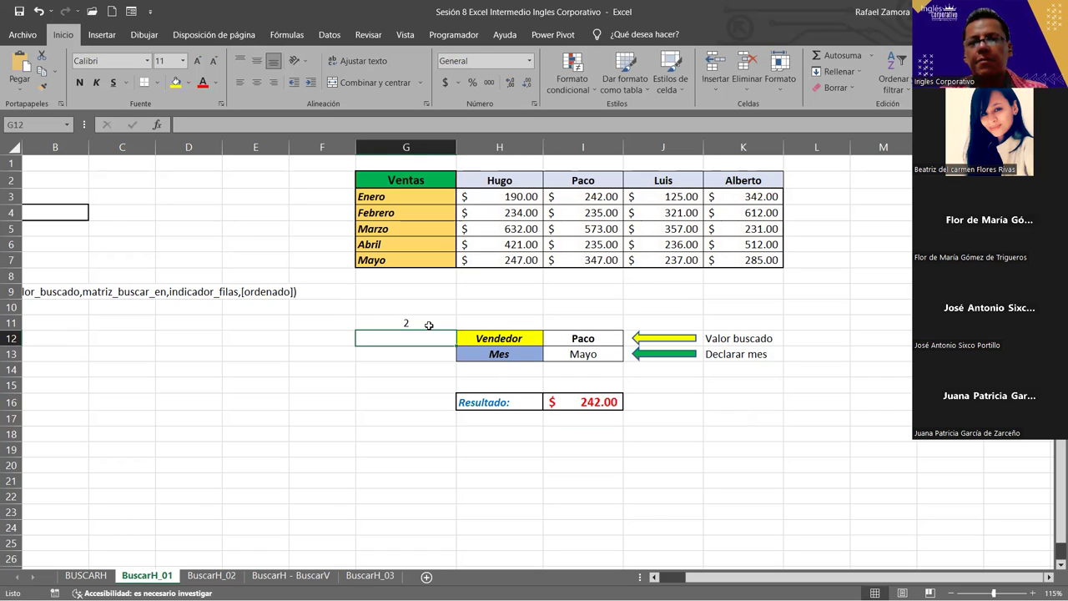
pyautogui.click(428, 324)
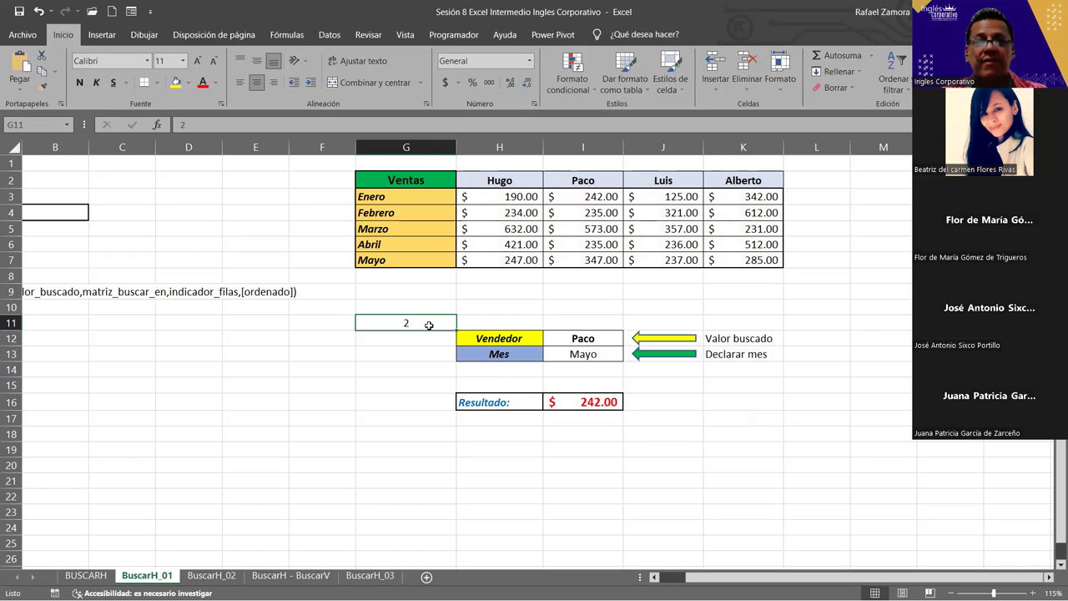
pyautogui.write('1')
pyautogui.press('Return')
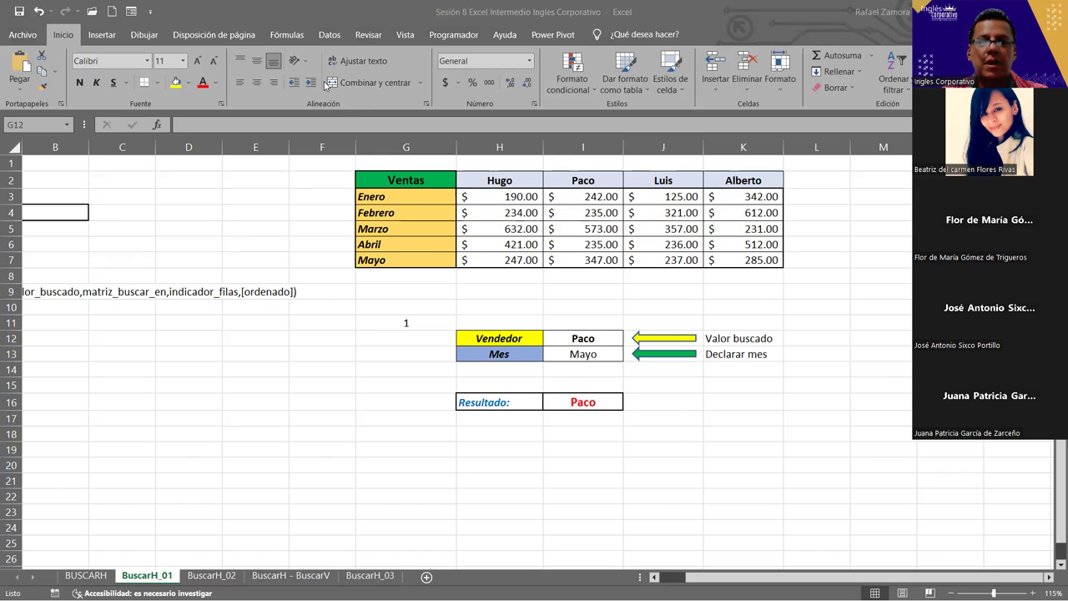
pyautogui.click(448, 321)
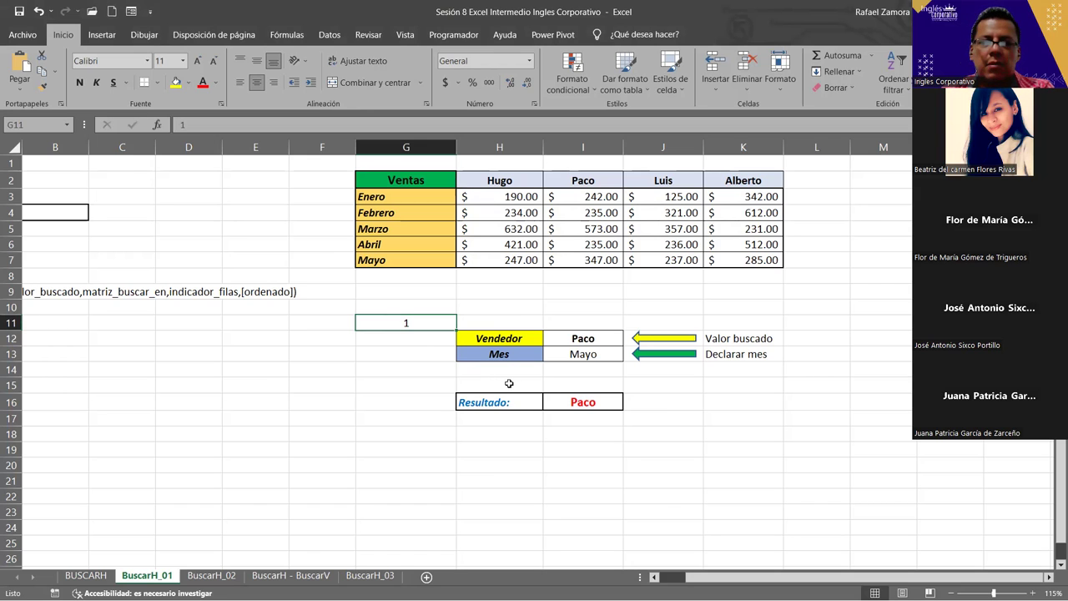
pyautogui.click(614, 354)
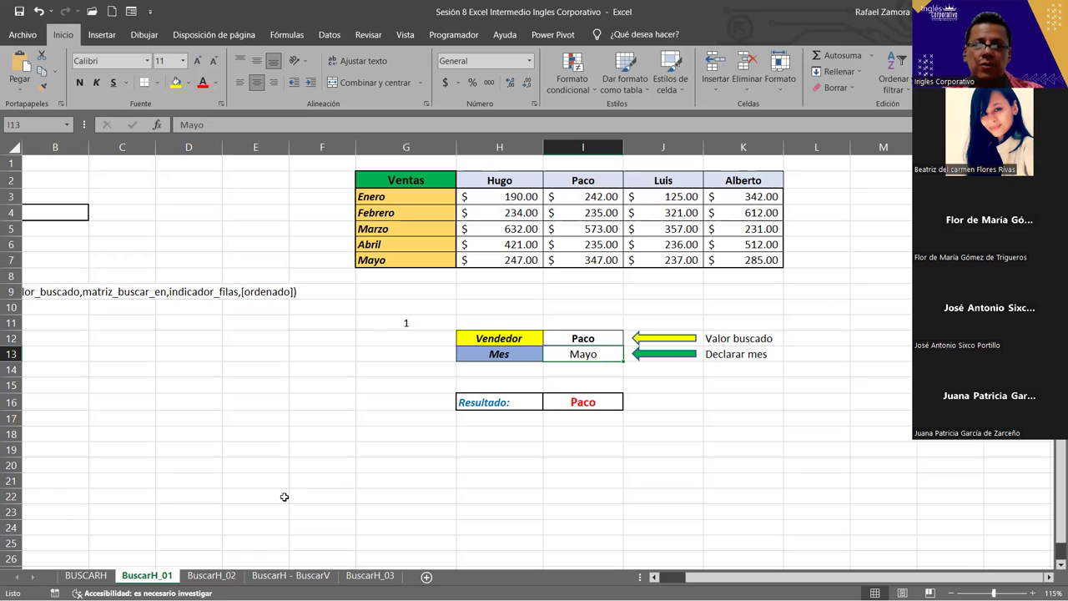
# Open I16's BUSCARH formula and select its G11 row-index argument
pyautogui.doubleClick(604, 351)
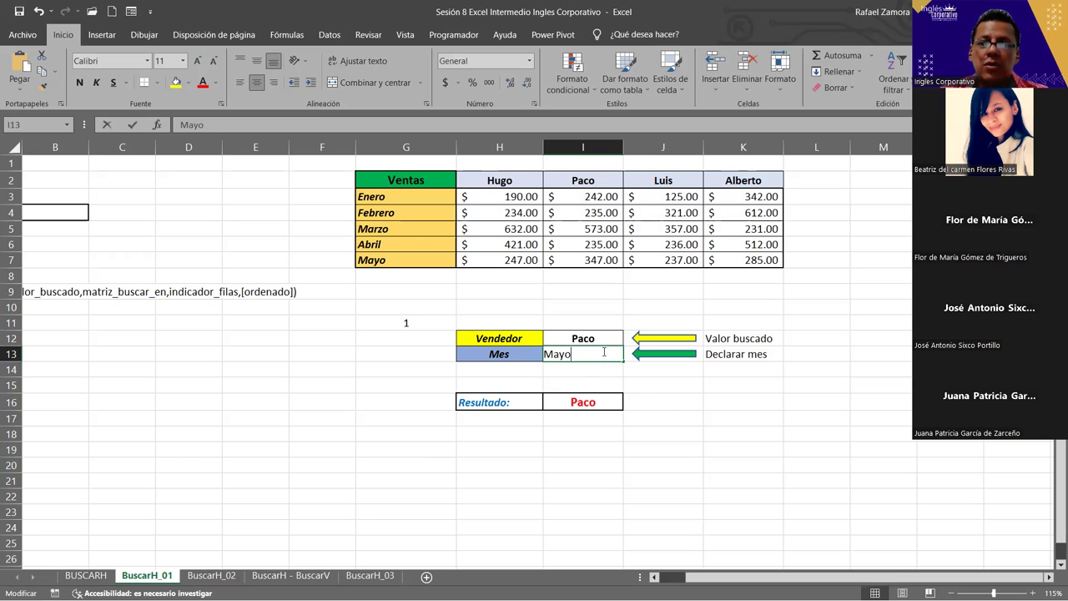
pyautogui.click(596, 407)
pyautogui.doubleClick(614, 403)
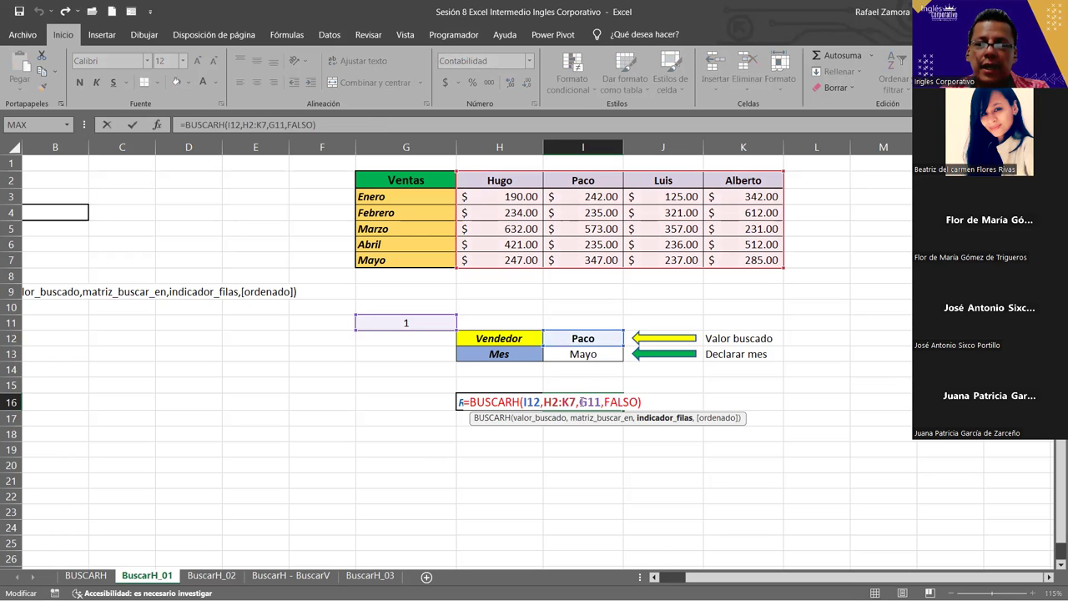
pyautogui.moveTo(602, 402); pyautogui.dragTo(578, 403)
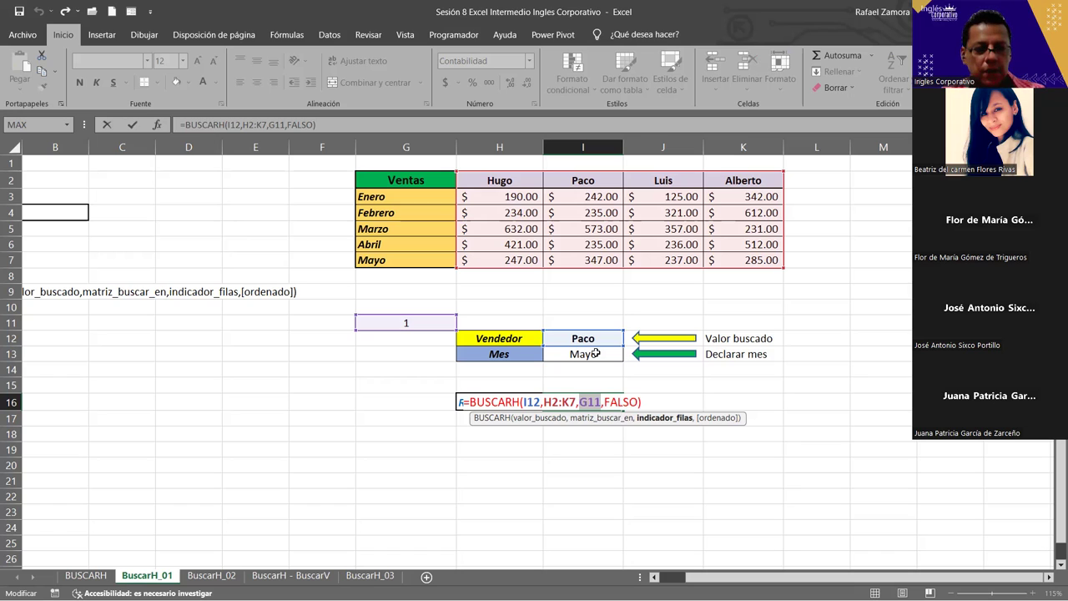
# Start a SI in the row argument that returns 2 when I13 equals 'Enero'
pyautogui.write('SI(')
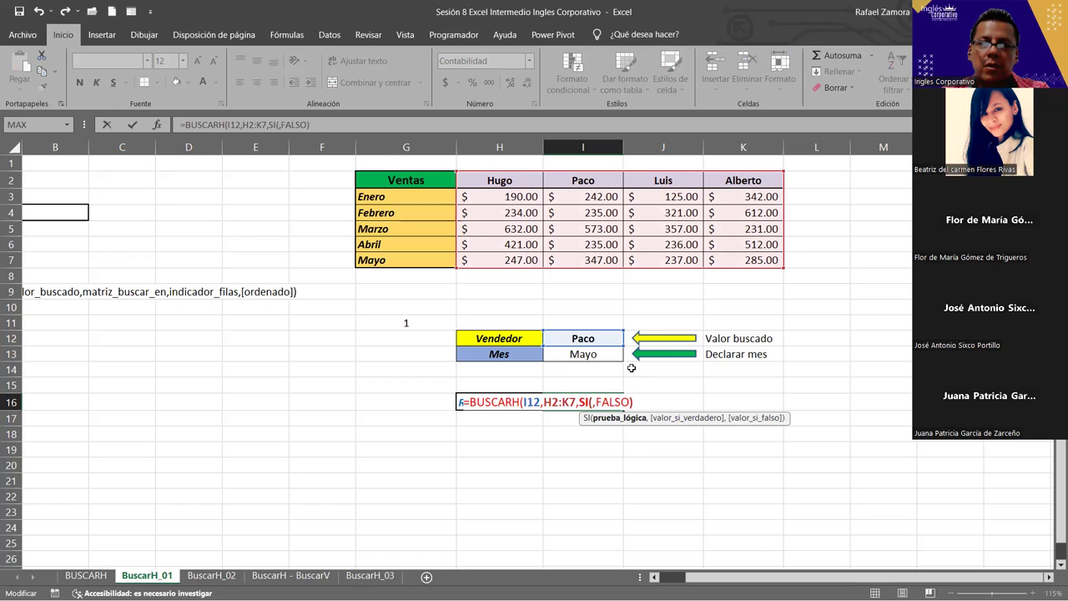
pyautogui.click(607, 354)
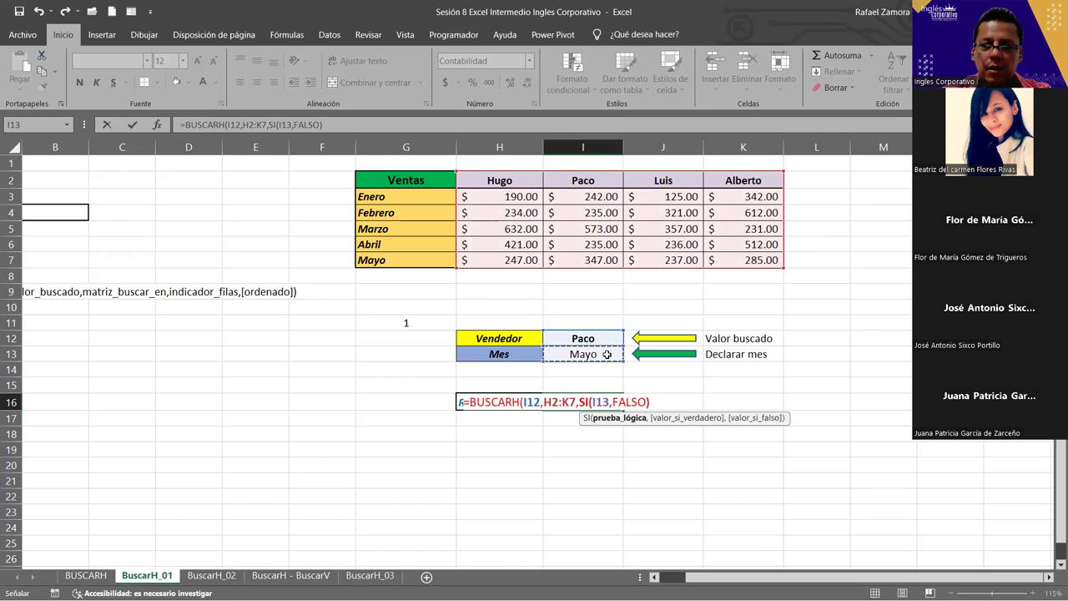
pyautogui.write('=')
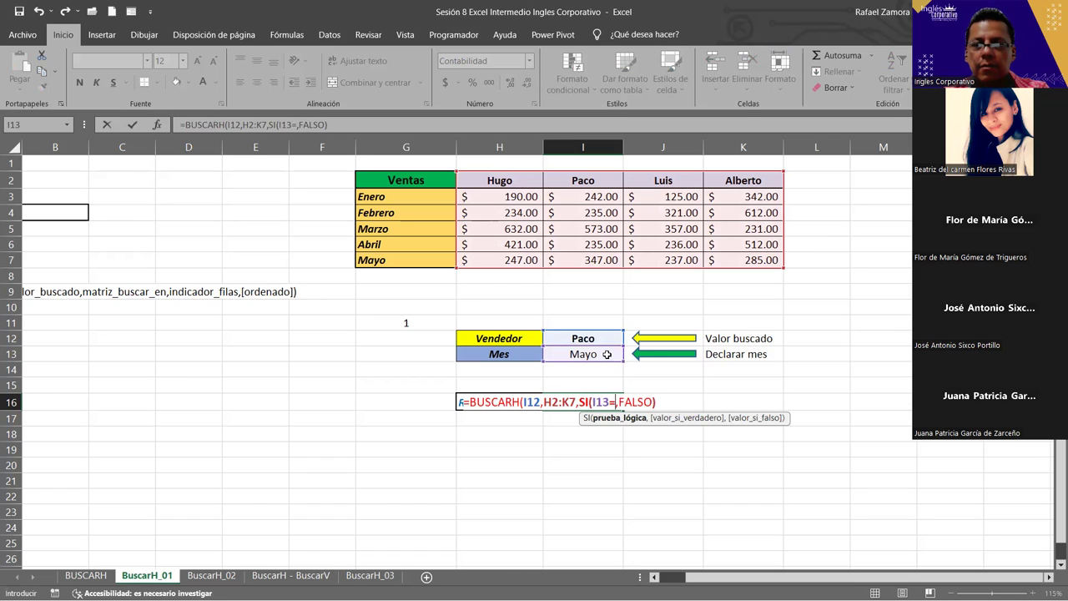
pyautogui.write('"')
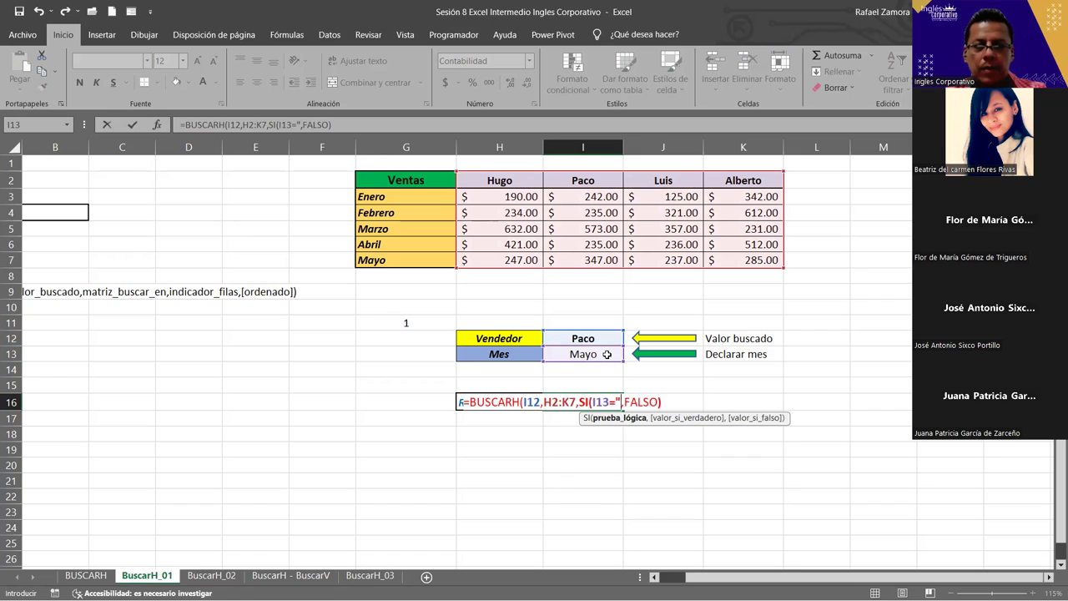
pyautogui.write('Enero"')
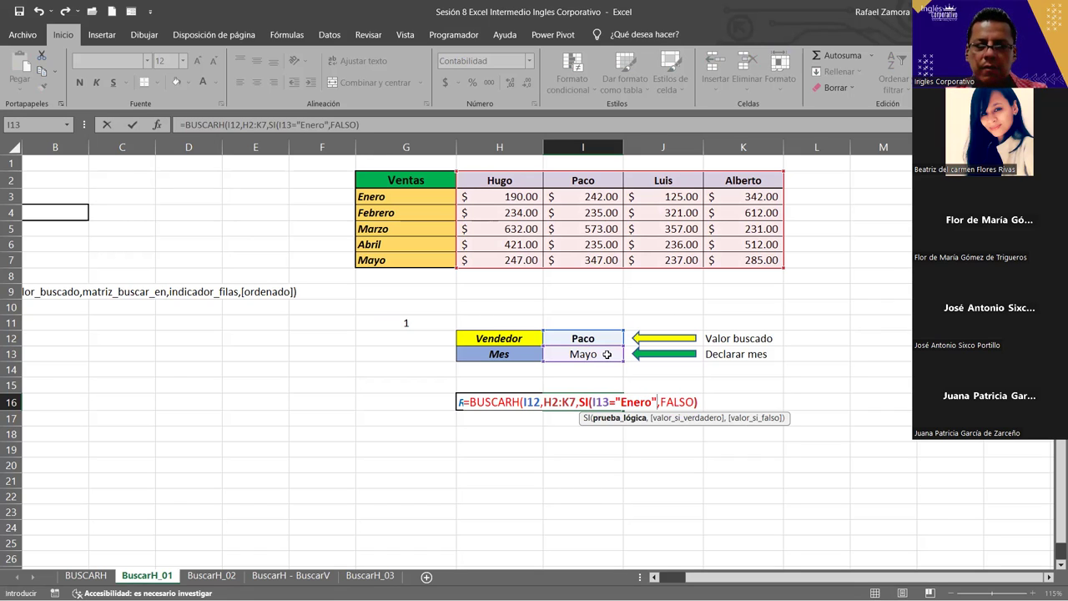
pyautogui.write(',')
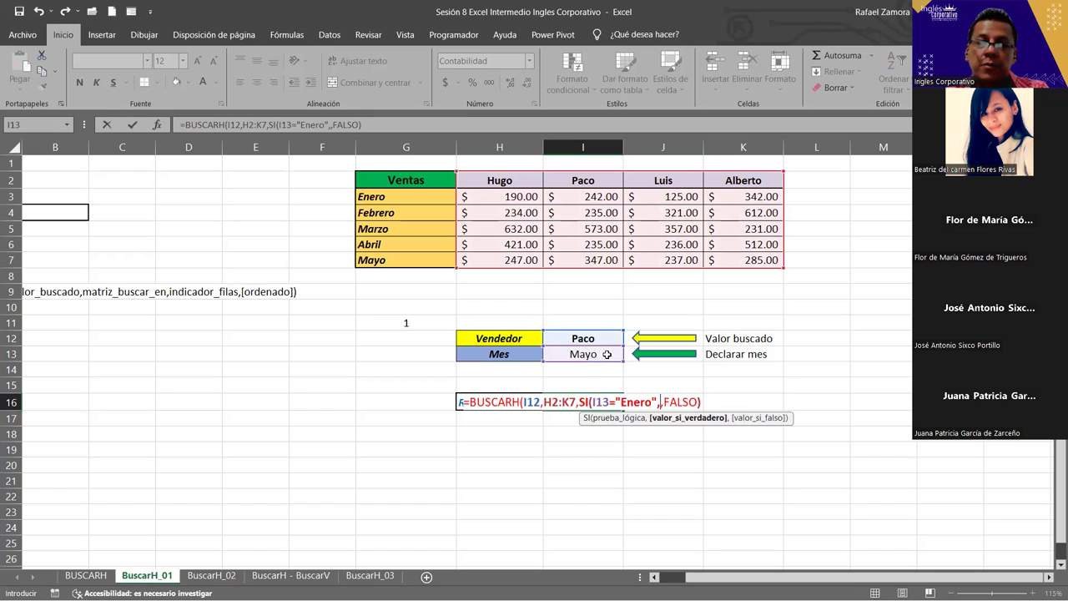
pyautogui.press('Return')
pyautogui.write('2')
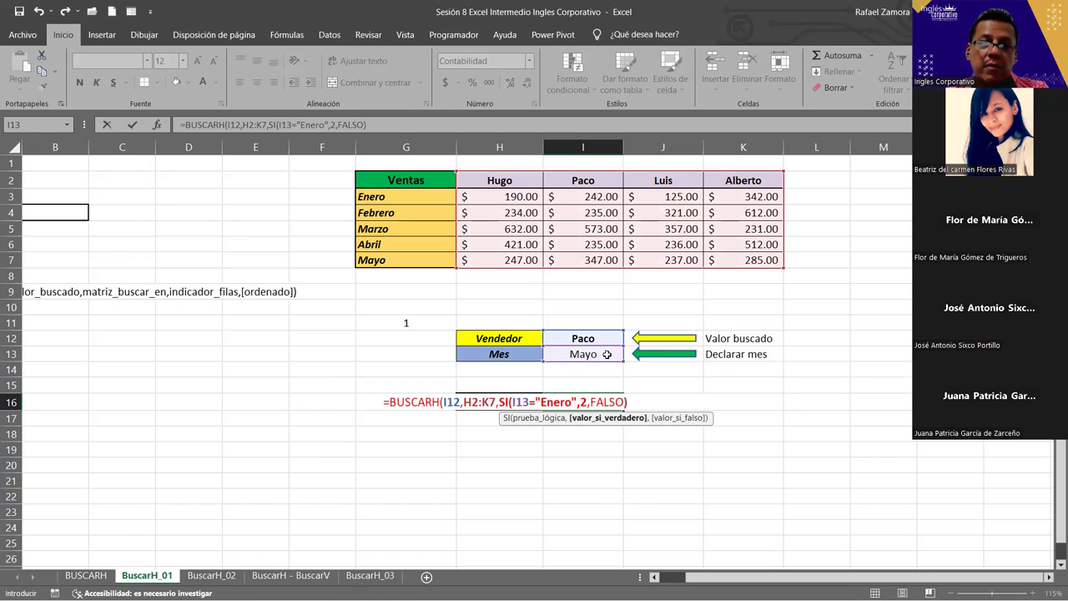
pyautogui.write(',')
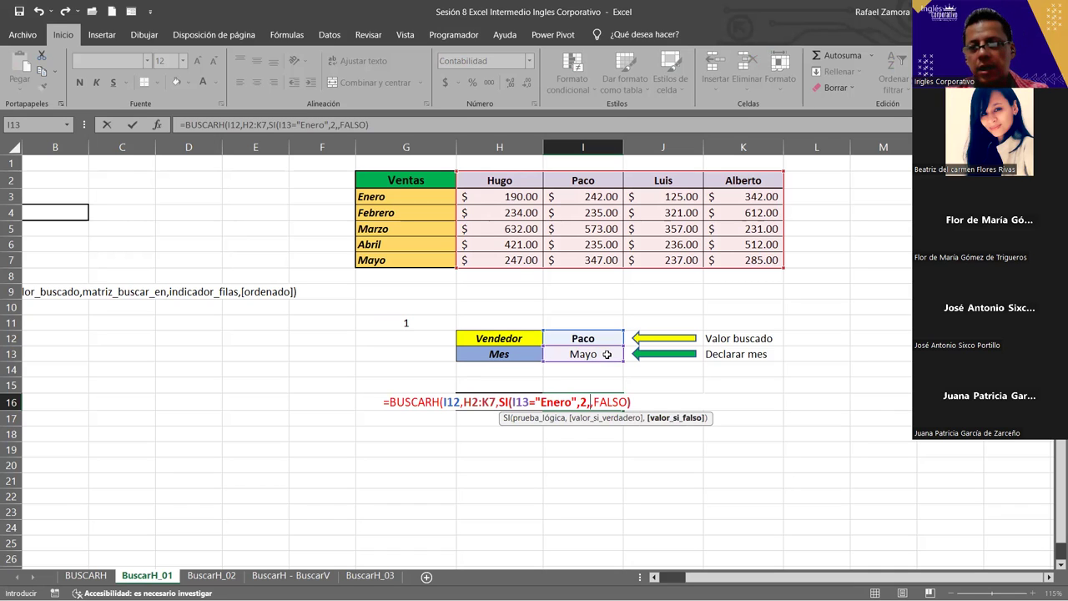
# Nest a SI returning row 3 when I13 equals 'Febrero', then begin another SI
pyautogui.write('si')
pyautogui.press('Tab')
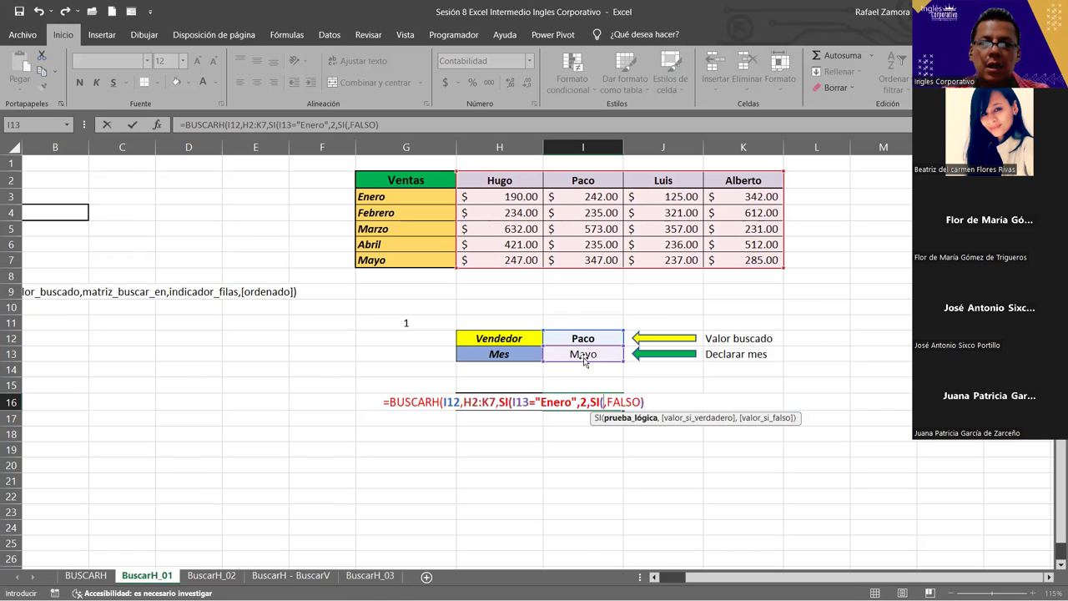
pyautogui.click(582, 354)
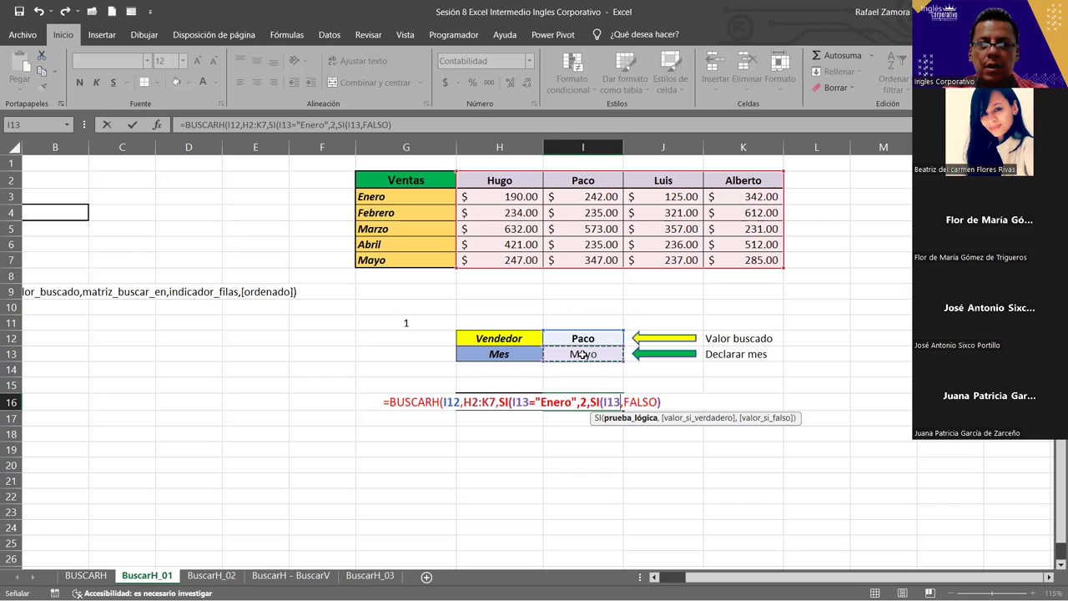
pyautogui.write('=')
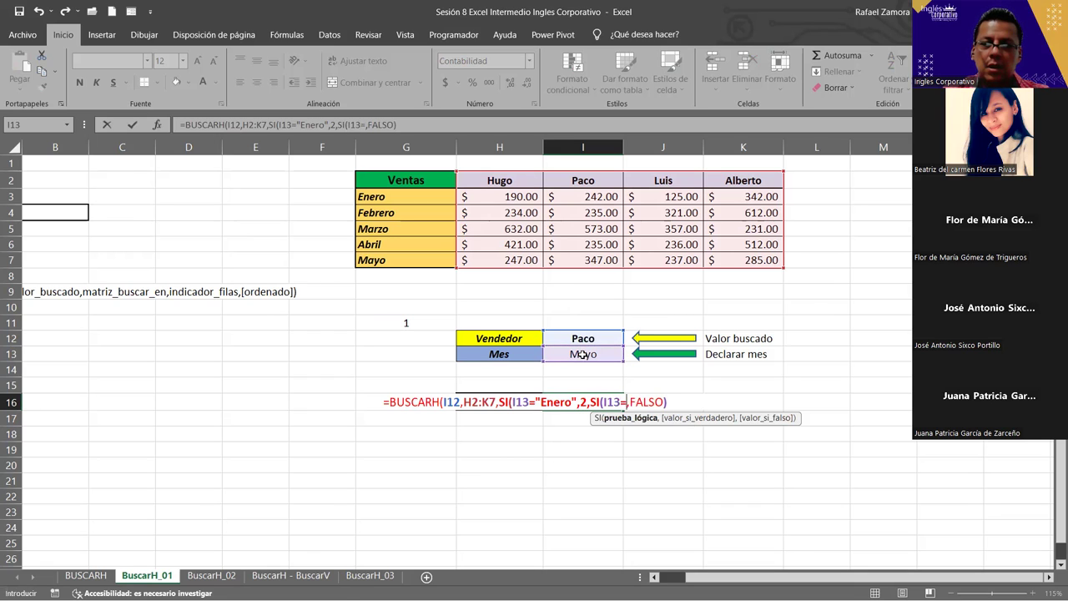
pyautogui.write('"Febrero')
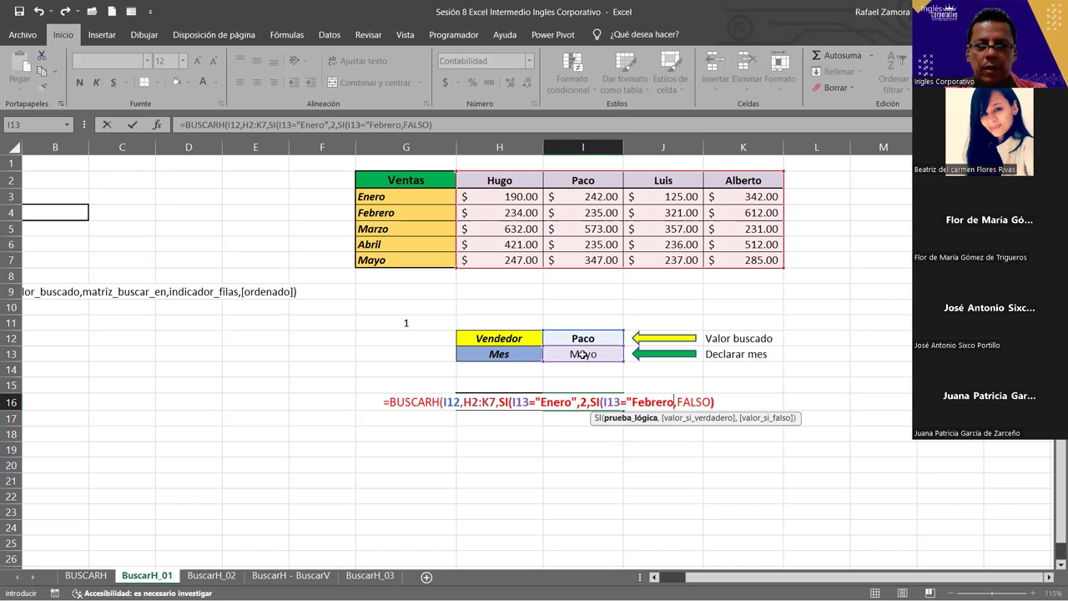
pyautogui.write('"')
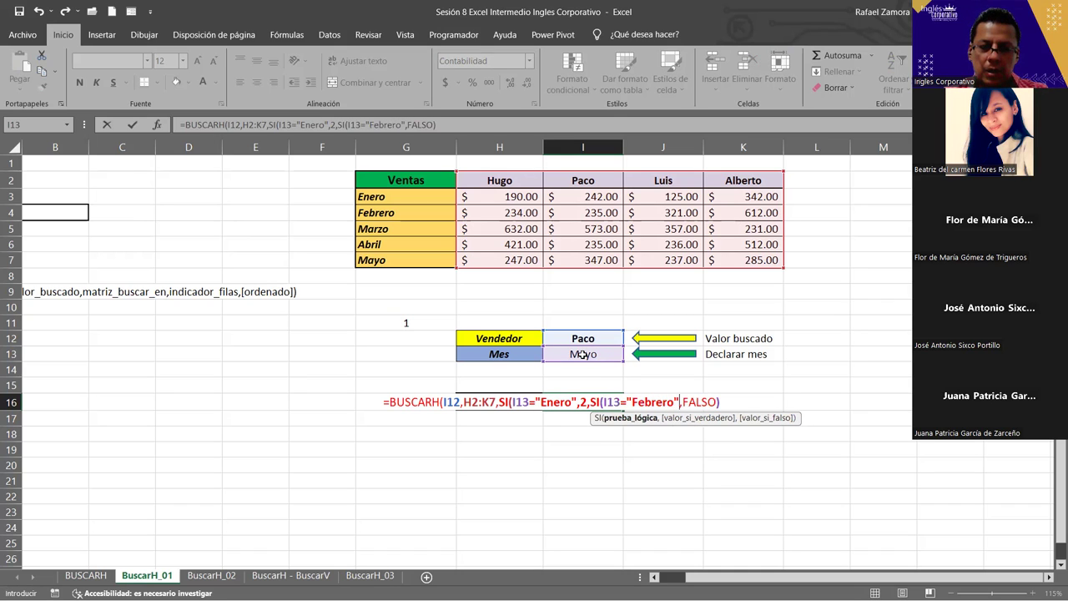
pyautogui.write(',')
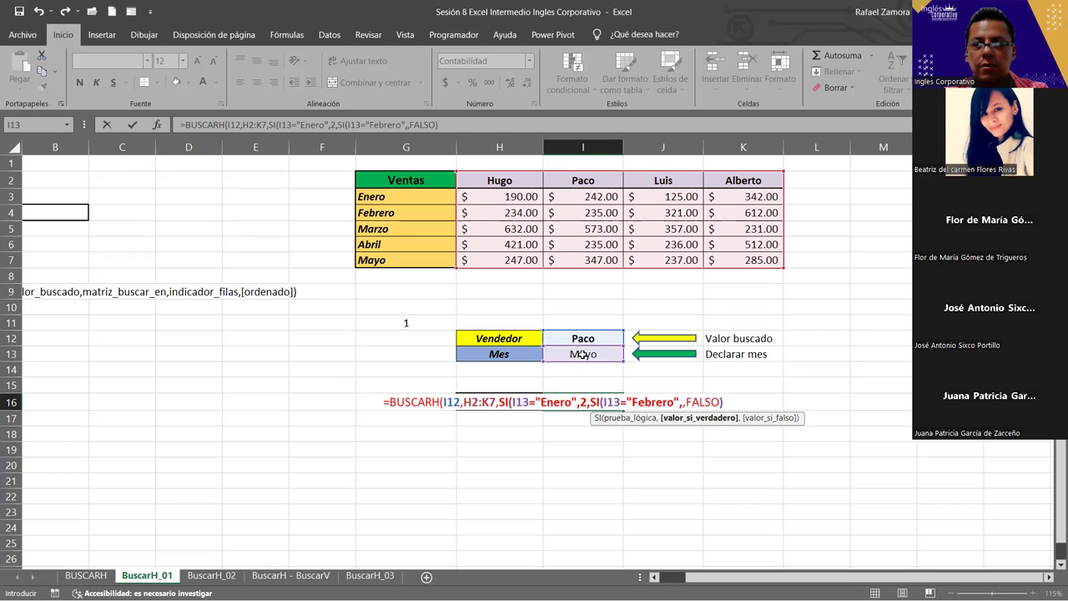
pyautogui.write('3')
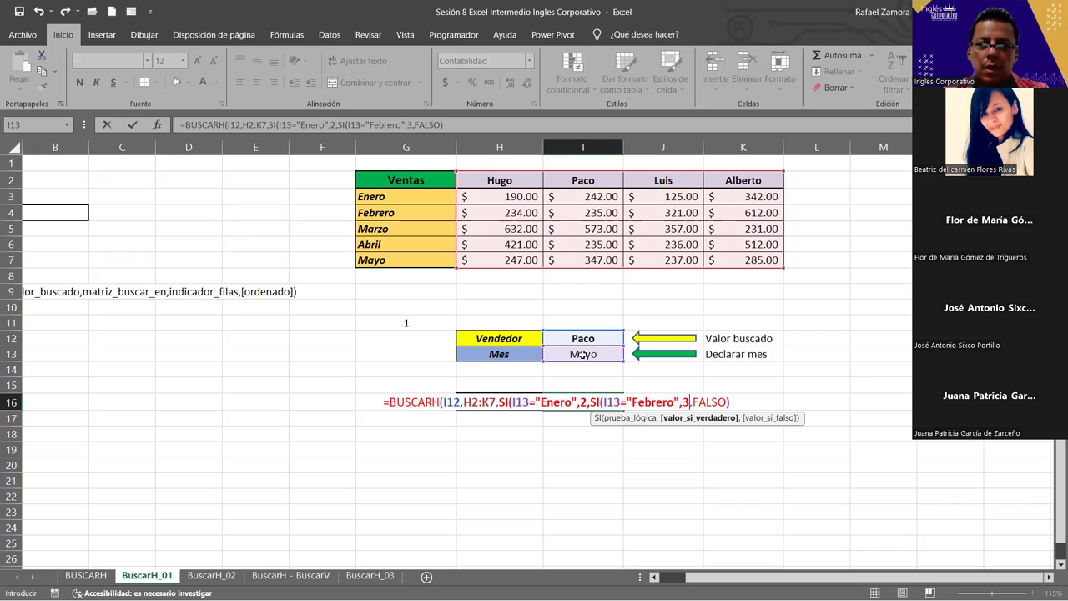
pyautogui.write(',')
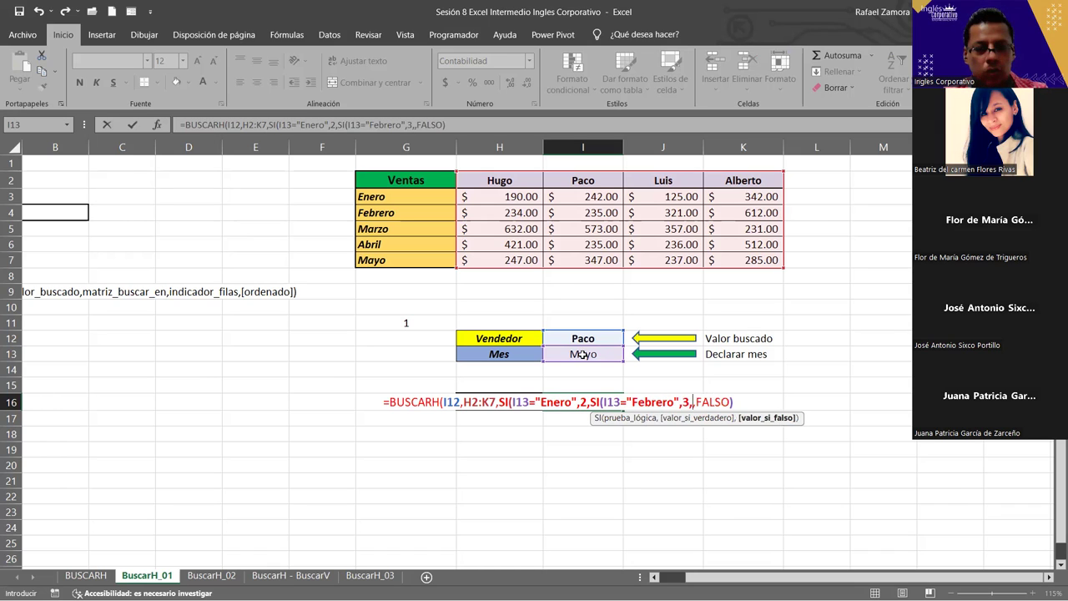
pyautogui.write('s')
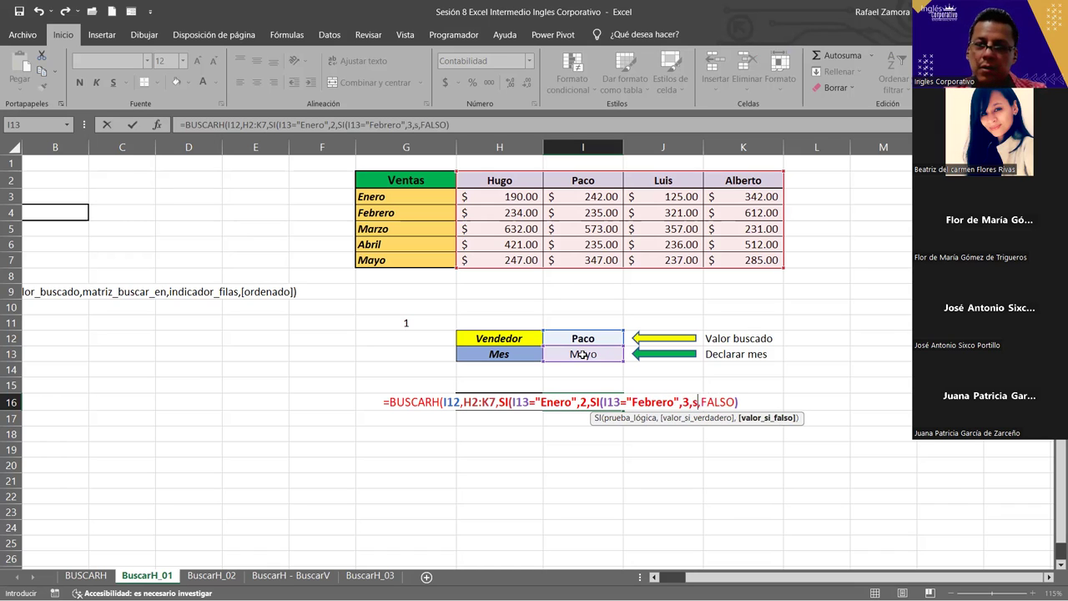
pyautogui.write('i')
pyautogui.press('Tab')
# Add a third condition, I13 equals 'Marzo', returning row 4, fixing a stray #
pyautogui.click(582, 353)
pyautogui.write('=')
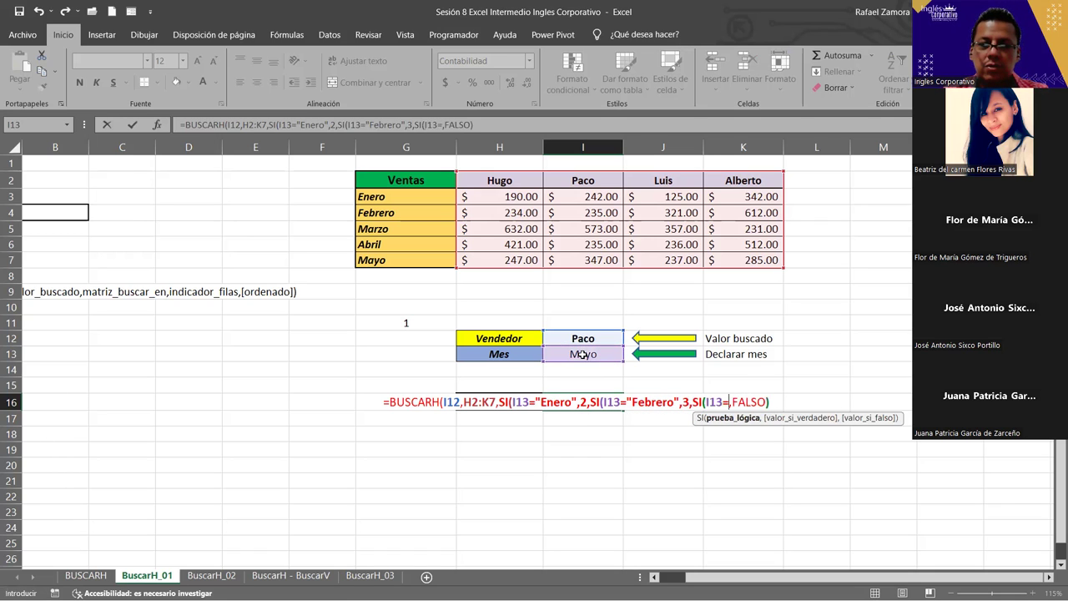
pyautogui.write('"Marzo#')
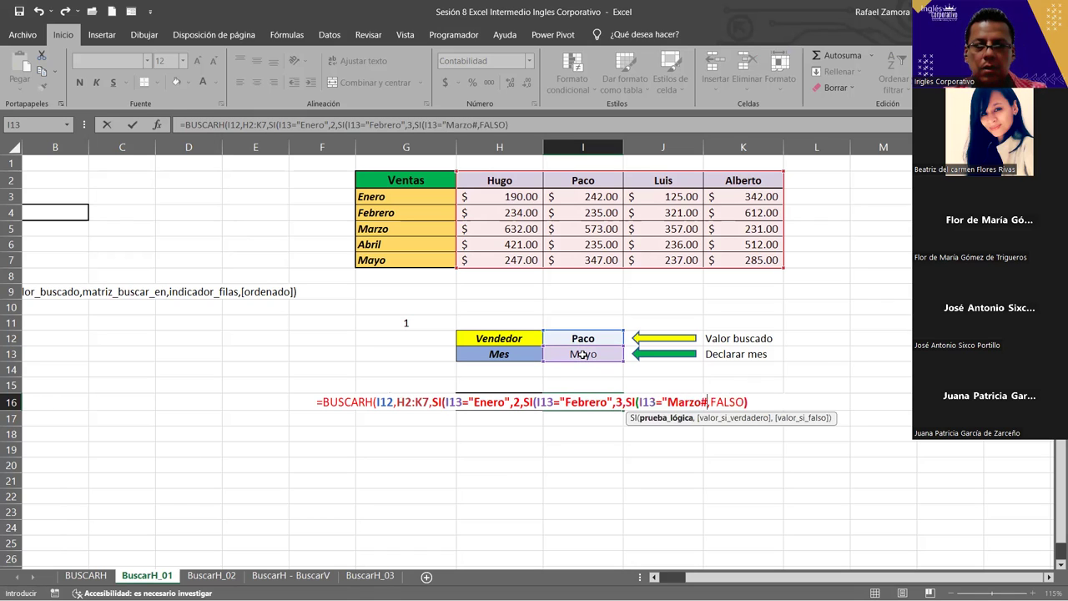
pyautogui.press('BackSpace')
pyautogui.write('"')
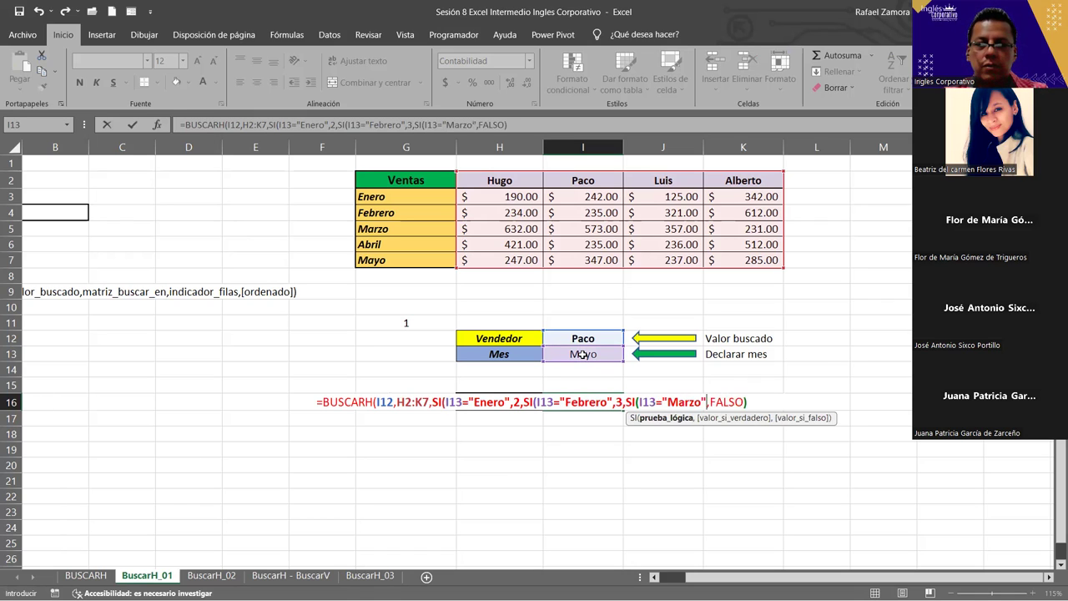
pyautogui.write(',')
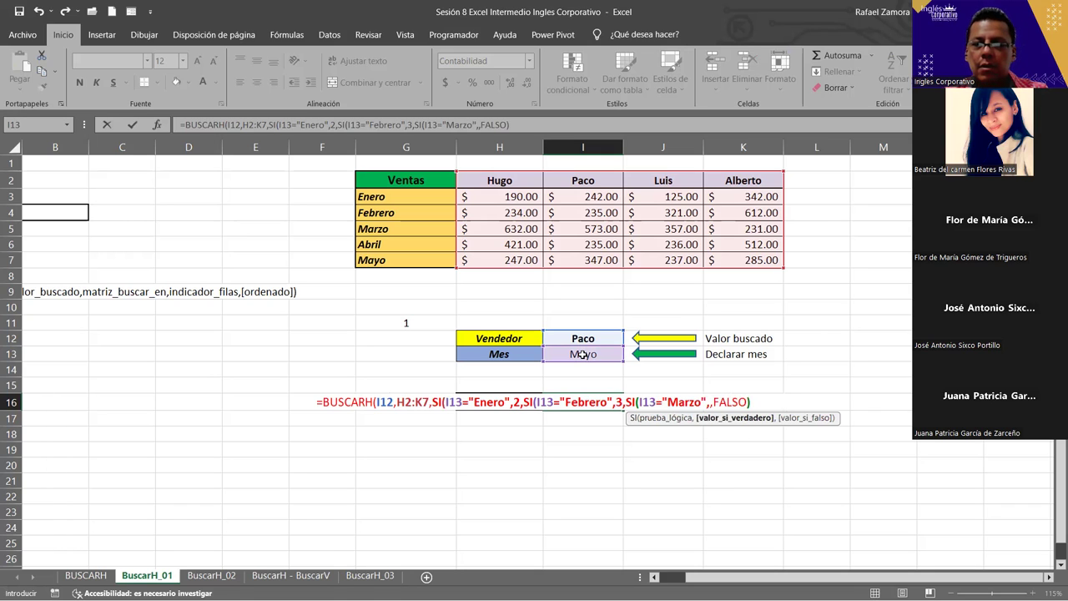
pyautogui.write('4')
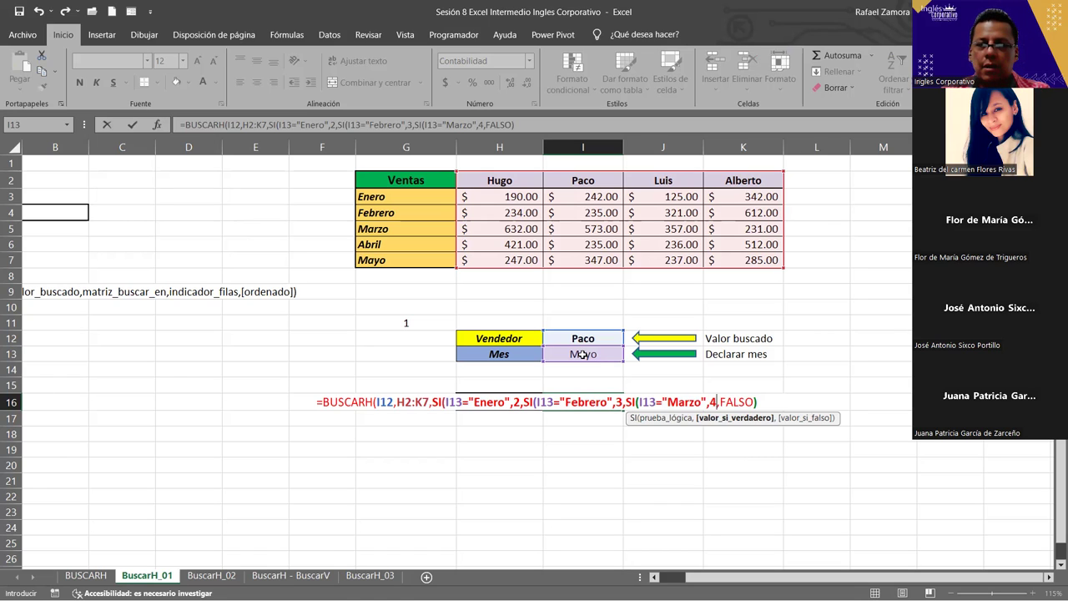
# Delete the nested month conditions back to =BUSCARH(I12,H2:K7,SI,FALSO)
pyautogui.click(717, 402)
pyautogui.press('BackSpace')
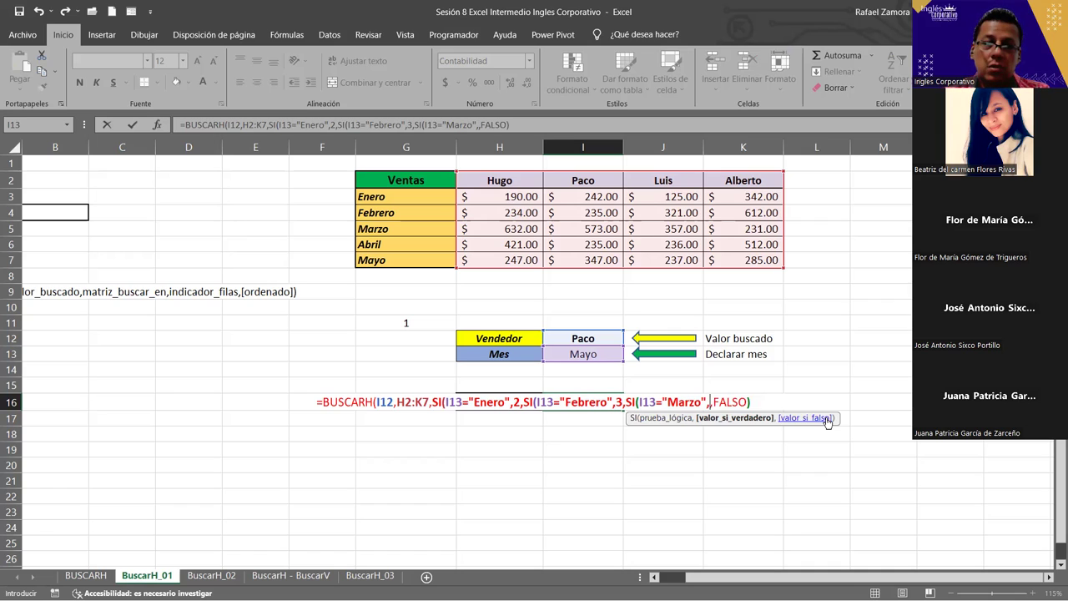
pyautogui.press('BackSpace')
pyautogui.press('BackSpace')
pyautogui.press('BackSpace')
pyautogui.press('BackSpace')
pyautogui.press('BackSpace')
pyautogui.press('BackSpace')
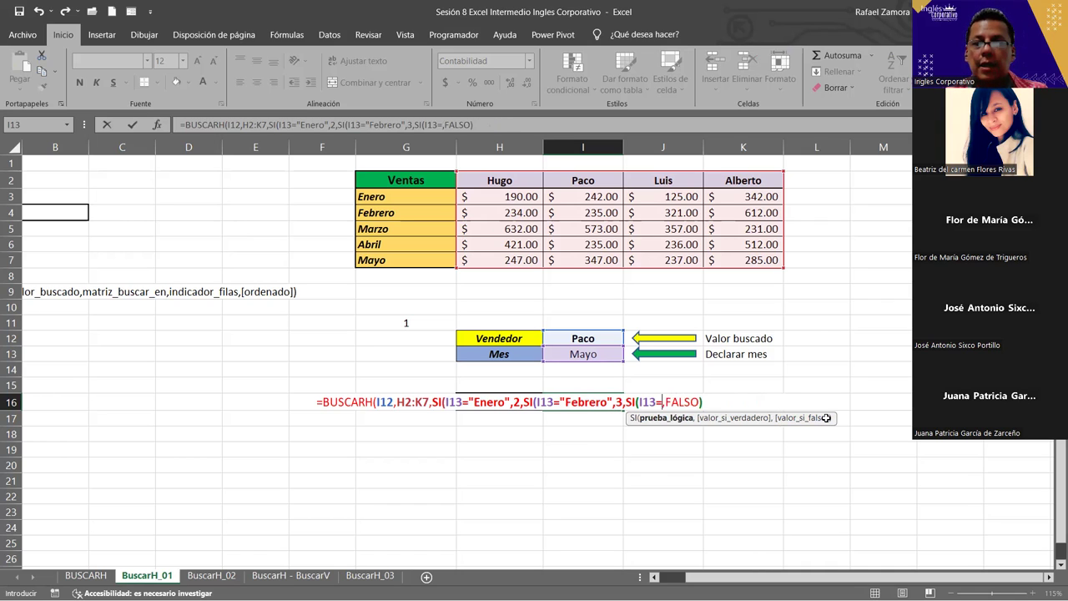
pyautogui.press('BackSpace')
pyautogui.press('BackSpace')
pyautogui.press('BackSpace')
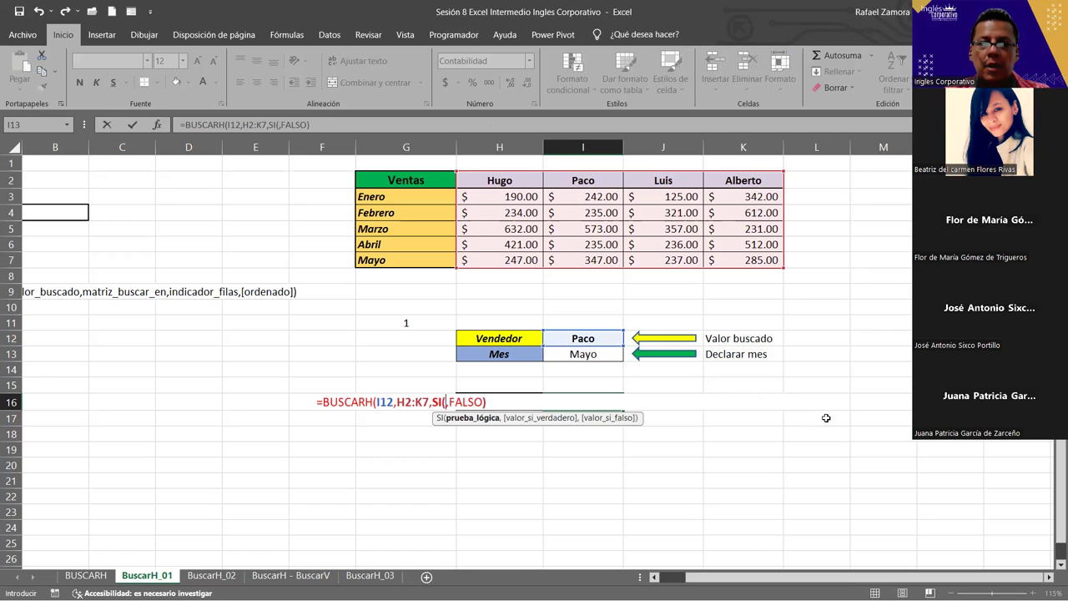
pyautogui.press('BackSpace')
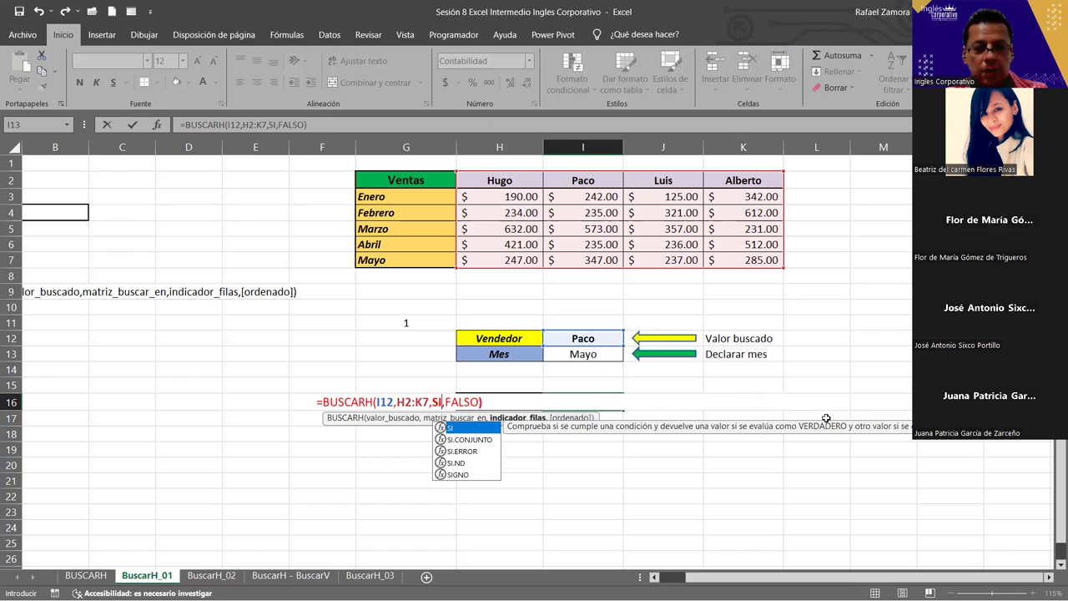
# Use SI.CONJUNTO with I13='Enero' returning 2 and I13='Febrero' returning 3
pyautogui.press('Down')
pyautogui.press('Tab')
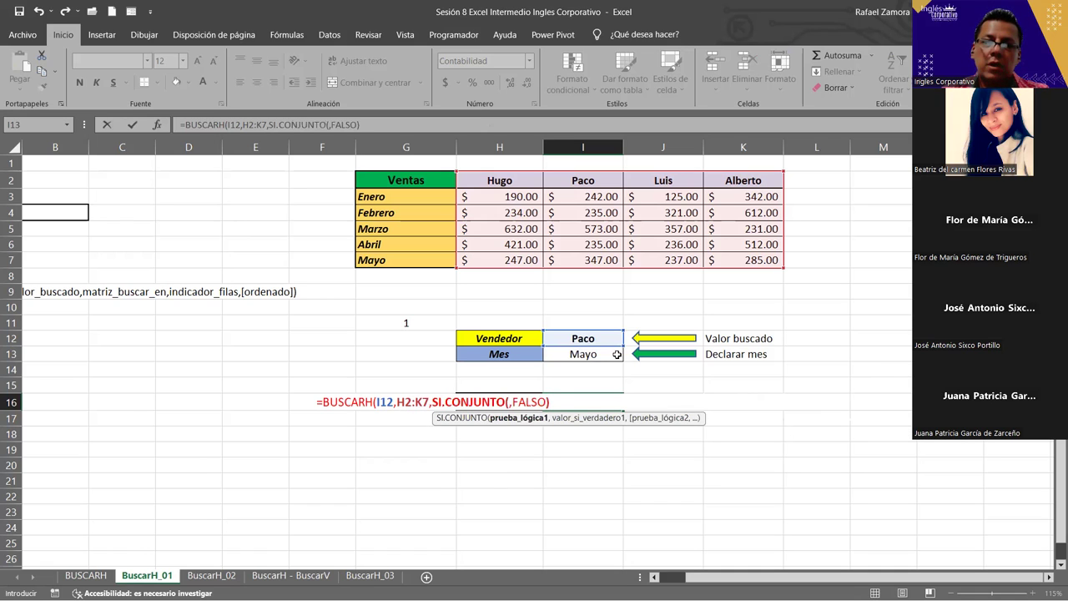
pyautogui.click(616, 355)
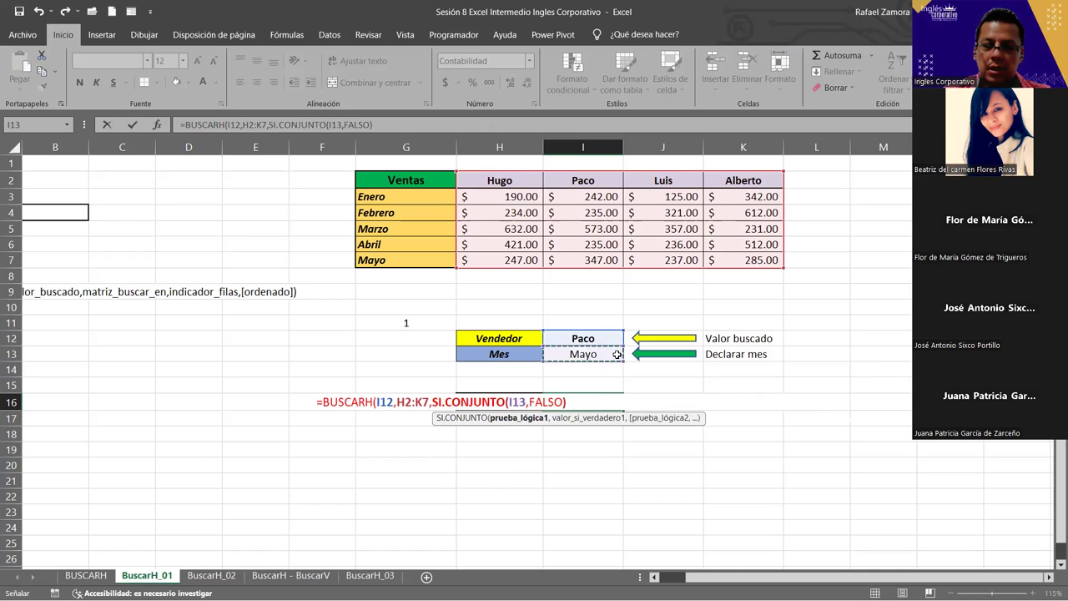
pyautogui.write('=')
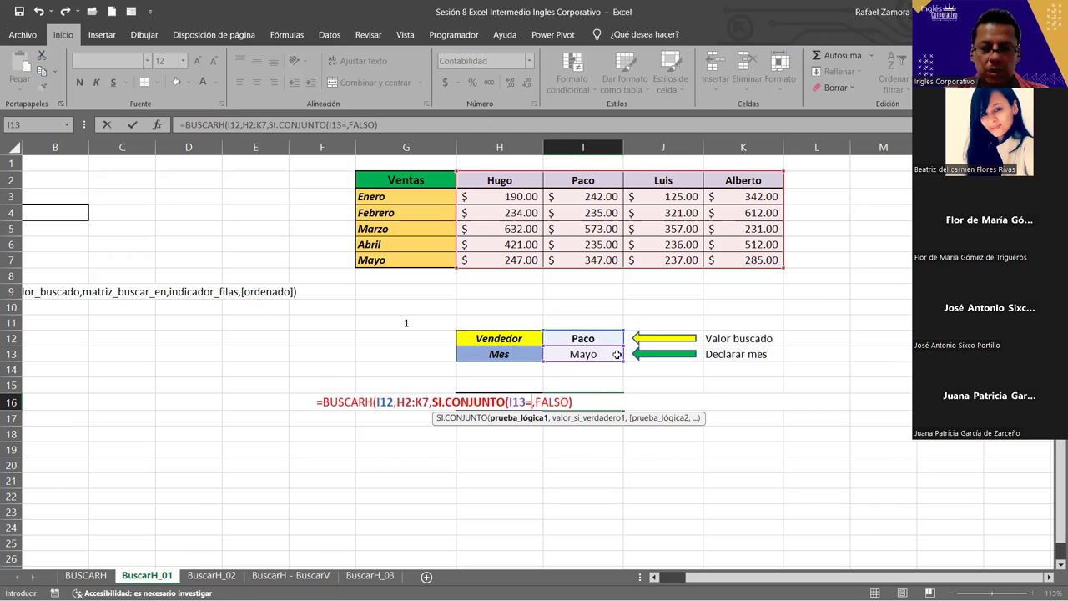
pyautogui.write('"')
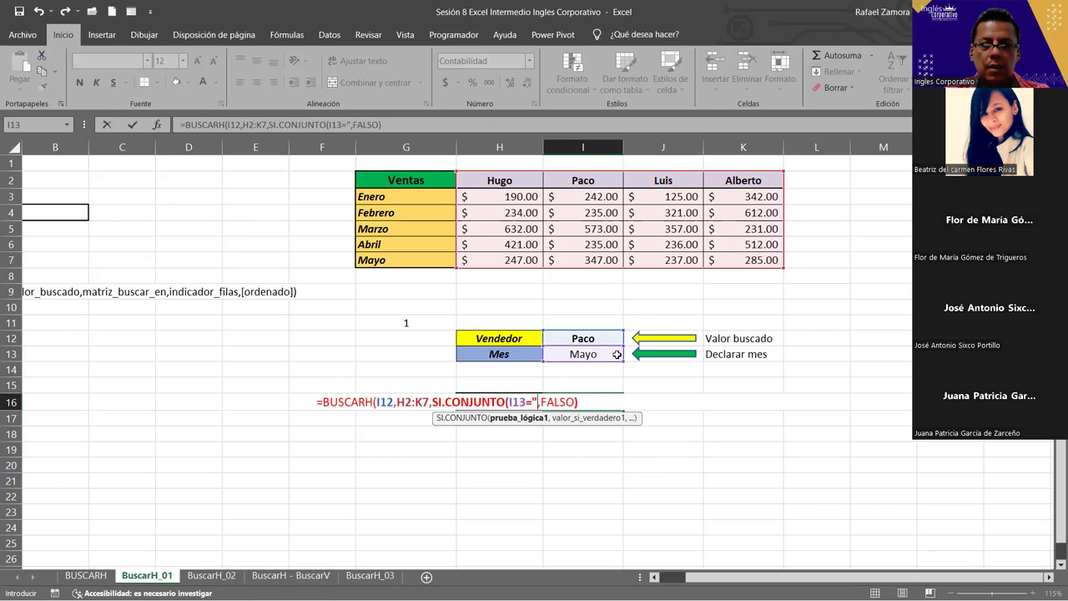
pyautogui.write('Enero')
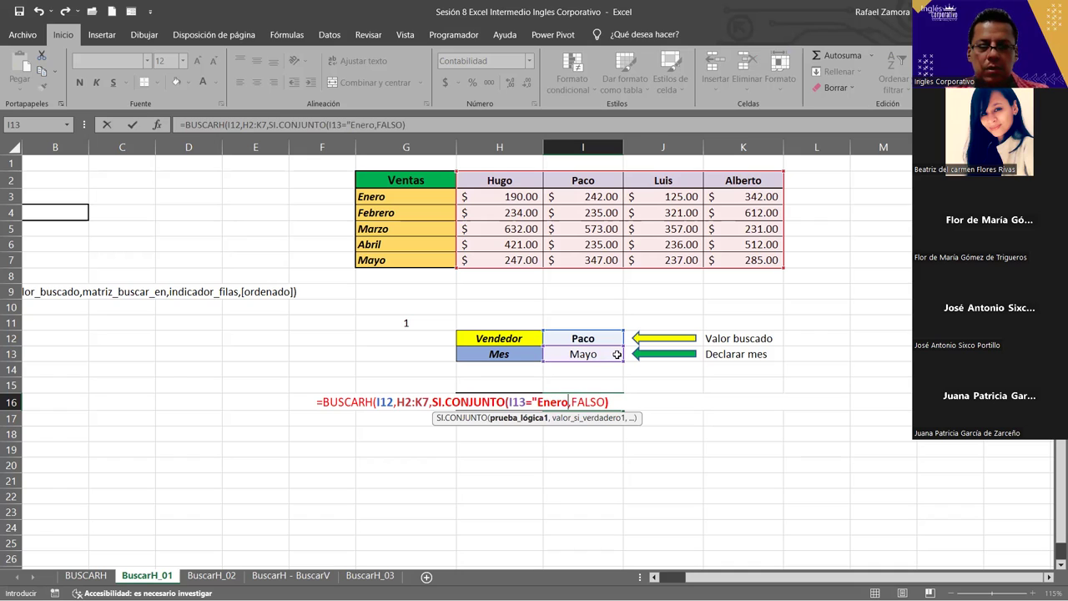
pyautogui.write('"')
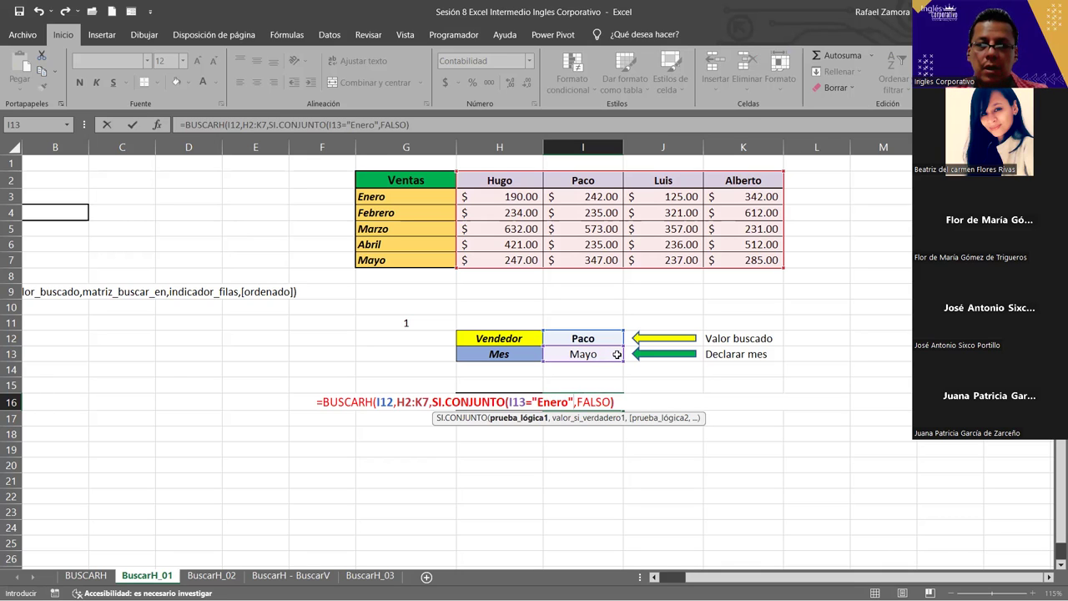
pyautogui.write(',')
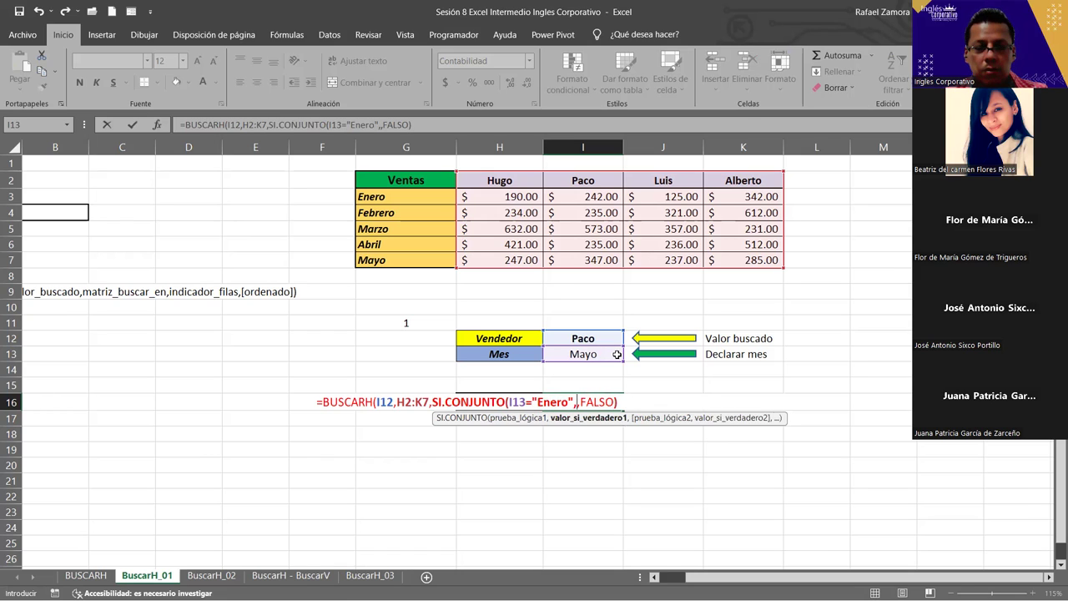
pyautogui.write('2')
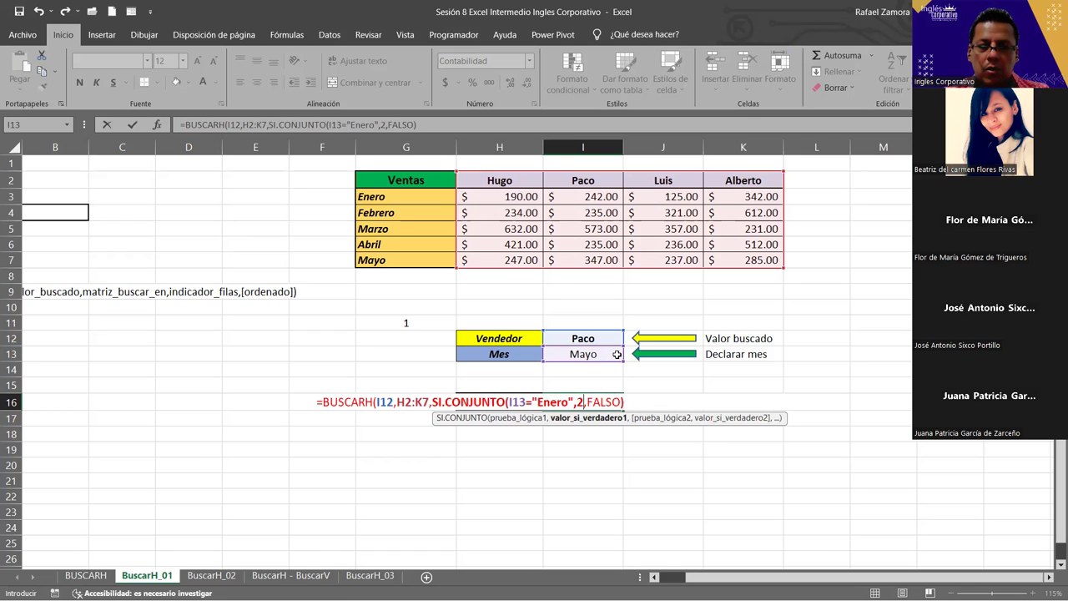
pyautogui.write(',')
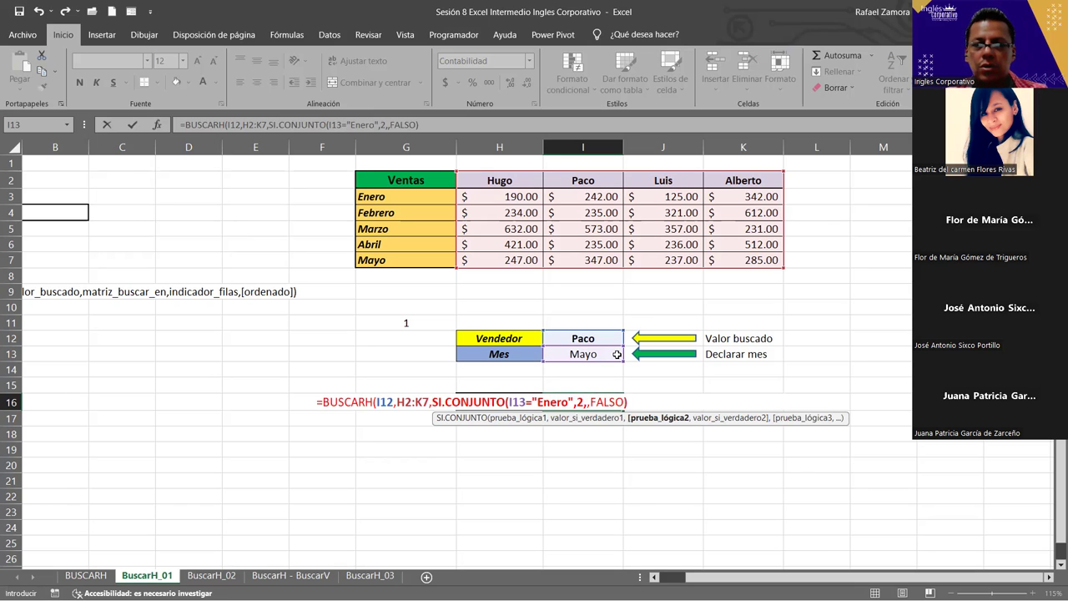
pyautogui.click(616, 354)
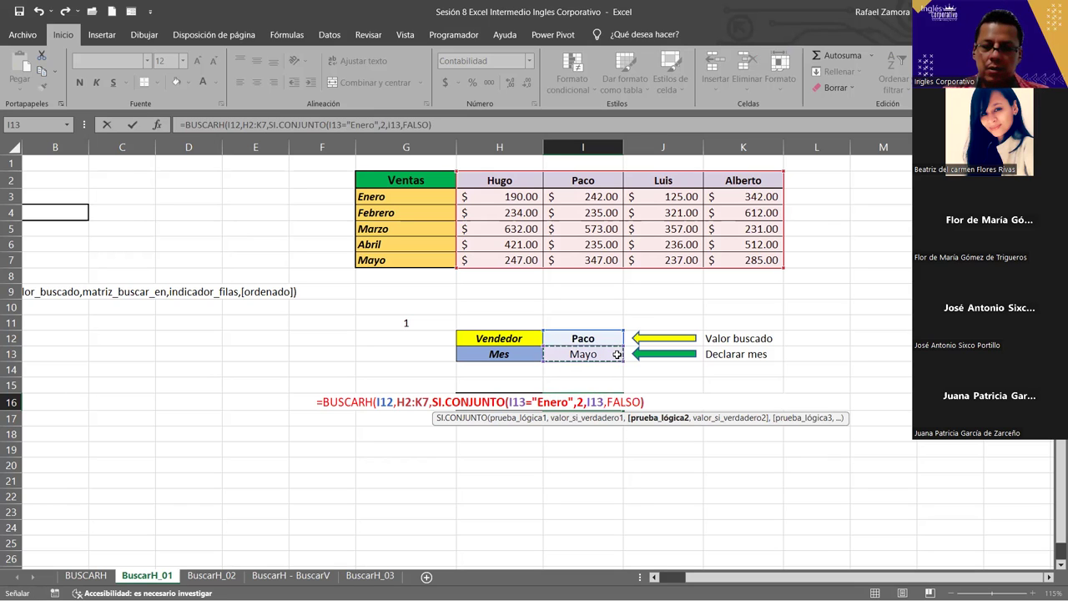
pyautogui.write('=')
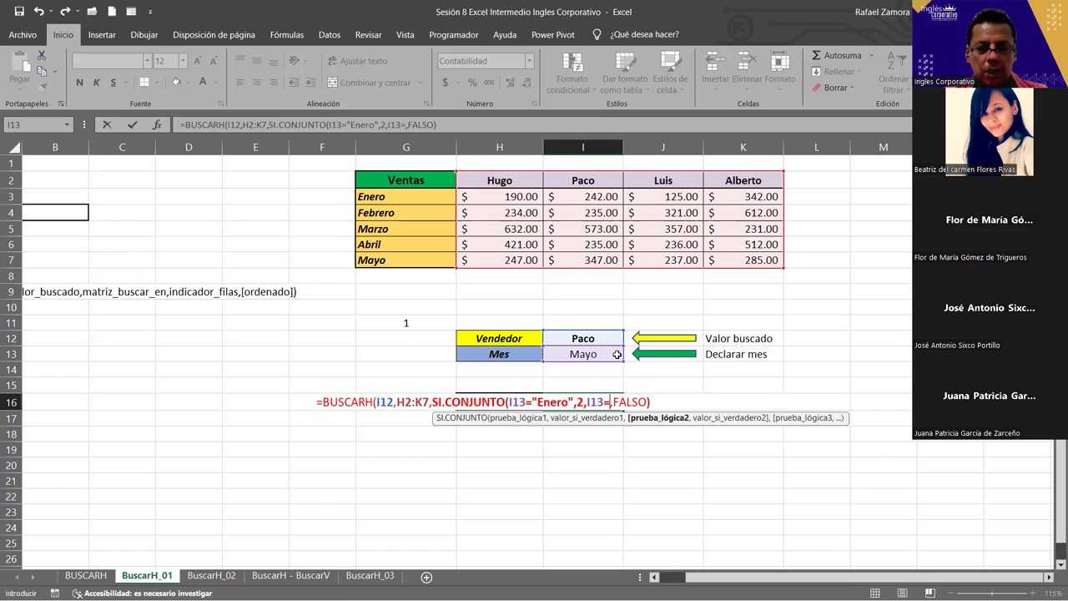
pyautogui.write('"Febrero"')
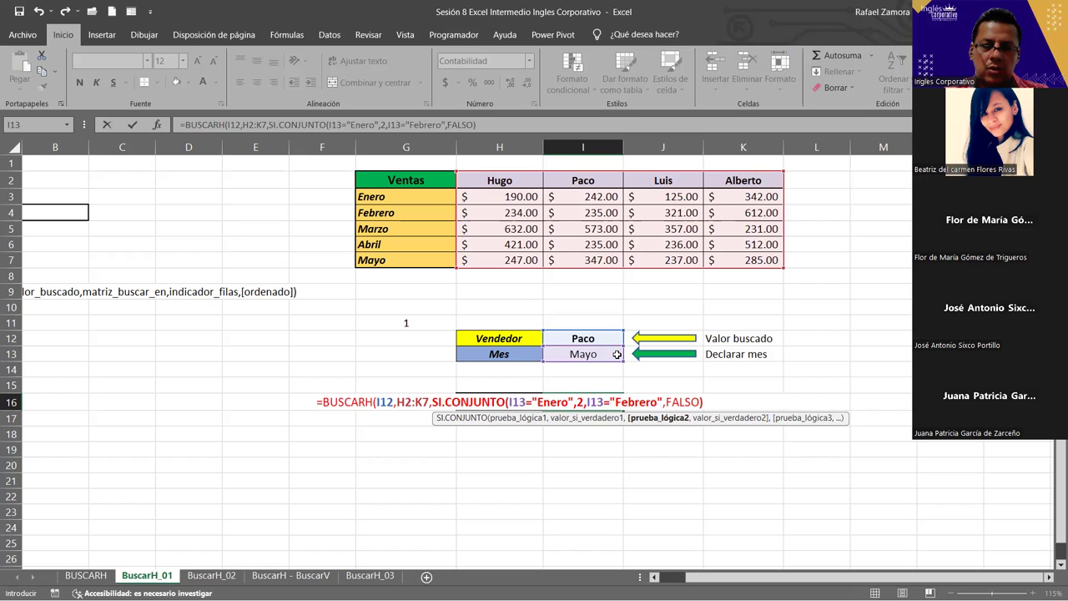
pyautogui.write(',')
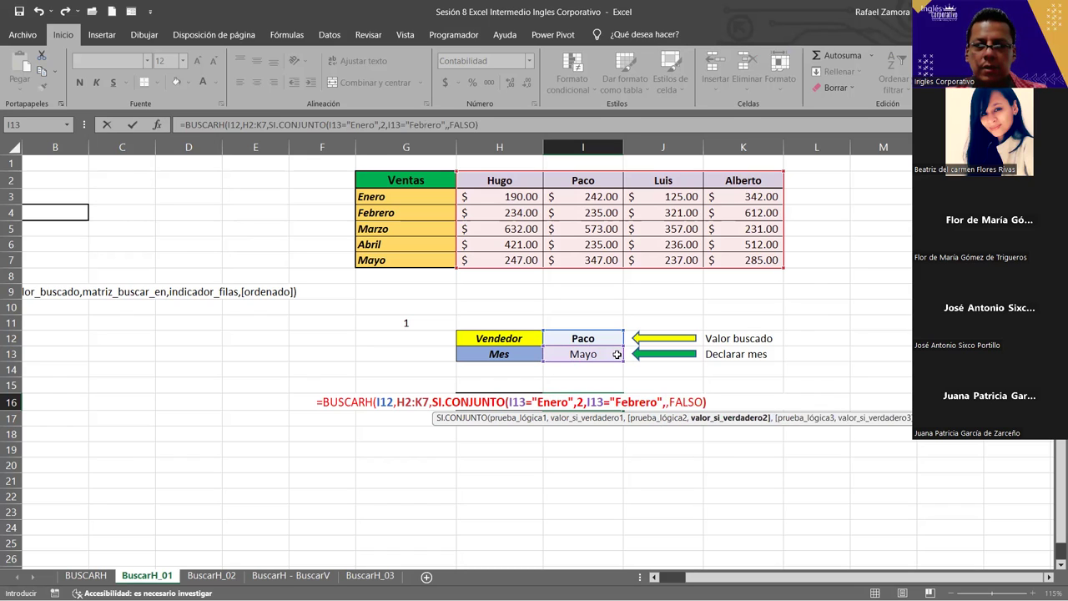
pyautogui.write('3')
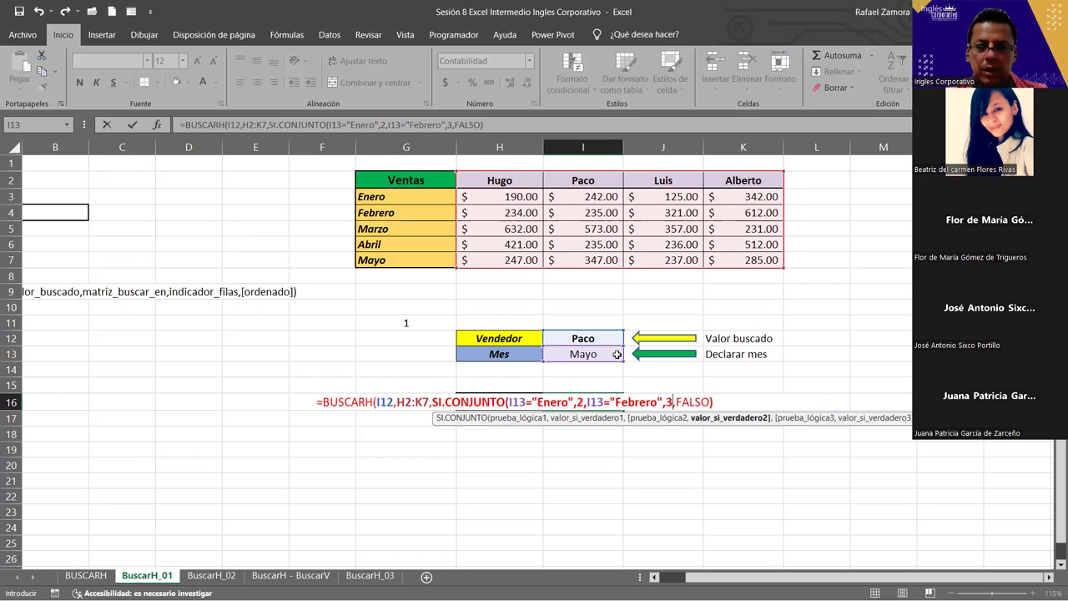
pyautogui.write(',')
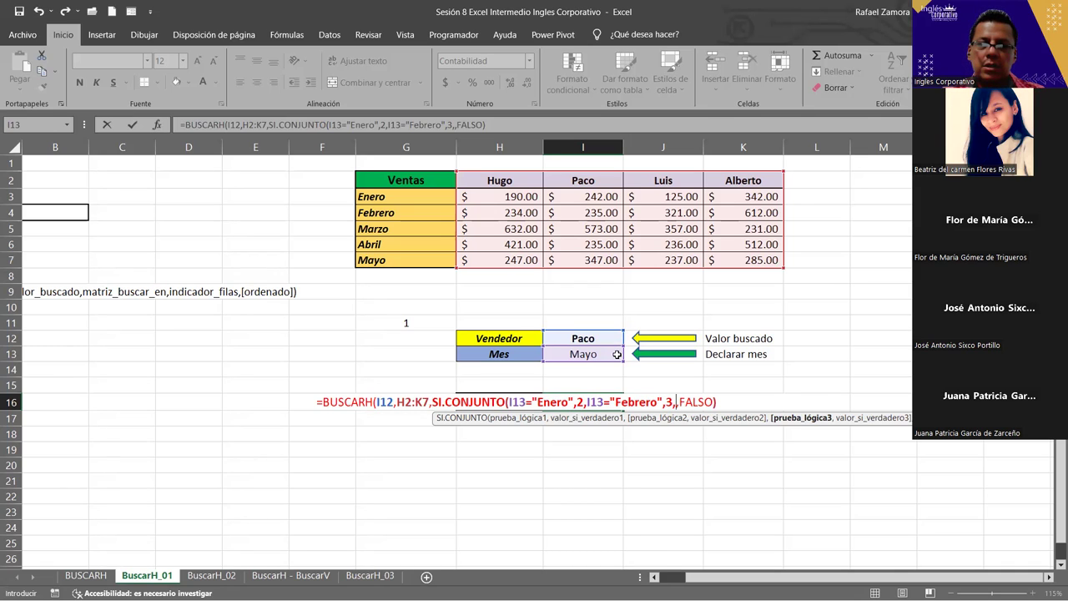
# Fix the I16 formula by deleting the extra commas and closing SI.CONJUNTO before FALSO
pyautogui.press('BackSpace')
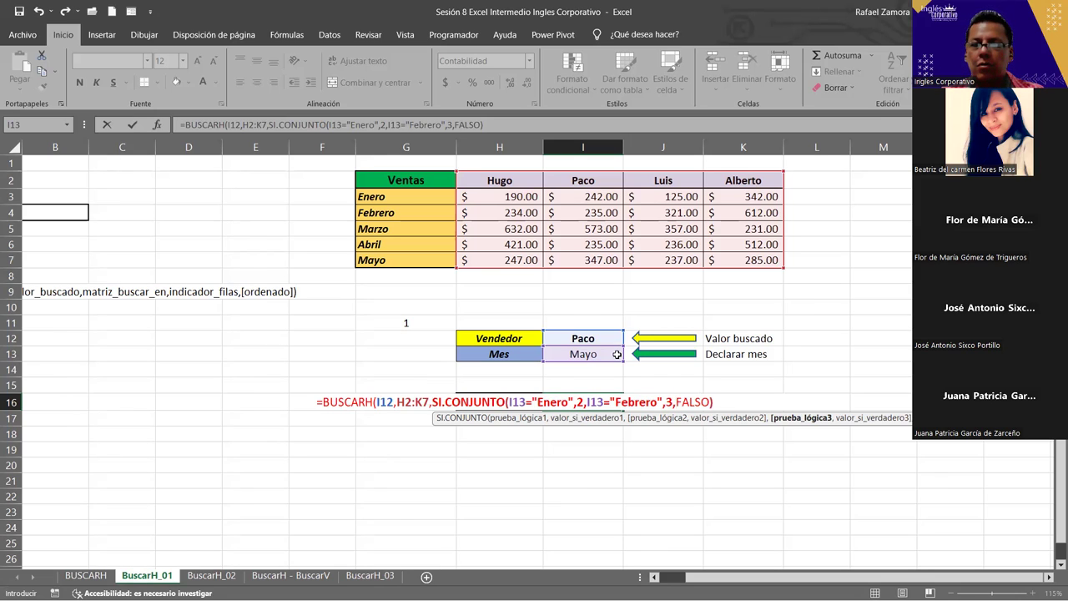
pyautogui.press('BackSpace')
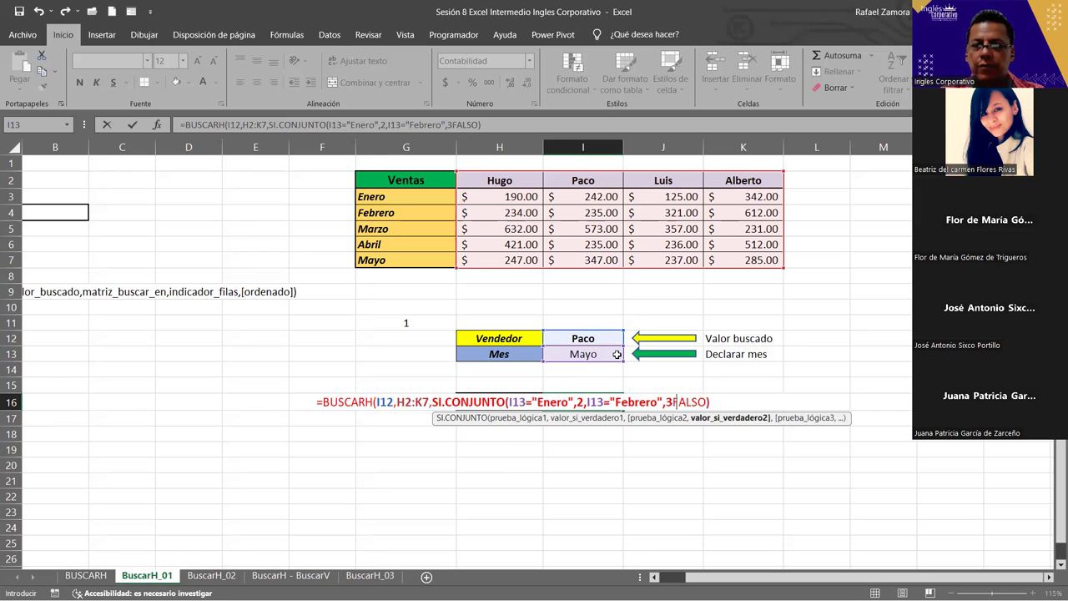
pyautogui.write('),')
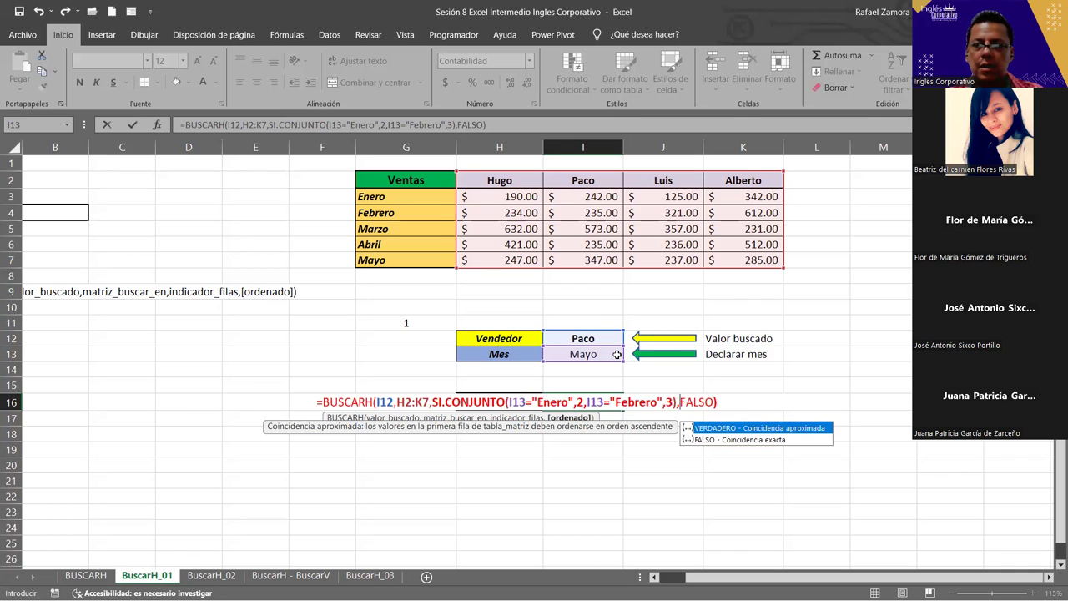
pyautogui.click(719, 401)
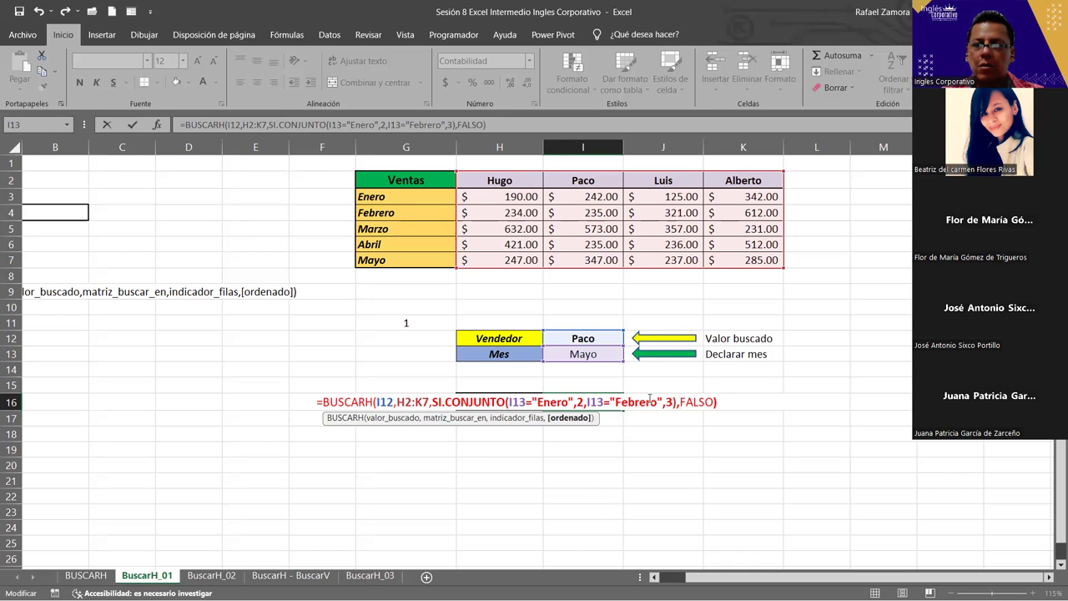
pyautogui.press('Right')
pyautogui.press('Right')
pyautogui.press('Right')
pyautogui.press('Return')
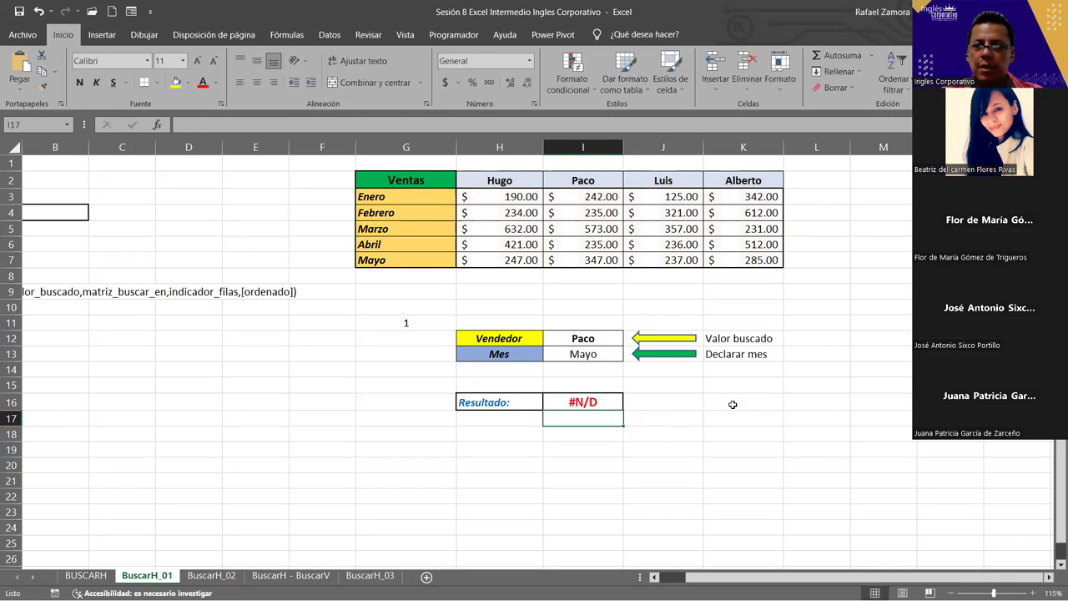
pyautogui.click(611, 399)
pyautogui.doubleClick(612, 400)
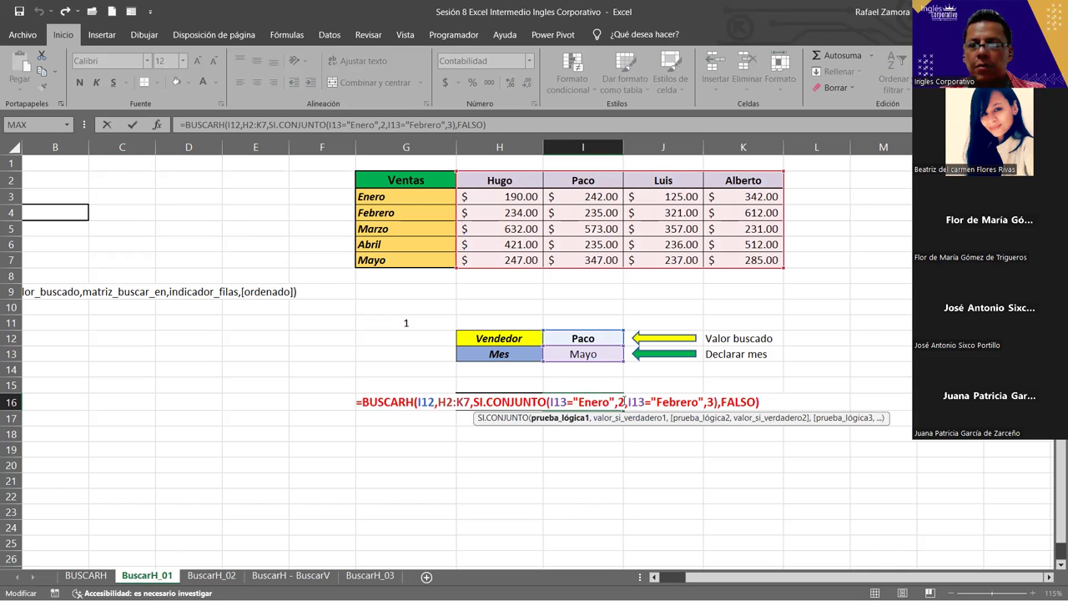
pyautogui.click(621, 403)
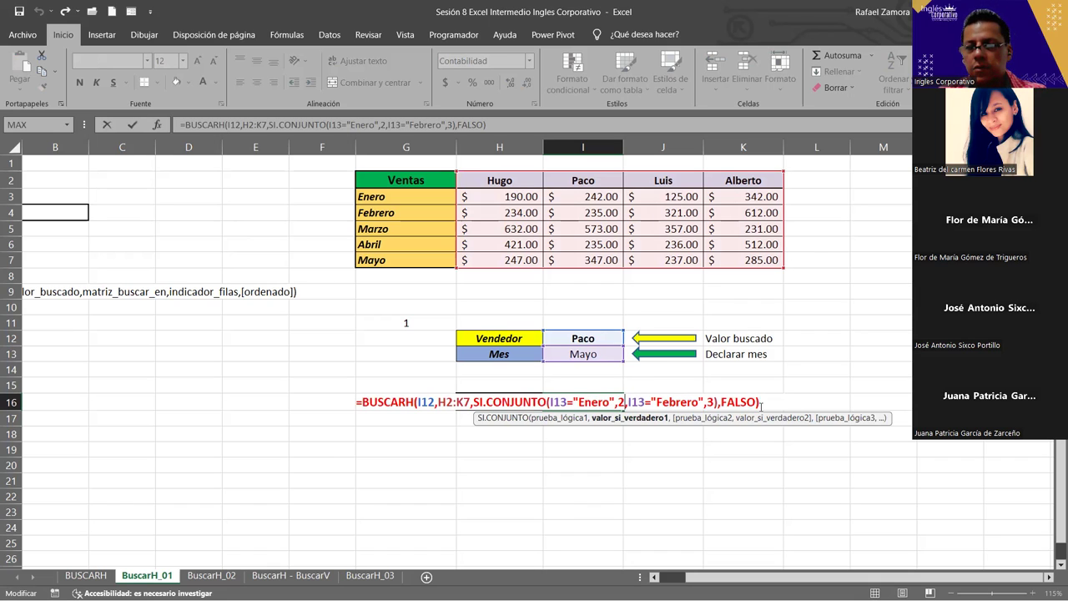
pyautogui.press('Return')
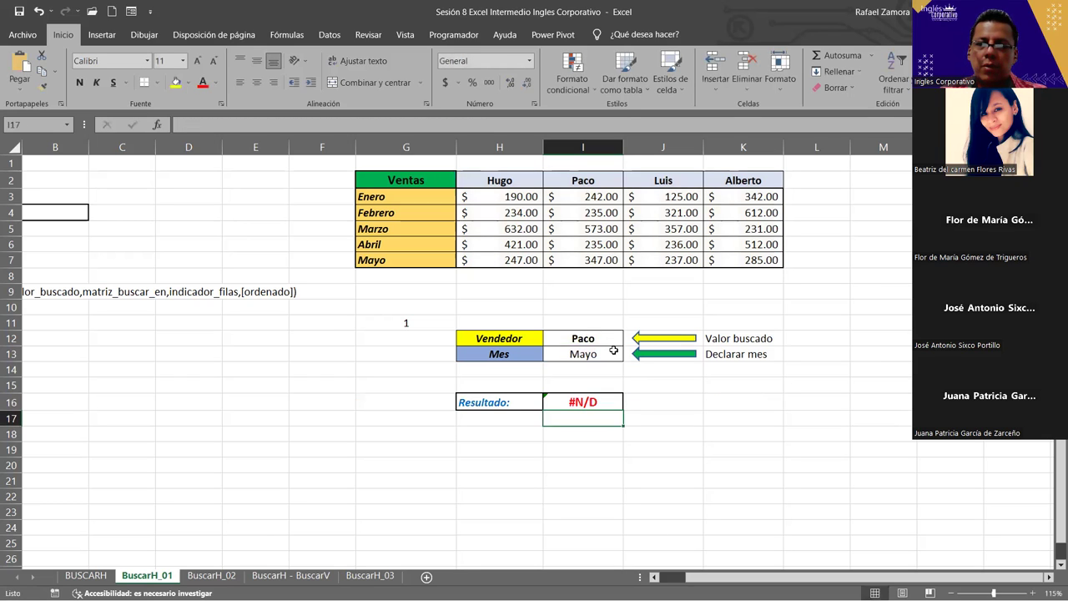
pyautogui.click(613, 352)
pyautogui.write('Enero')
# Test the lookup with month Enero, then Vendedor Luis with month Febrero
pyautogui.press('Return')
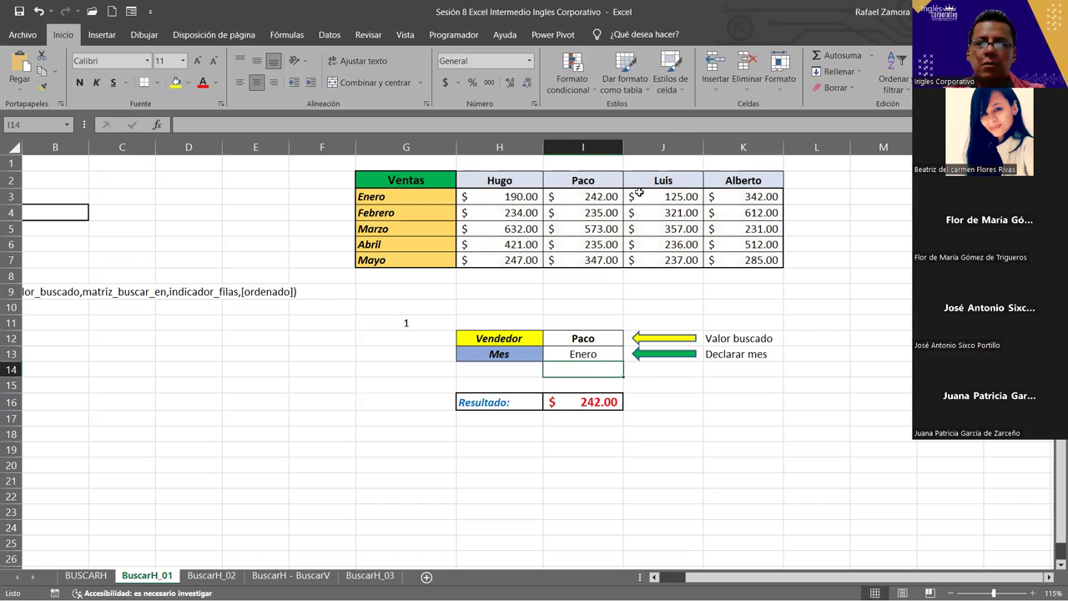
pyautogui.click(598, 353)
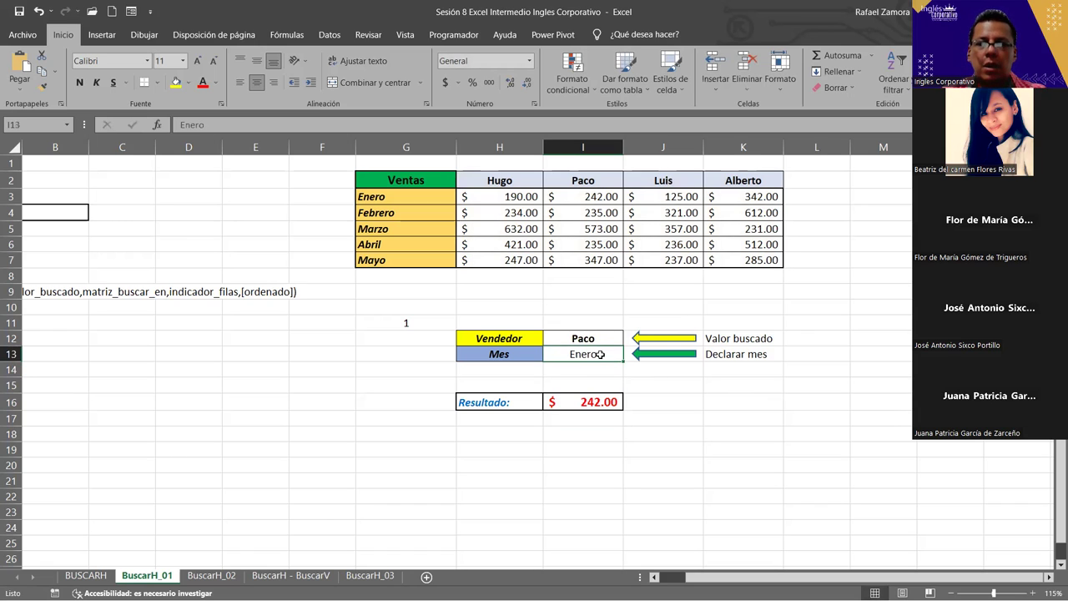
pyautogui.click(598, 340)
pyautogui.write('Lui')
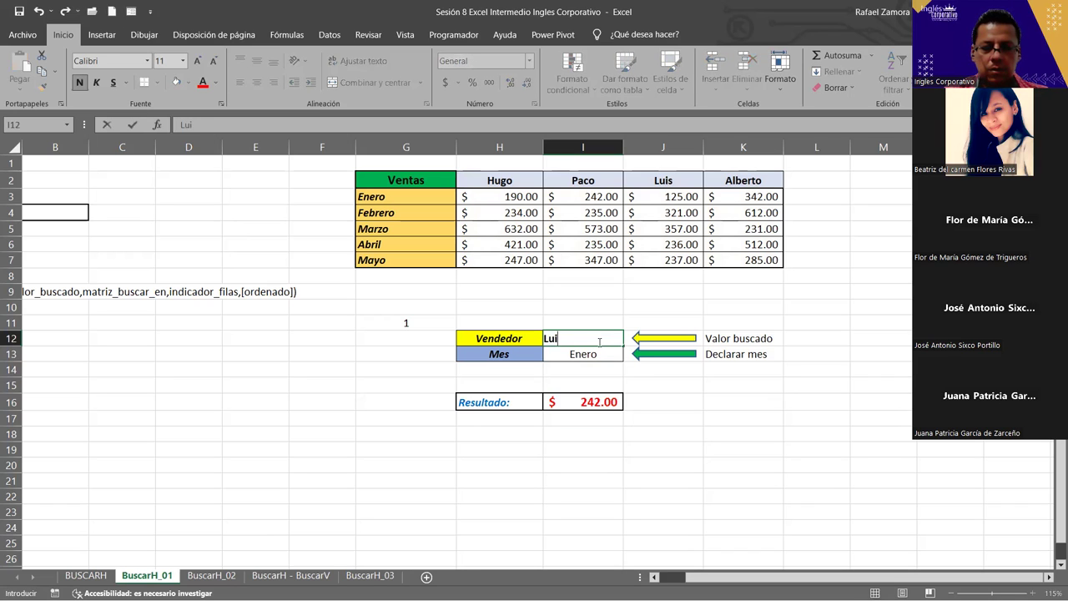
pyautogui.write('s')
pyautogui.press('Return')
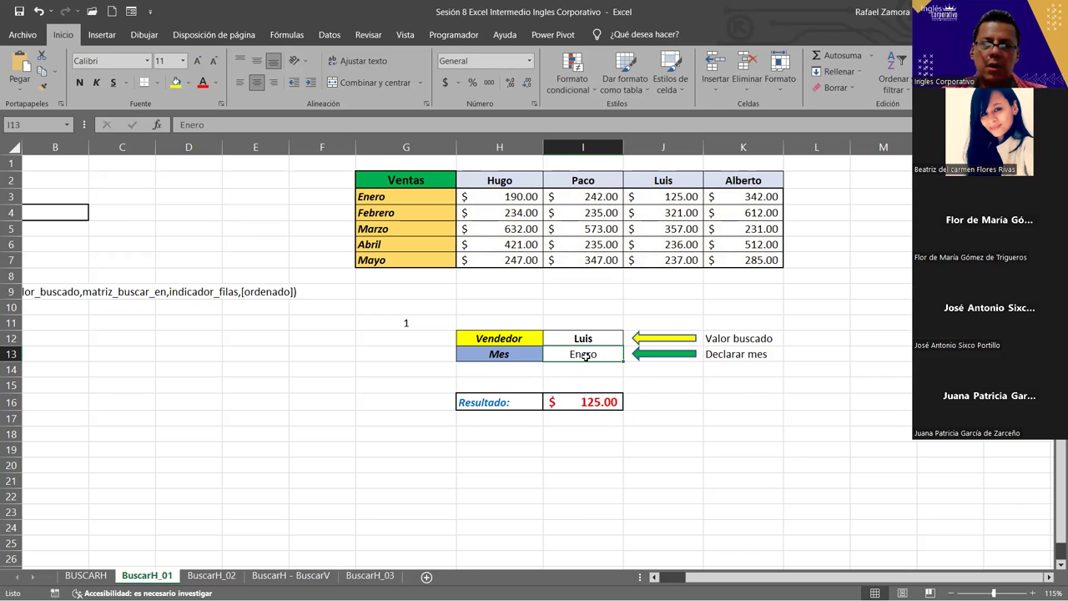
pyautogui.write('Febe')
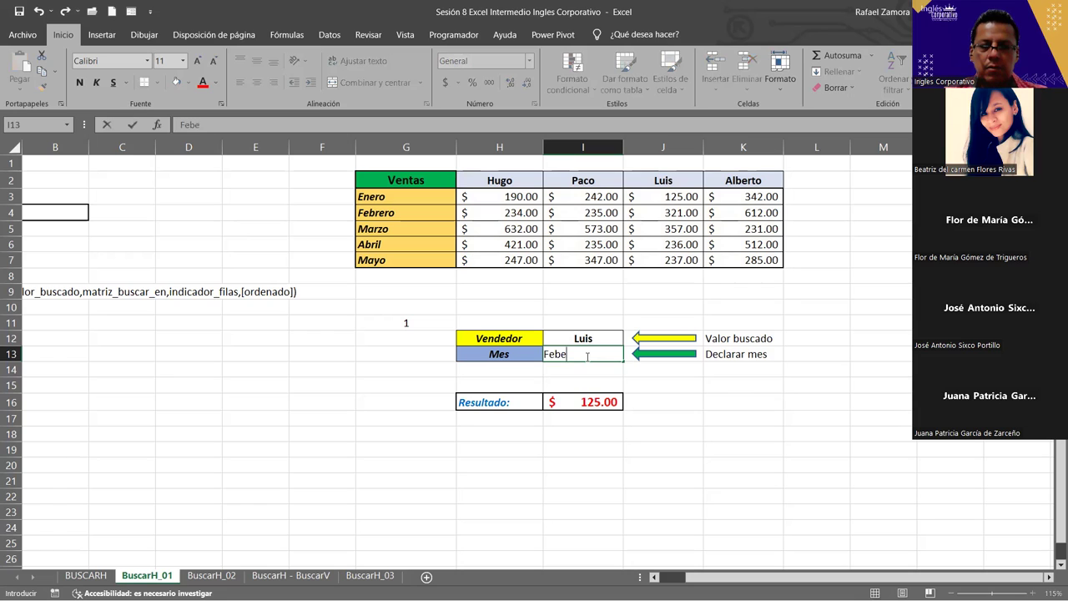
pyautogui.press('BackSpace')
pyautogui.write('rero')
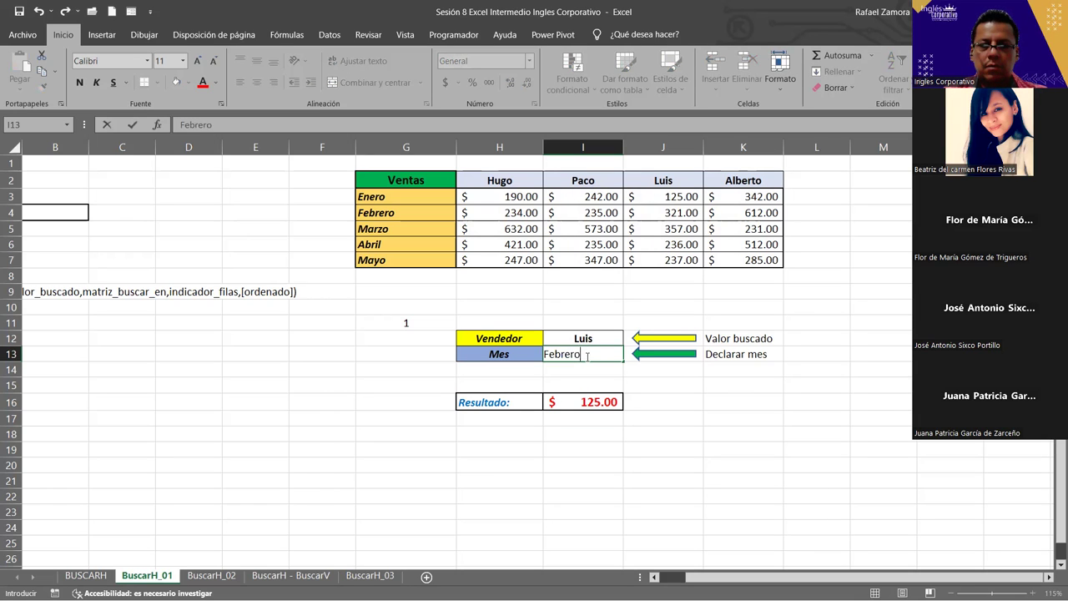
pyautogui.press('Return')
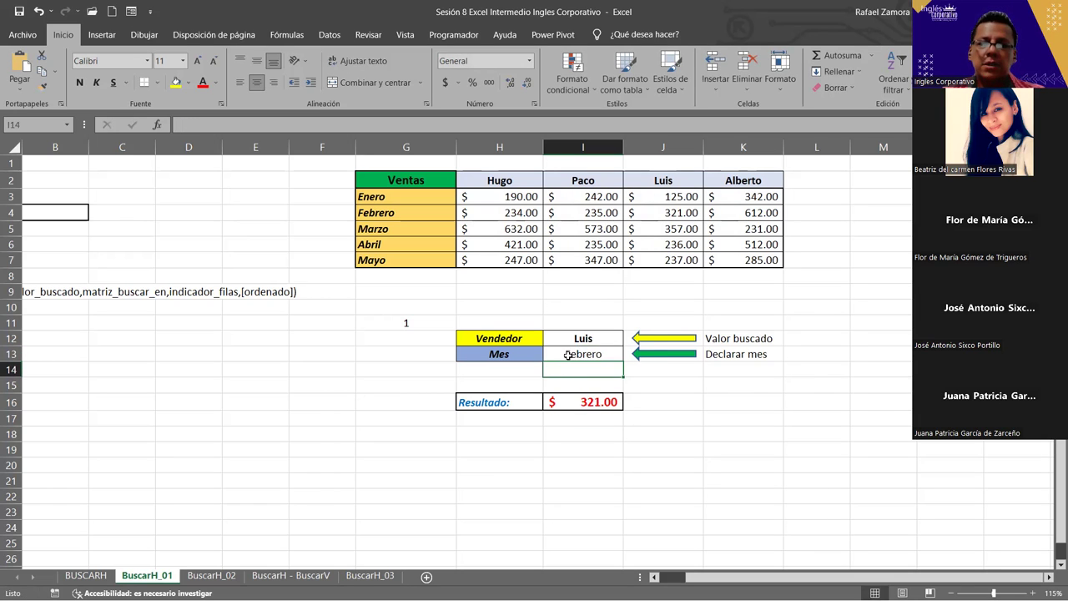
# Change the month to abril so Resultado returns #N/D, and reopen the I16 formula
pyautogui.click(602, 355)
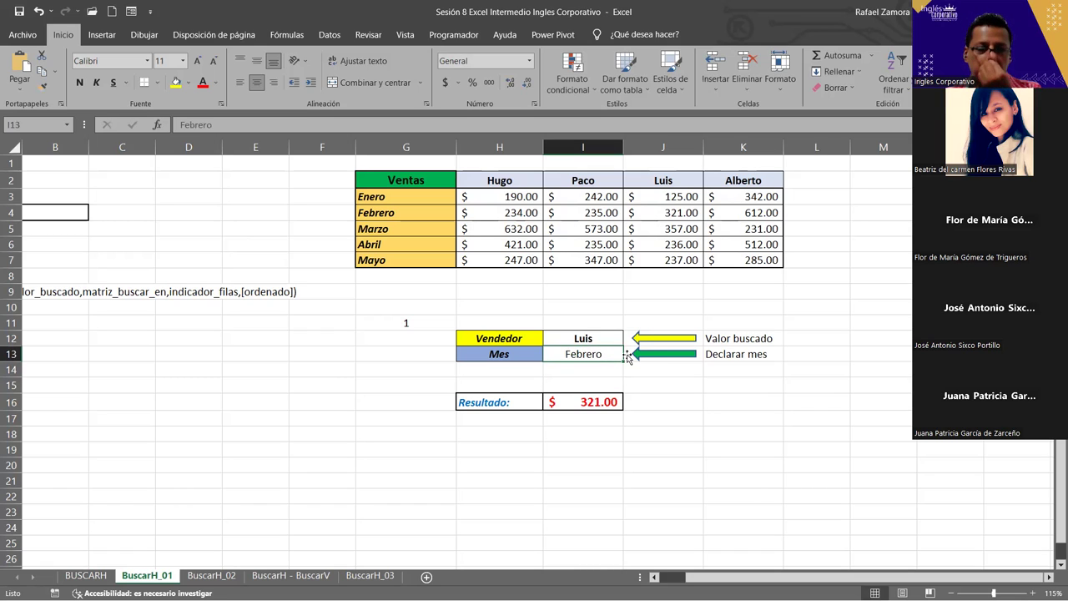
pyautogui.doubleClick(589, 402)
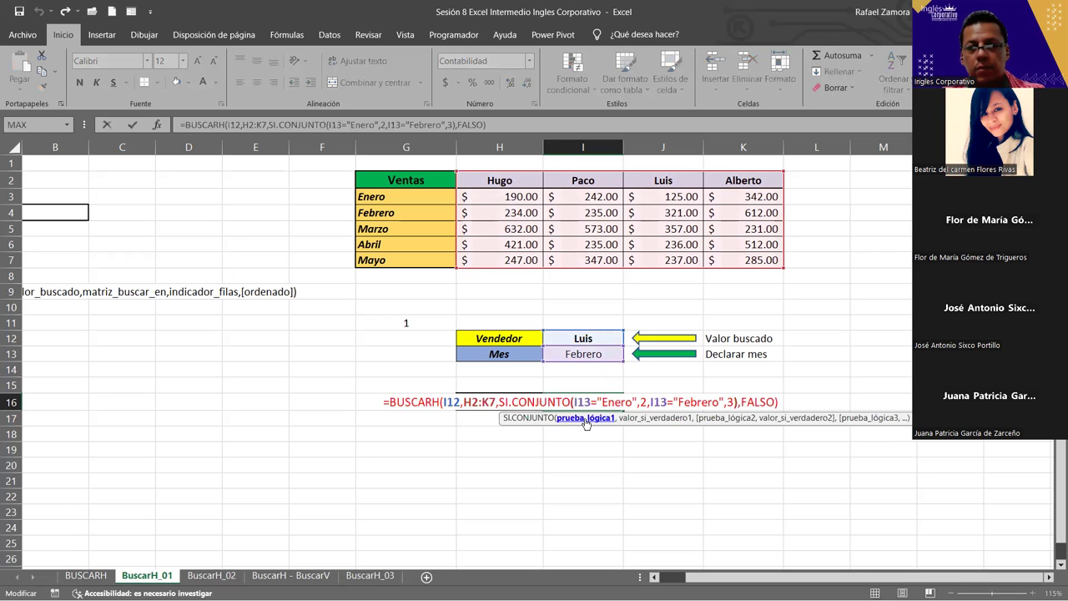
pyautogui.click(603, 355)
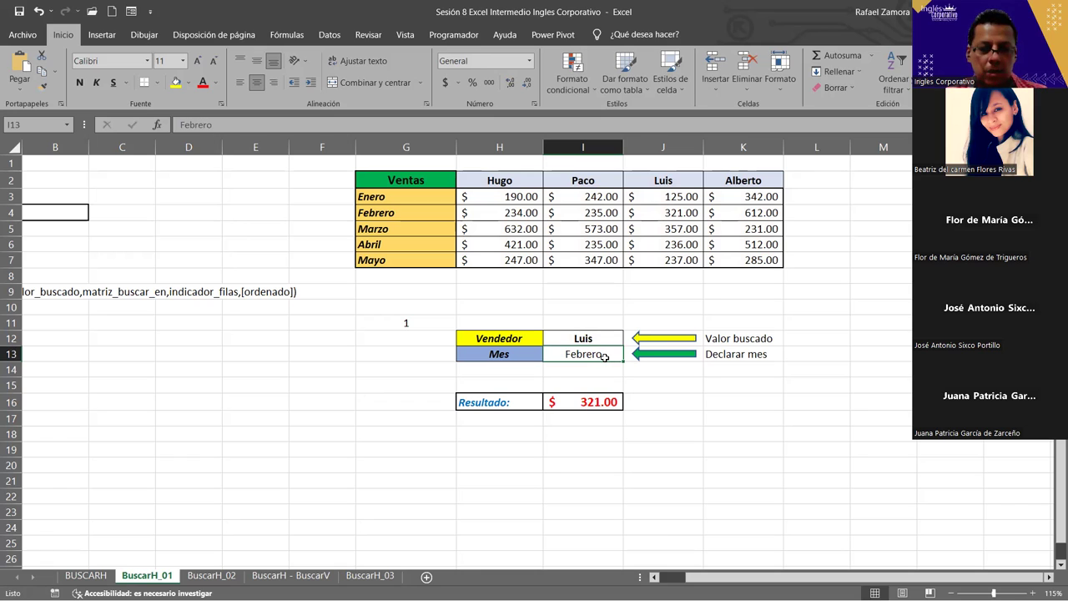
pyautogui.write('abril')
pyautogui.press('Return')
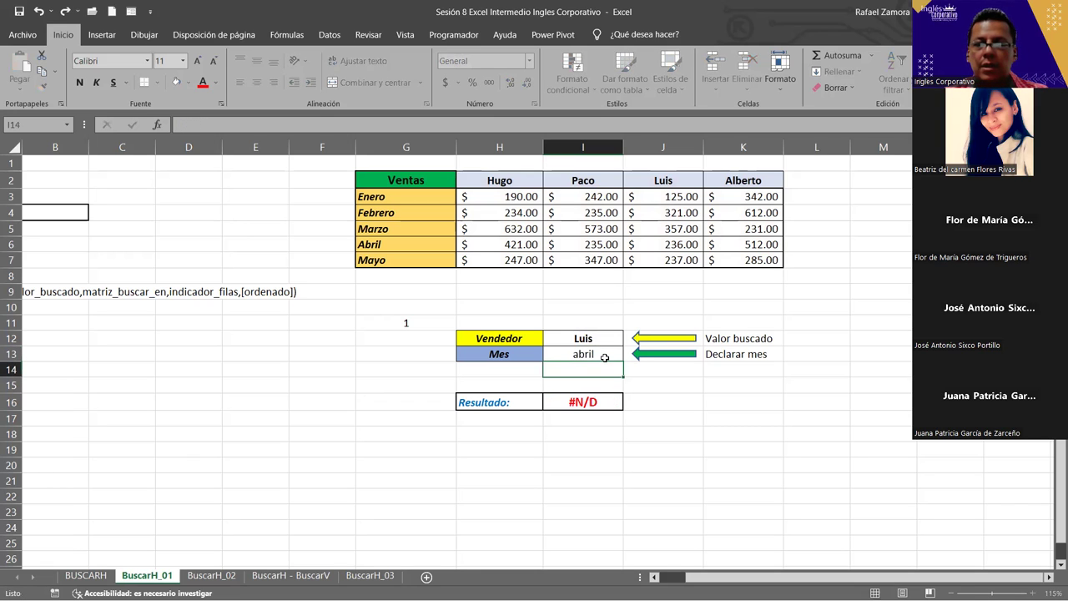
pyautogui.doubleClick(592, 399)
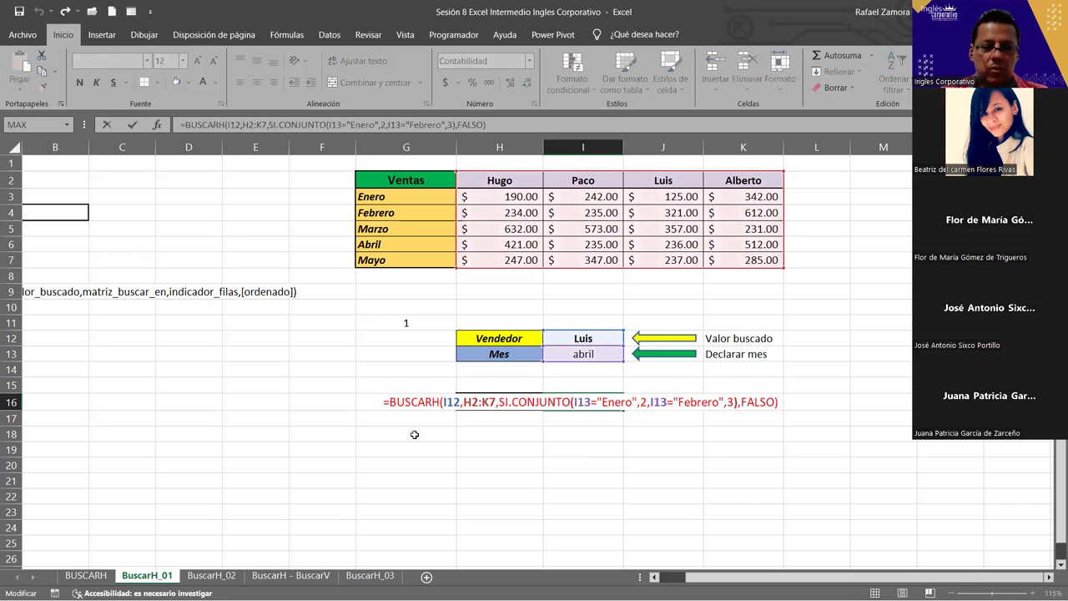
pyautogui.press('Escape')
# Wrap the I16 BUSCARH formula in SI.ERROR with "" as the fallback value
pyautogui.write('si')
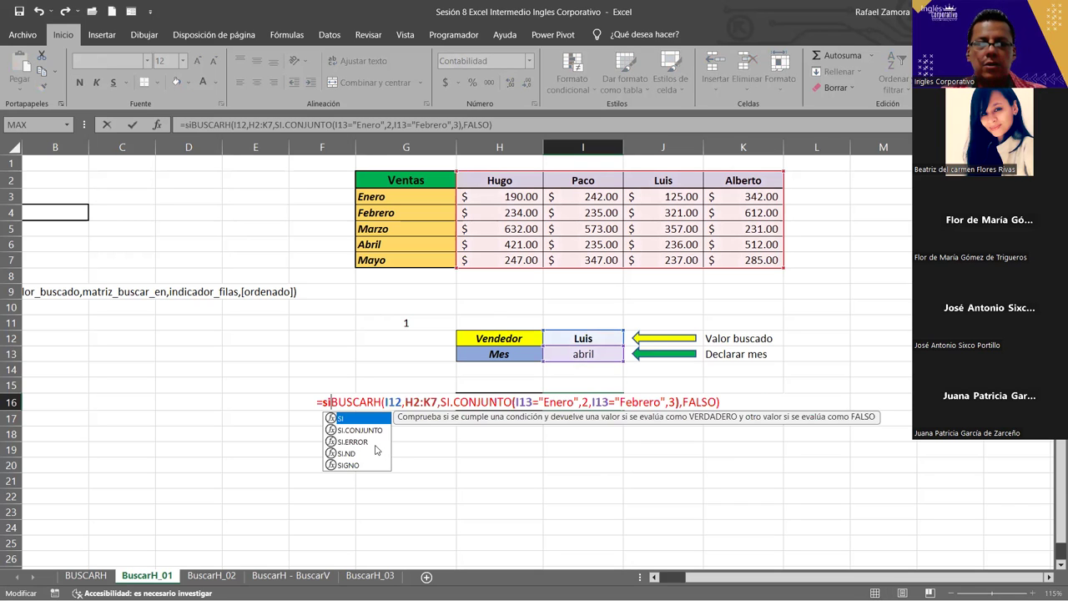
pyautogui.doubleClick(371, 439)
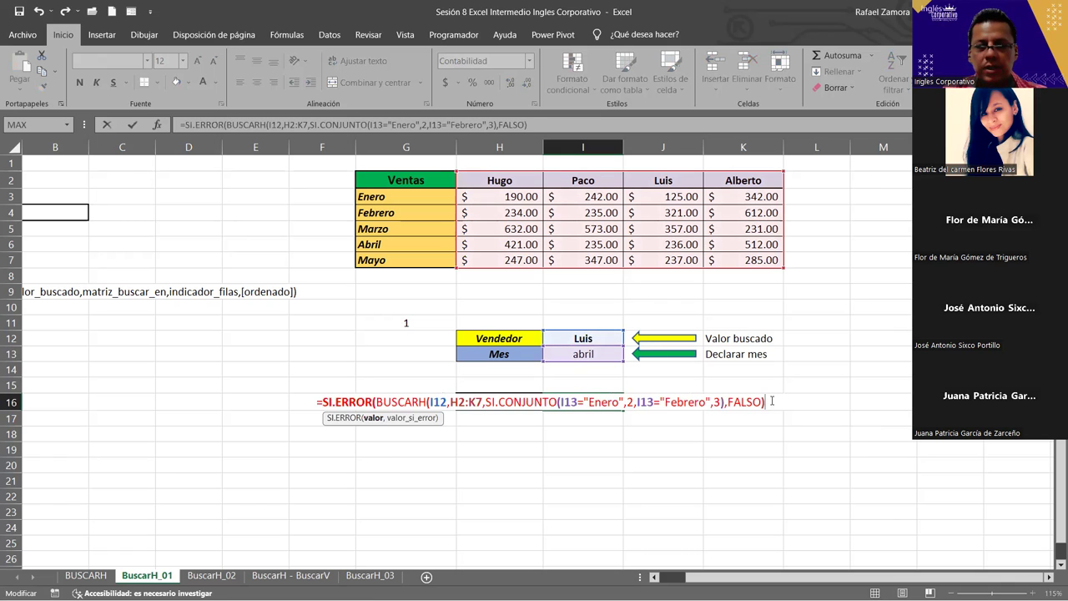
pyautogui.write(',')
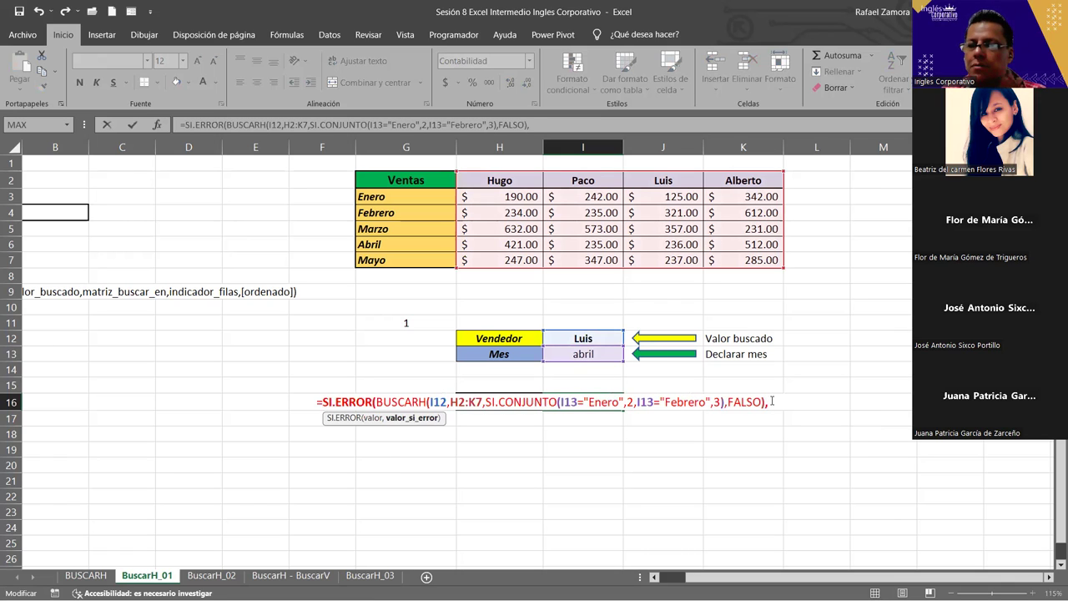
pyautogui.write('""')
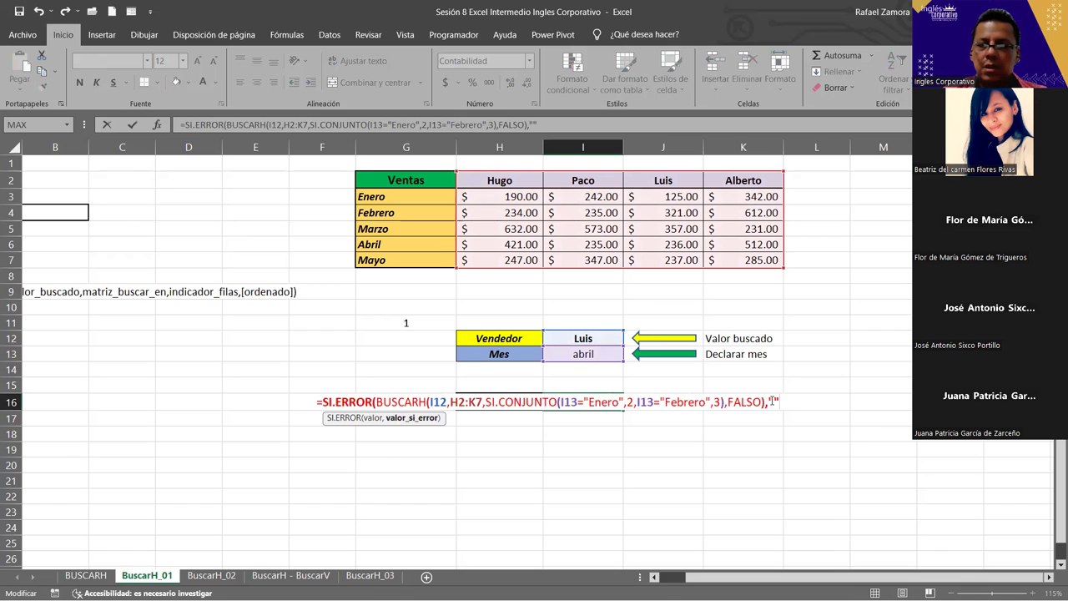
pyautogui.press('Return')
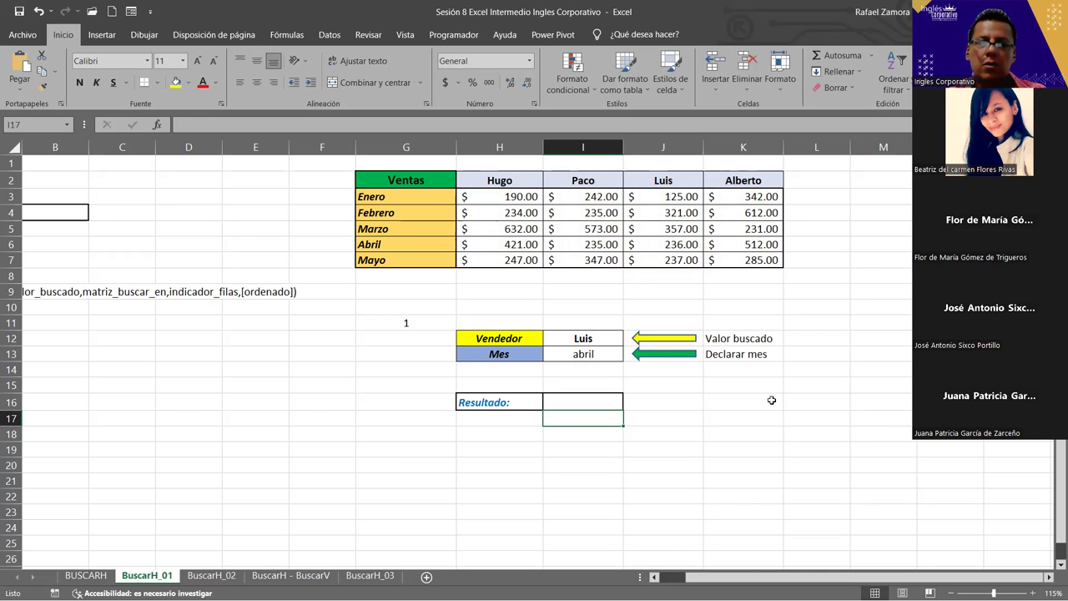
# Set the Mes cell I13 back to Enero so Resultado shows $125.00 for Luis
pyautogui.click(589, 400)
pyautogui.click(604, 352)
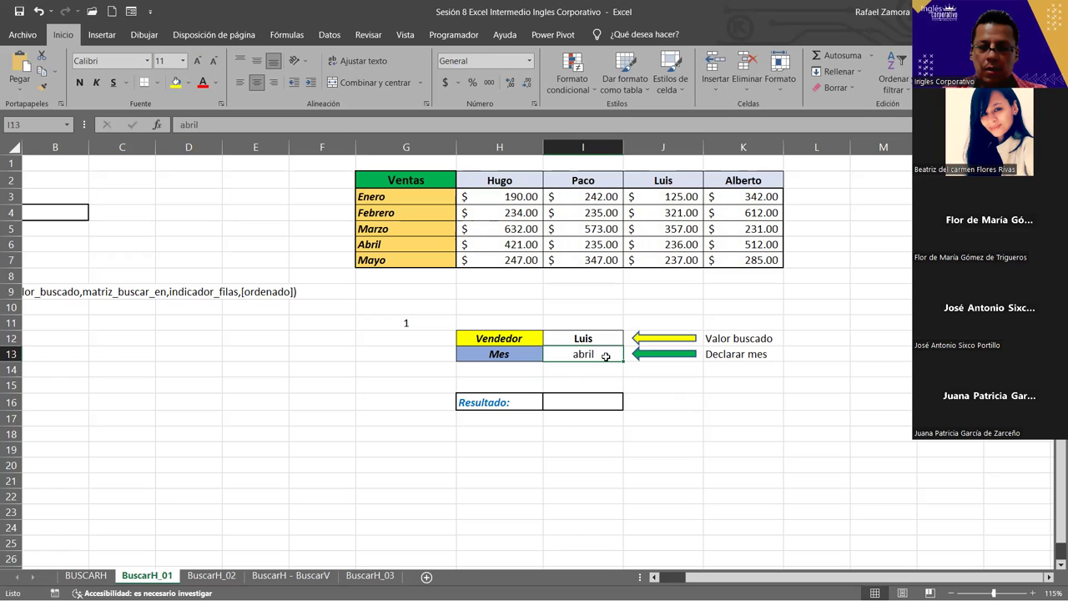
pyautogui.write('Enero')
pyautogui.press('Return')
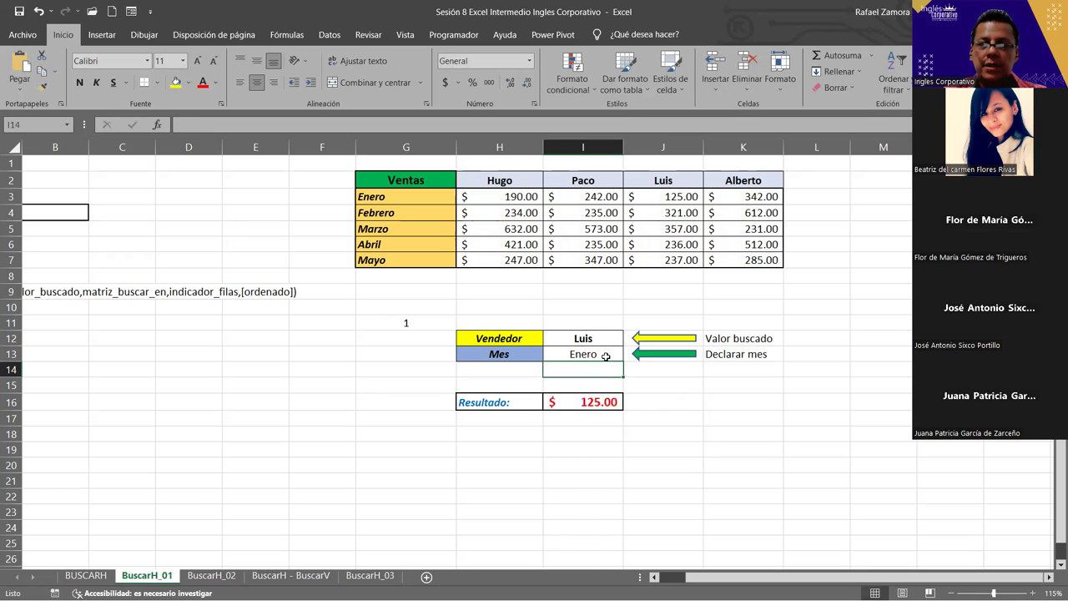
# Review the SI.ERROR(BUSCARH) formula in I16 unchanged, then move to the BuscarH_02 sheet
pyautogui.doubleClick(617, 404)
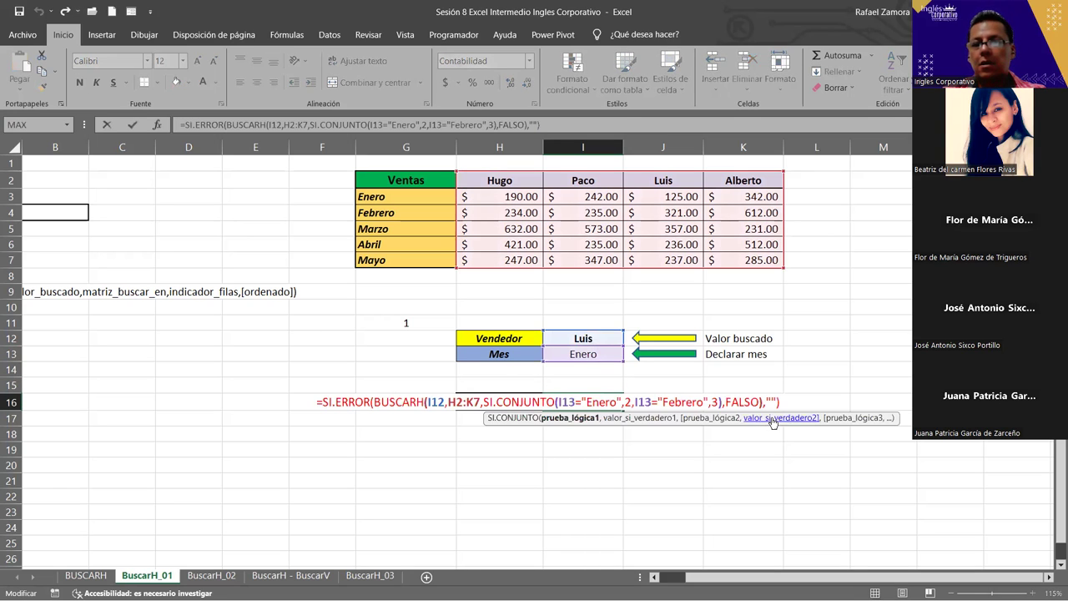
pyautogui.moveTo(803, 394); pyautogui.dragTo(267, 333)
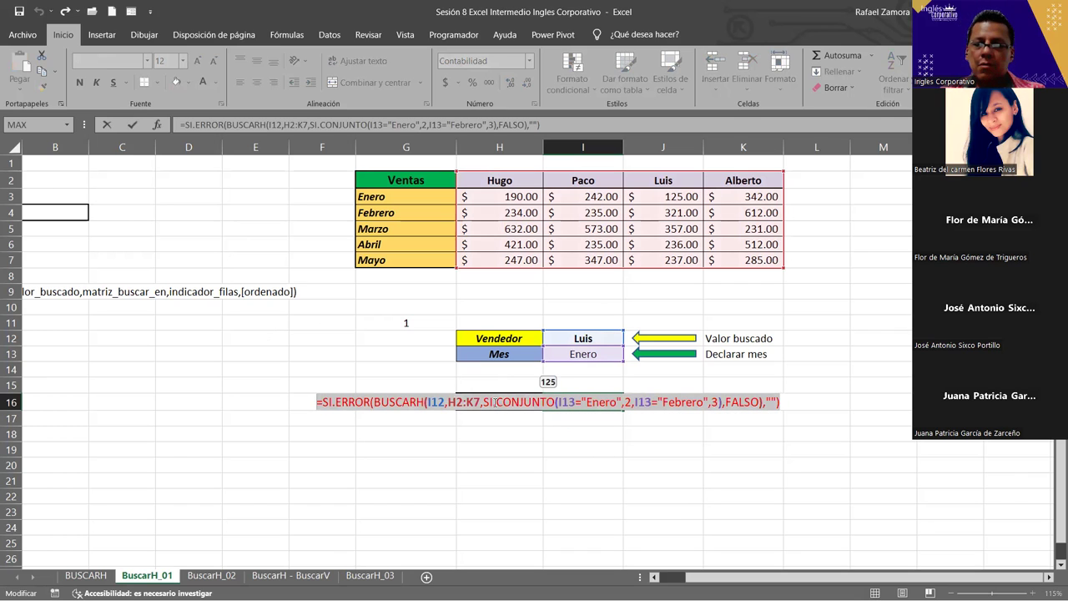
pyautogui.click(805, 402)
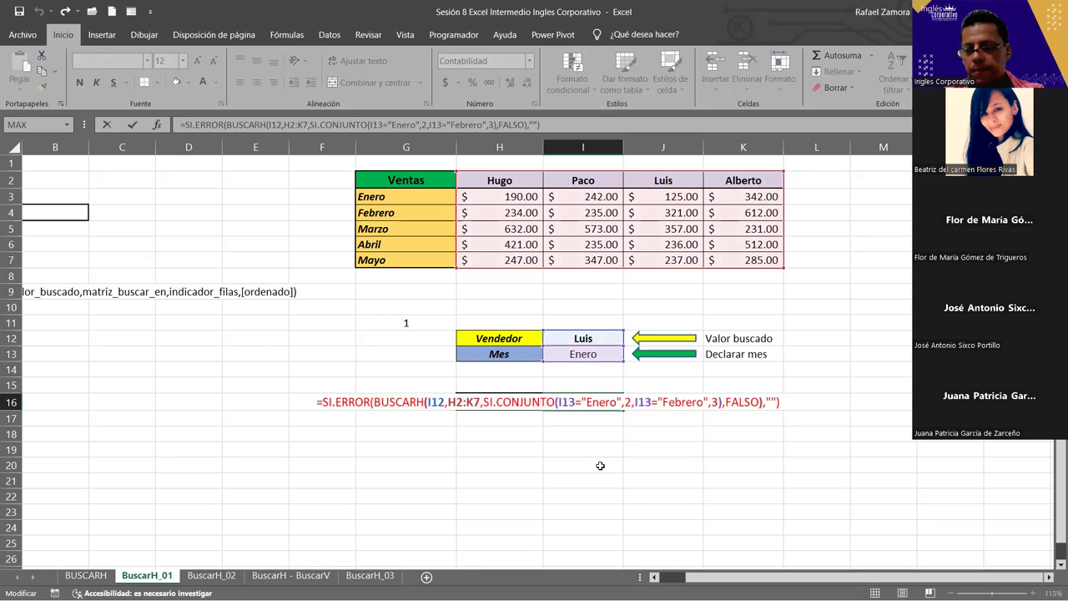
pyautogui.press('Return')
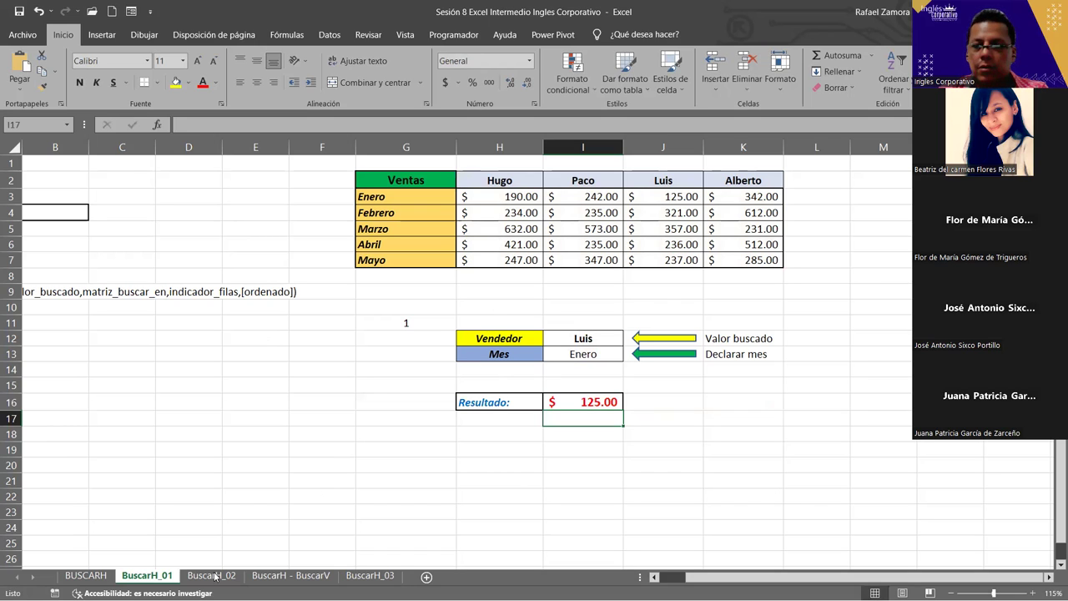
pyautogui.hotkey('ctrl', 'pagedown')
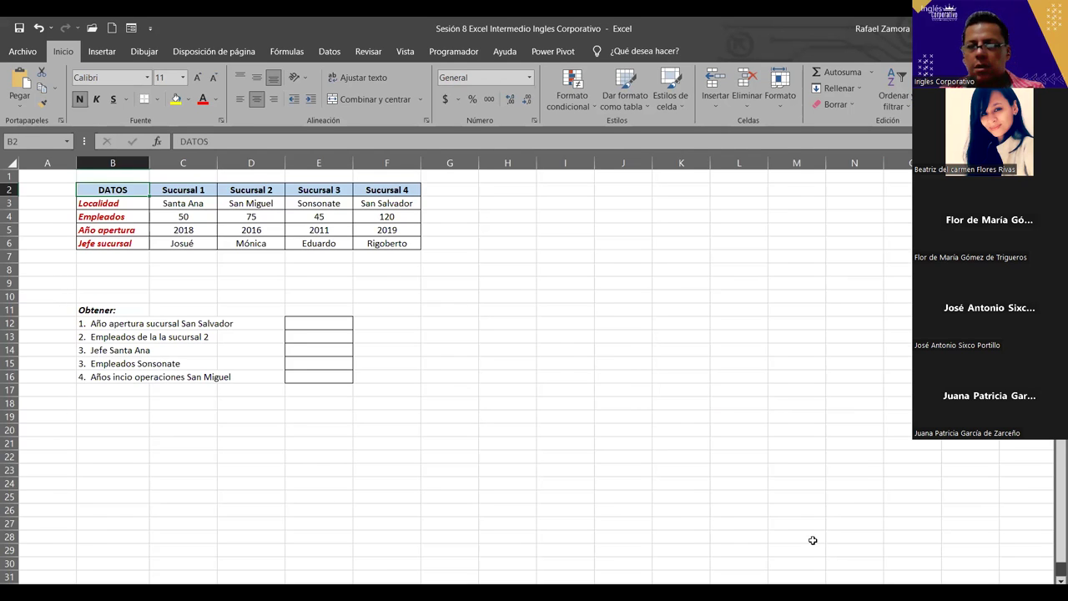
# Zoom the BuscarH_02 sheet to 145% and select answer cell F12
pyautogui.keyDown('ctrl'); pyautogui.scroll(1, 611, 399); pyautogui.keyUp('ctrl')
pyautogui.keyDown('ctrl'); pyautogui.scroll(1, 610, 399); pyautogui.keyUp('ctrl')
pyautogui.keyDown('ctrl'); pyautogui.scroll(1, 610, 399); pyautogui.keyUp('ctrl')
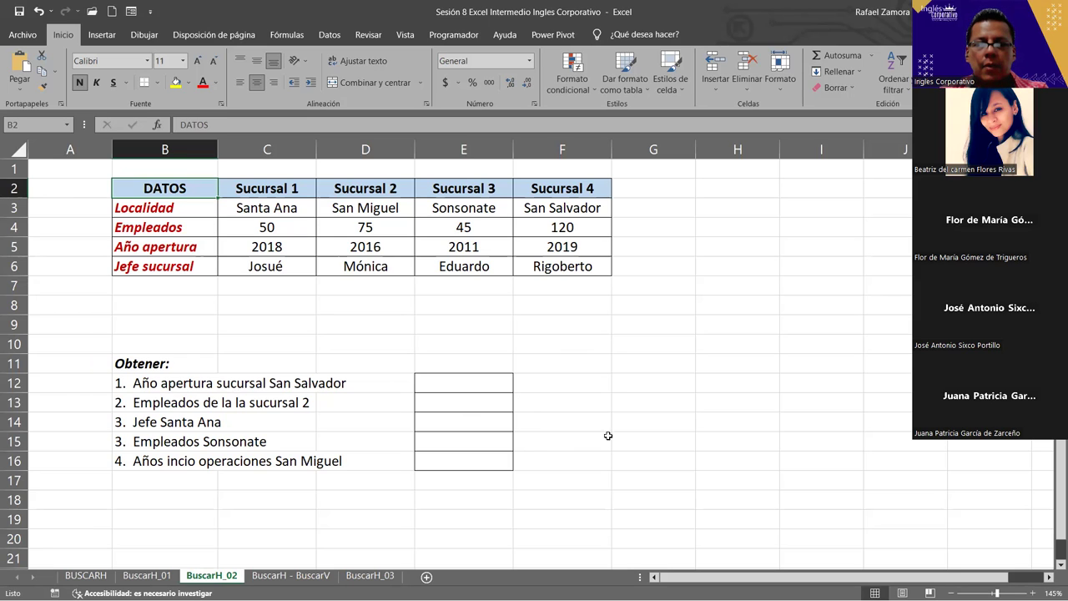
pyautogui.click(601, 385)
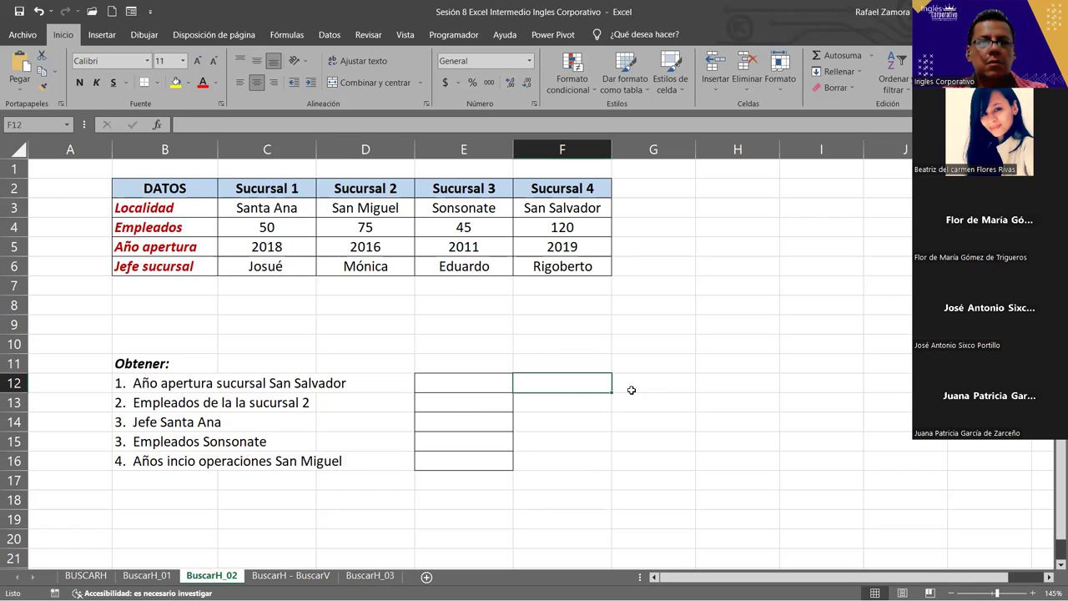
# Enter answers 2019, 75, the Santa Ana manager's name, 45 and 2016 in F12:F16
pyautogui.write('2019')
pyautogui.press('Return')
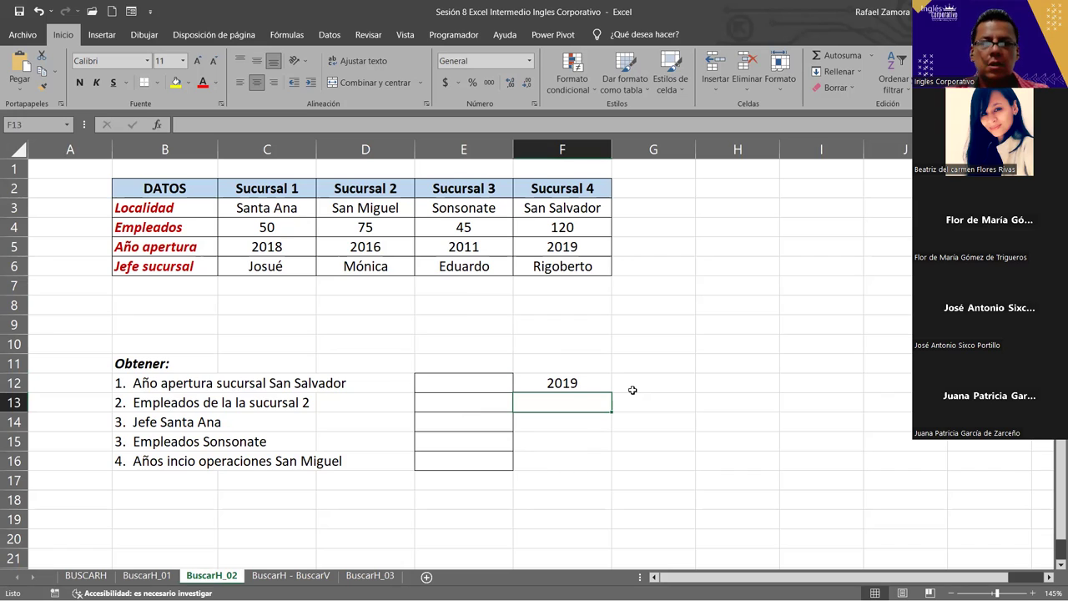
pyautogui.write('75')
pyautogui.press('Return')
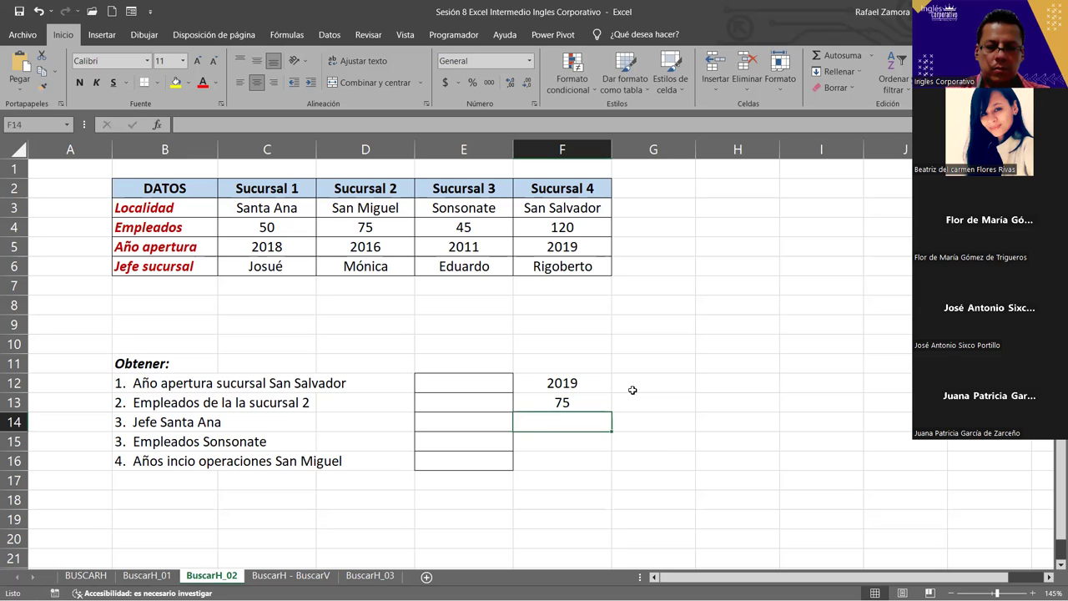
pyautogui.write('Josué')
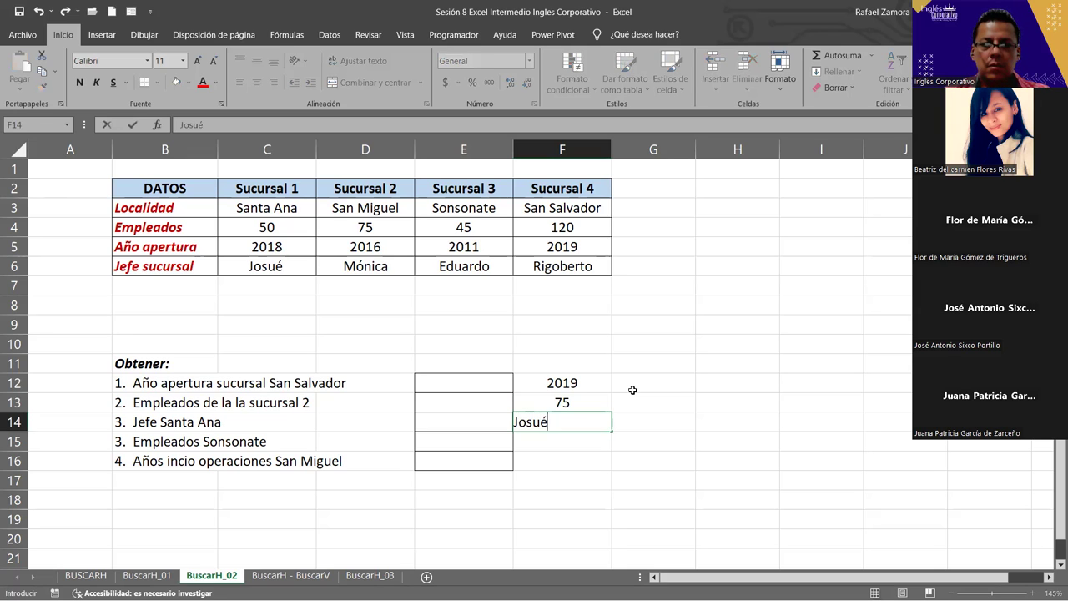
pyautogui.press('Return')
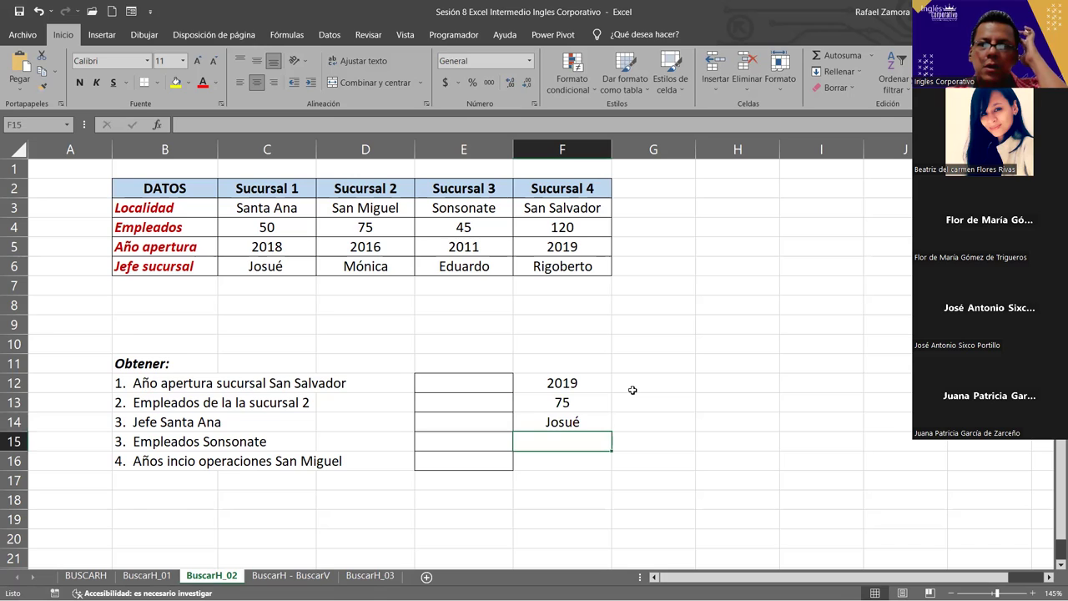
pyautogui.write('45')
pyautogui.press('Return')
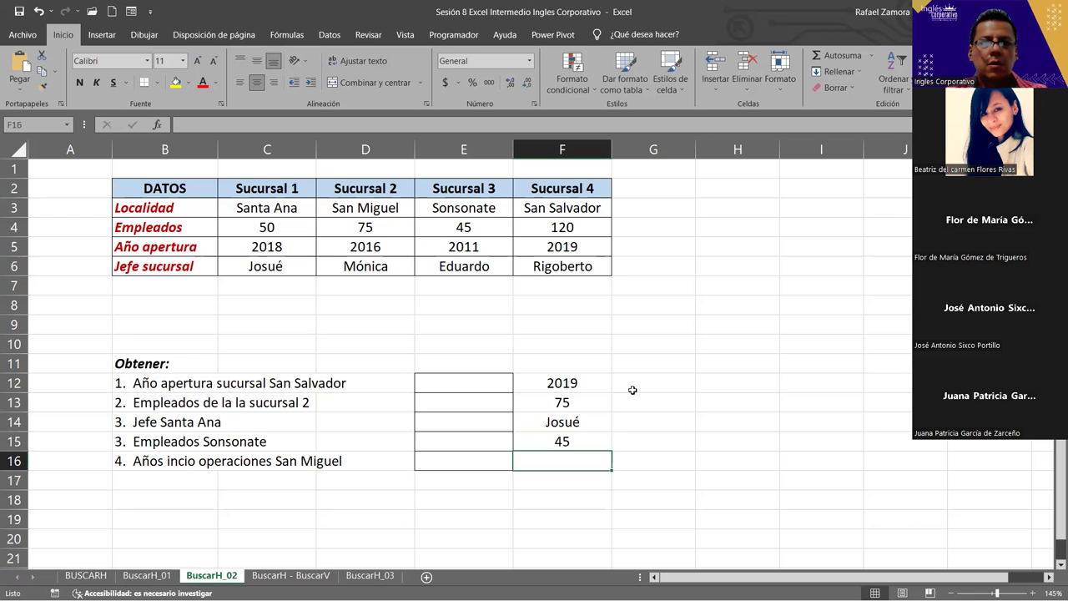
pyautogui.write('2016')
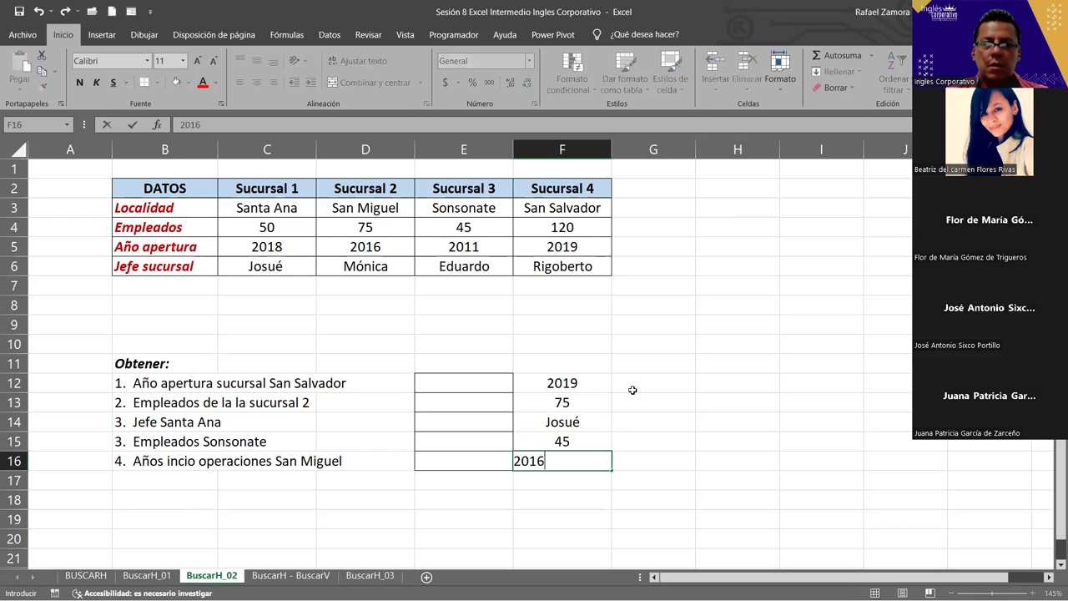
pyautogui.press('Return')
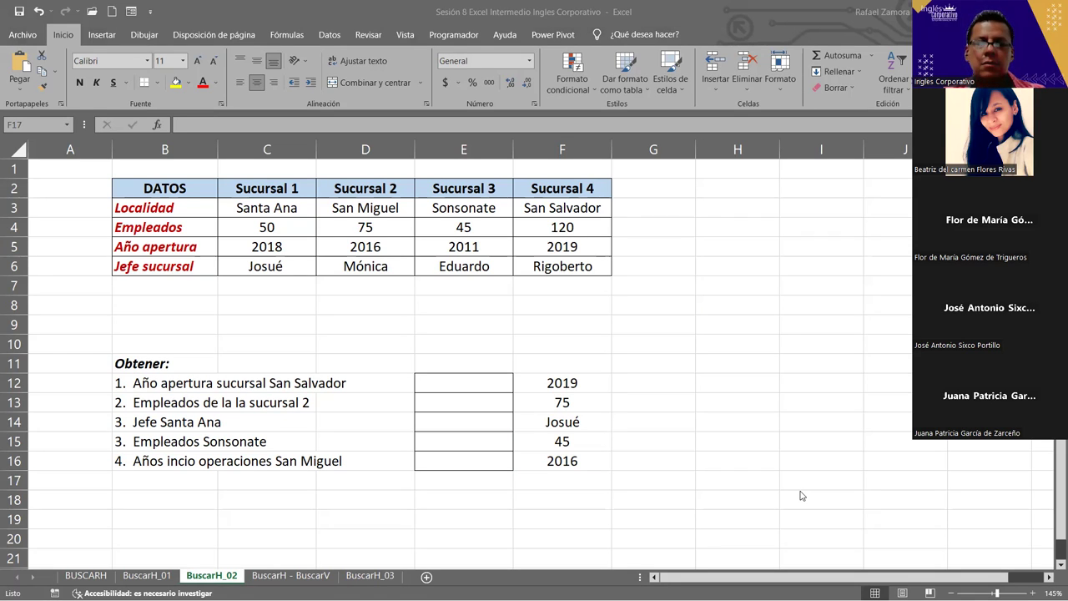
# Paste the EN PRACTICA banner and place it over rows 7–11
pyautogui.hotkey('ctrl', 'v')
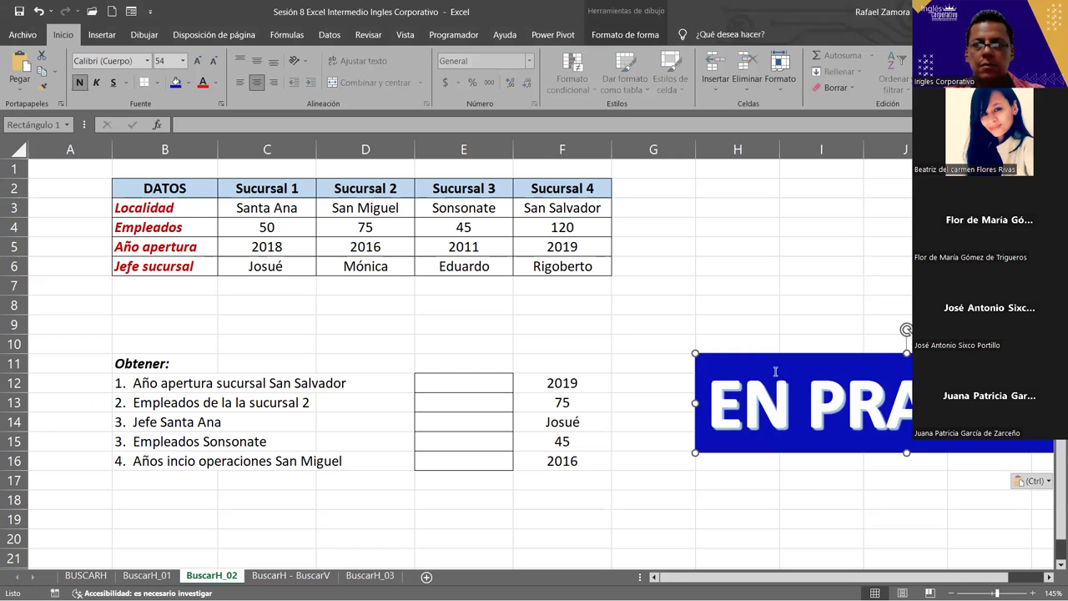
pyautogui.moveTo(716, 334)
pyautogui.mouseDown()
pyautogui.moveTo(653, 292)
pyautogui.moveTo(532, 266)
pyautogui.mouseUp()
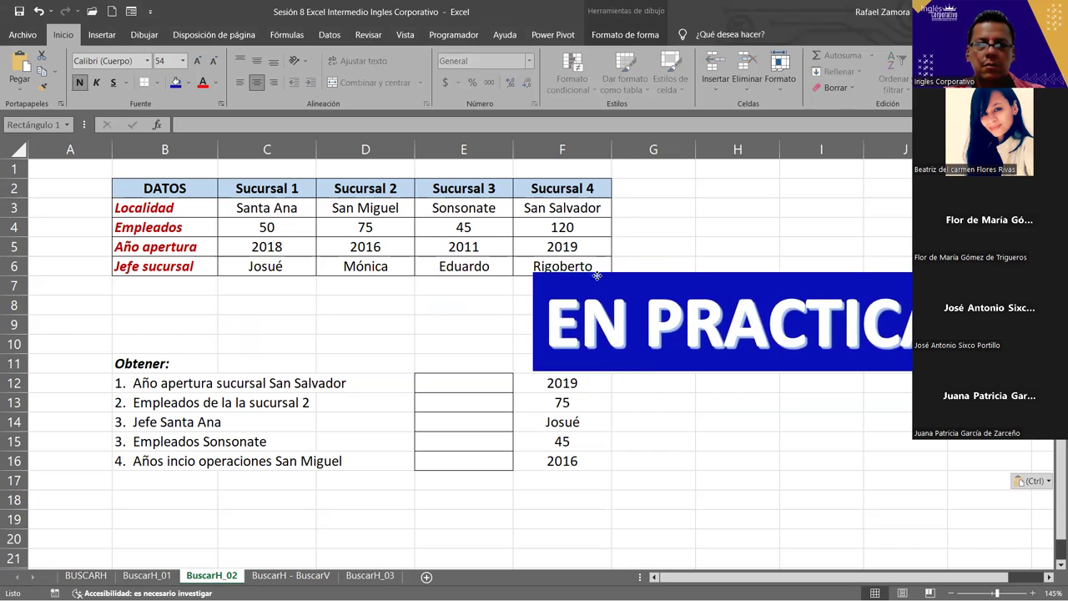
pyautogui.moveTo(532, 266); pyautogui.dragTo(632, 286)
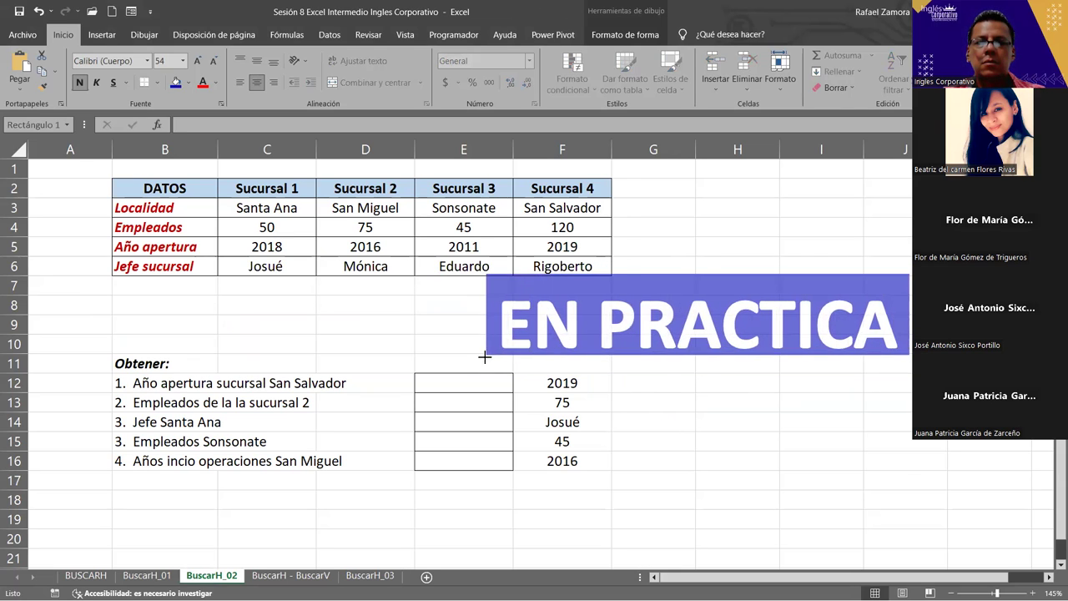
pyautogui.moveTo(515, 355); pyautogui.dragTo(484, 353)
# Reduce the banner text to 44 points and fit the banner over columns E–H
pyautogui.click(648, 31)
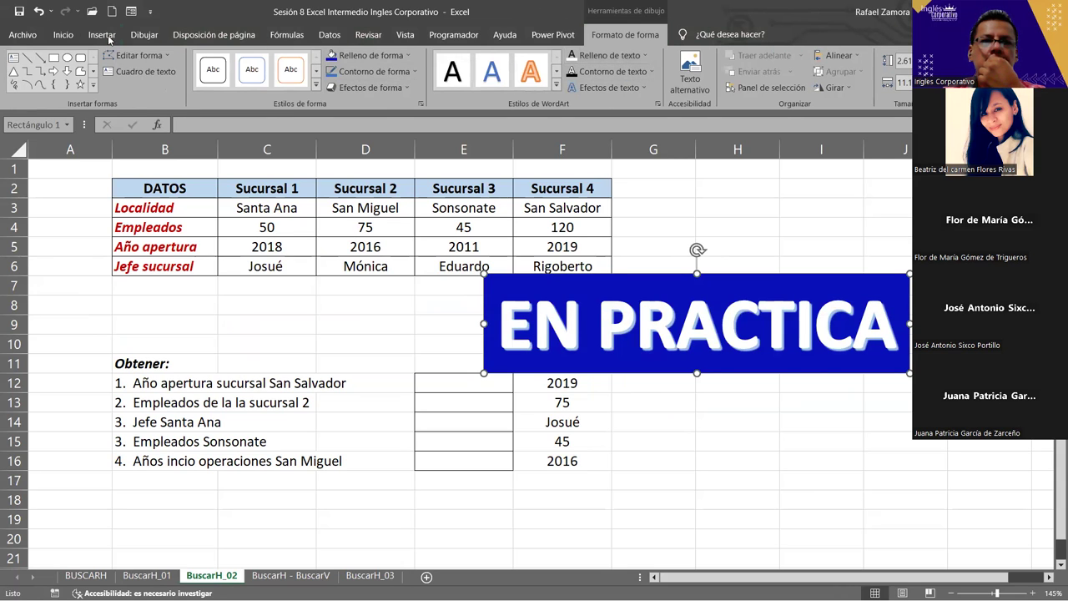
pyautogui.click(43, 37)
pyautogui.press('Escape')
pyautogui.click(63, 35)
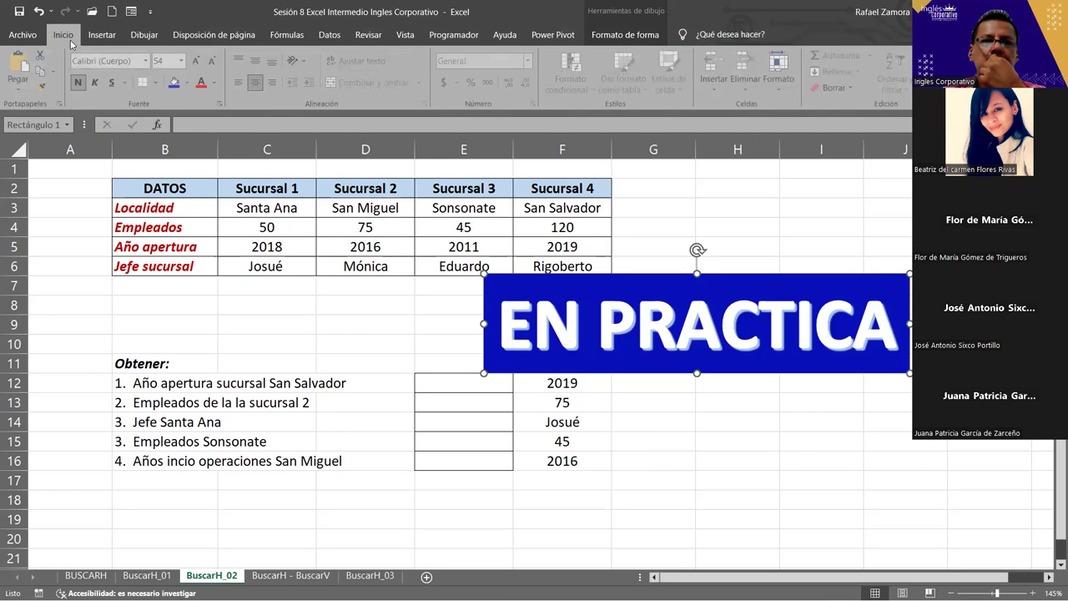
pyautogui.click(212, 61)
pyautogui.click(212, 61)
pyautogui.moveTo(484, 357); pyautogui.dragTo(551, 357)
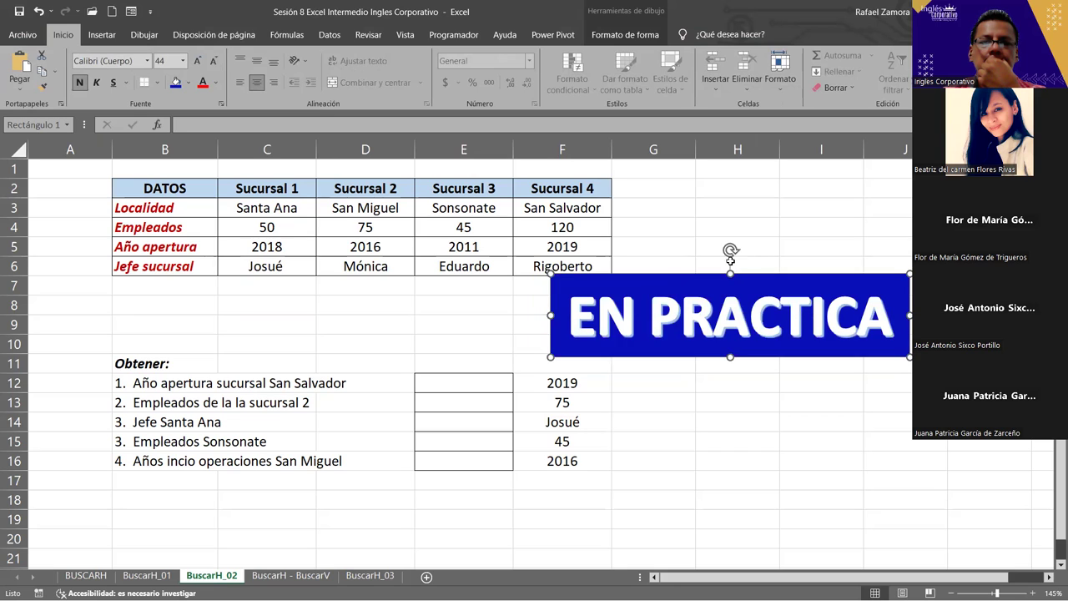
pyautogui.moveTo(674, 278); pyautogui.dragTo(538, 283)
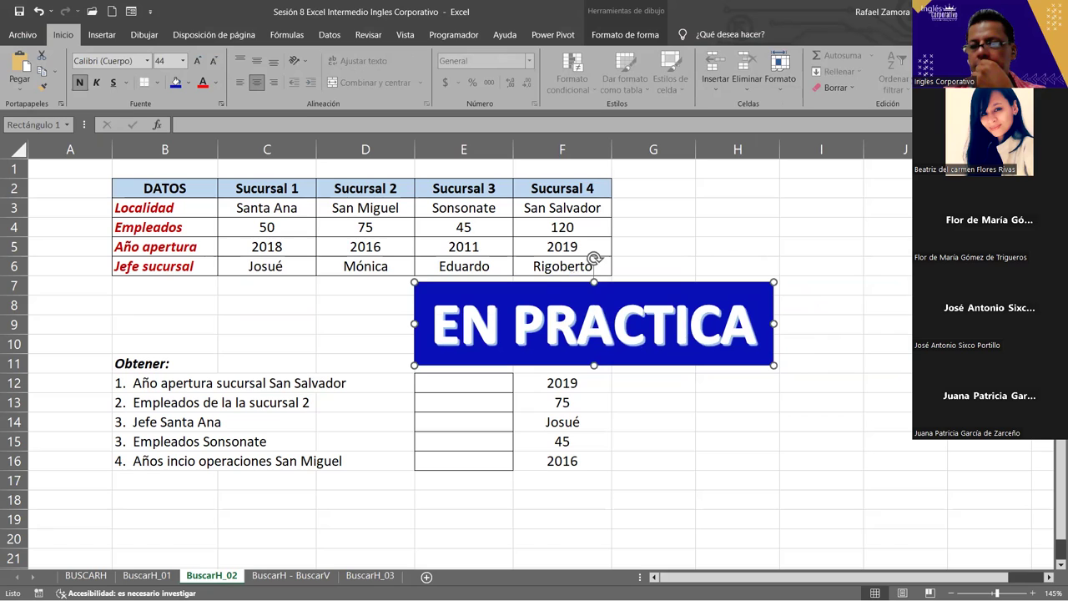
pyautogui.click(815, 481)
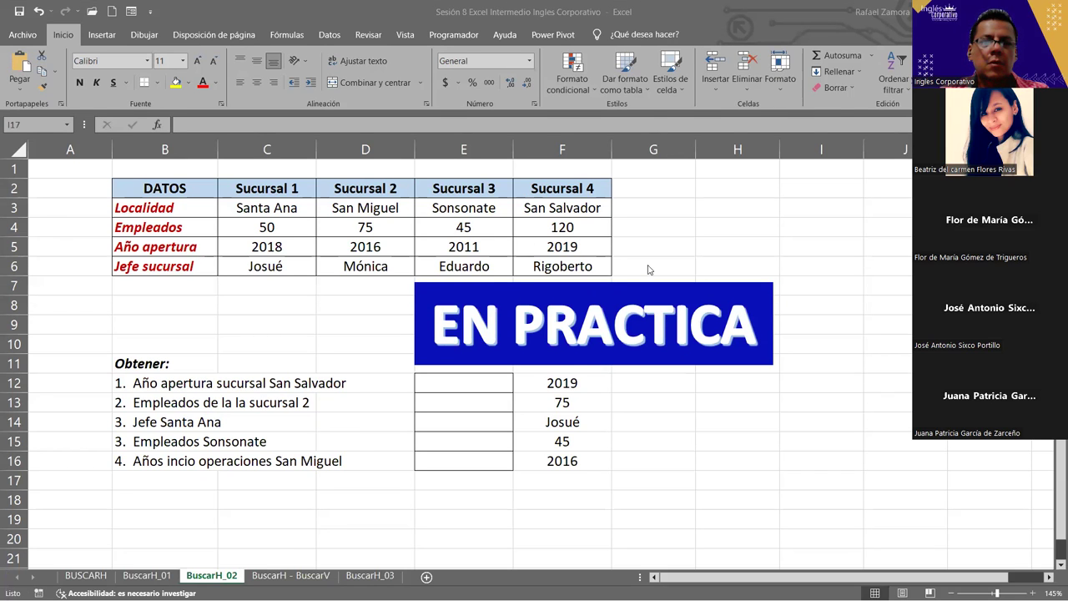
pyautogui.click(559, 381)
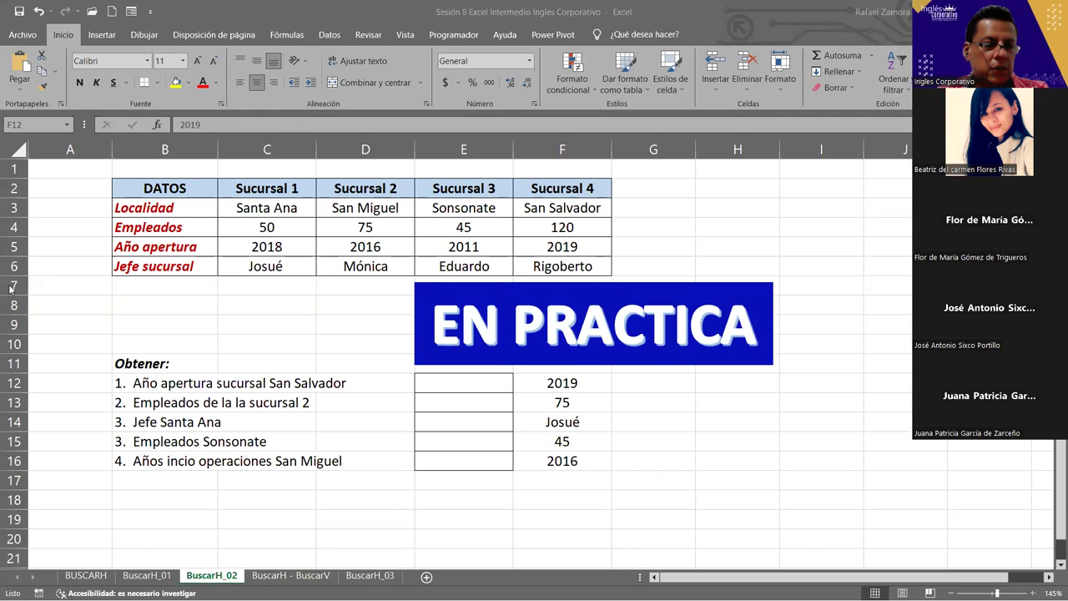
pyautogui.click(679, 196)
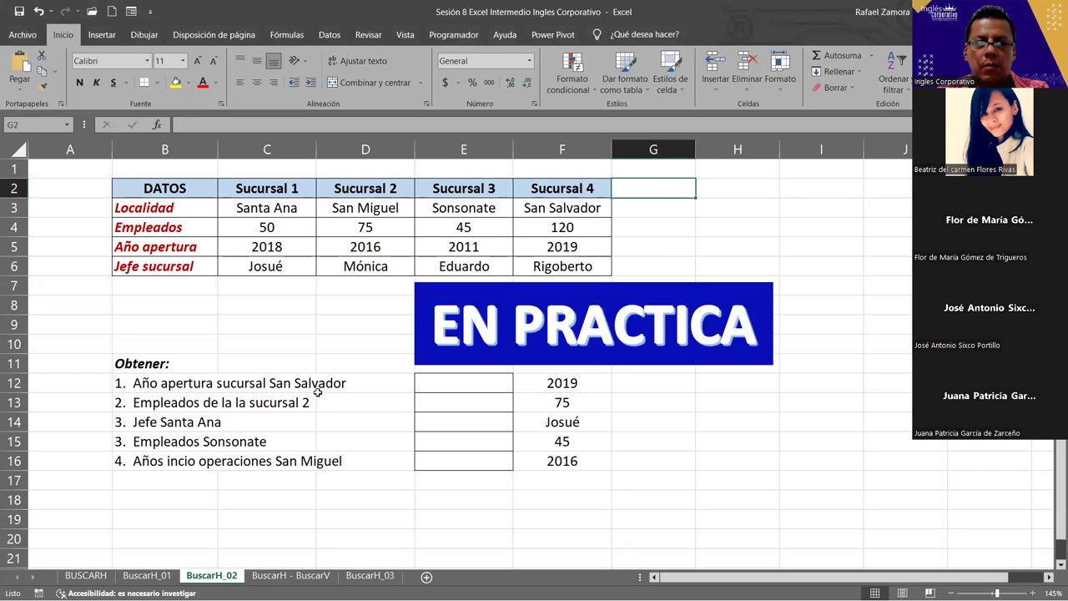
# Review the BuscarH - BuscarV and BuscarH_03 sheets, ending back on BuscarH_02
pyautogui.click(303, 576)
pyautogui.click(359, 577)
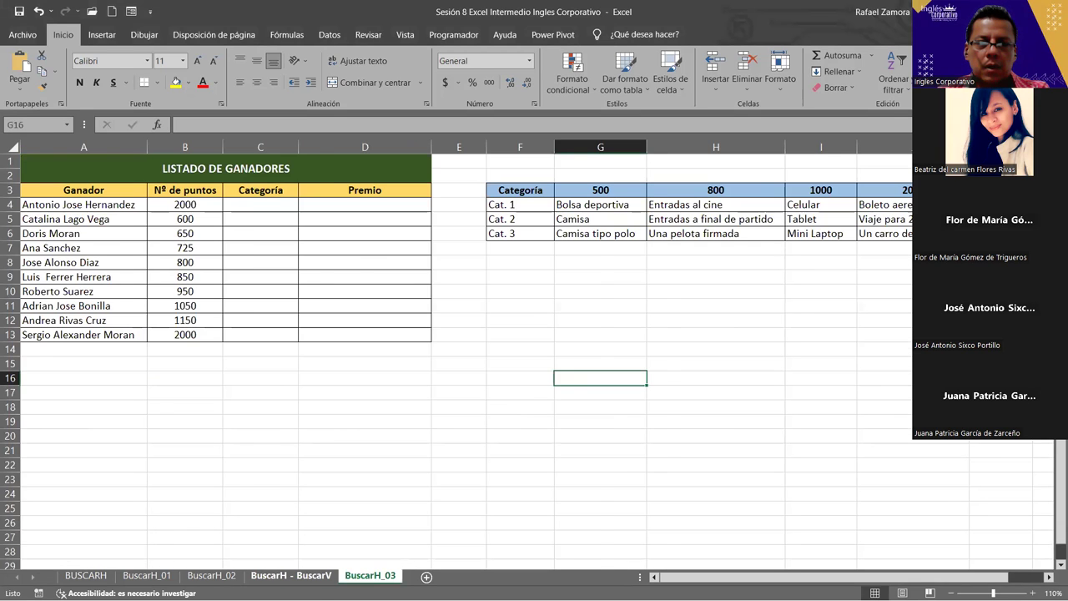
pyautogui.click(301, 575)
pyautogui.click(363, 576)
pyautogui.click(328, 576)
pyautogui.click(367, 575)
pyautogui.click(229, 575)
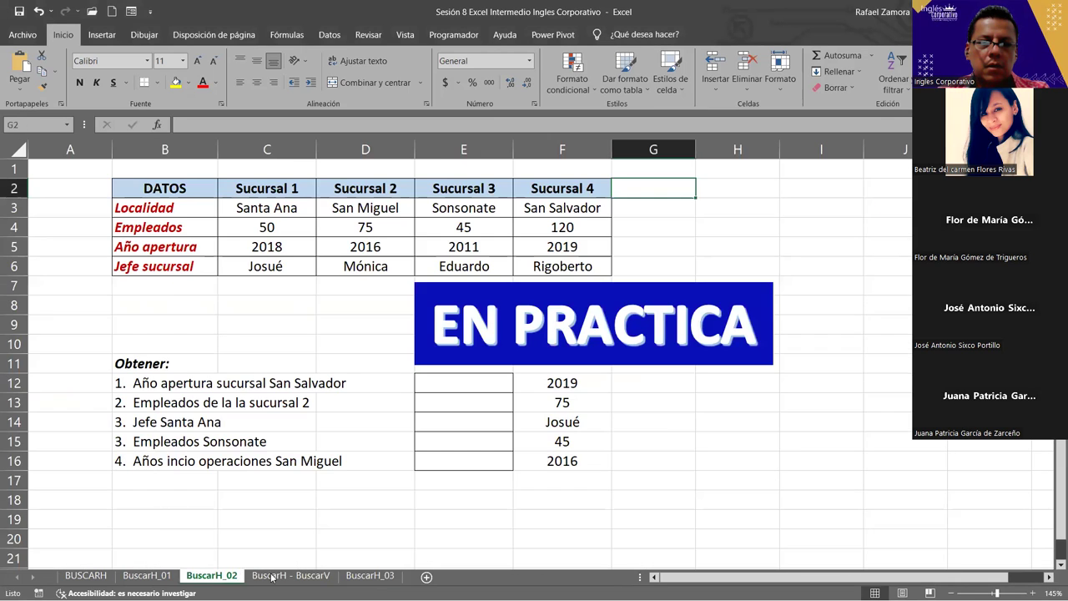
pyautogui.click(272, 577)
pyautogui.click(351, 577)
pyautogui.click(254, 577)
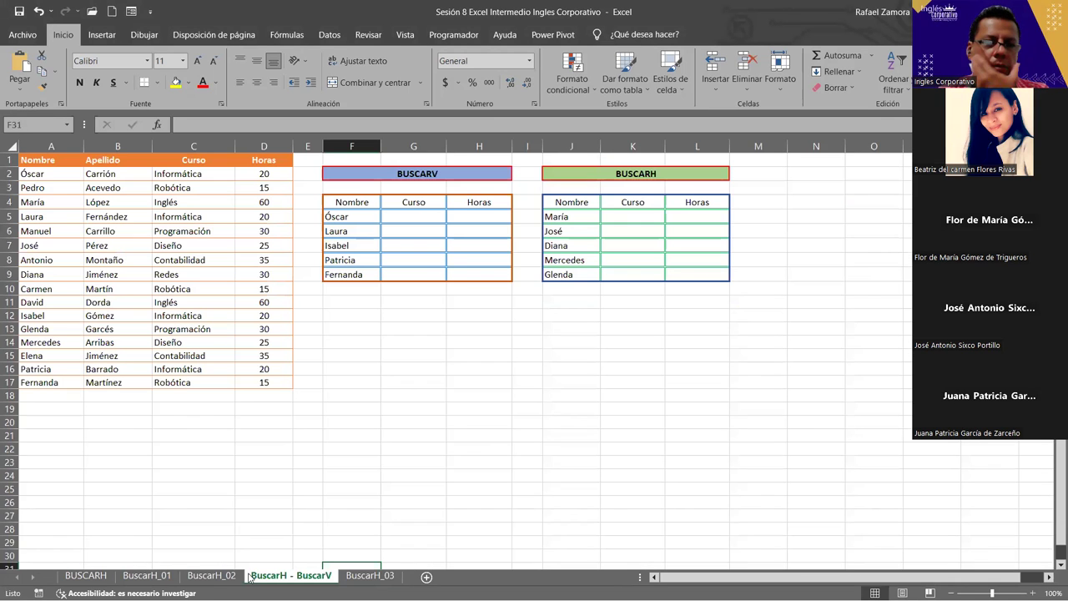
pyautogui.click(210, 577)
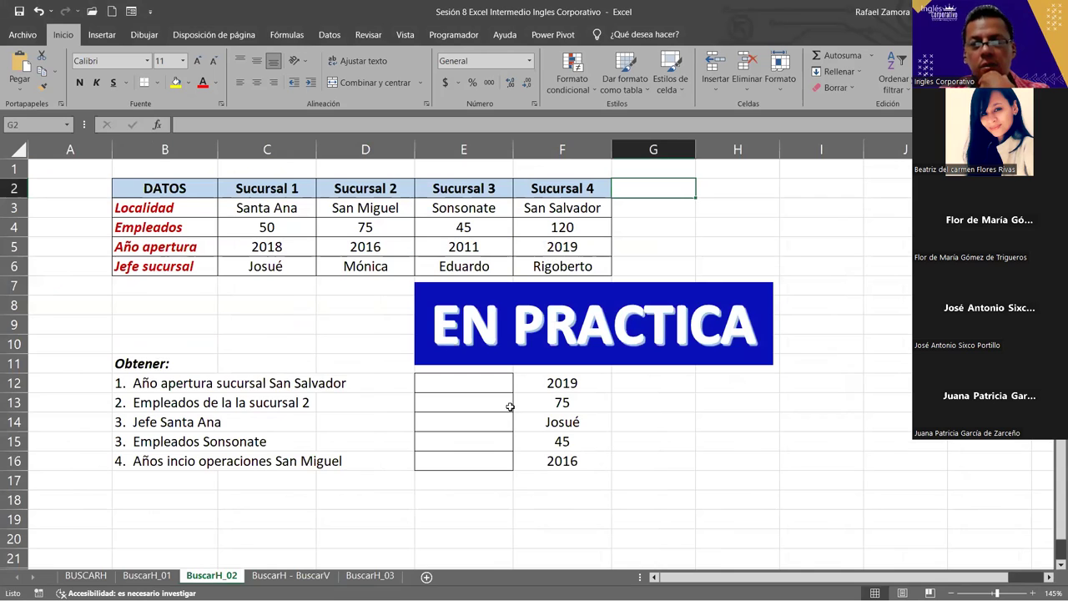